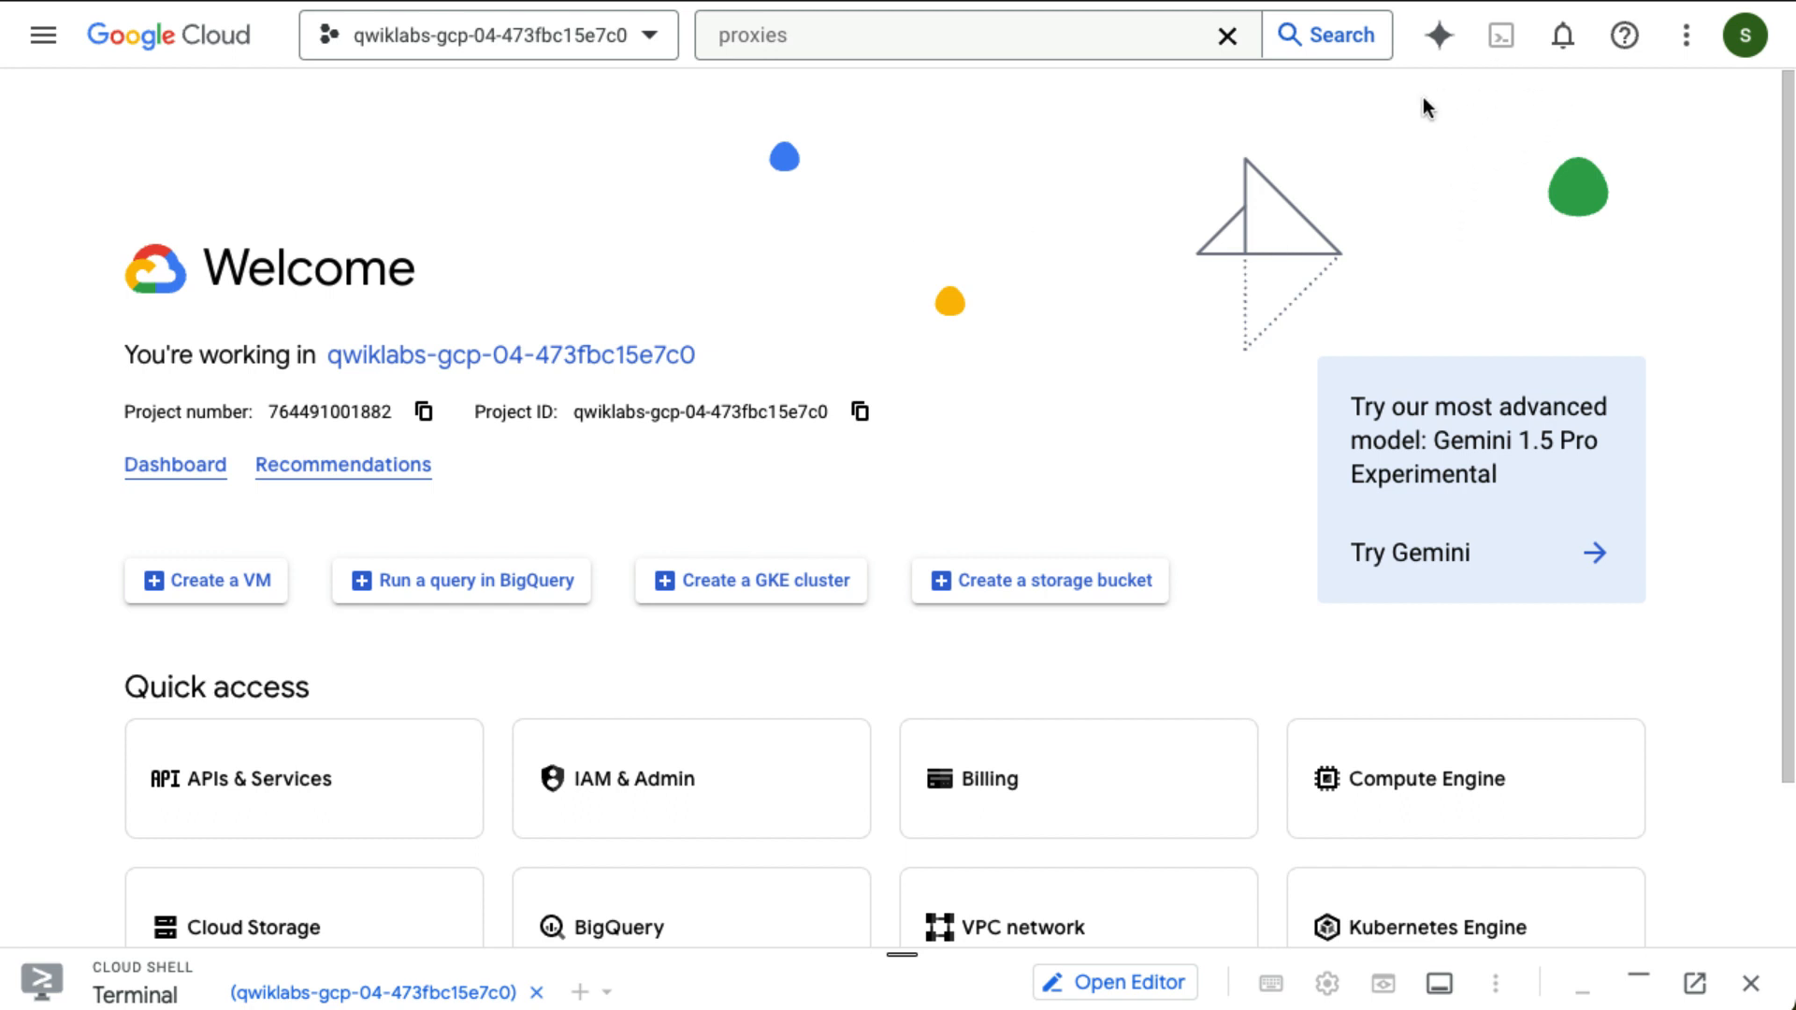
{"action": "scroll", "coordinate": [927, 458], "scroll_direction": "down", "scroll_amount": 1}
{"action": "scroll", "coordinate": [928, 458], "scroll_direction": "up", "scroll_amount": 1}
{"action": "mouse_move", "coordinate": [905, 956]}
{"action": "left_mouse_down"}
{"action": "mouse_move", "coordinate": [902, 609]}
{"action": "mouse_move", "coordinate": [901, 954]}
{"action": "left_mouse_up"}
Go to Apigee's API proxies from the existing "proxies" search and open the retail-v1 proxy for development.
{"action": "left_click", "coordinate": [812, 45]}
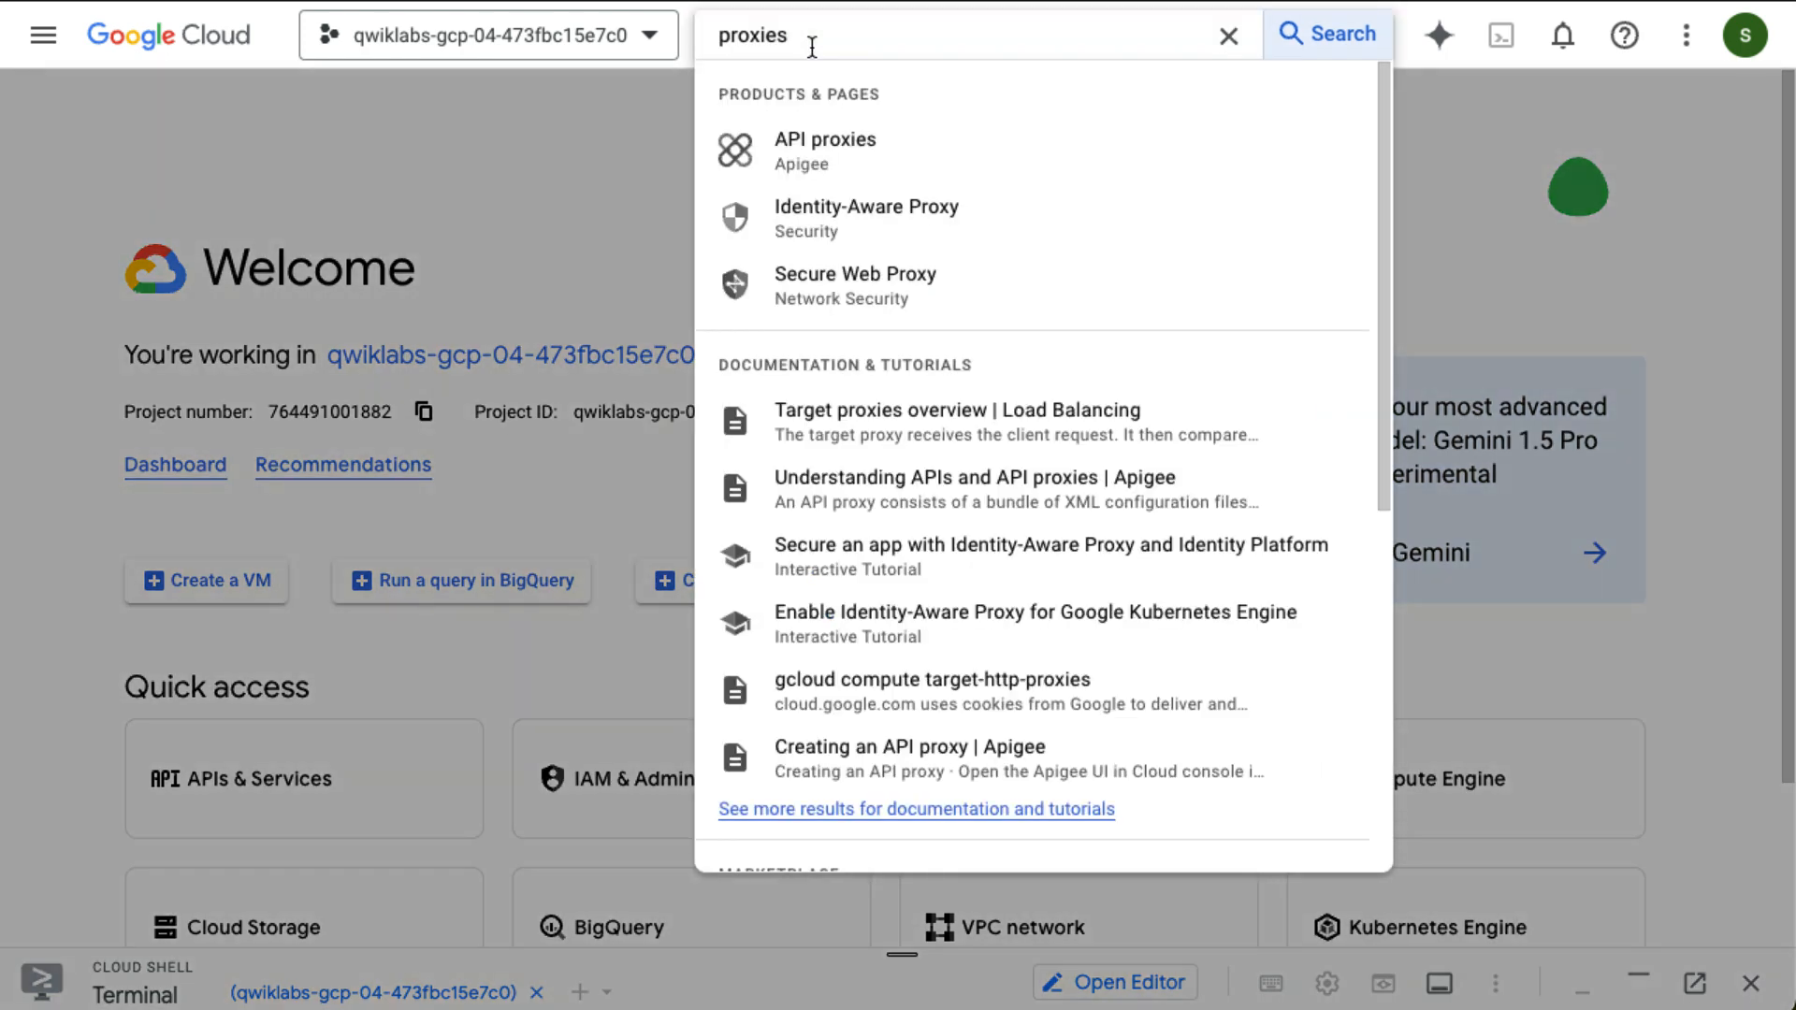
{"action": "left_click", "coordinate": [810, 157]}
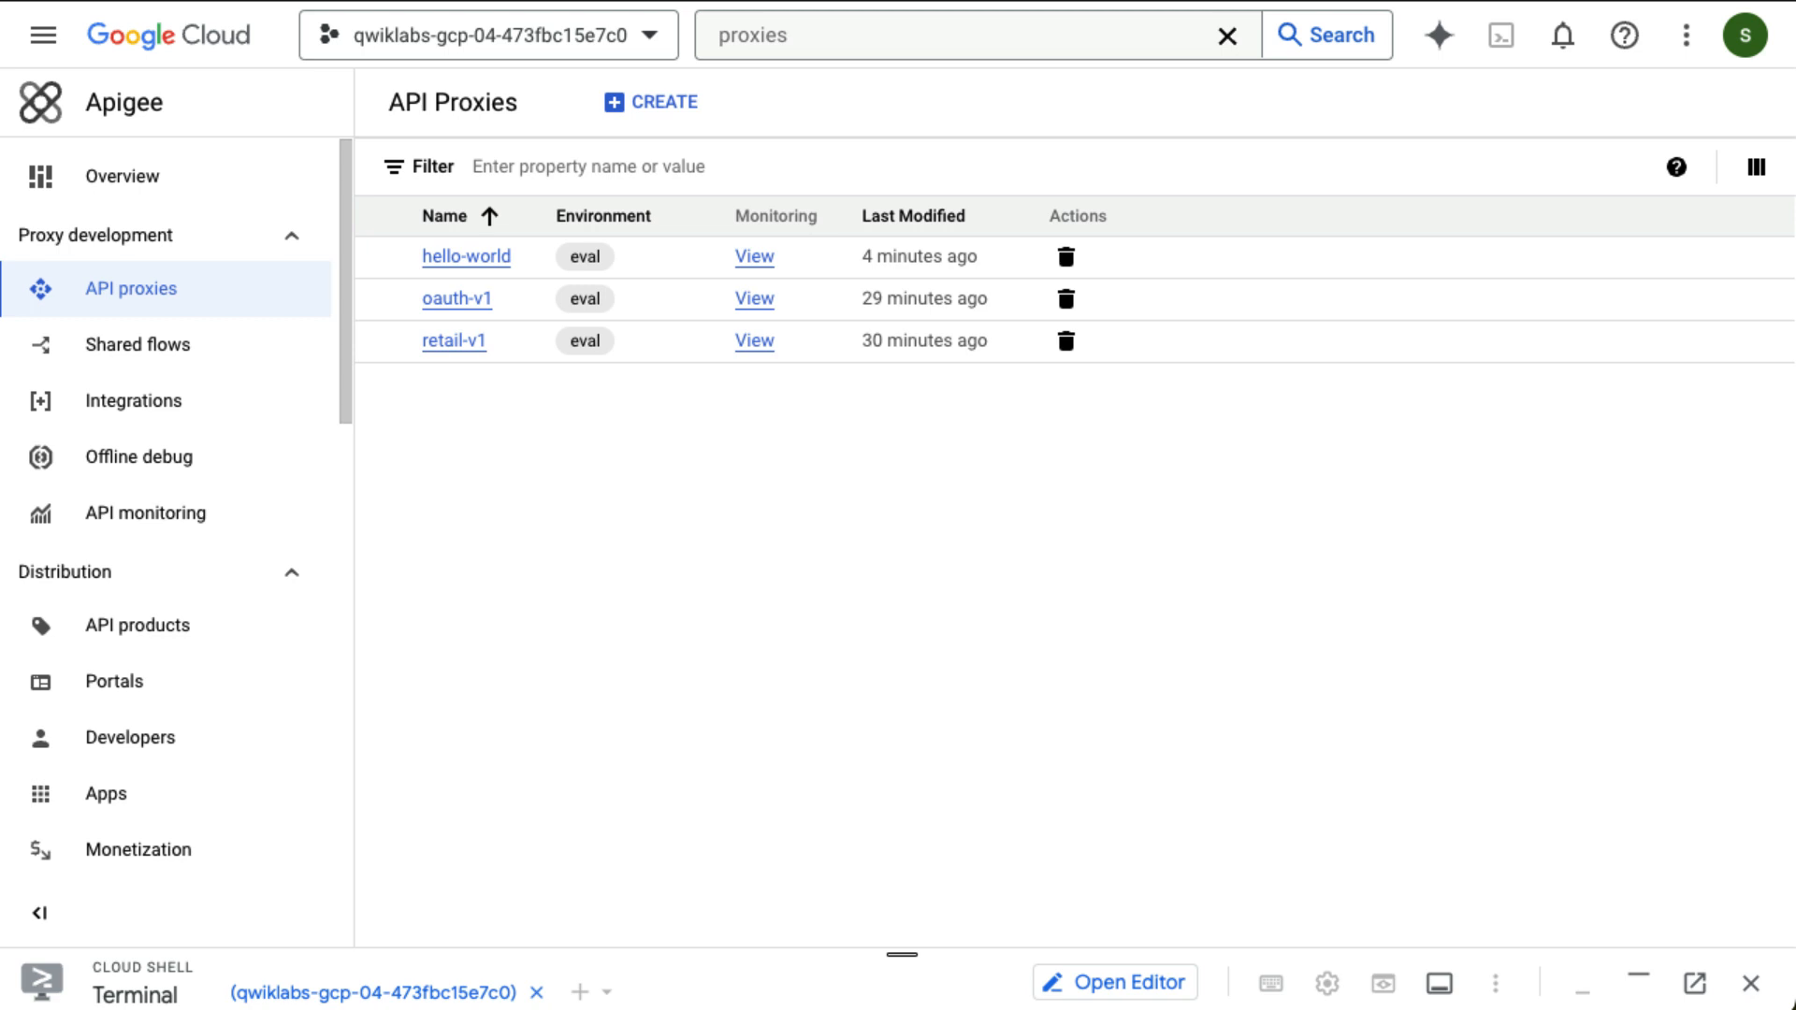
{"action": "left_click", "coordinate": [459, 345]}
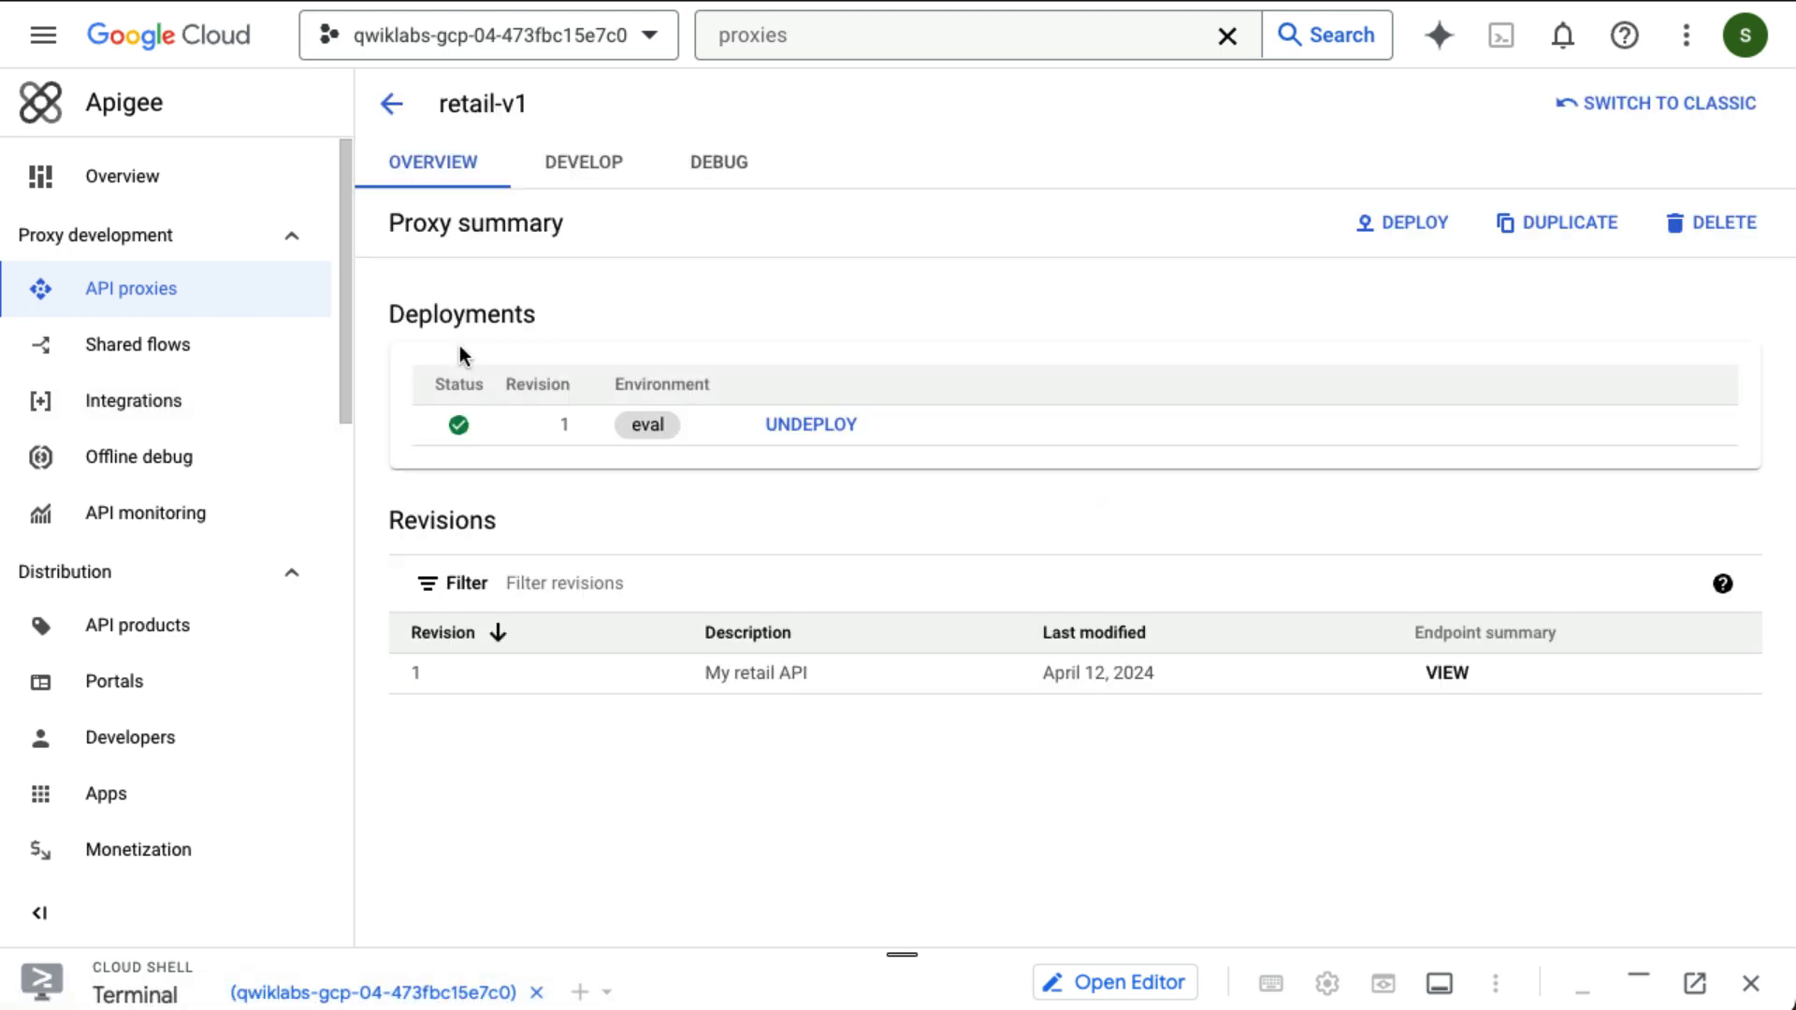
{"action": "left_click", "coordinate": [612, 180]}
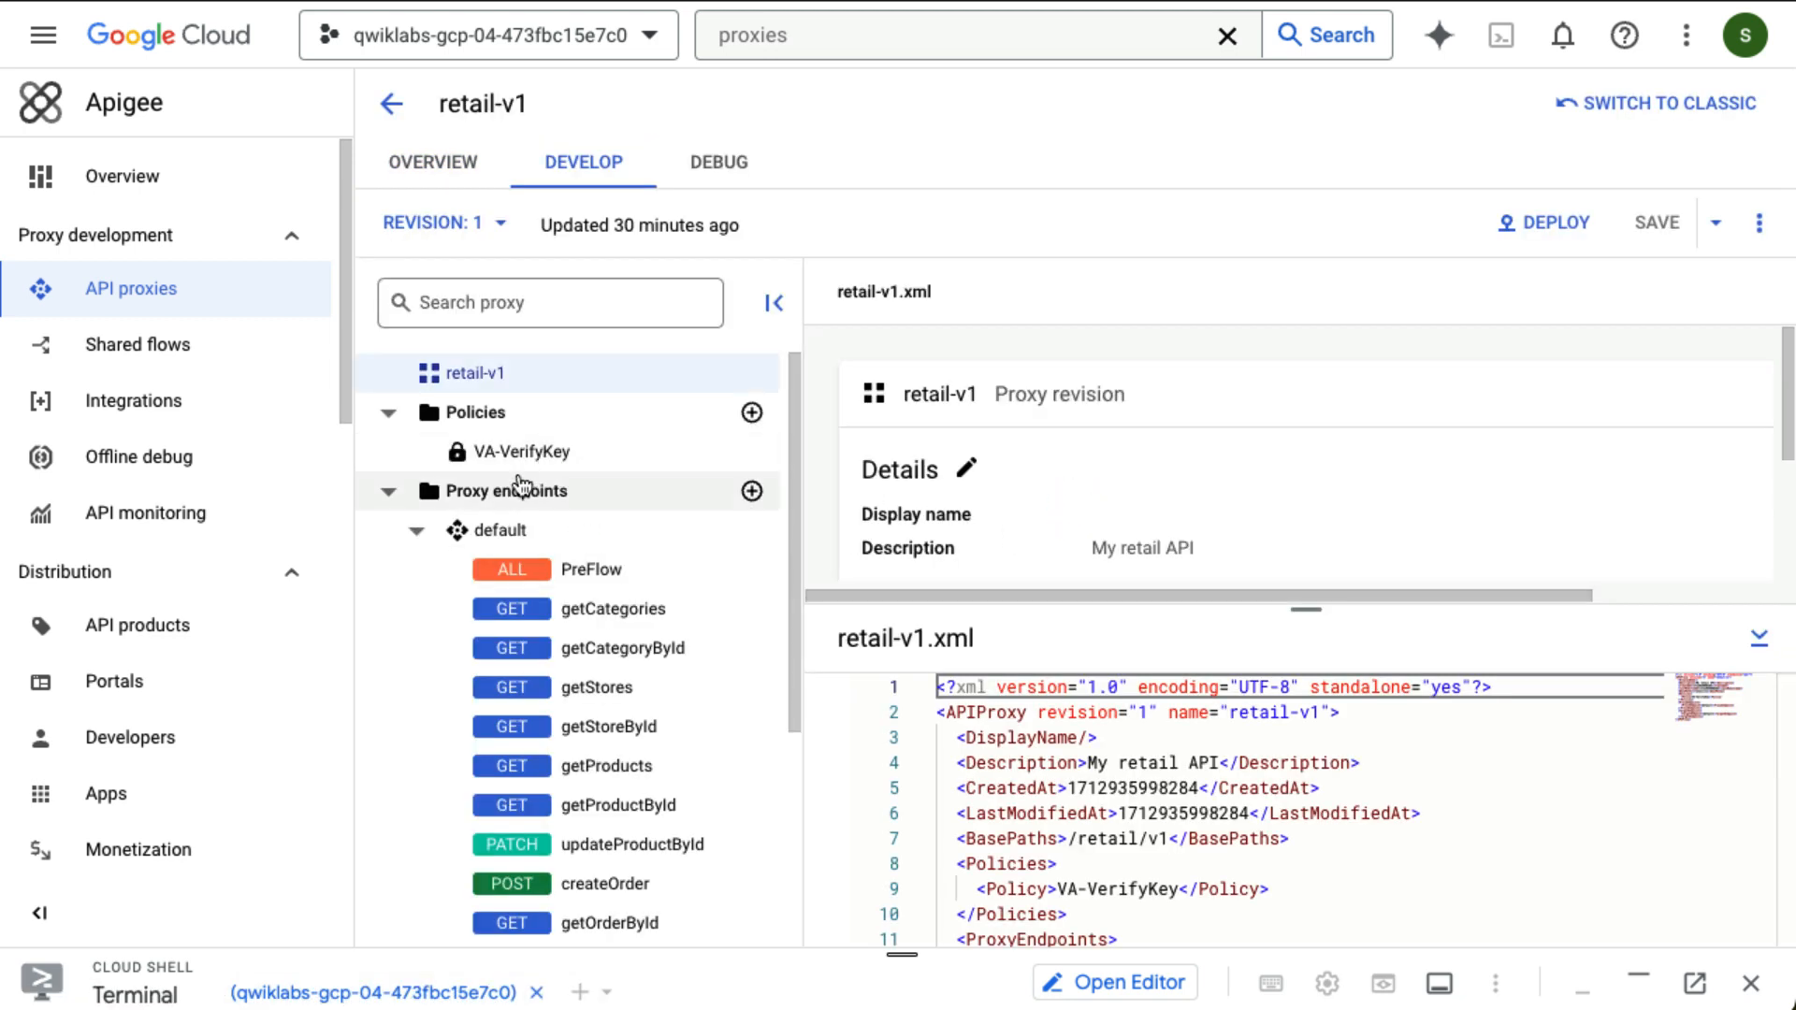
Delete the VA-VerifyKey policy step from the request PreFlow of the default proxy endpoint.
{"action": "left_click", "coordinate": [599, 570]}
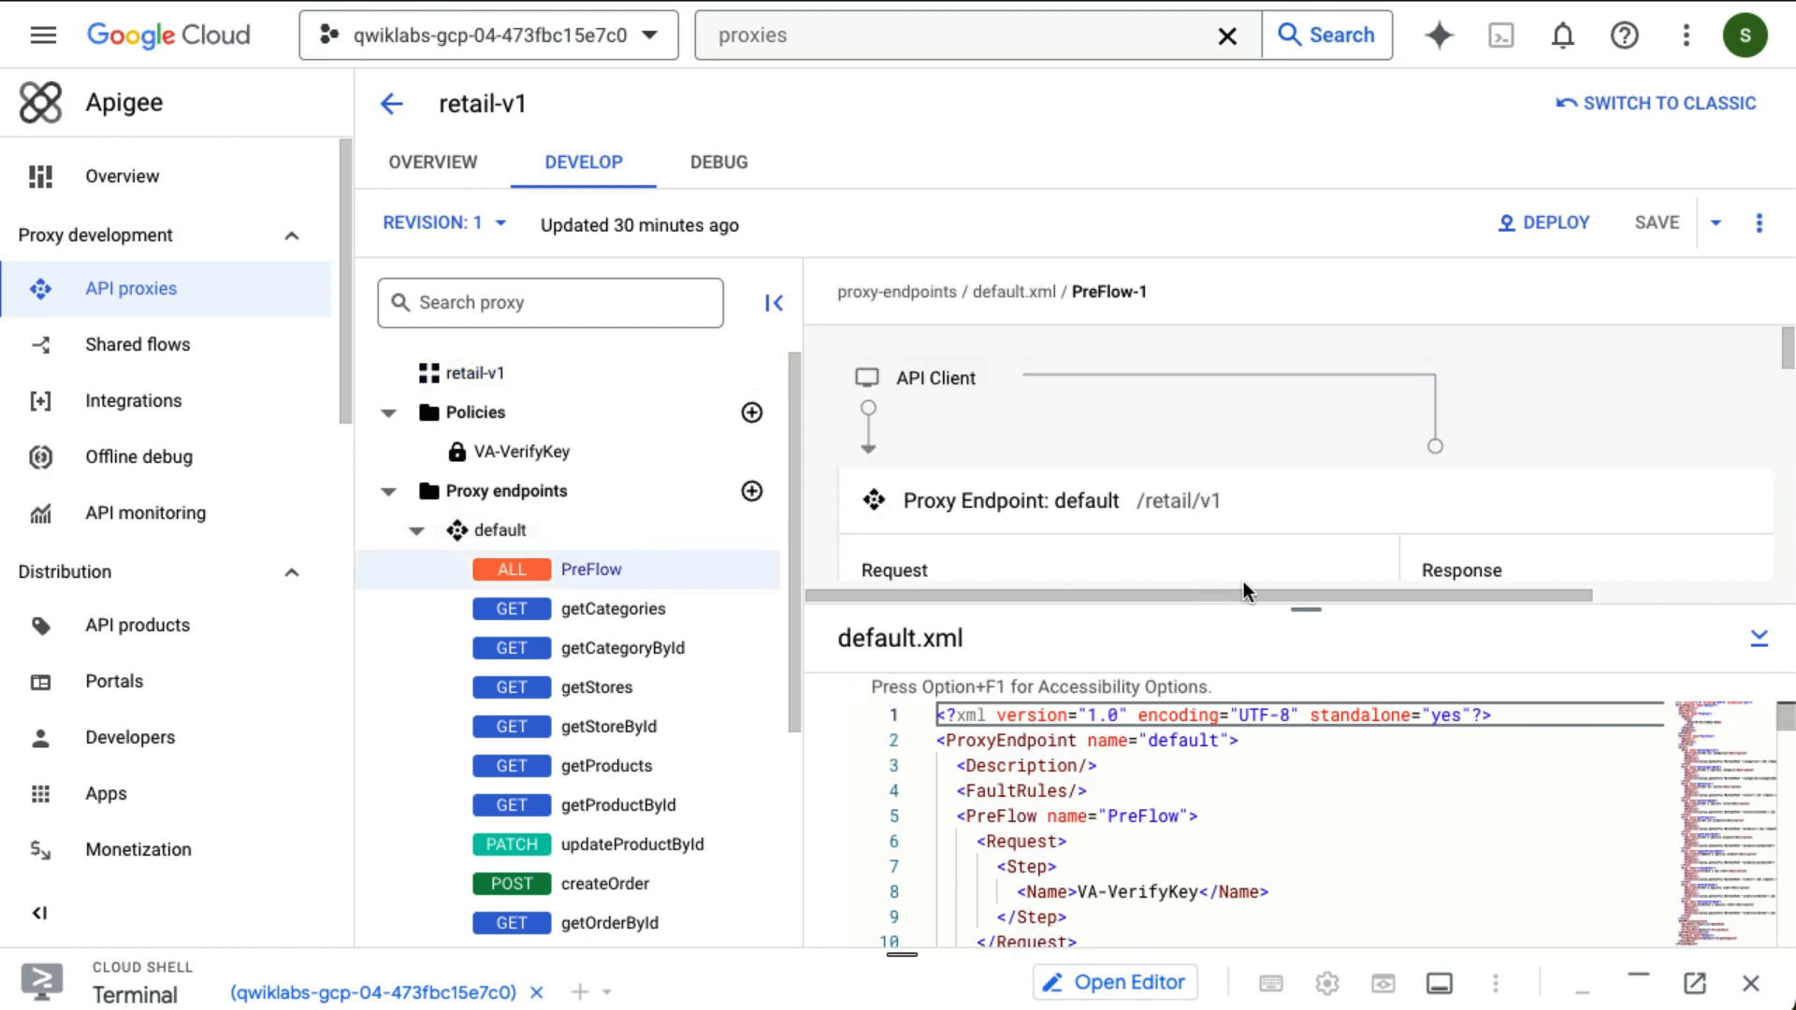
{"action": "left_click_drag", "start_coordinate": [1303, 608], "coordinate": [1329, 835]}
{"action": "scroll", "coordinate": [1216, 715], "scroll_direction": "down", "scroll_amount": 1}
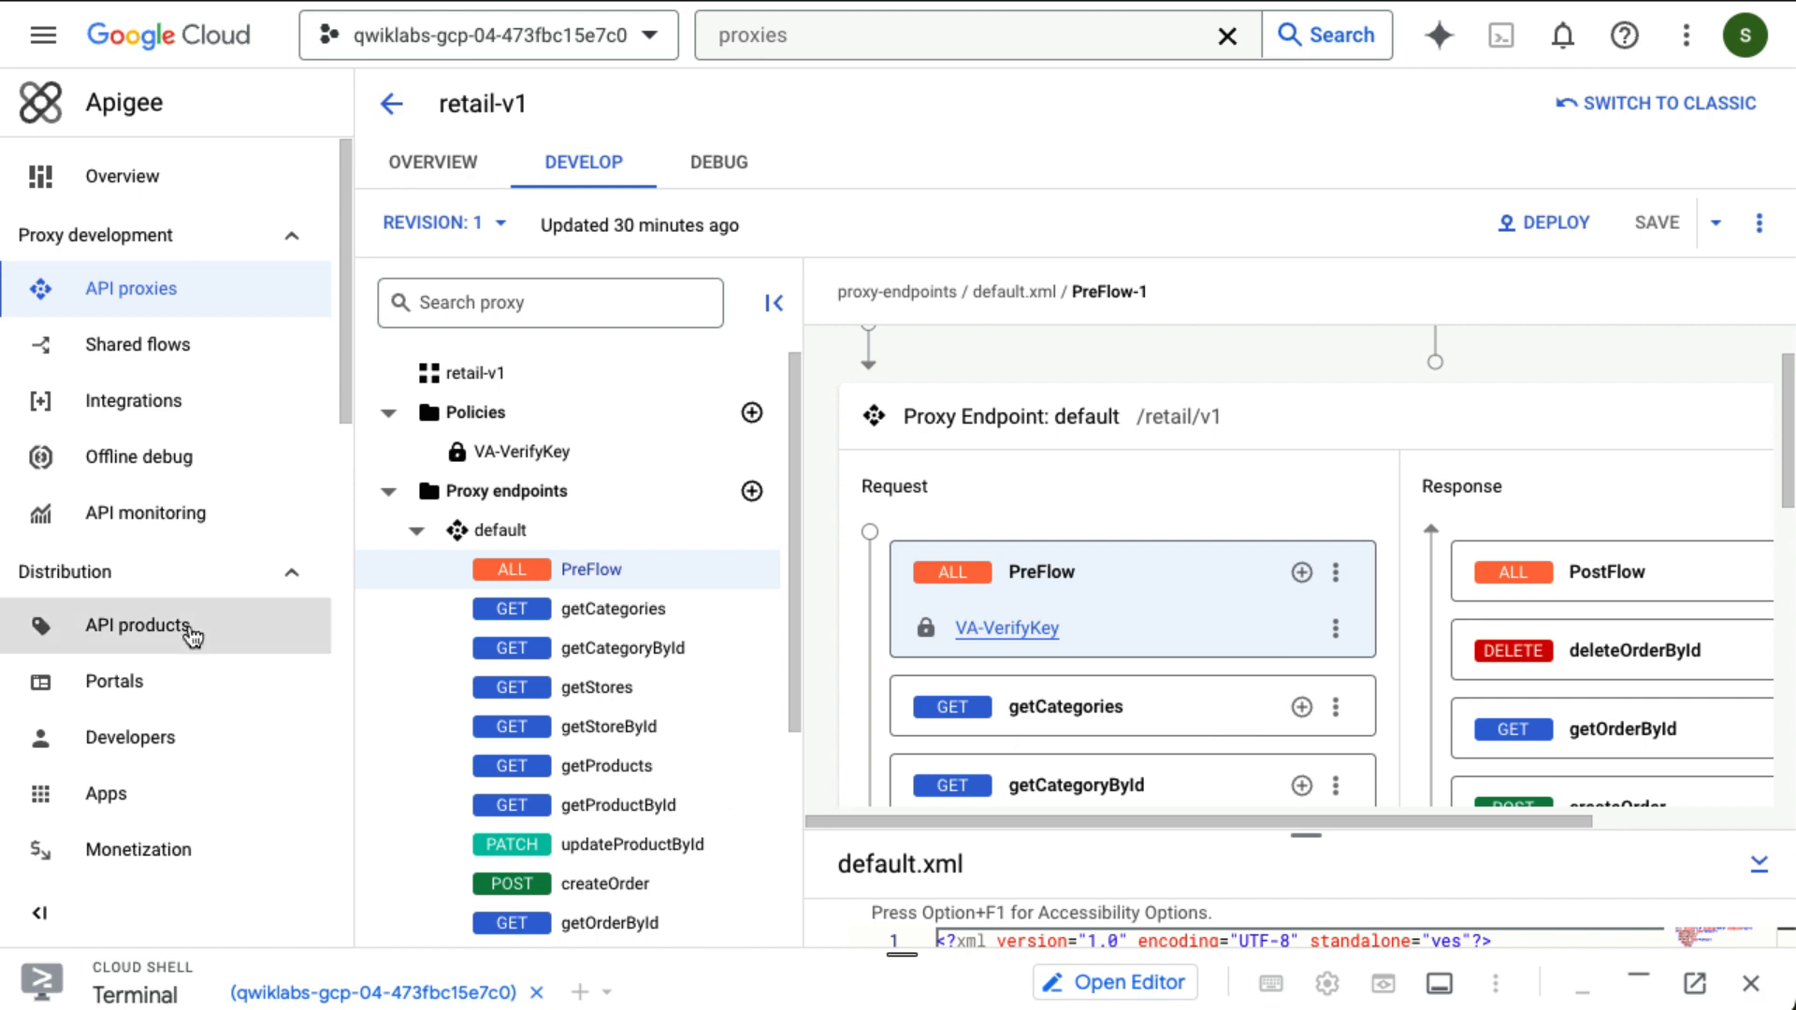
{"action": "left_click", "coordinate": [1334, 629]}
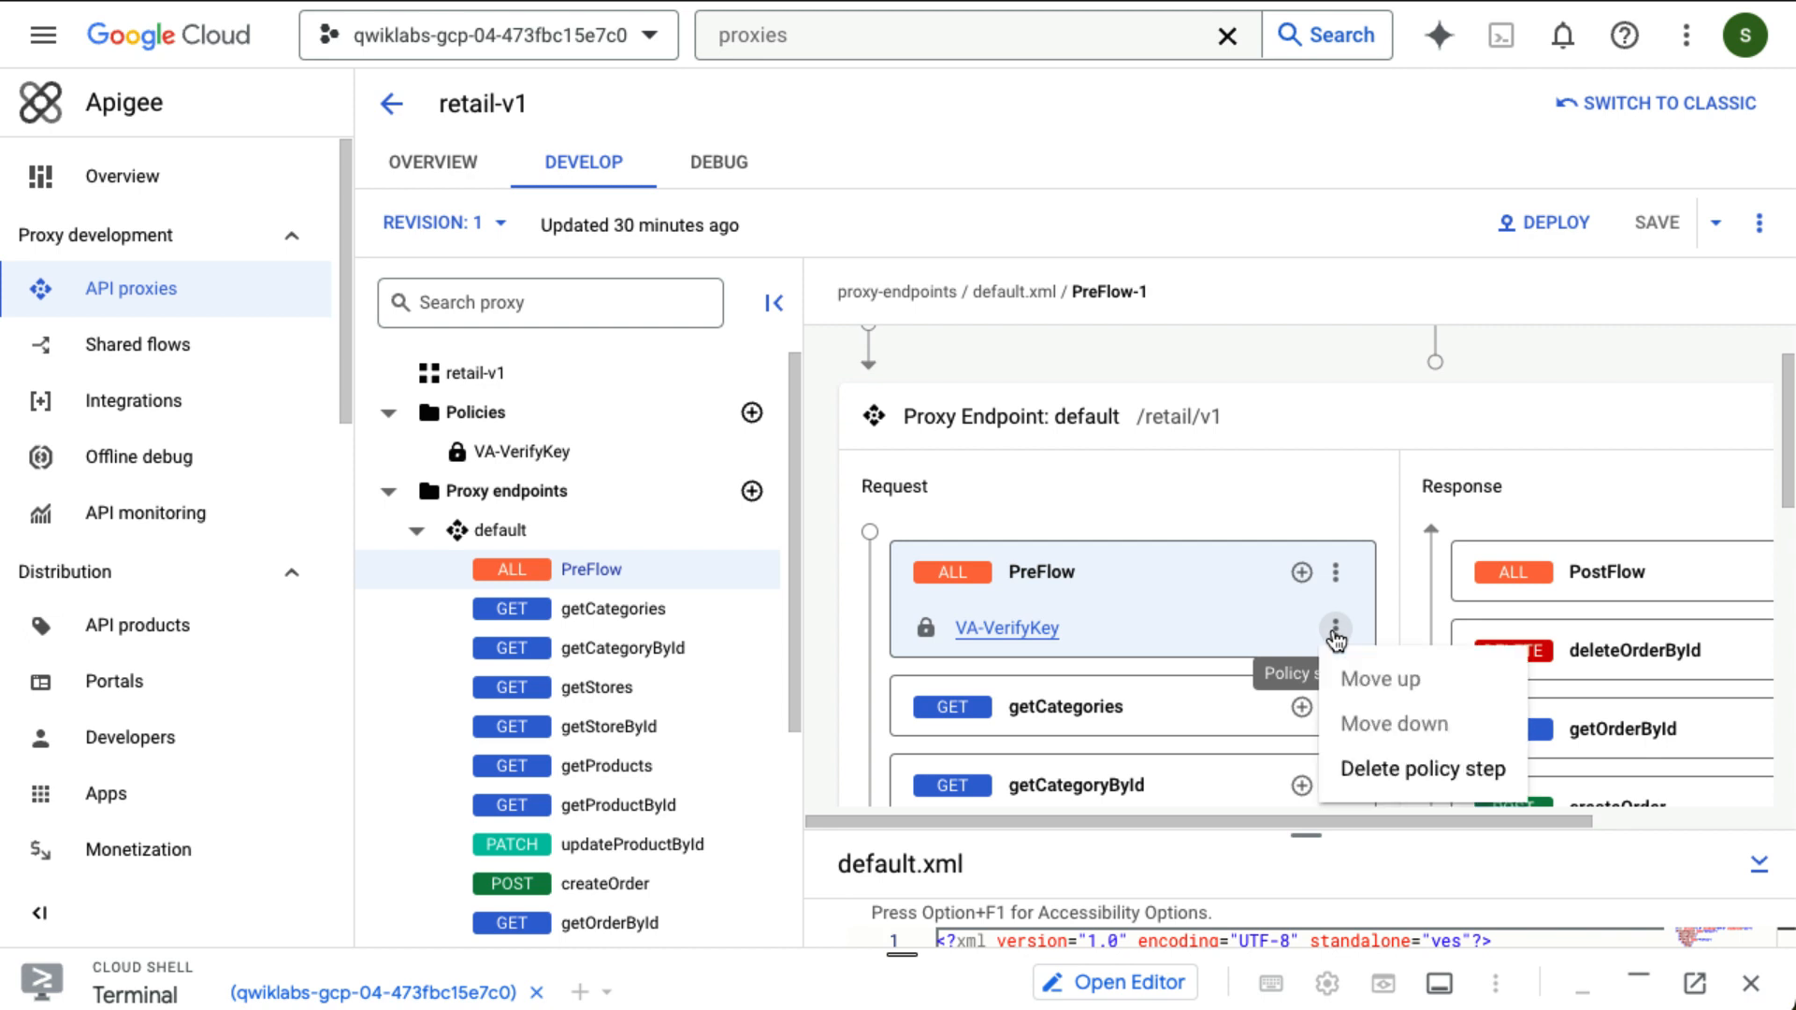
{"action": "left_click", "coordinate": [1445, 776]}
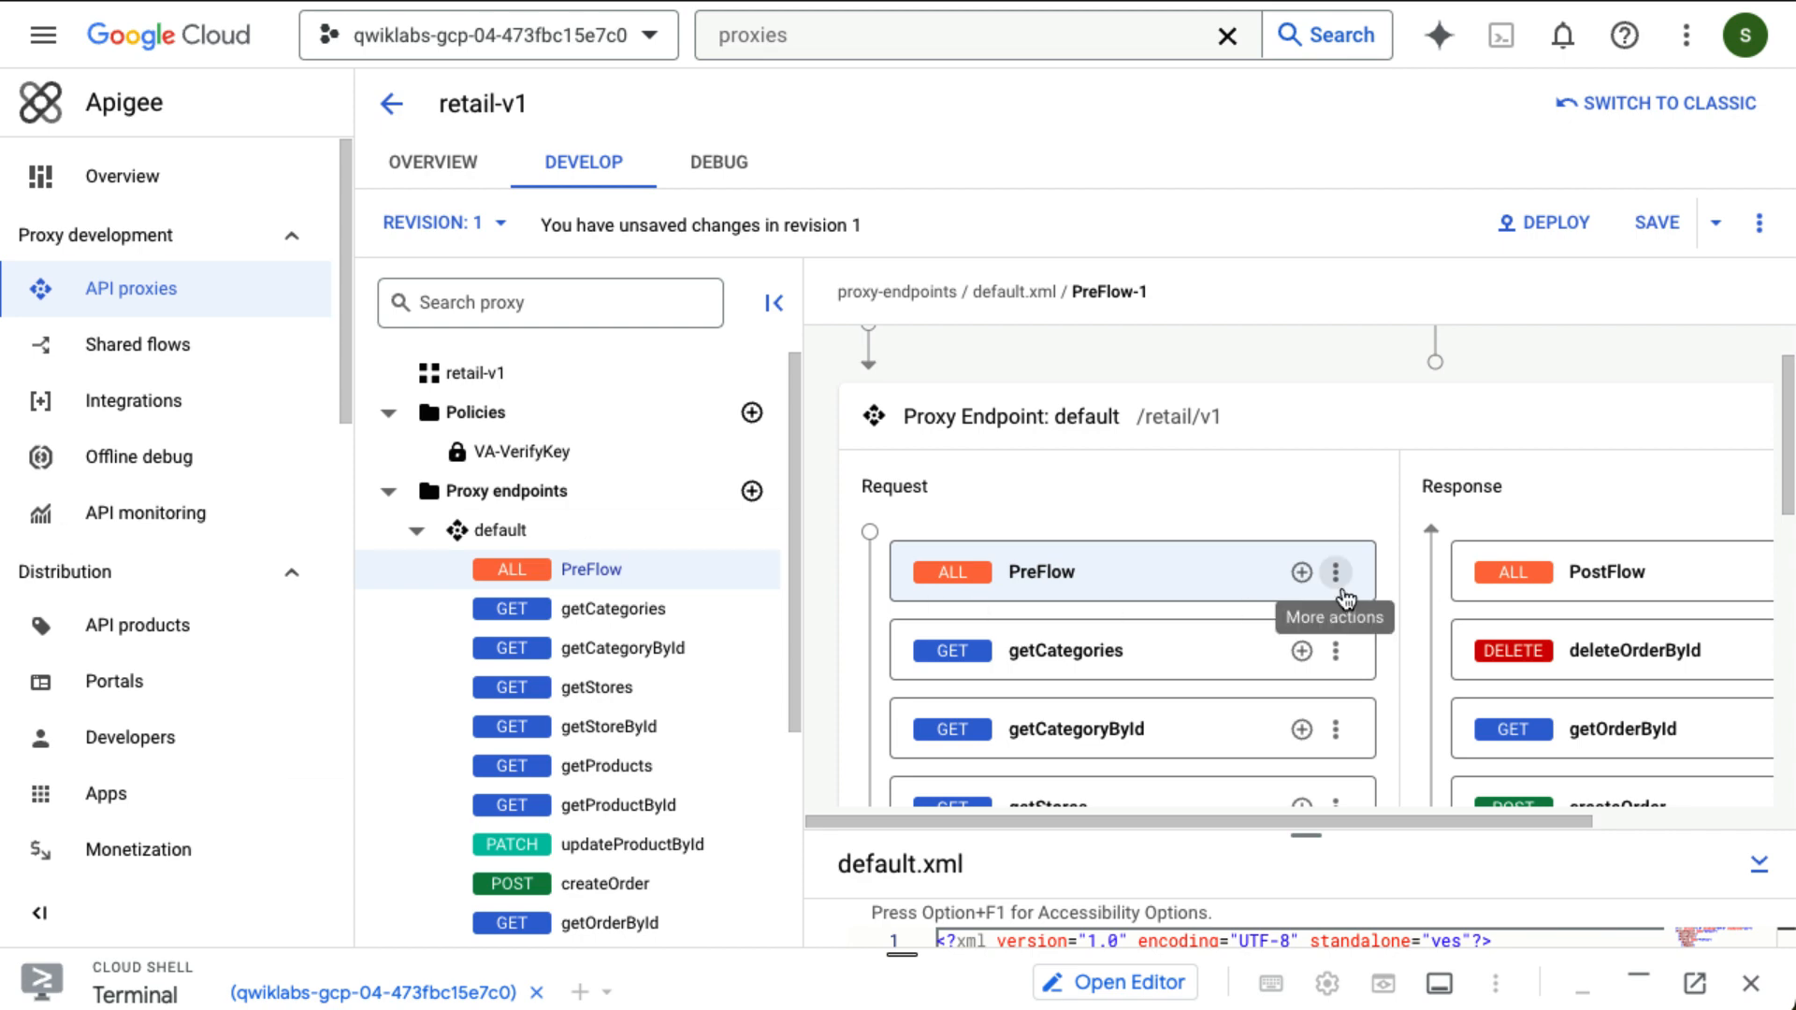
Start a new policy step on the request PreFlow, choosing to create a new policy of type OAuth v2.0.
{"action": "left_click", "coordinate": [1301, 572]}
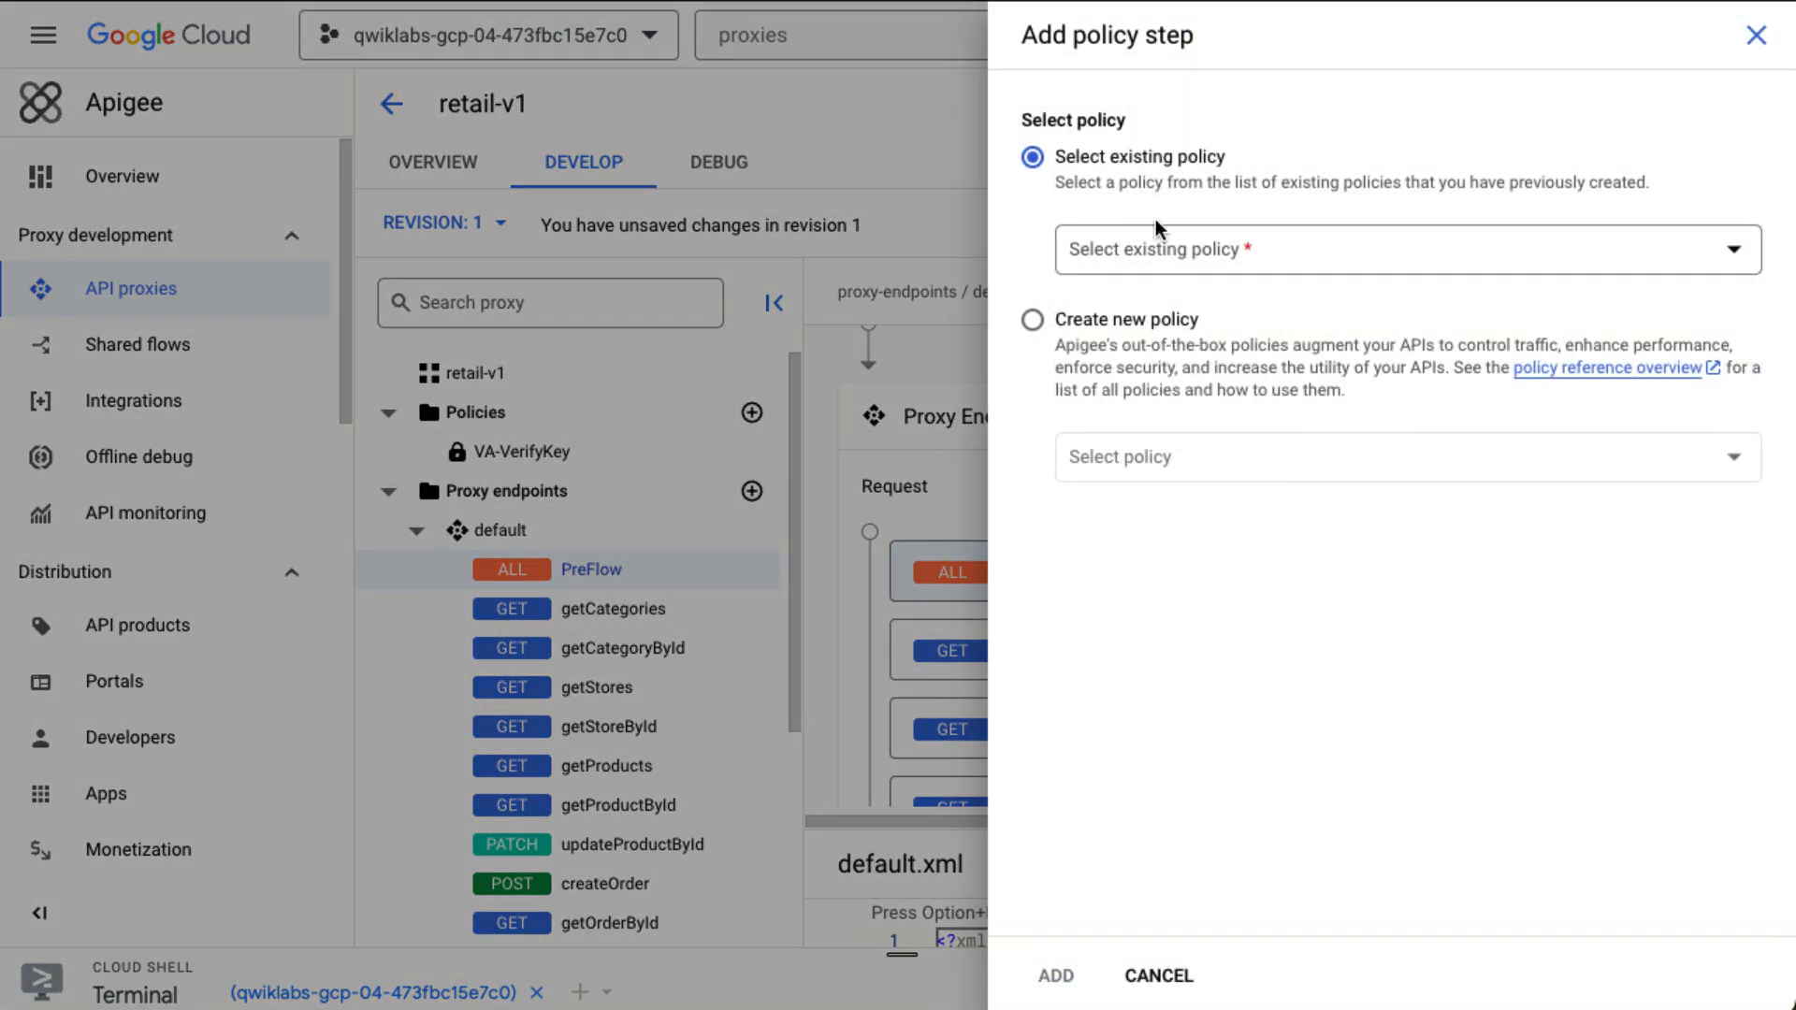
{"action": "left_click", "coordinate": [1032, 321]}
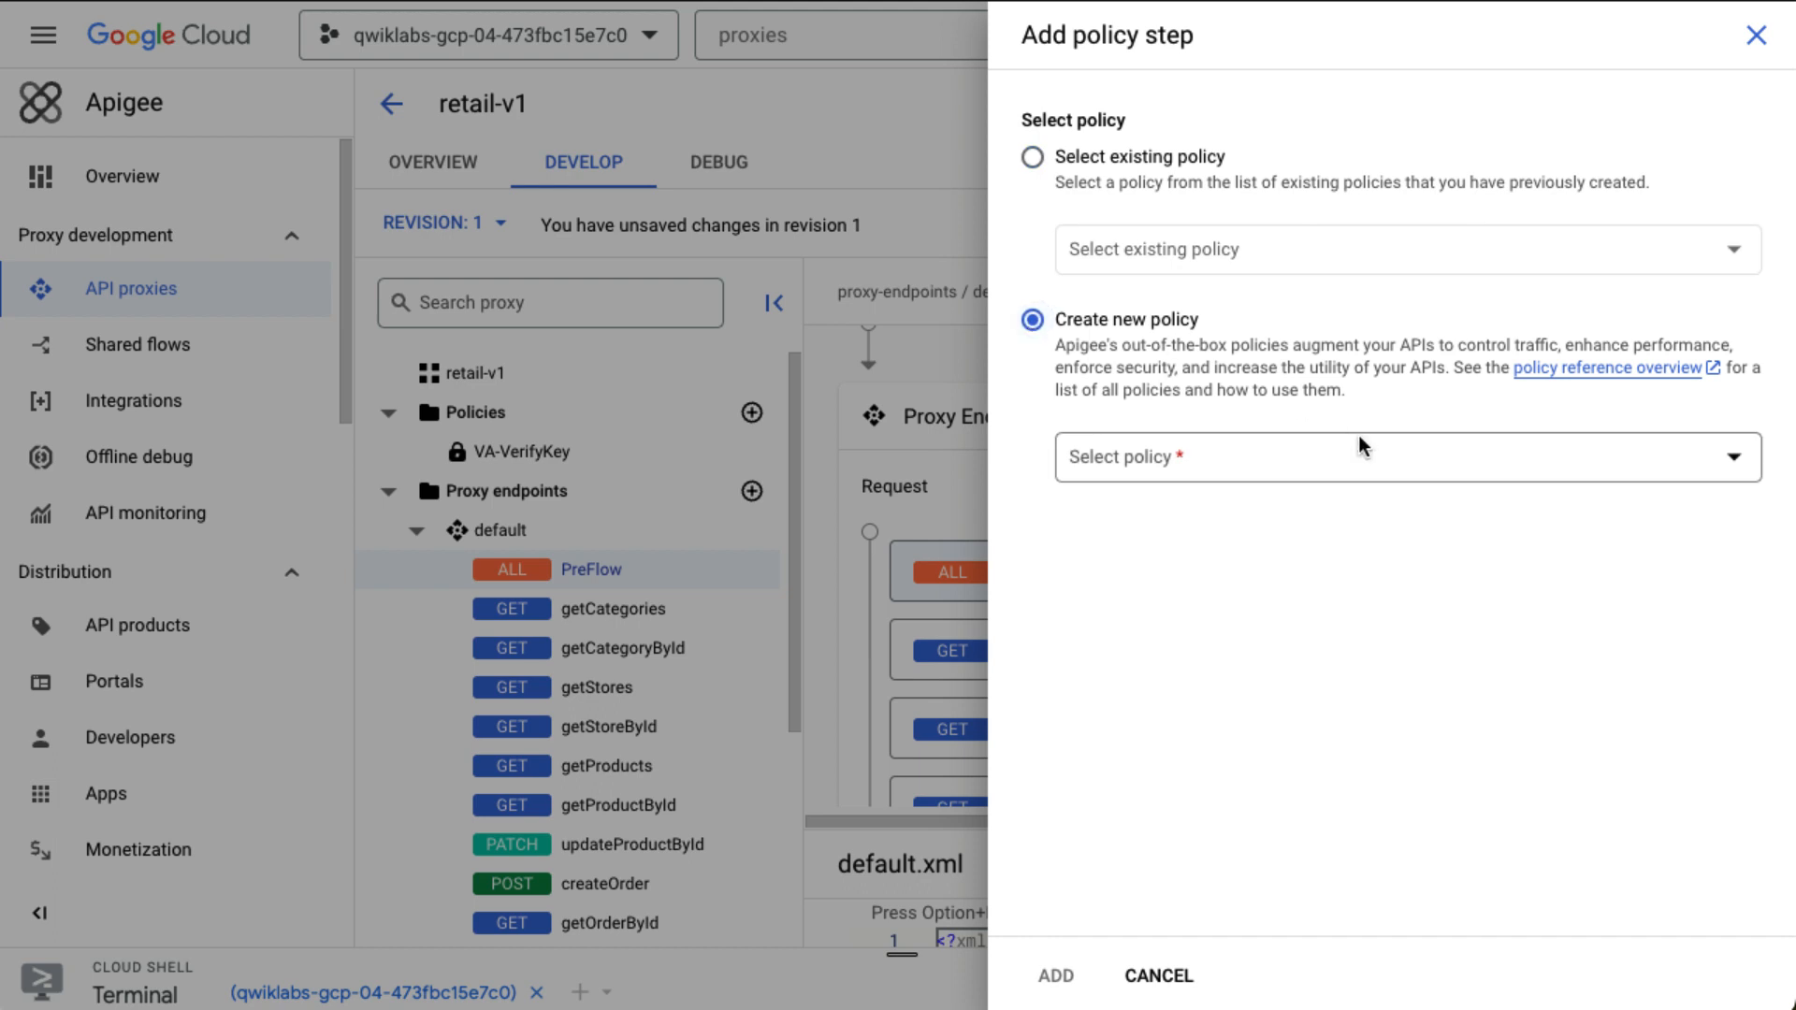
{"action": "left_click", "coordinate": [1333, 477]}
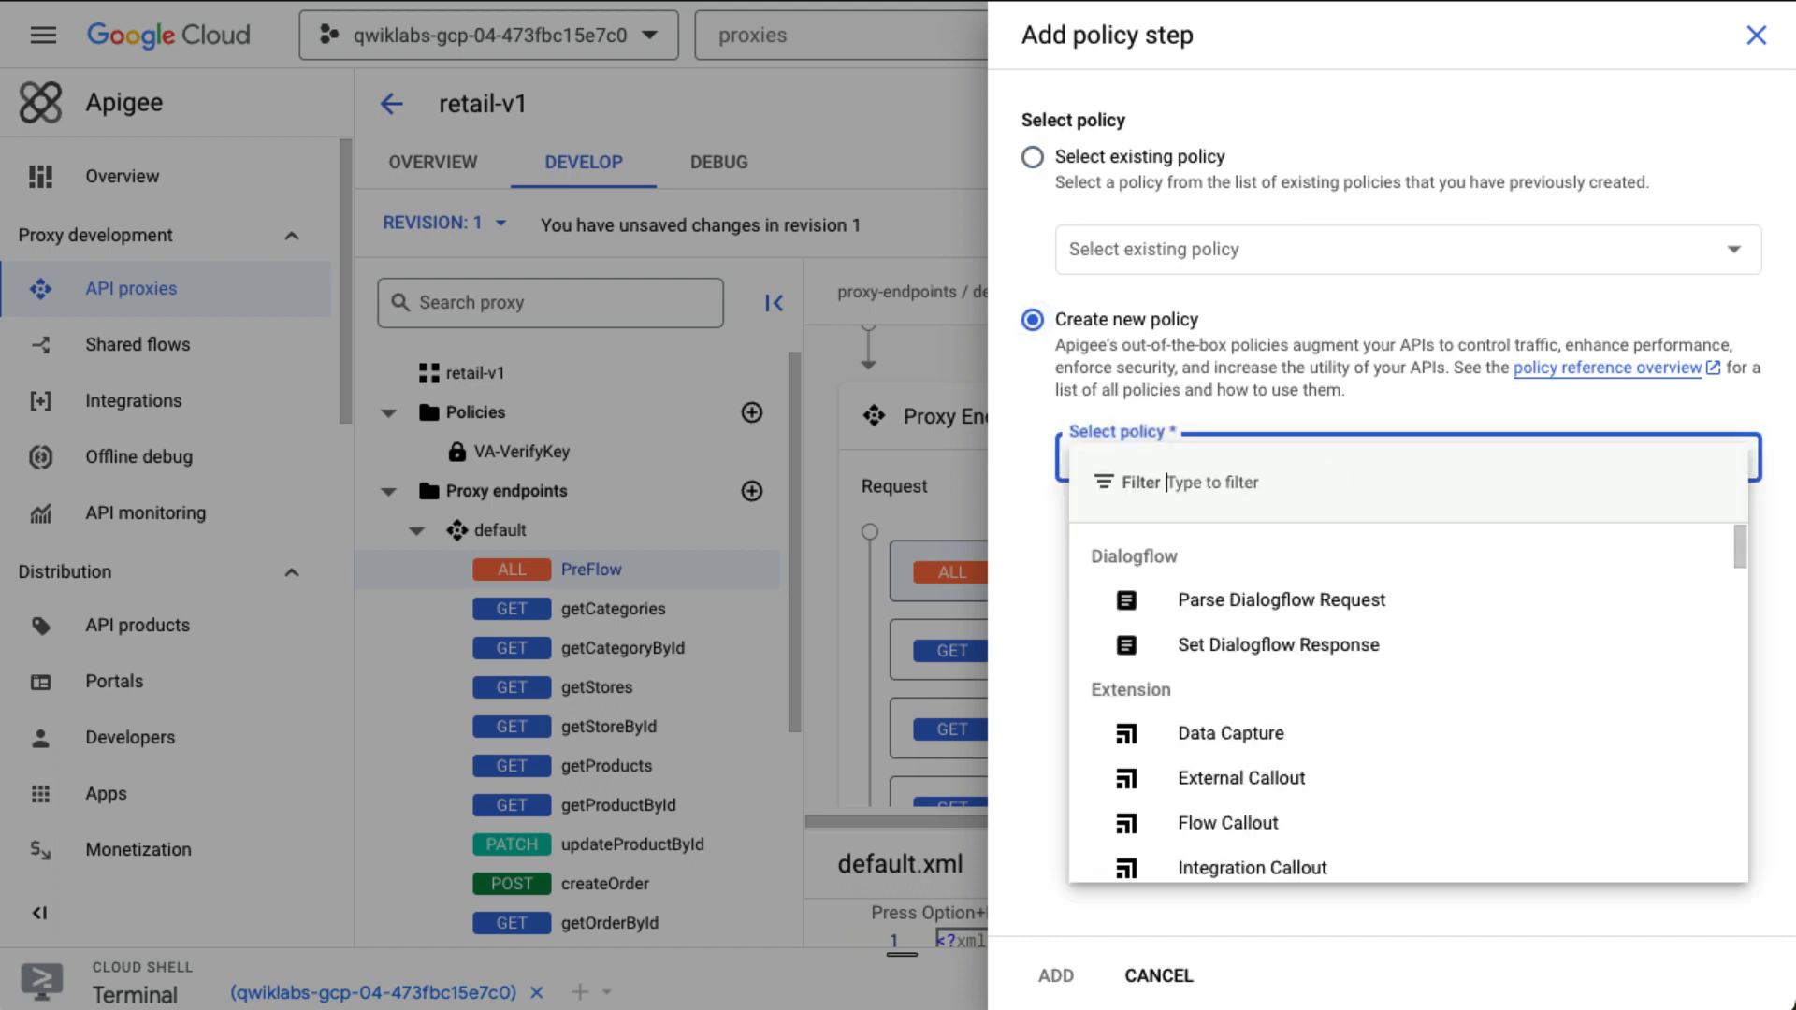
{"action": "type", "text": "oau"}
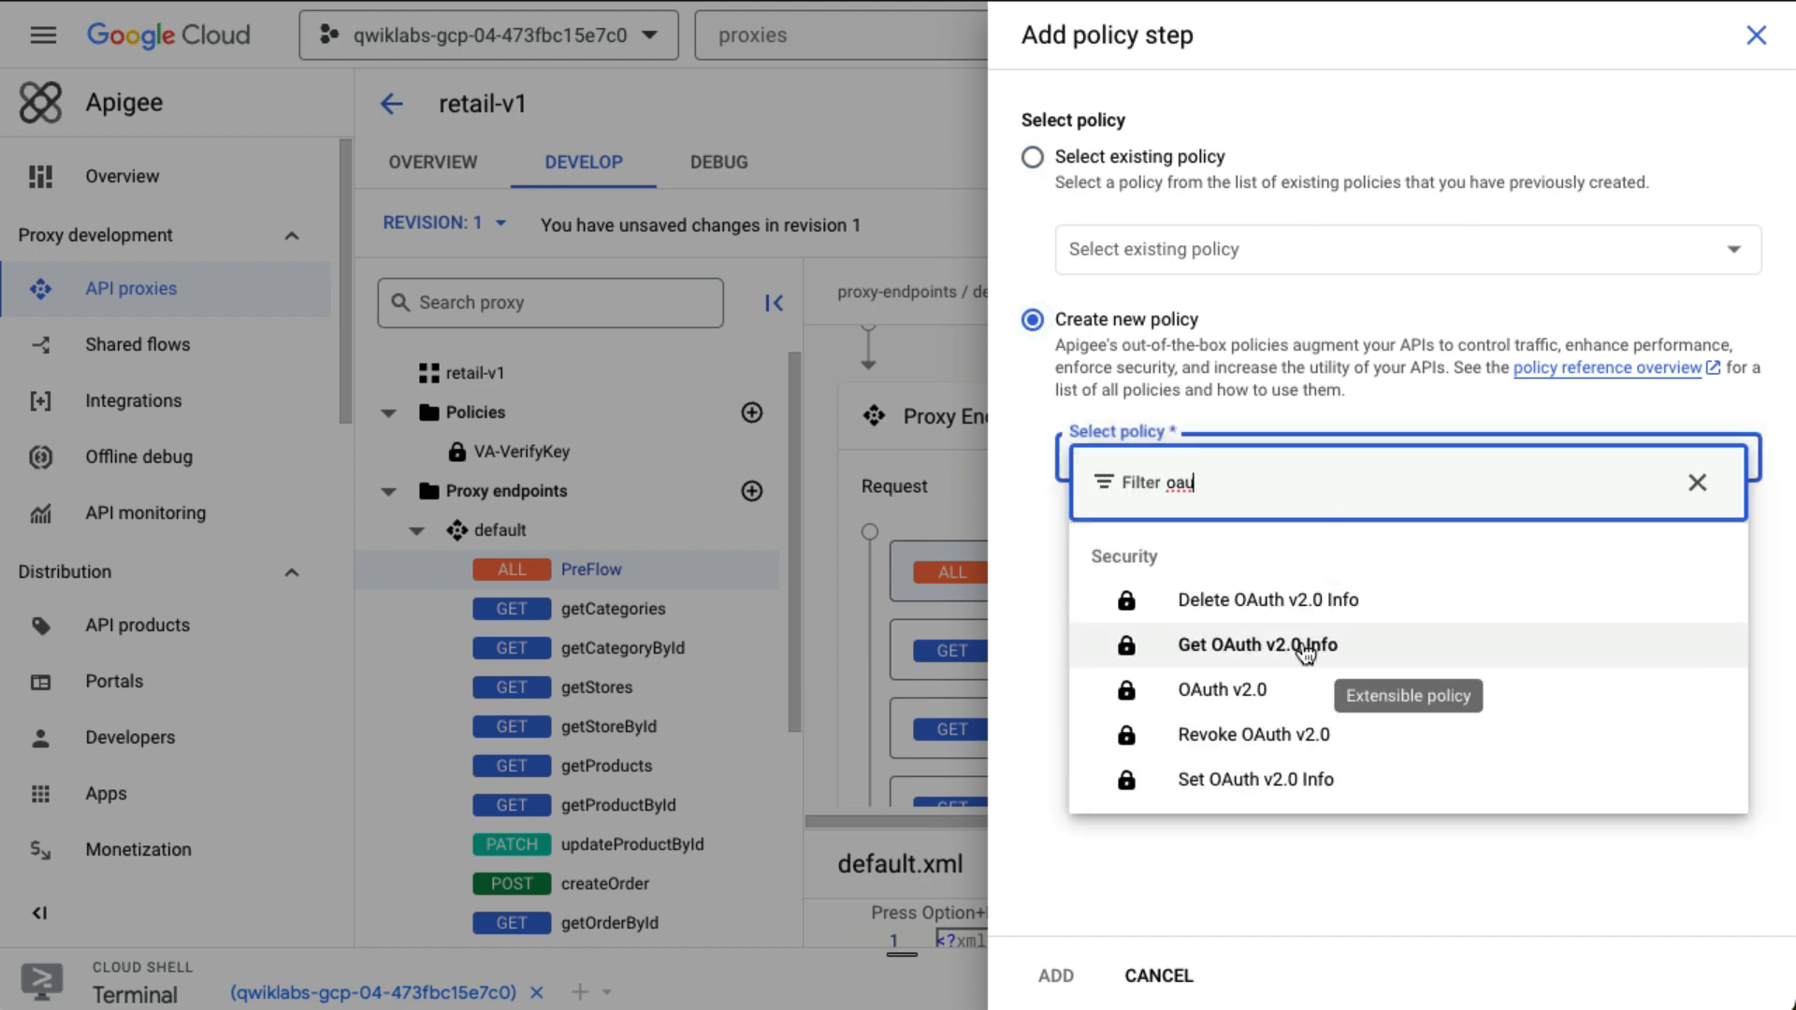
{"action": "left_click", "coordinate": [1225, 692]}
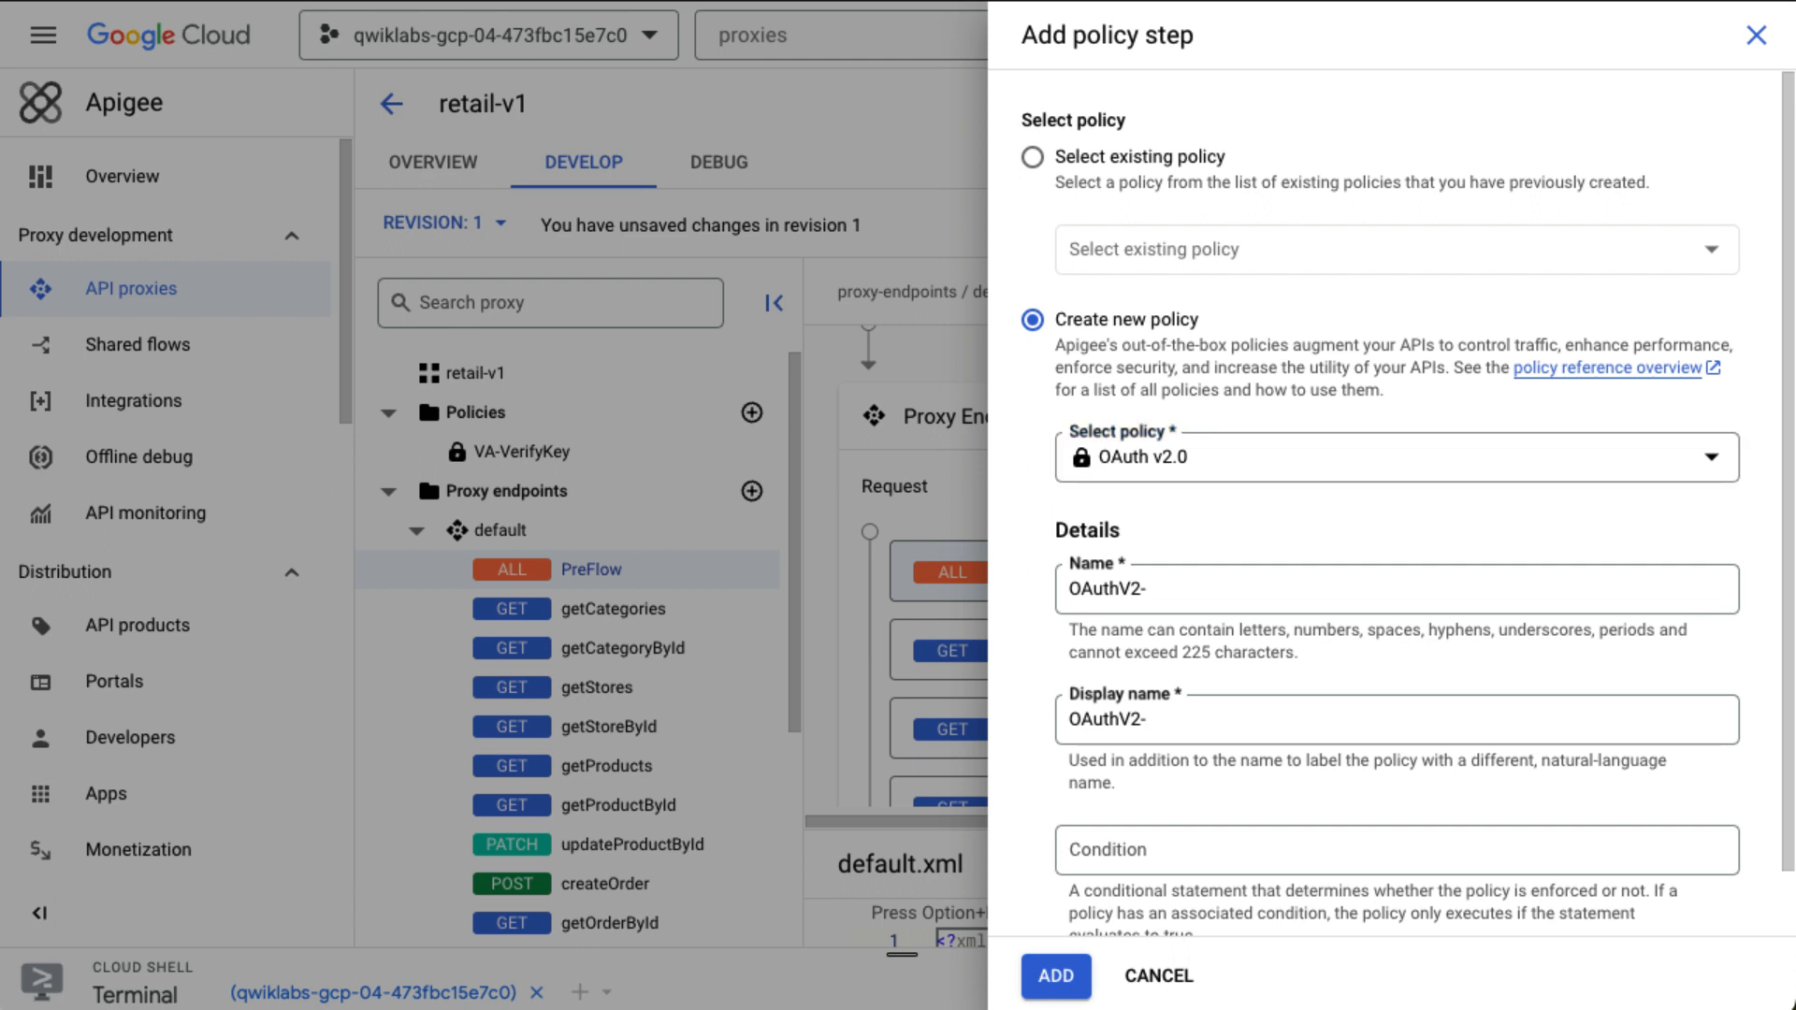
Name the policy OAuthV2-VerifyToken, set its display name to "OAuthV2-video recording", and add it to the flow.
{"action": "left_click", "coordinate": [1212, 595]}
{"action": "type", "text": "Verify"}
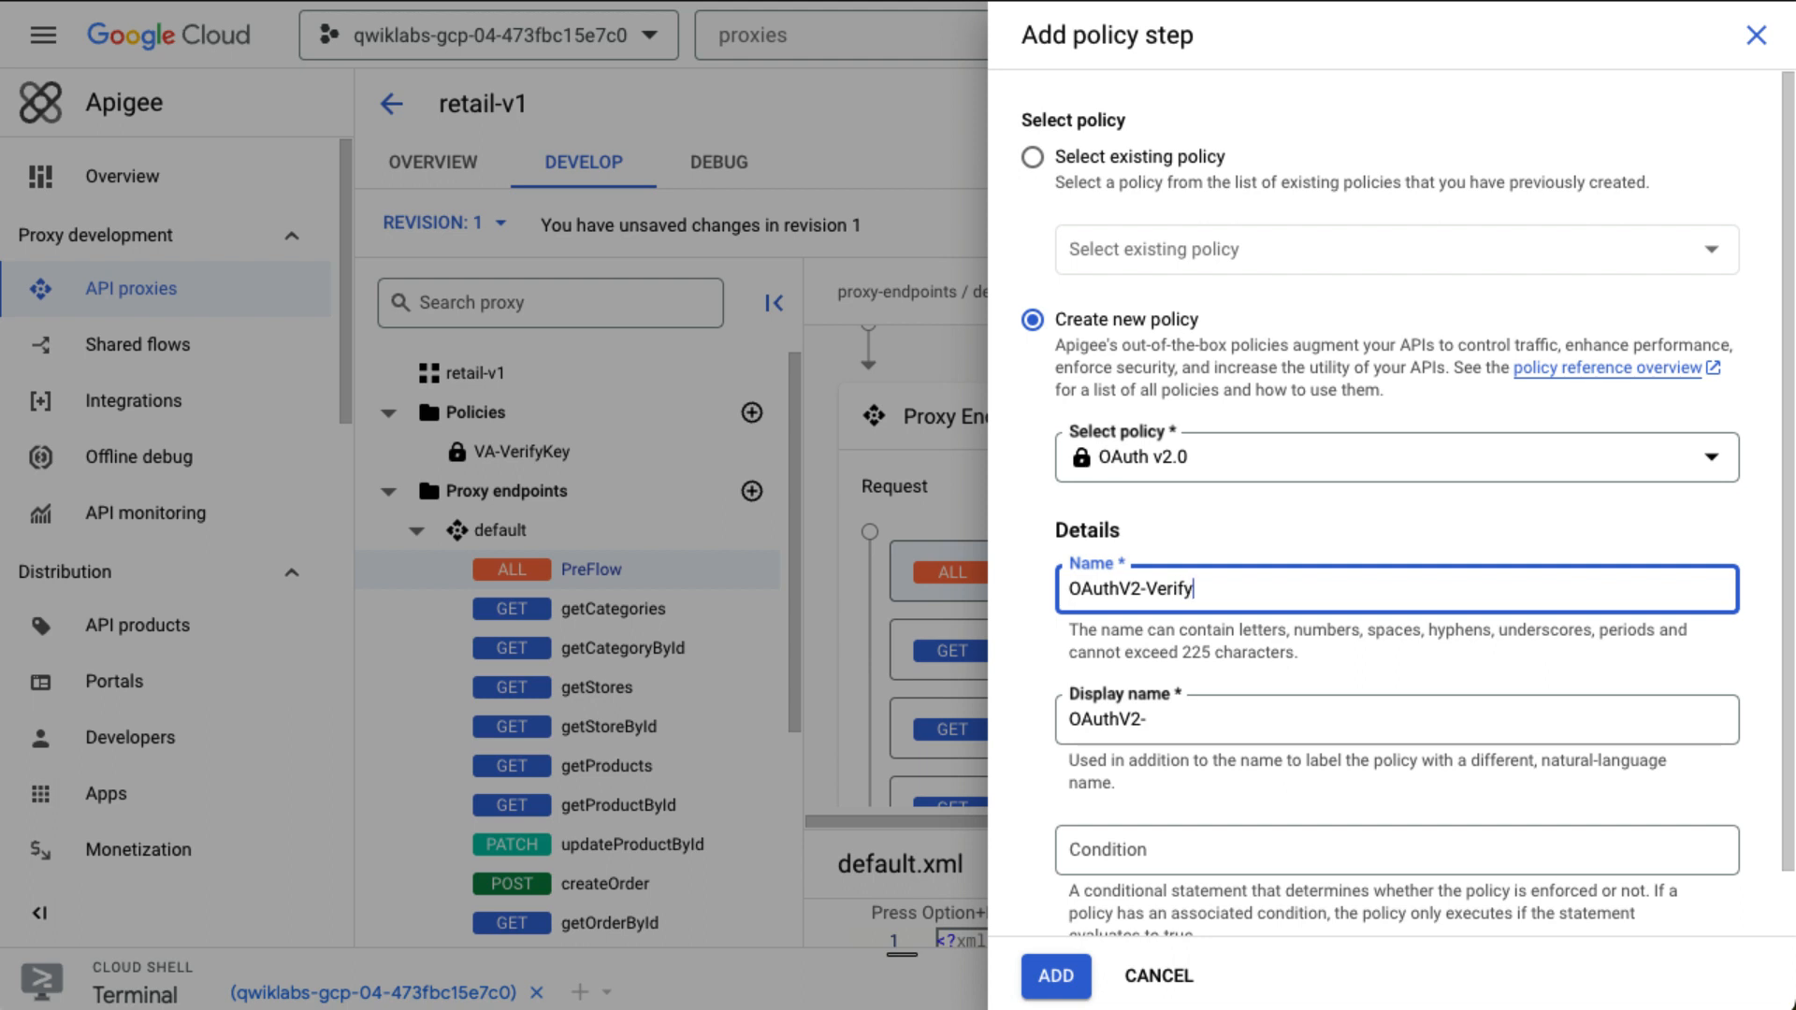
{"action": "type", "text": "Token"}
{"action": "key", "text": "alt+Left"}
{"action": "key", "text": "alt+shift+Right"}
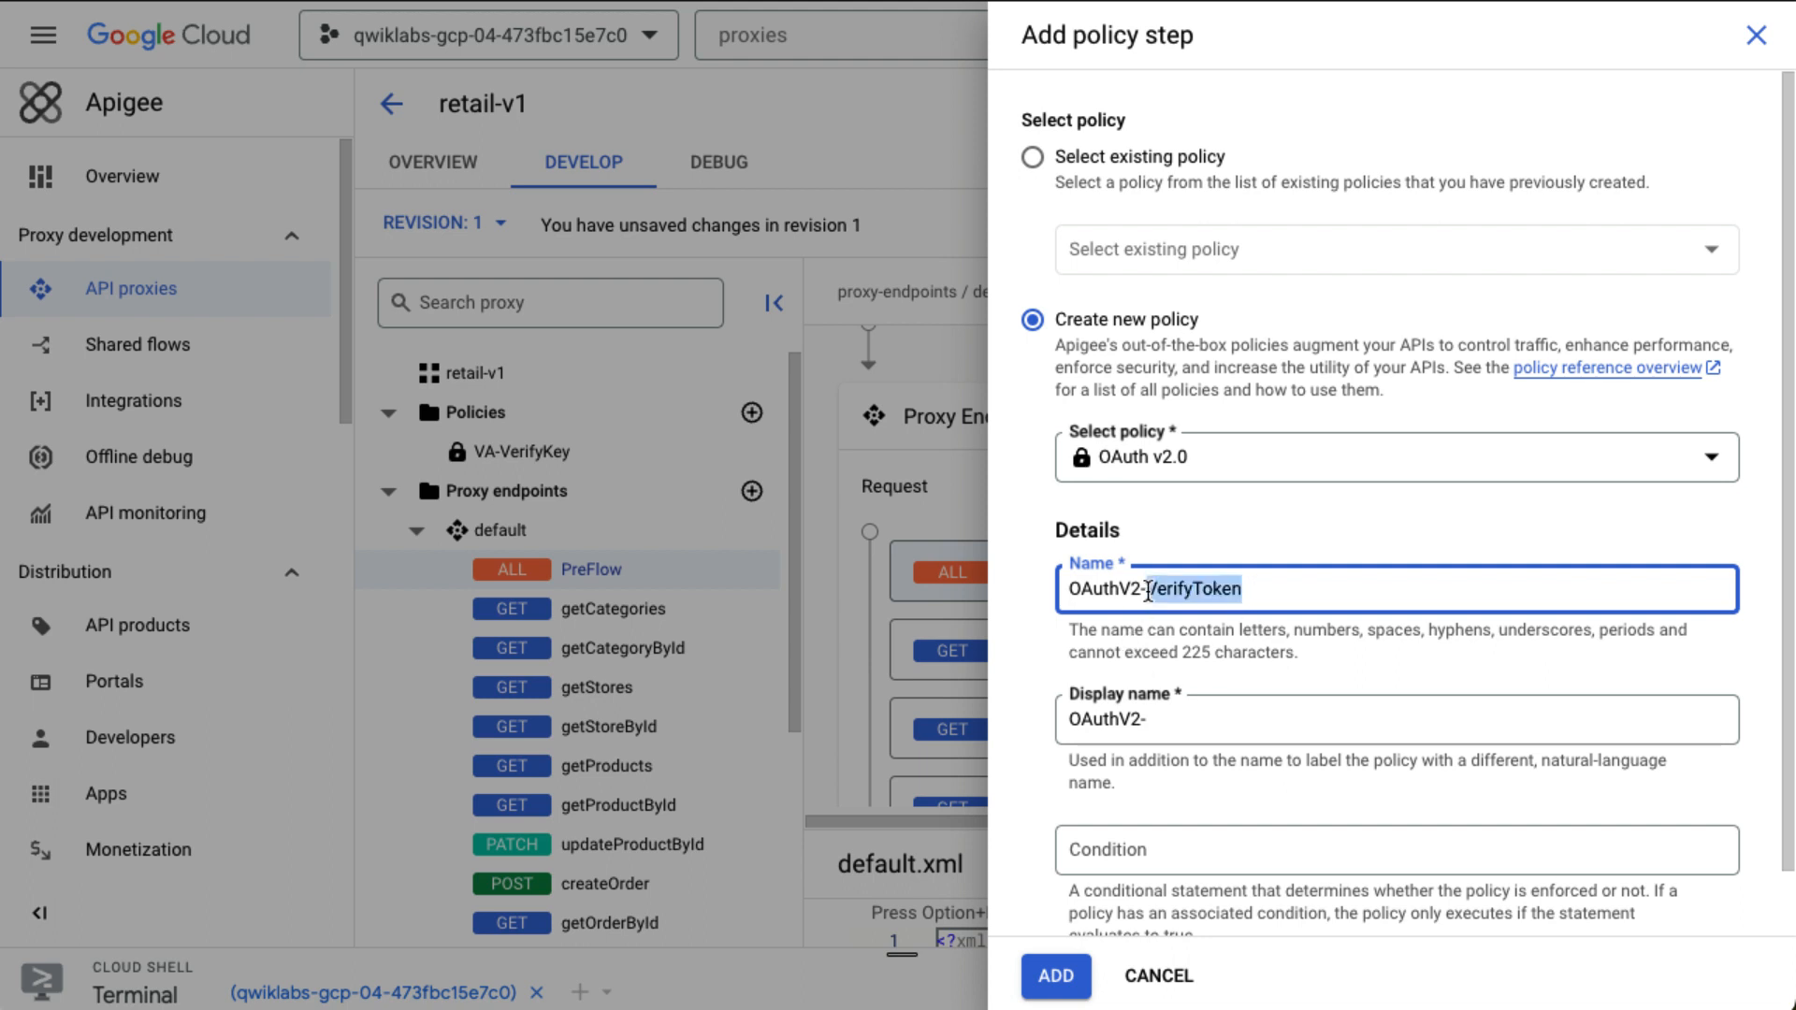
{"action": "left_click", "coordinate": [1177, 731]}
{"action": "type", "text": "video recording"}
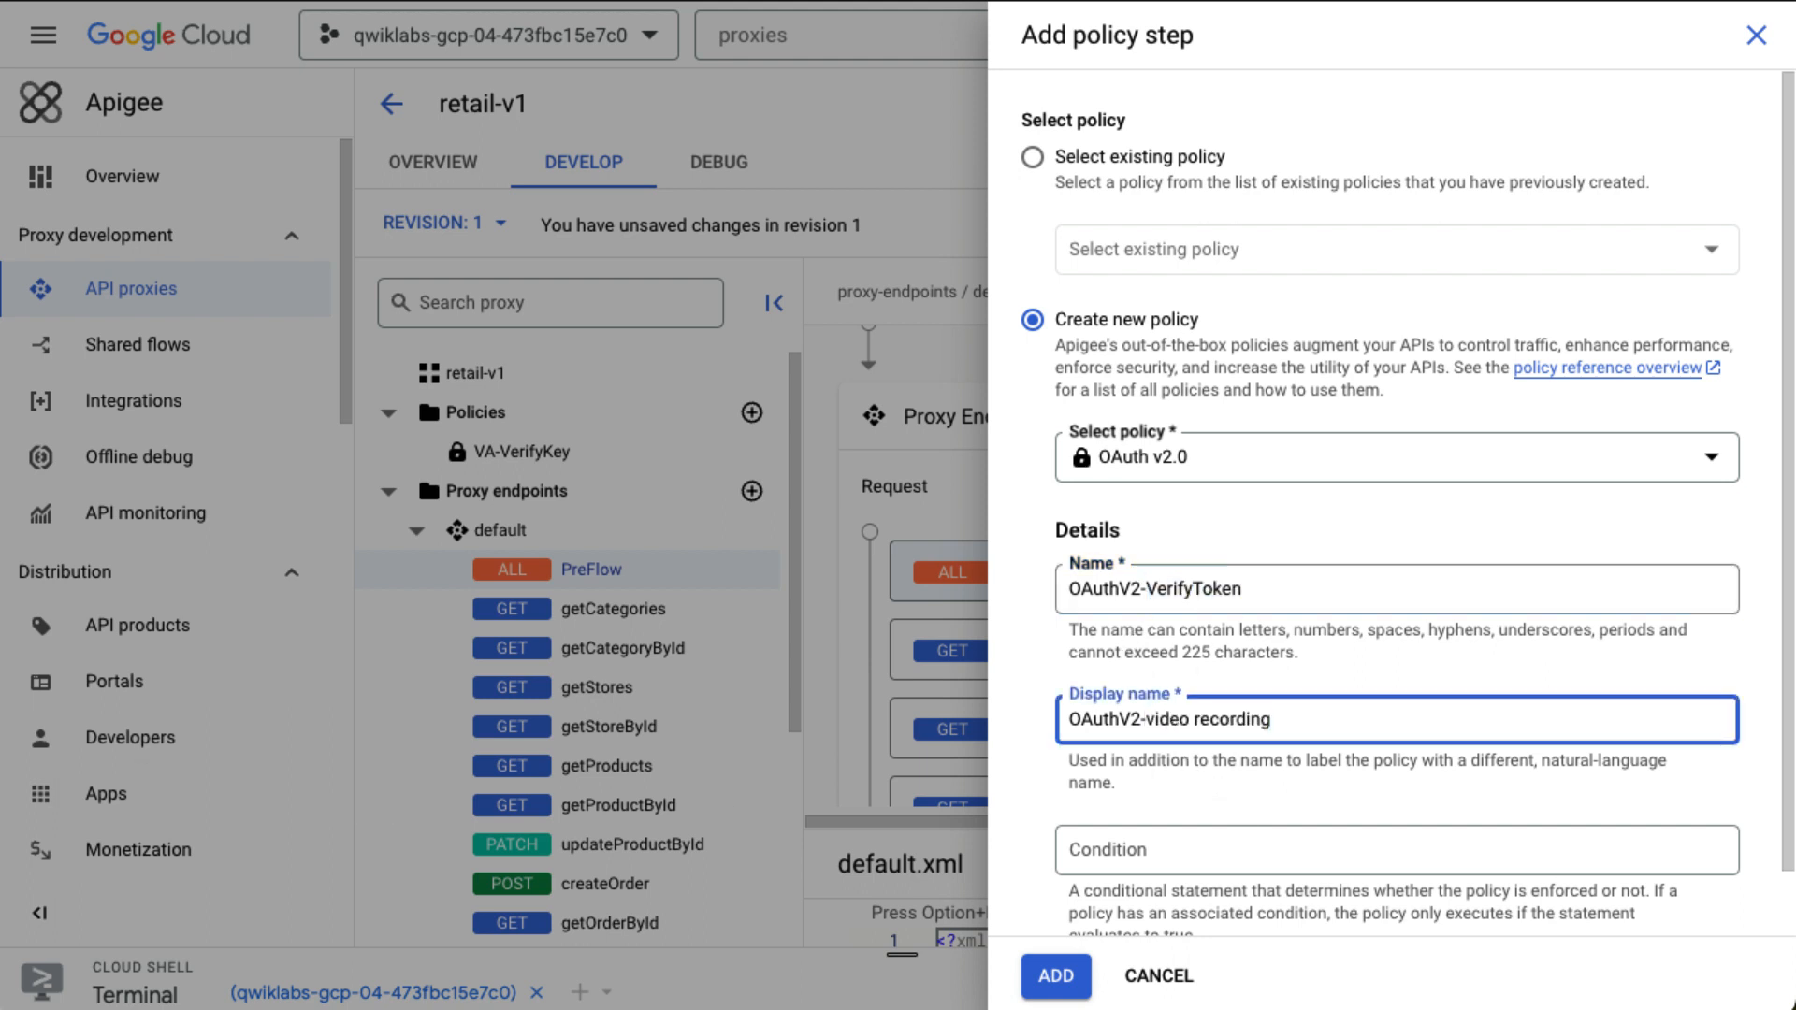
{"action": "scroll", "coordinate": [1244, 823], "scroll_direction": "down", "scroll_amount": 1}
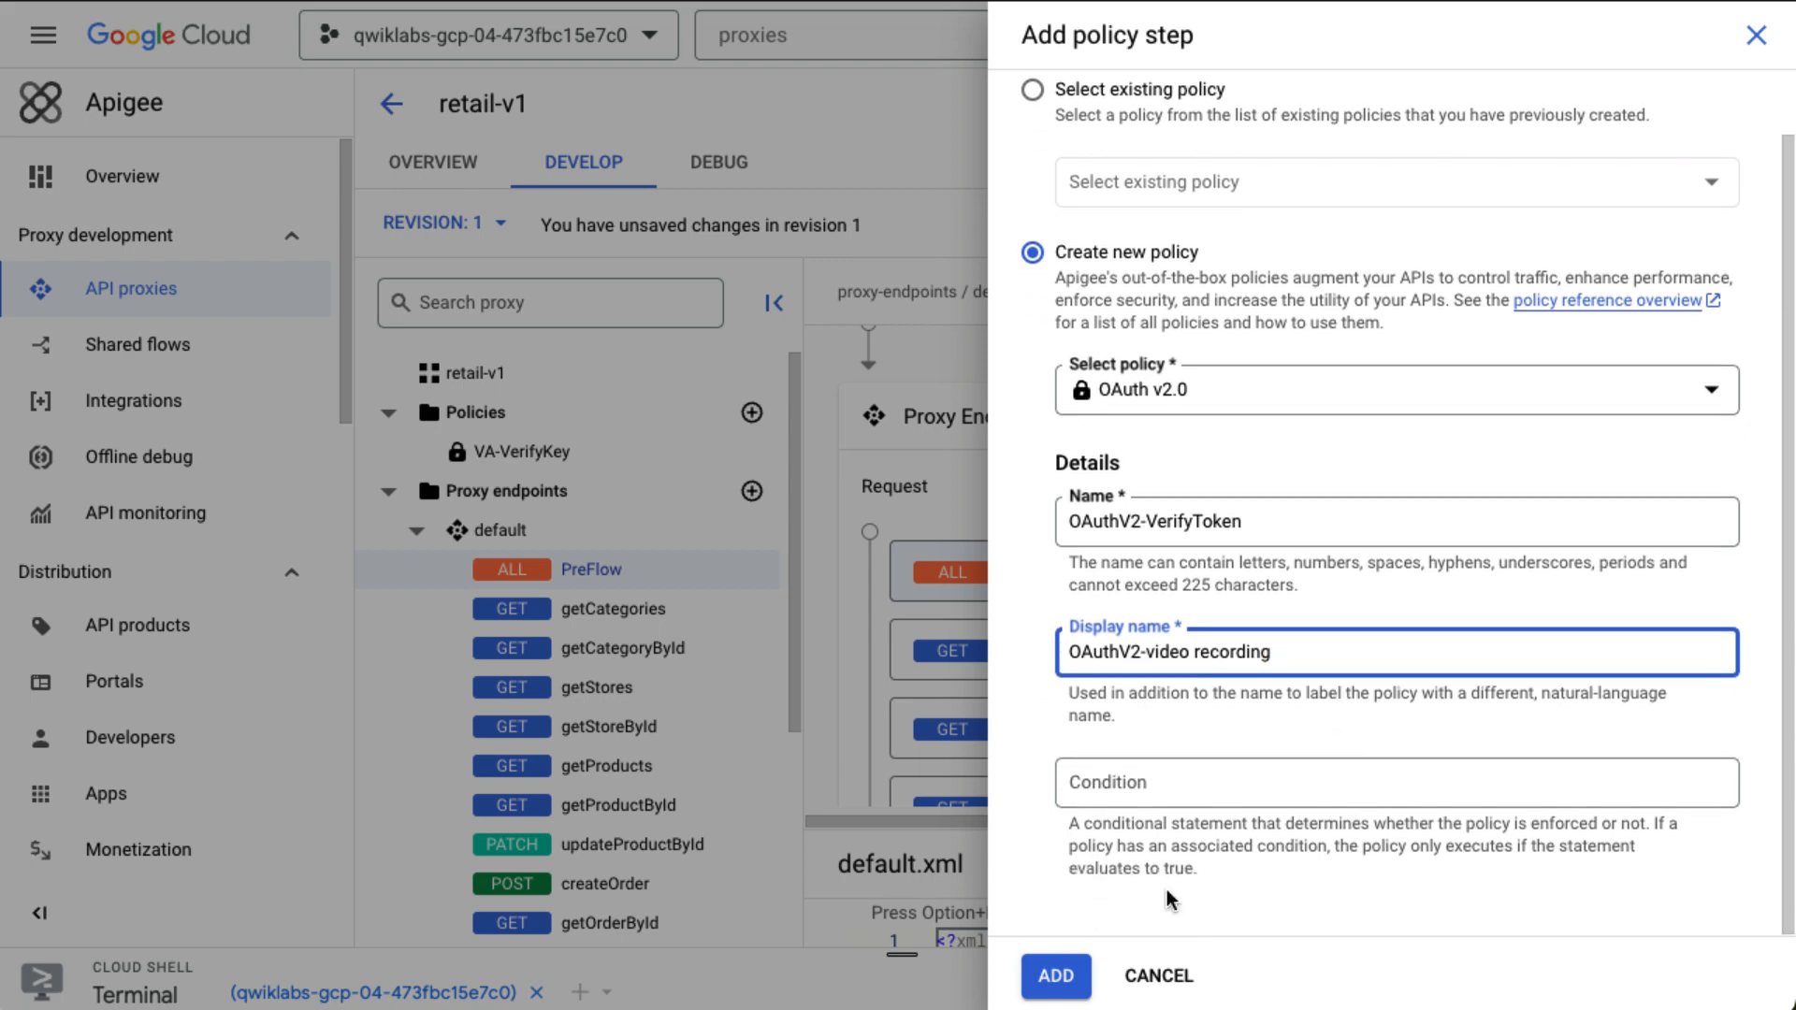
{"action": "left_click", "coordinate": [1055, 976]}
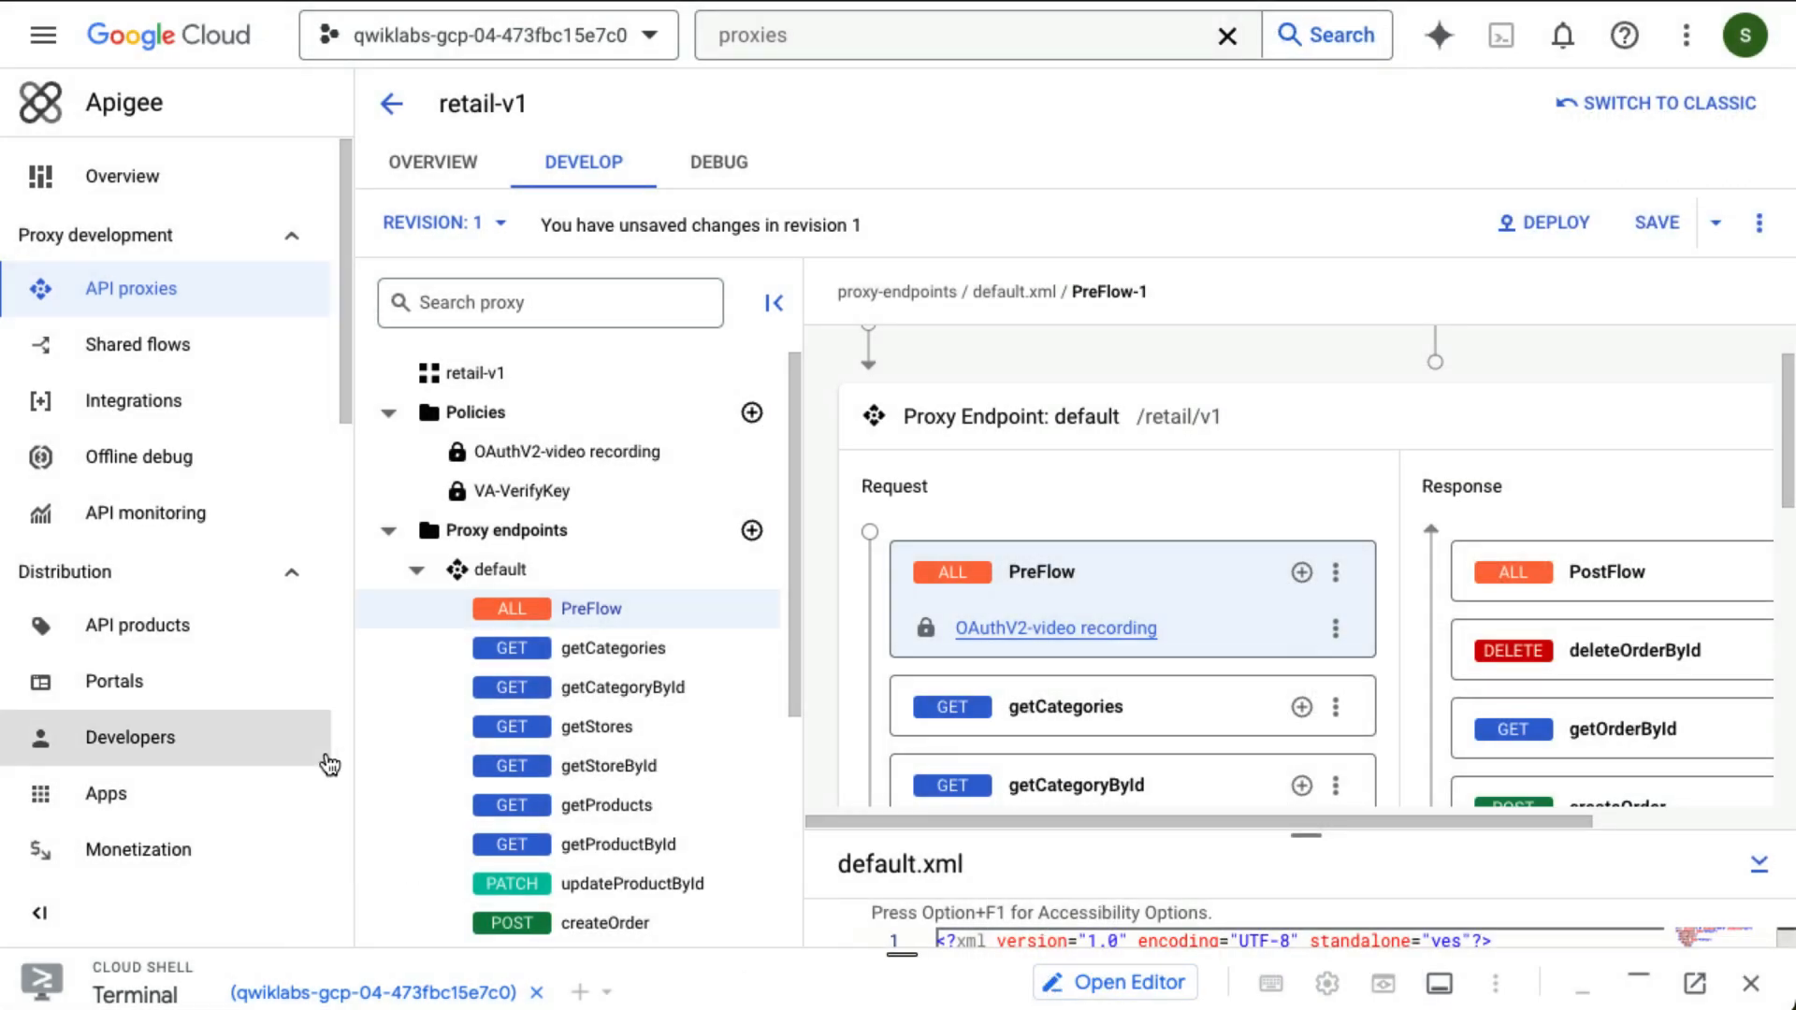
Strip the new OAuth policy's XML down to the VerifyAccessToken Operation element, deleting all other child elements.
{"action": "left_click", "coordinate": [597, 462]}
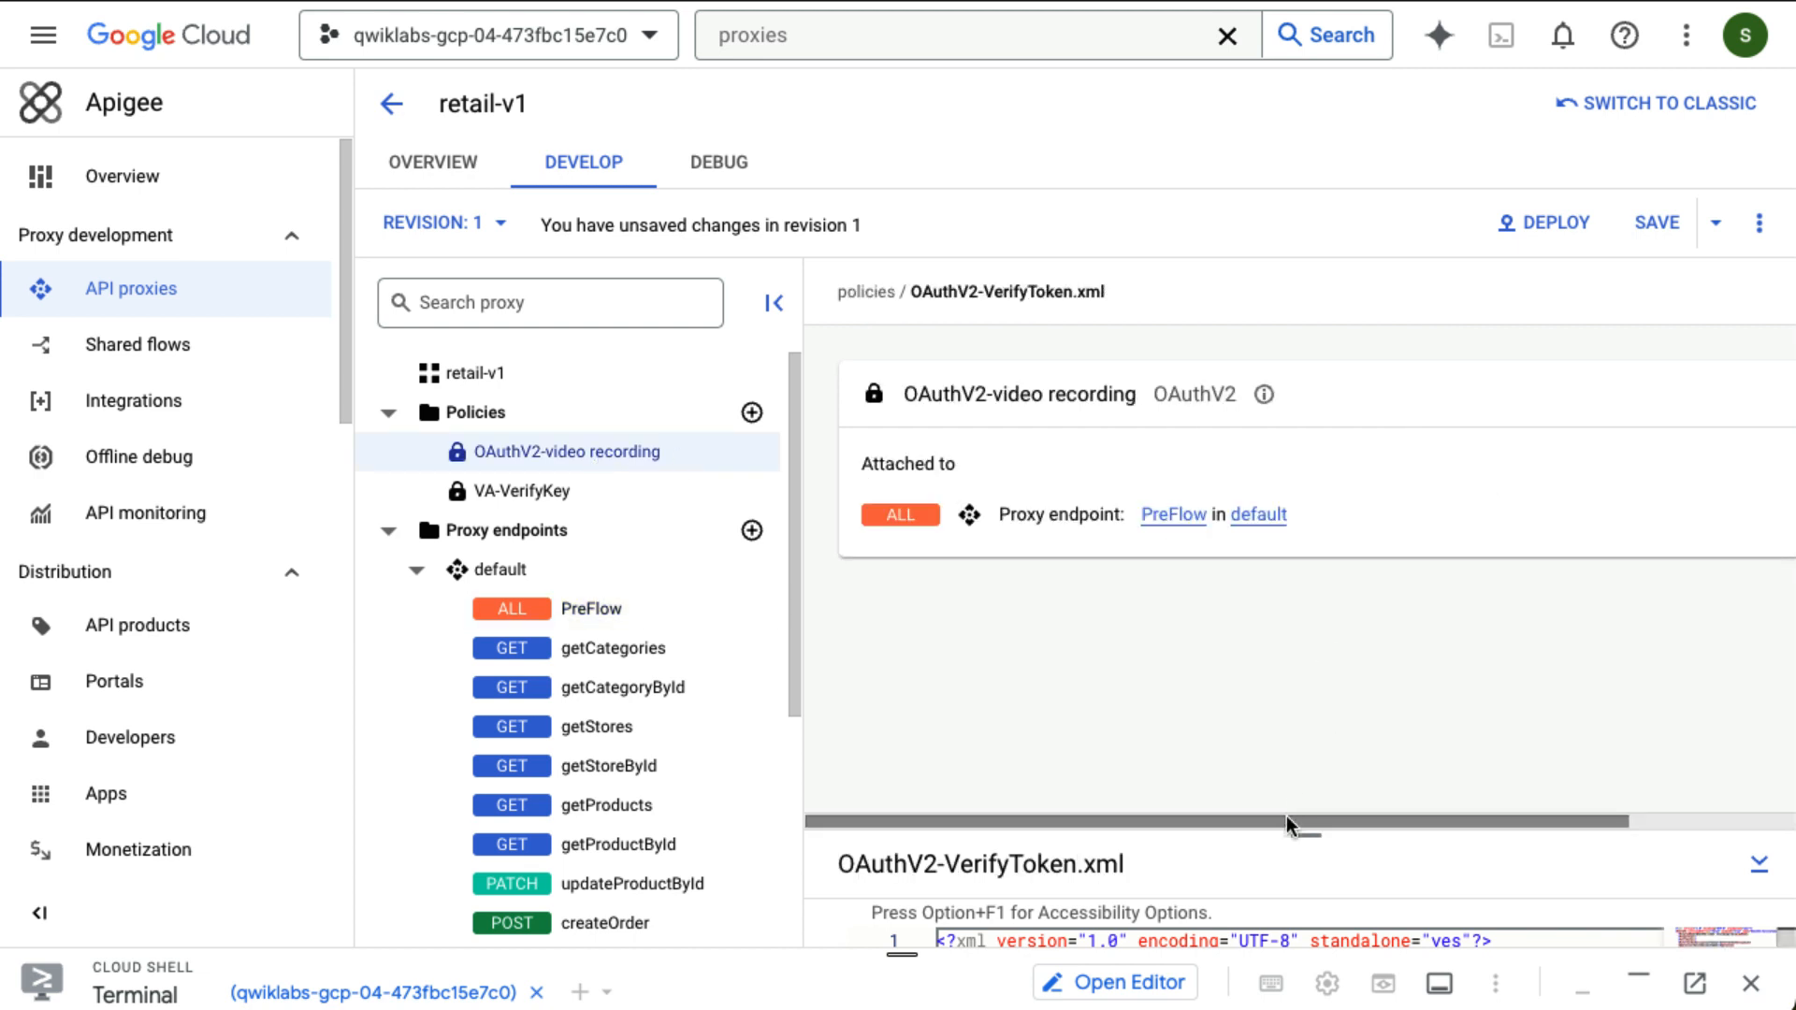
{"action": "left_click_drag", "start_coordinate": [1302, 830], "coordinate": [1254, 473]}
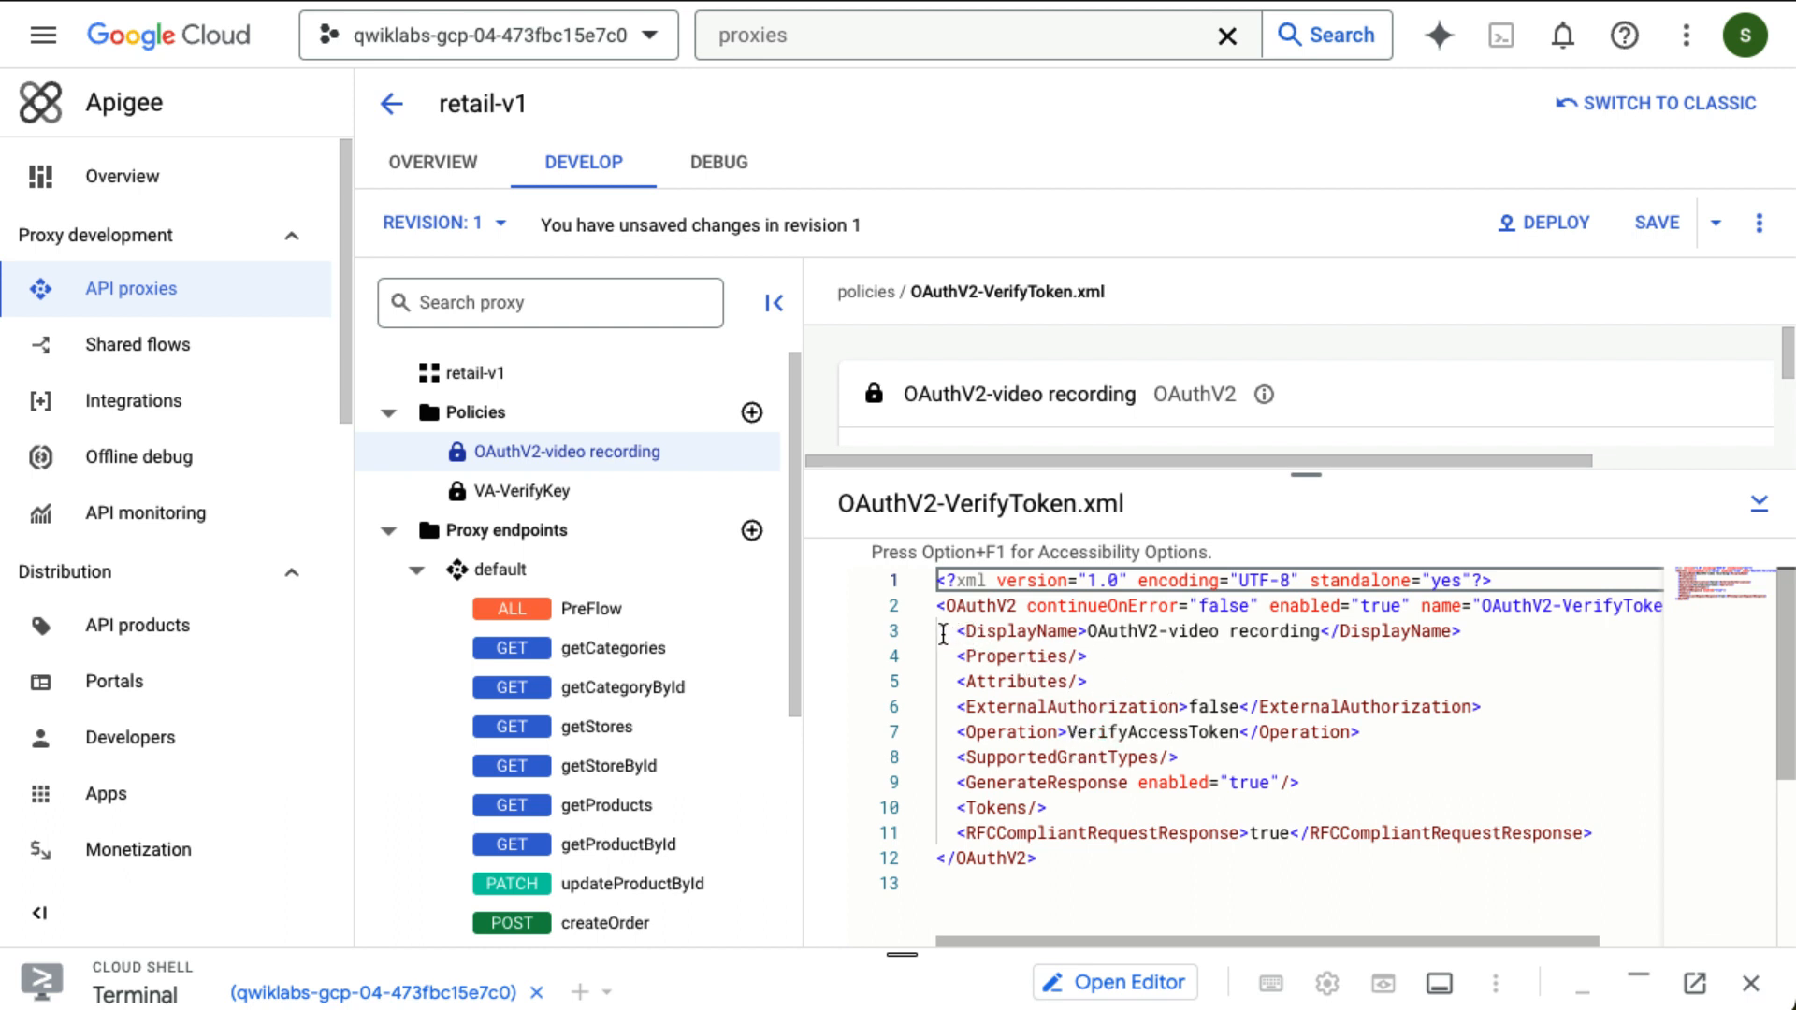
{"action": "left_click_drag", "start_coordinate": [938, 633], "coordinate": [918, 729]}
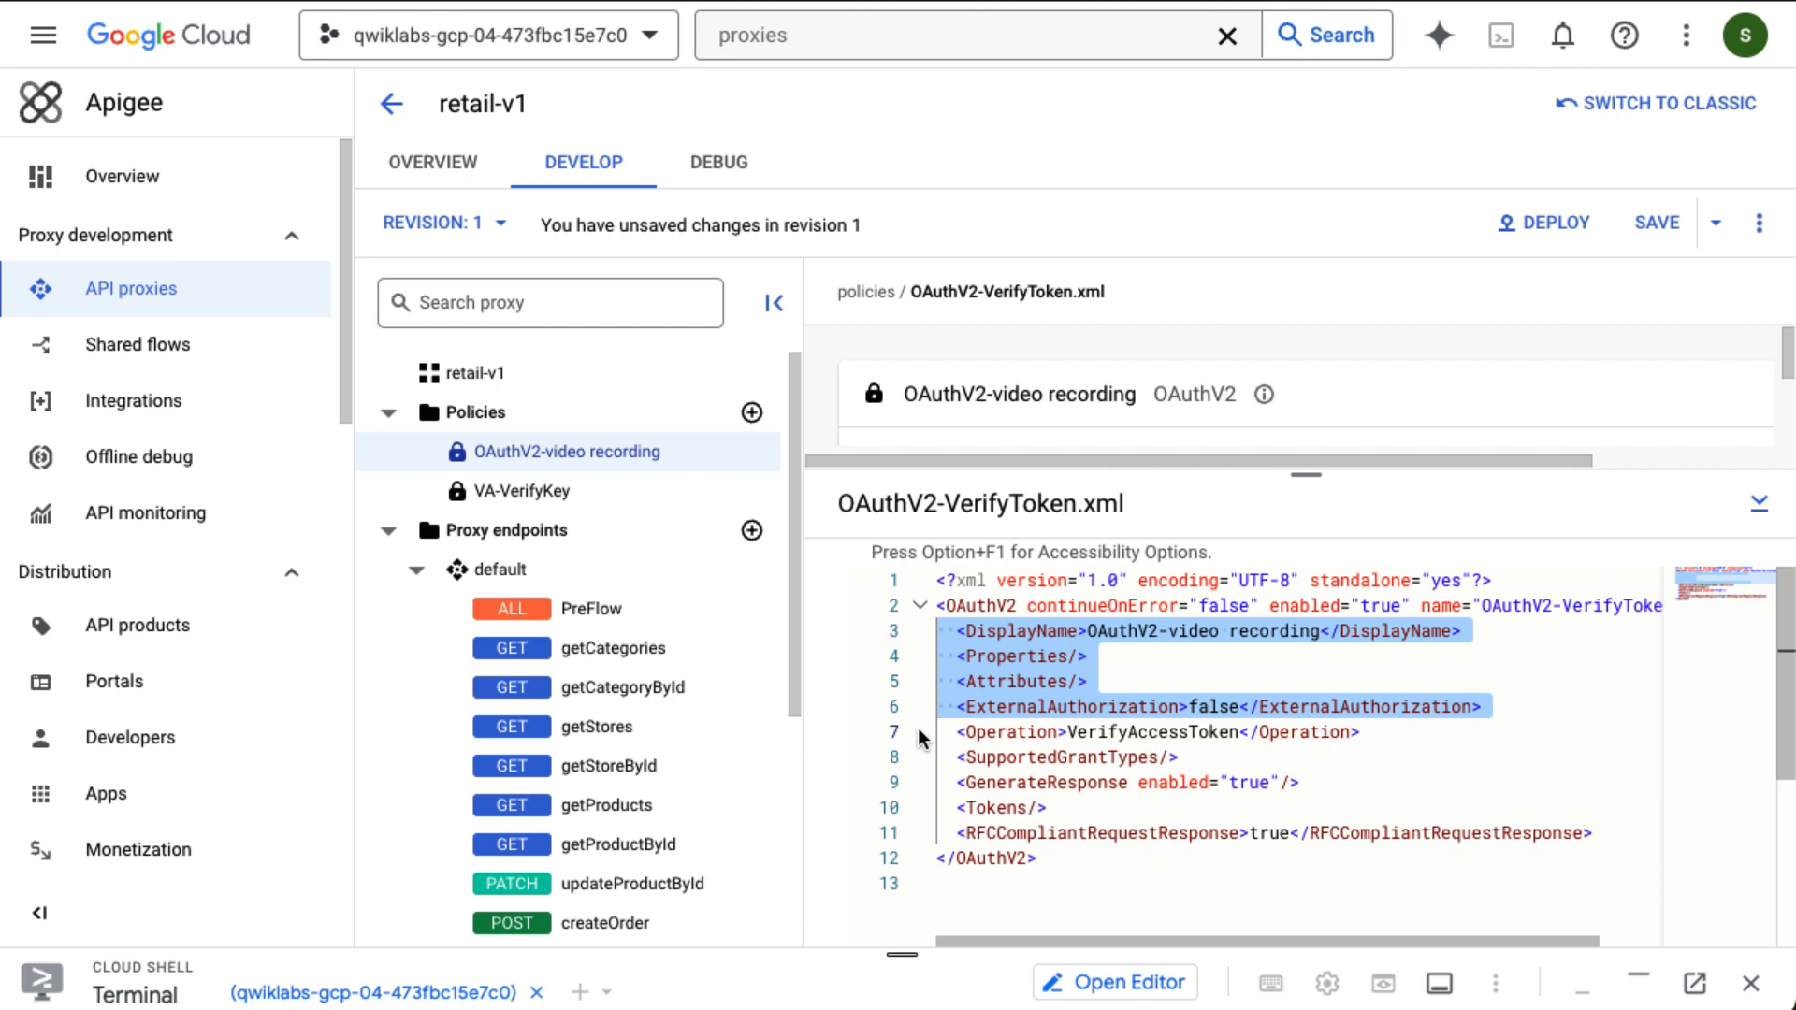
{"action": "key", "text": "BackSpace"}
{"action": "left_click_drag", "start_coordinate": [948, 665], "coordinate": [936, 756]}
{"action": "key", "text": "BackSpace"}
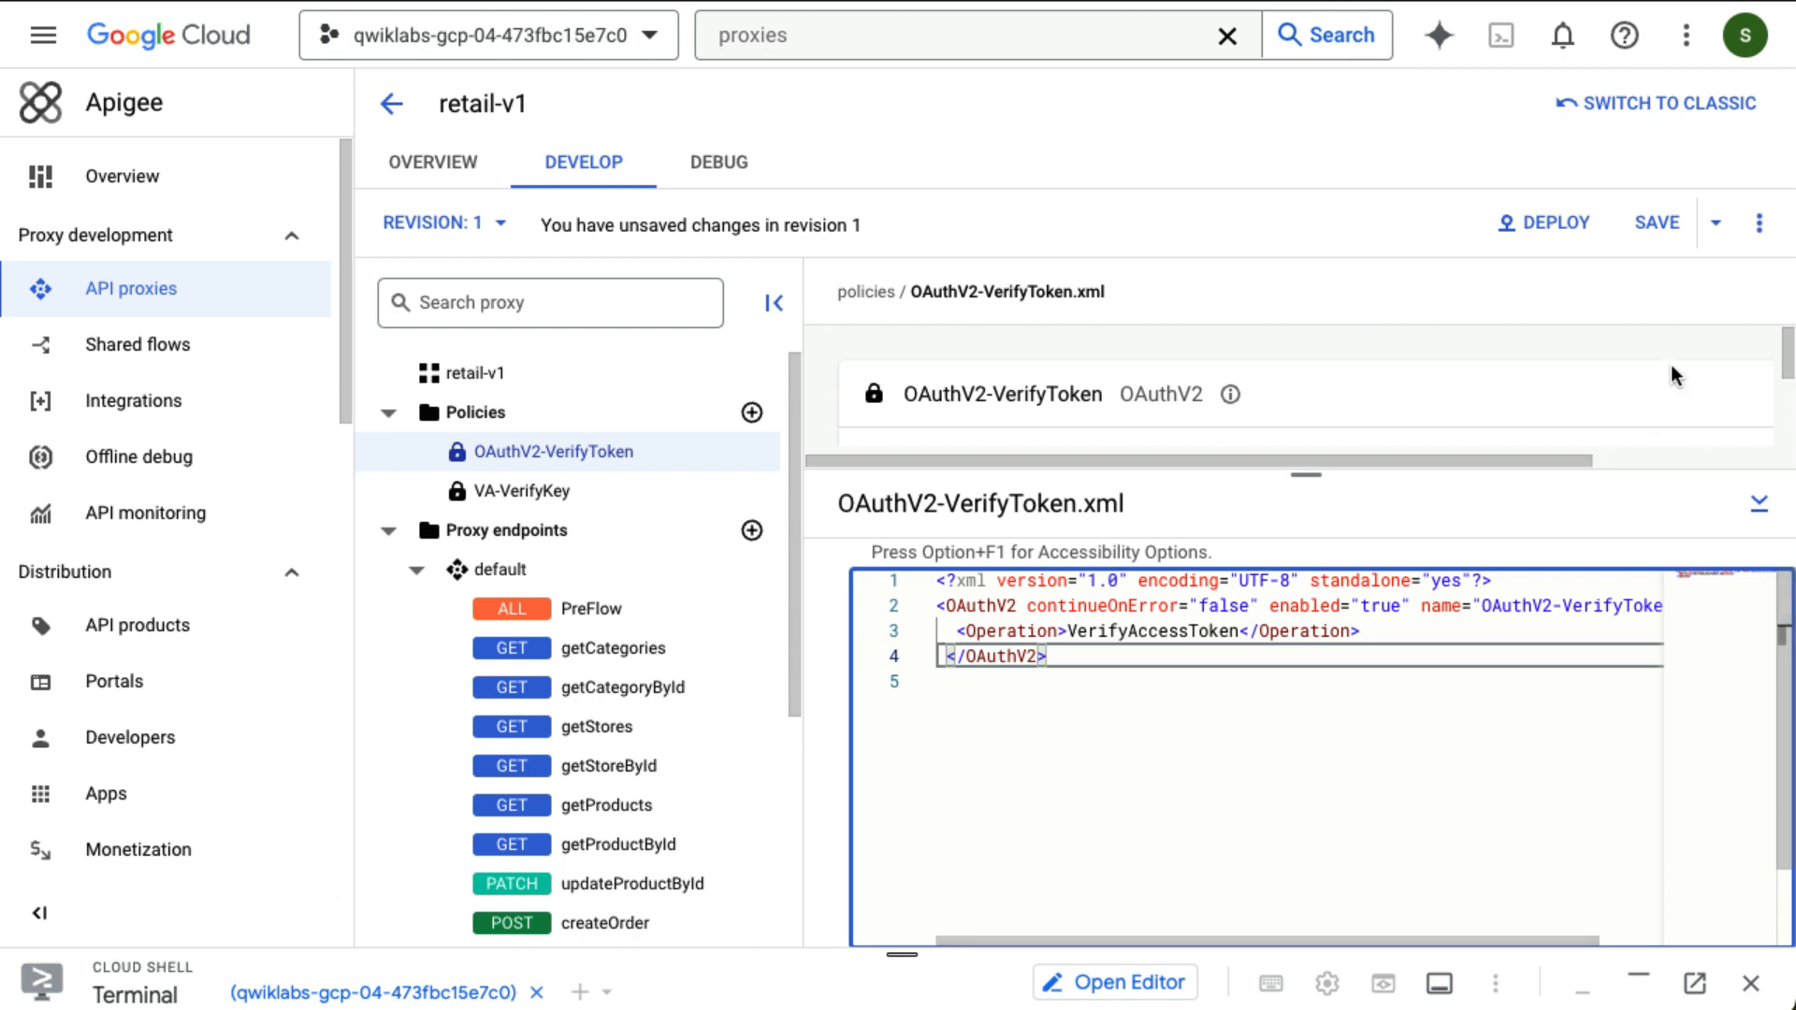
Save the retail-v1 changes as a new revision and deploy revision 2 to the eval environment.
{"action": "left_click", "coordinate": [1655, 222]}
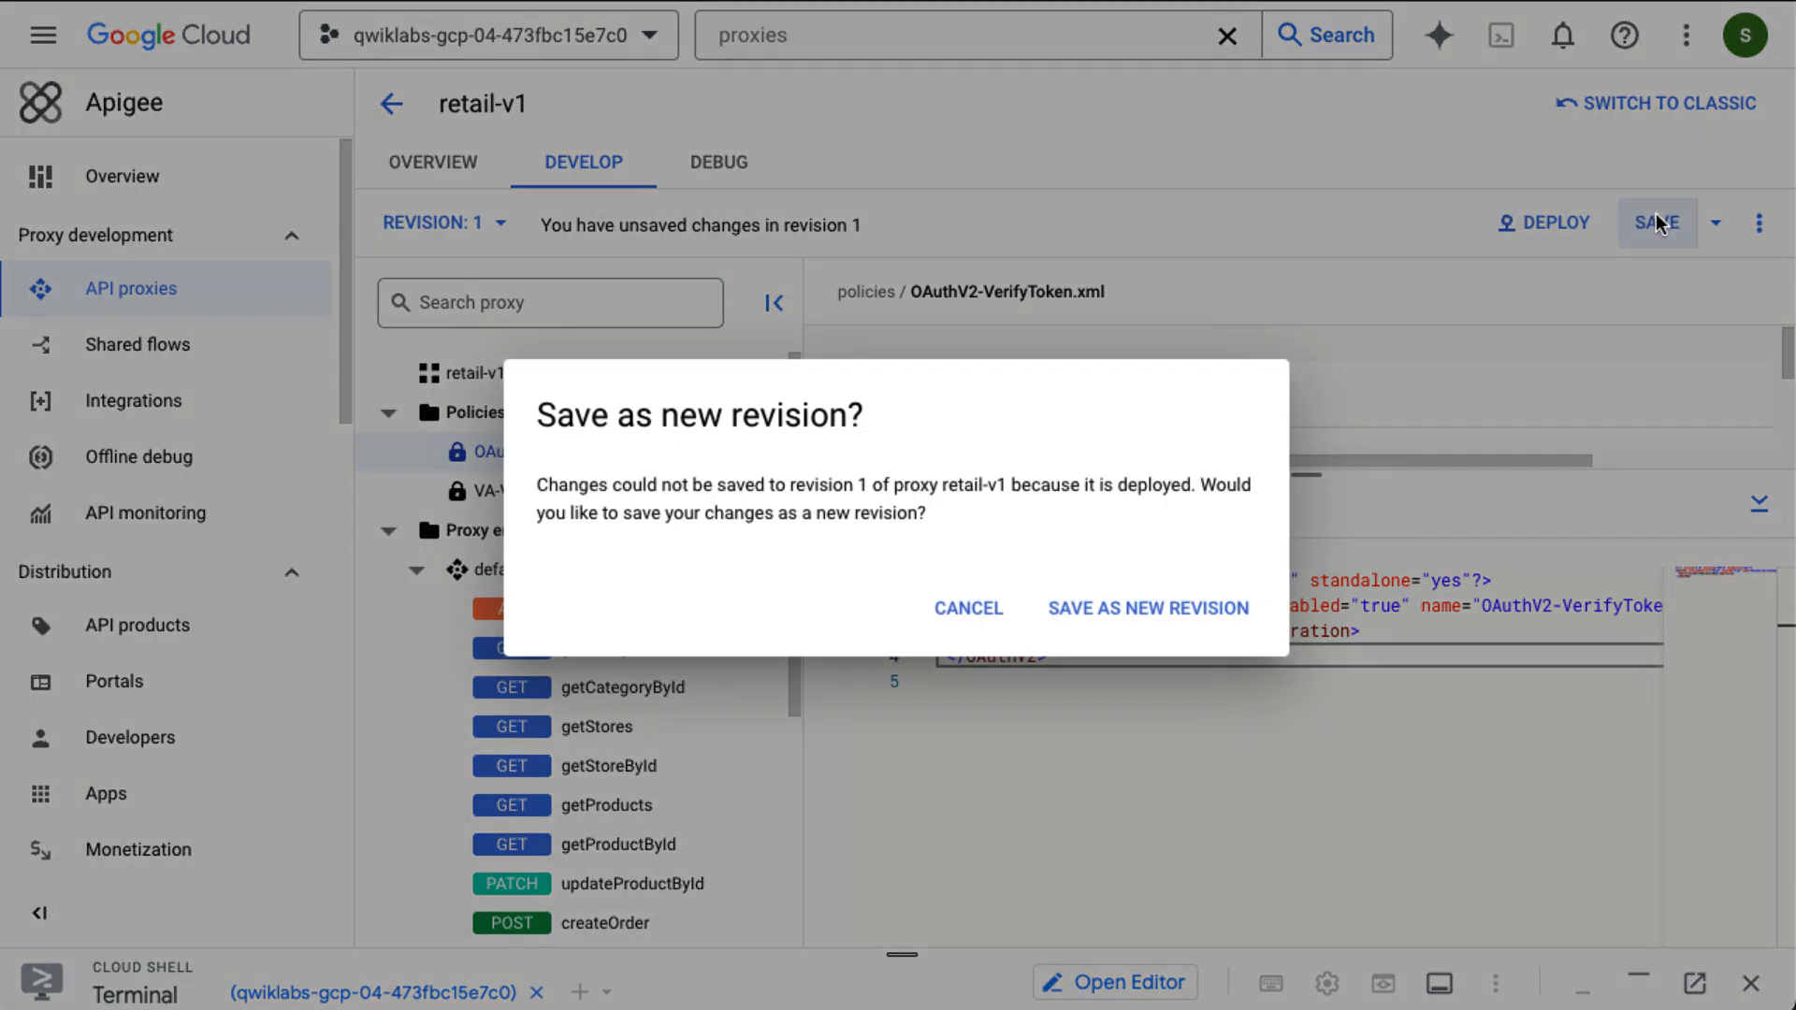
{"action": "left_click", "coordinate": [1206, 606]}
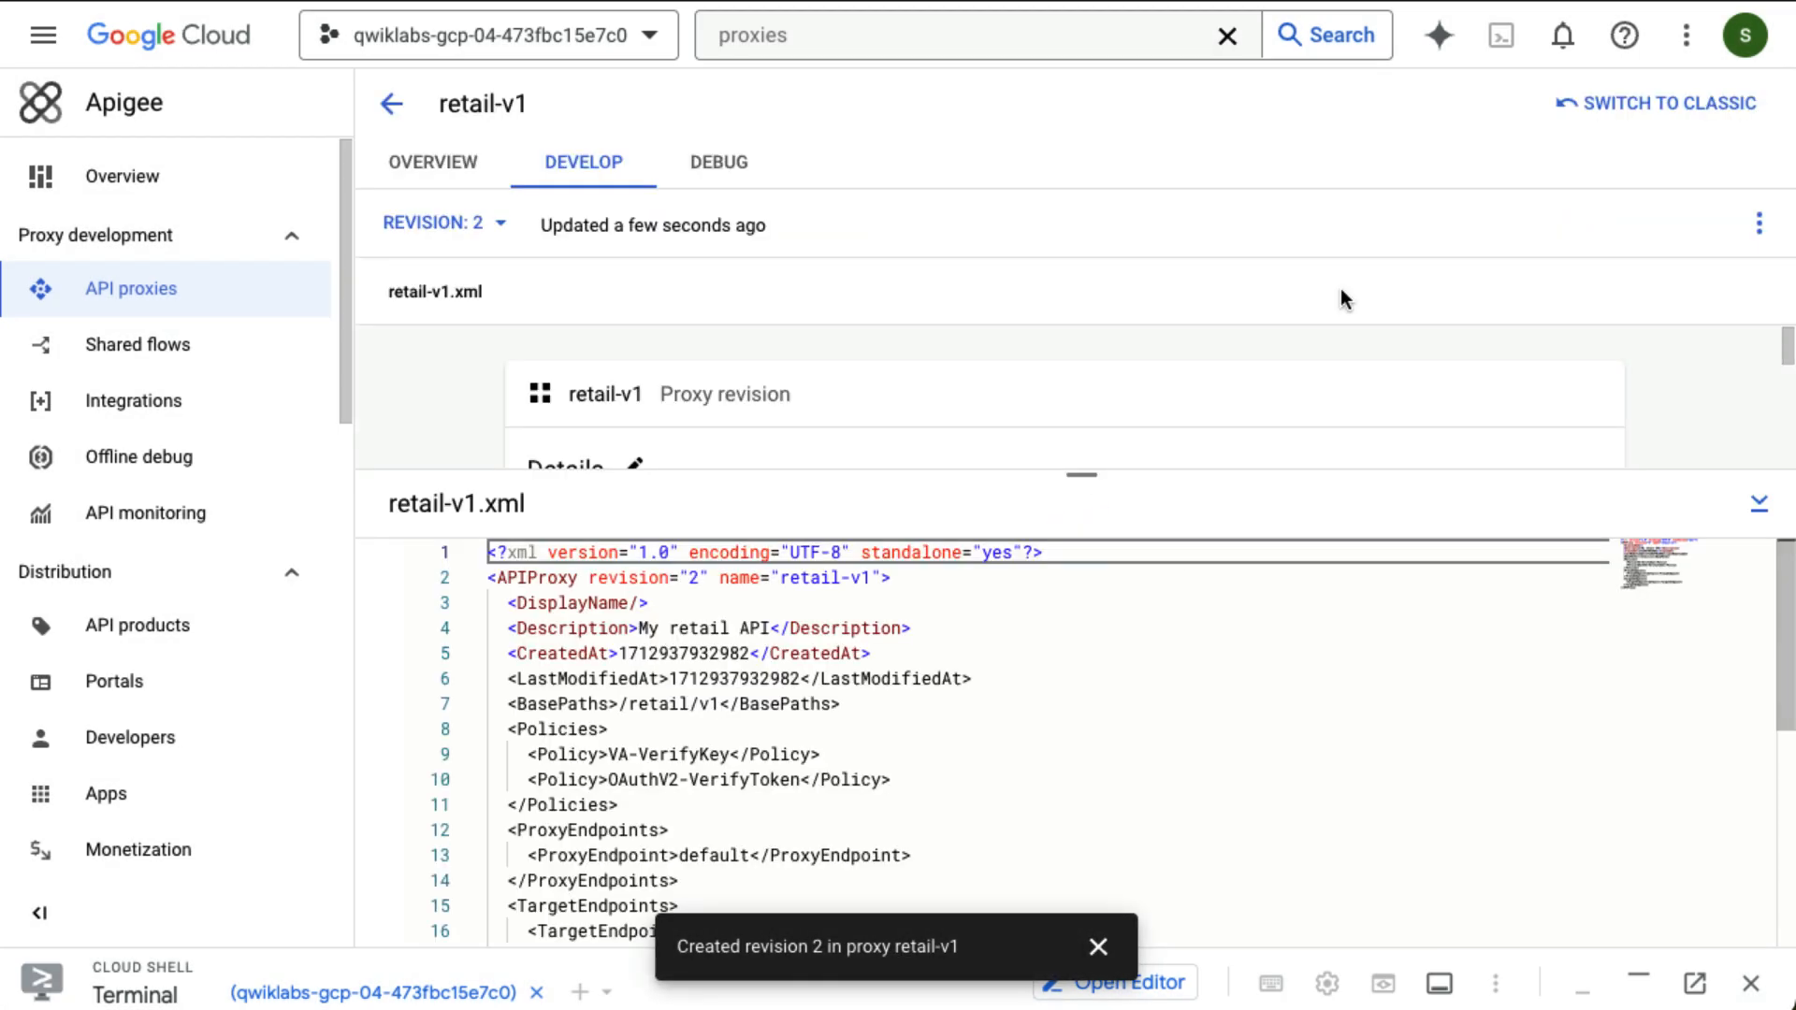
{"action": "left_click", "coordinate": [1540, 232]}
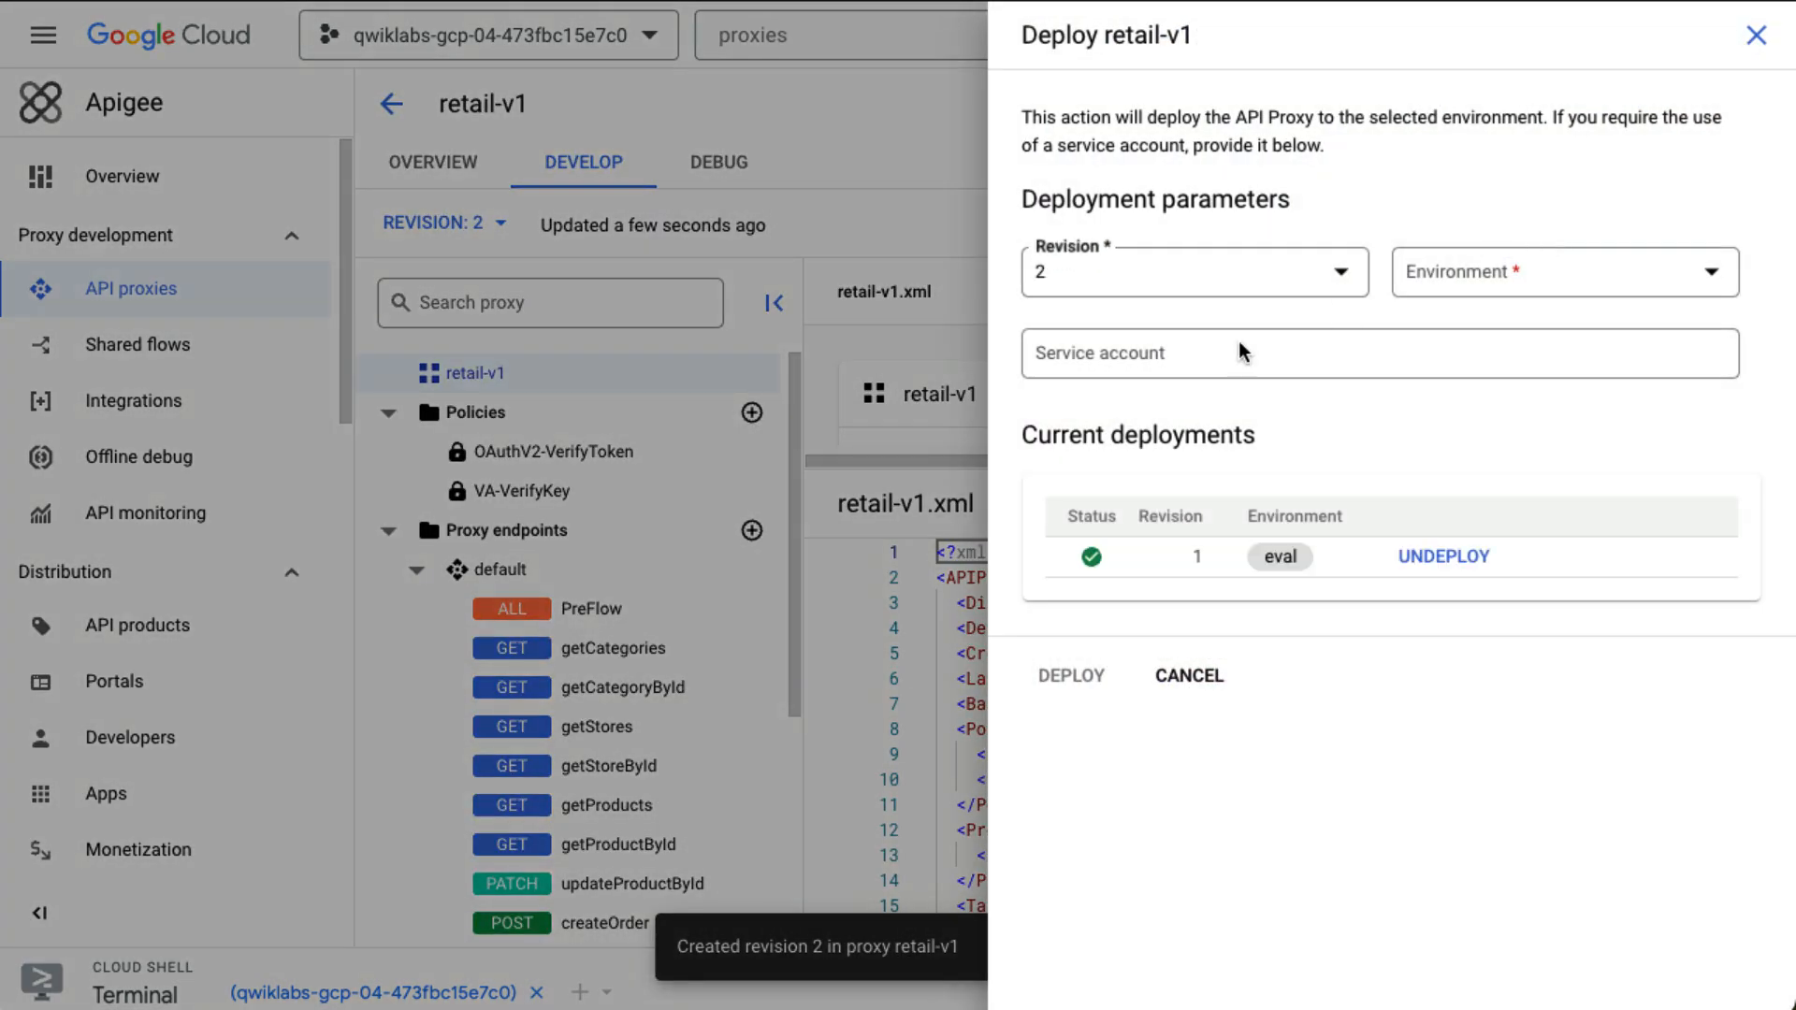
{"action": "left_click", "coordinate": [1451, 264]}
{"action": "left_click", "coordinate": [1450, 370]}
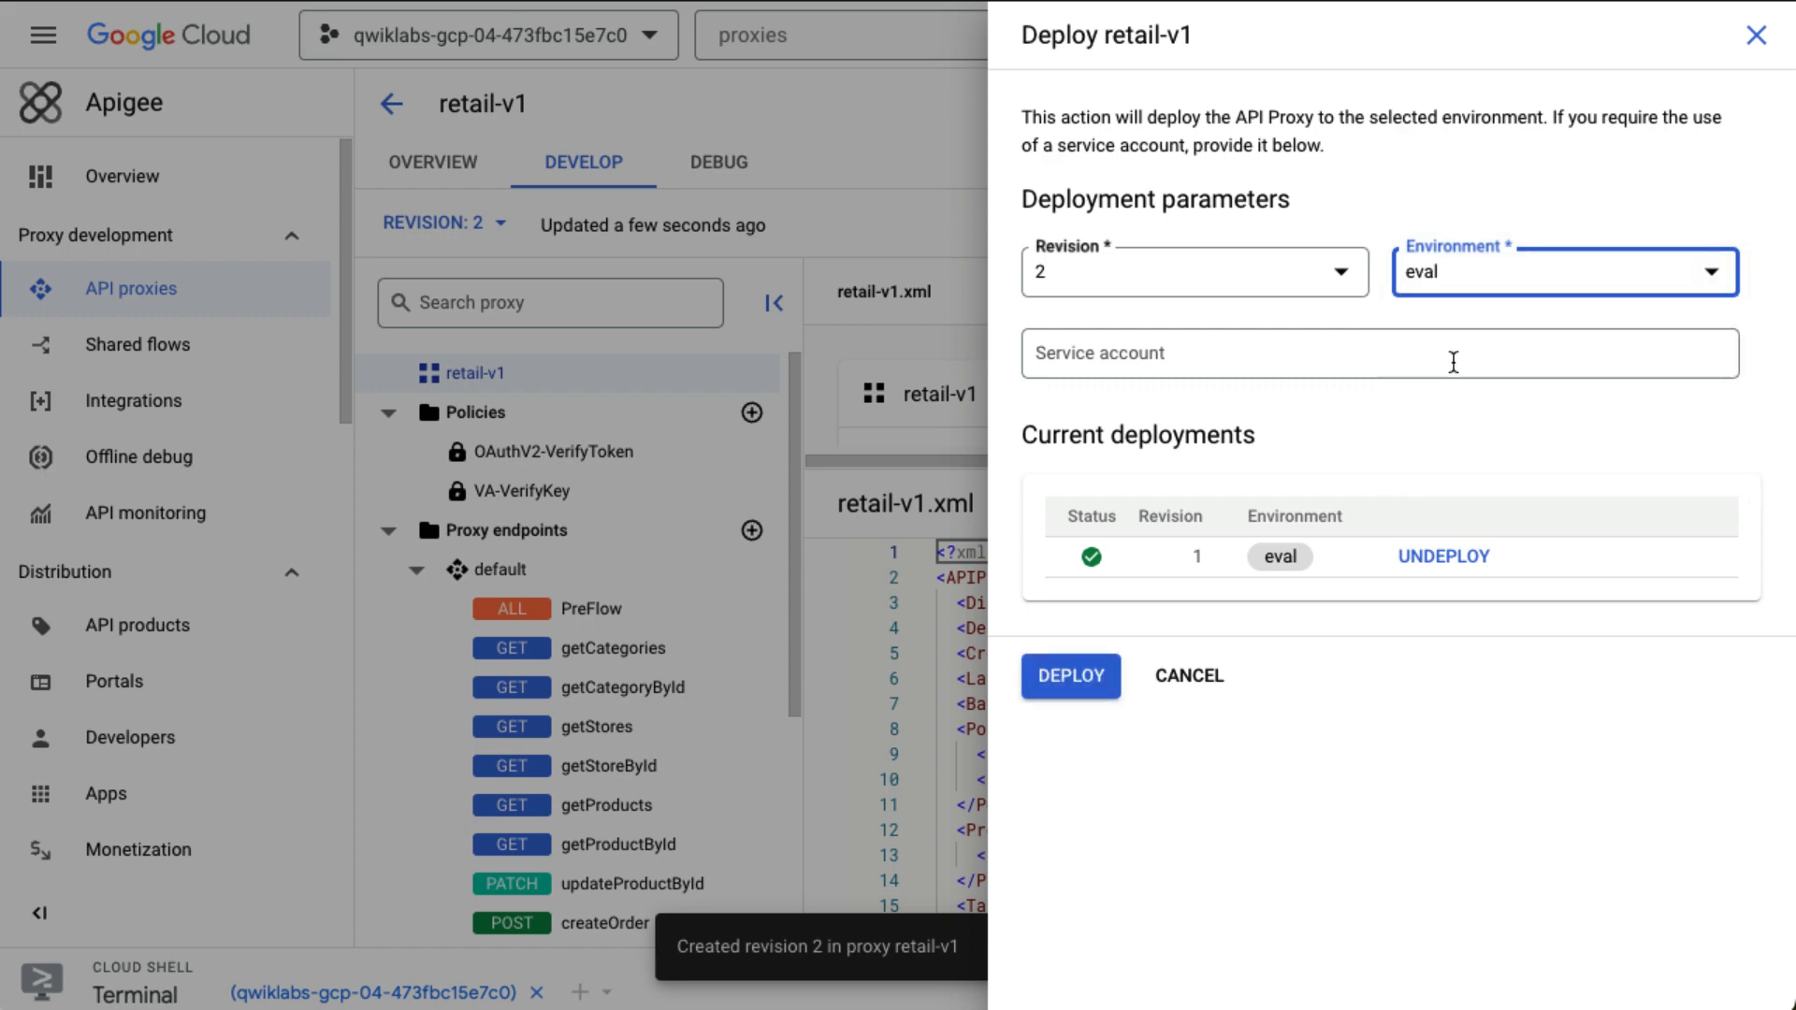
{"action": "left_click", "coordinate": [1069, 675]}
{"action": "left_click", "coordinate": [1193, 595]}
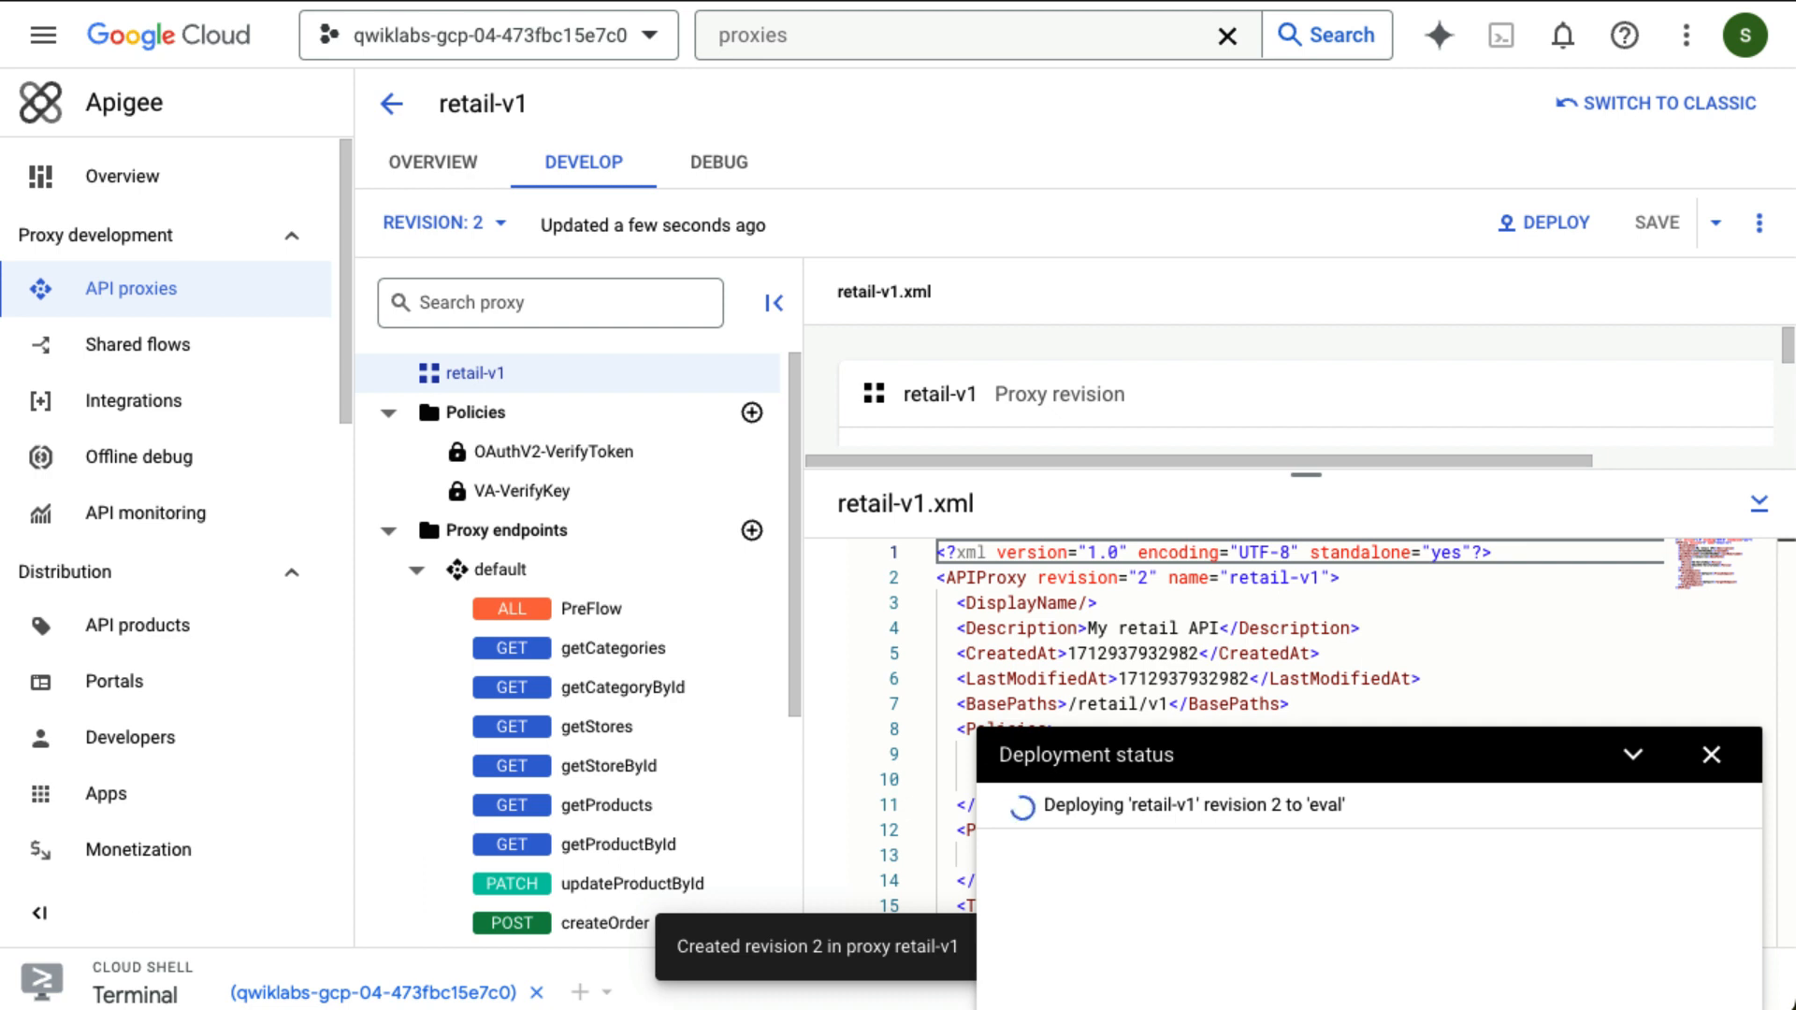
Open the oauth-v1 proxy for development and display its POST /token cc grant flow.
{"action": "left_click", "coordinate": [392, 105]}
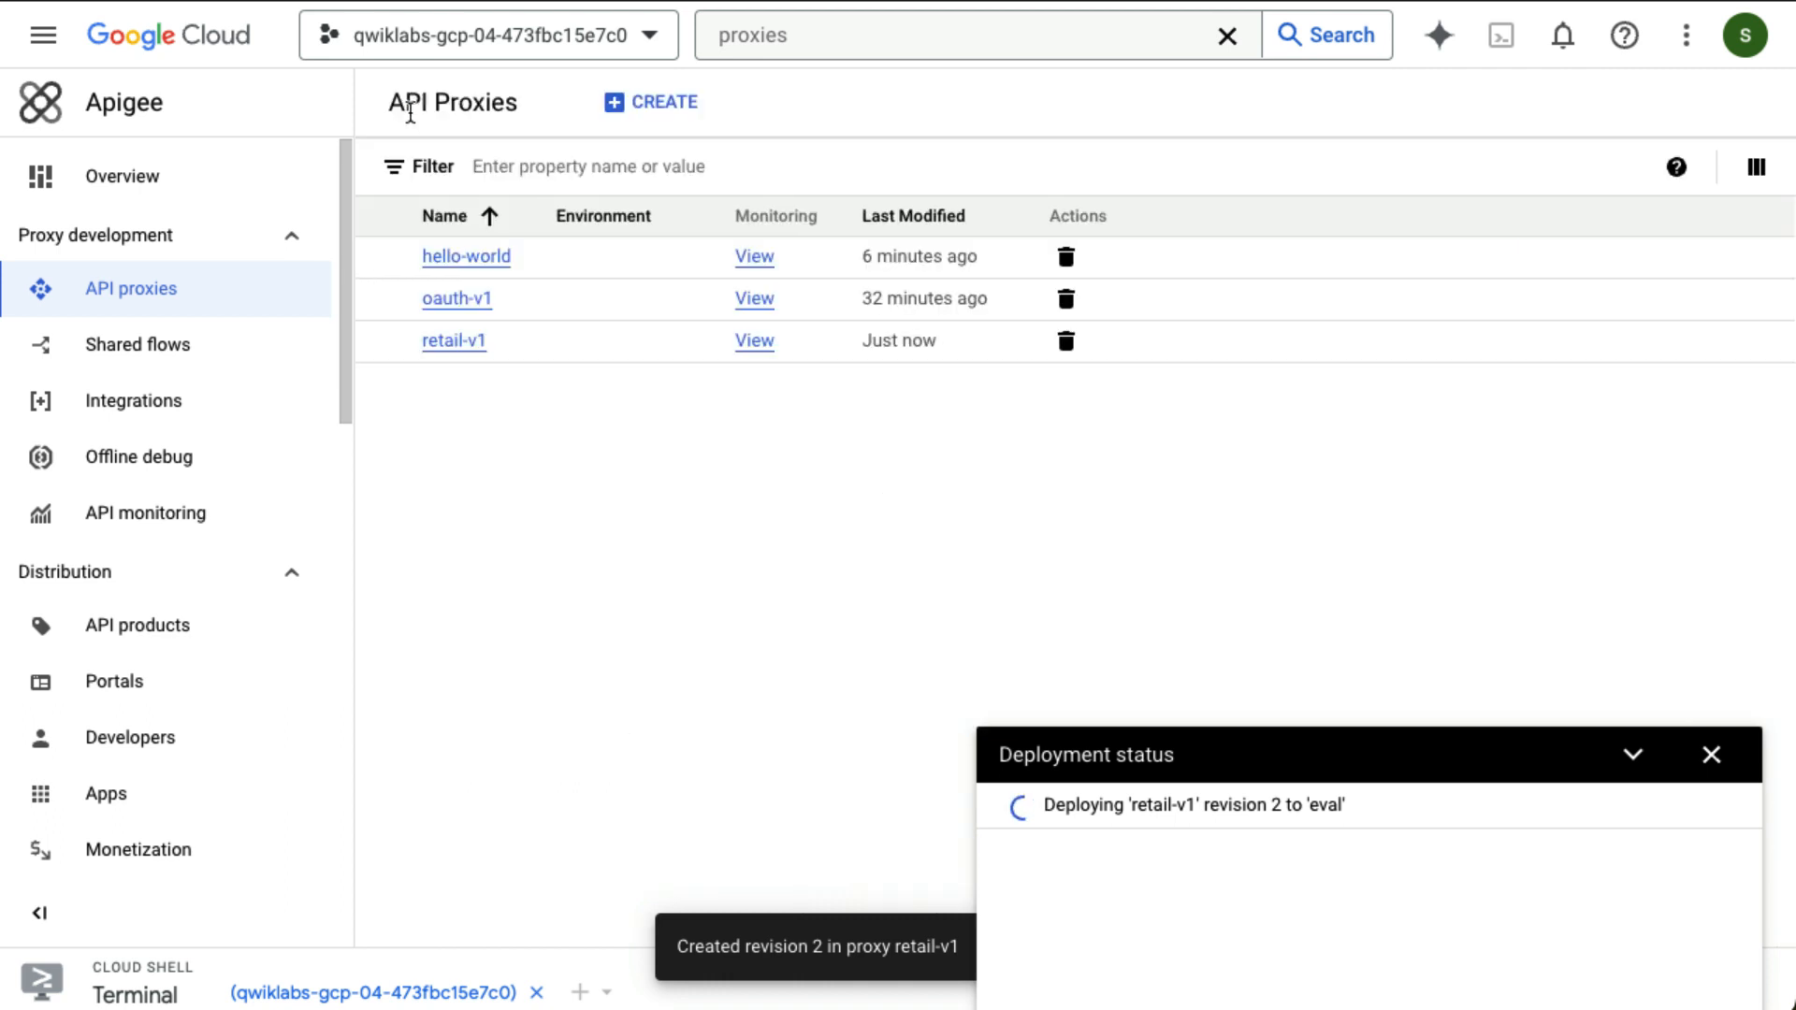
{"action": "left_click", "coordinate": [486, 300]}
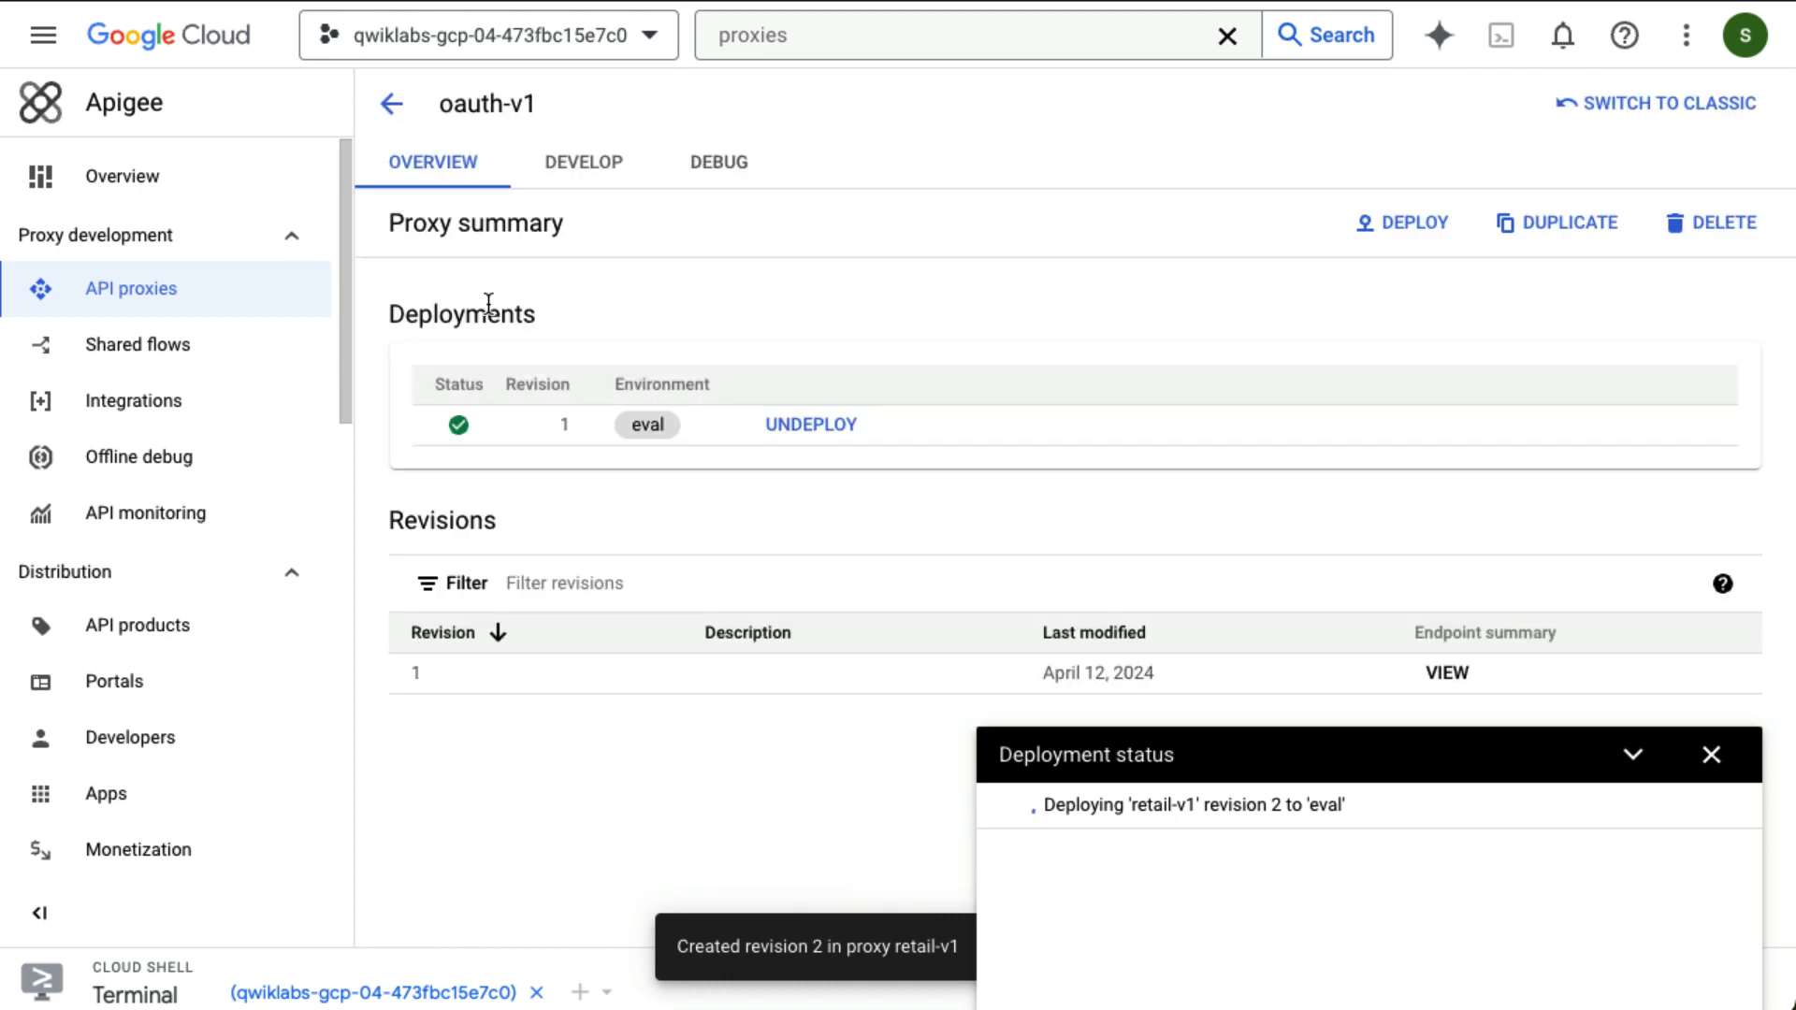
{"action": "left_click", "coordinate": [578, 162]}
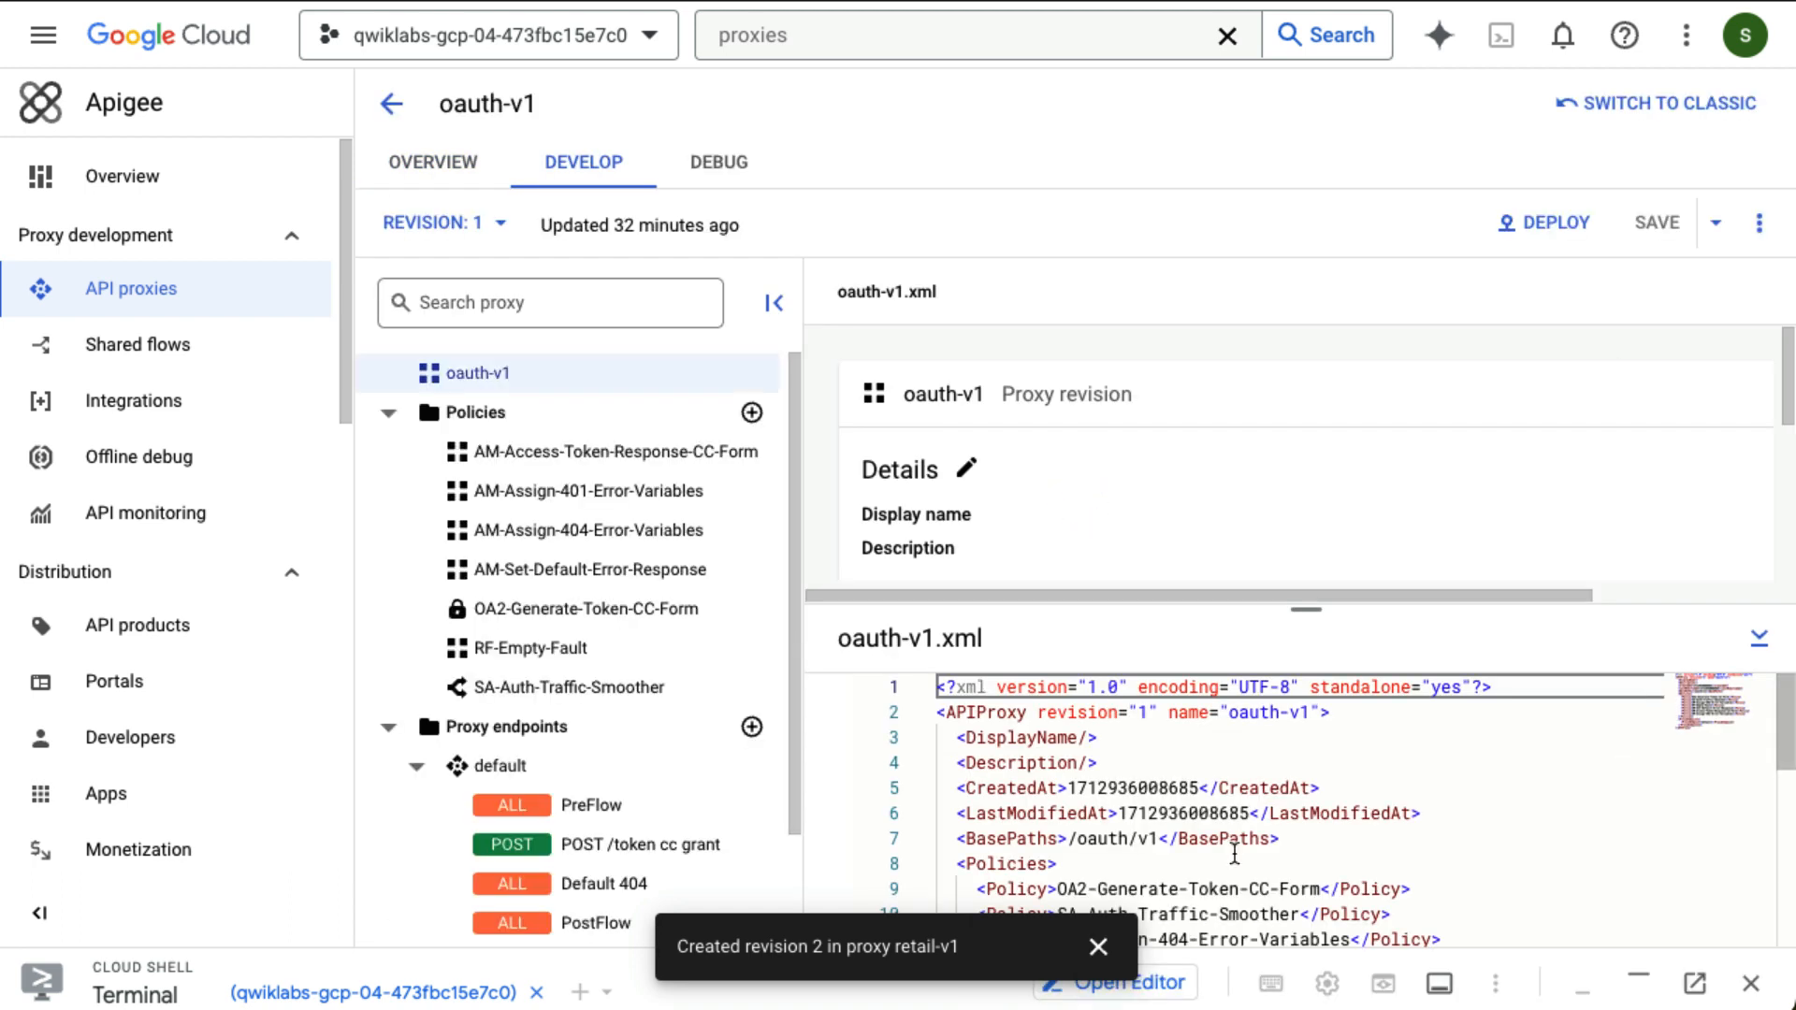
{"action": "scroll", "coordinate": [633, 642], "scroll_direction": "down", "scroll_amount": 3}
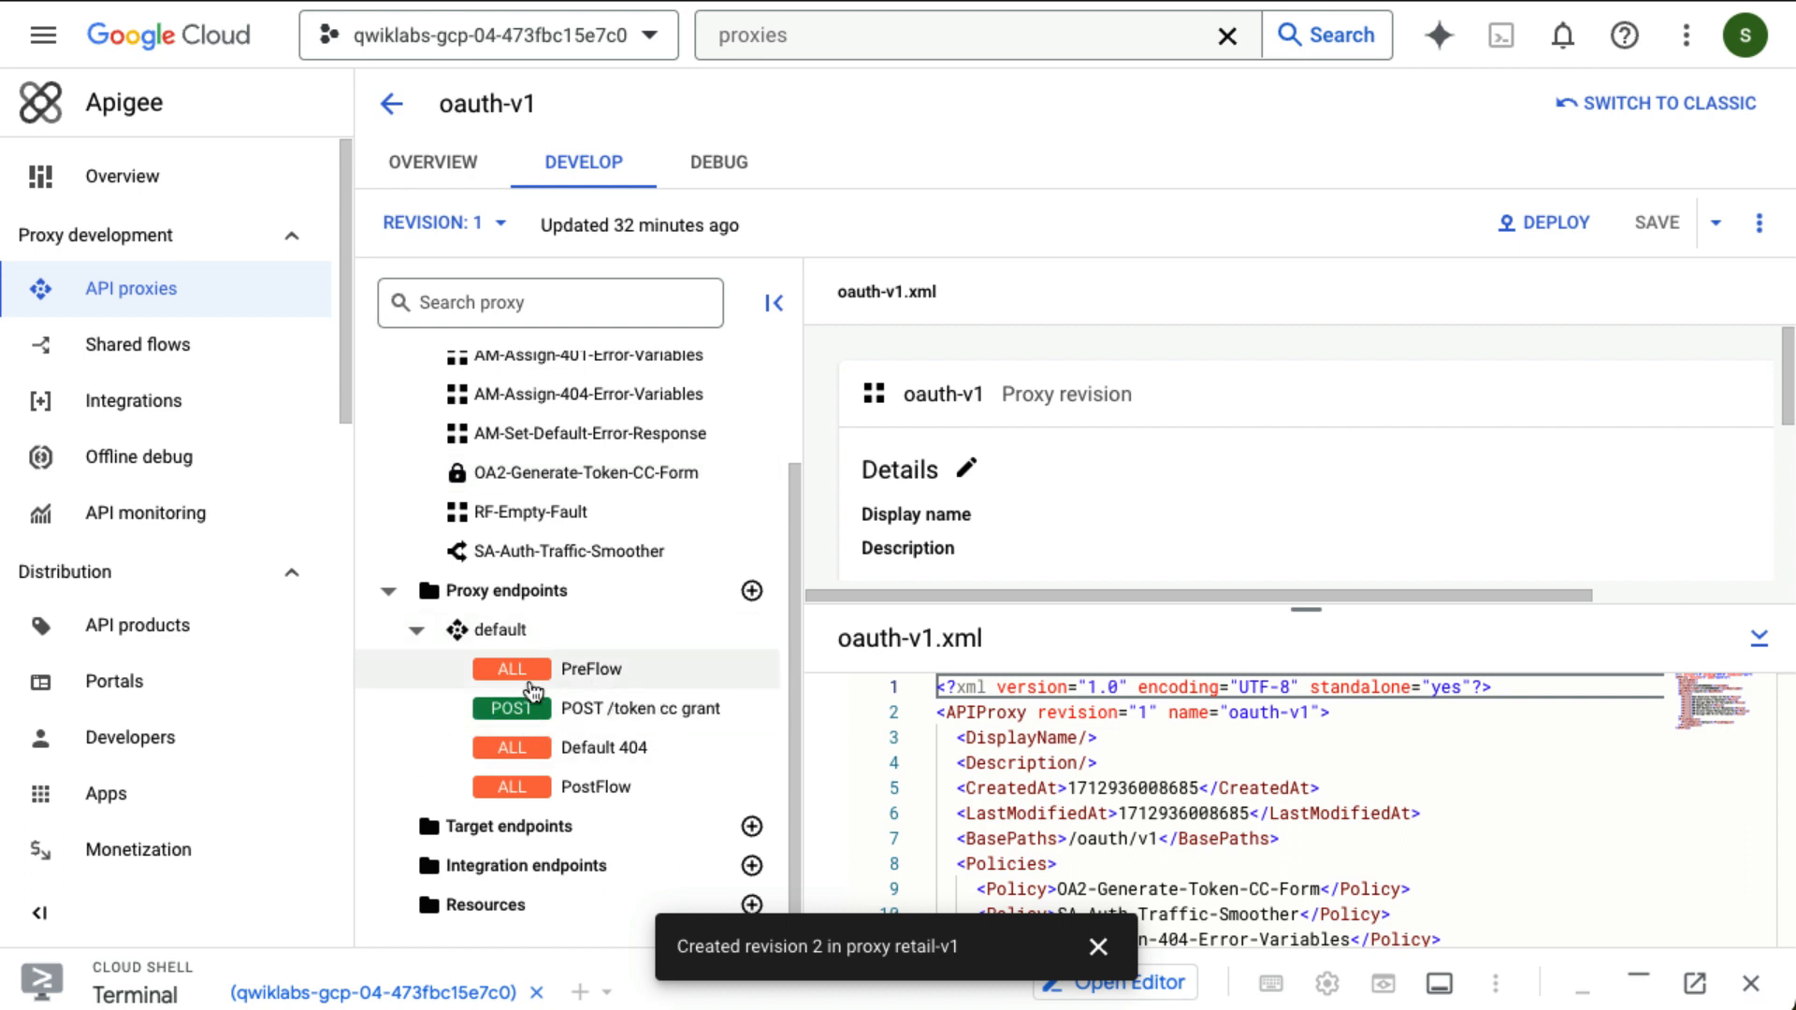
{"action": "left_click", "coordinate": [641, 722]}
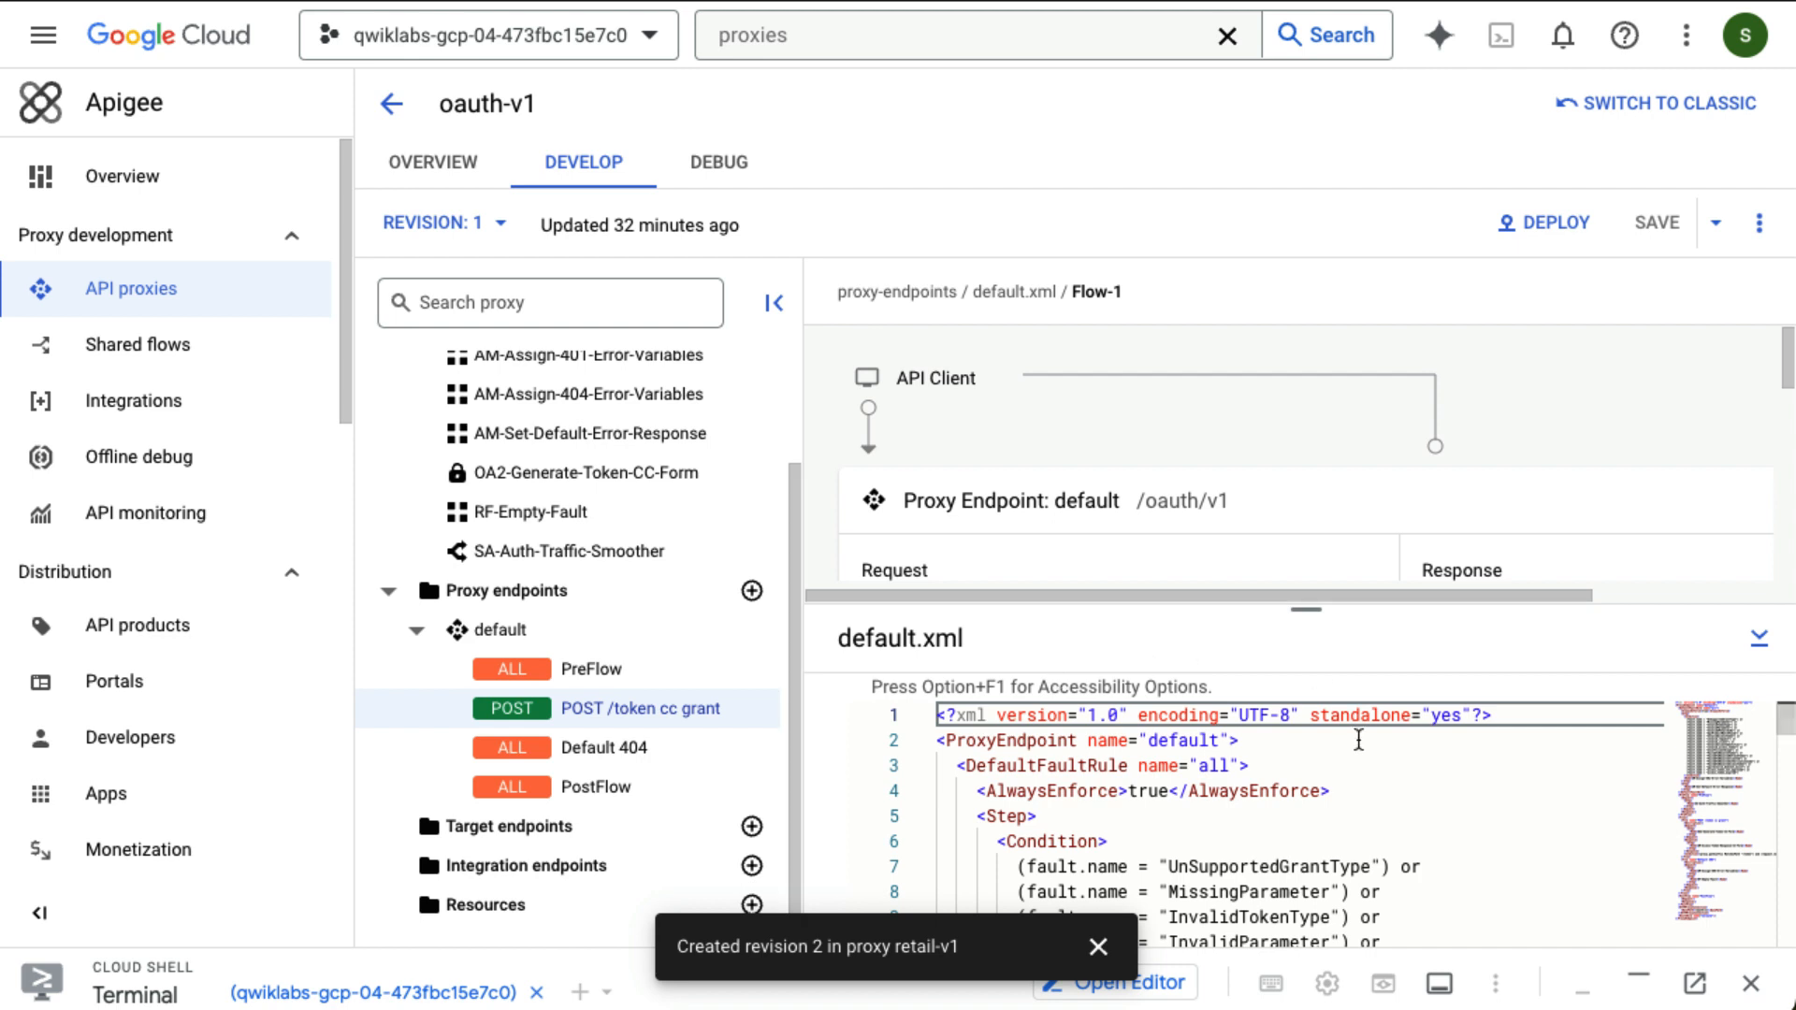
Examine the endpoint XML in default.xml, from the default fault rule to the POST /token cc grant flow's policies and full condition.
{"action": "scroll", "coordinate": [1353, 800], "scroll_direction": "down", "scroll_amount": 3}
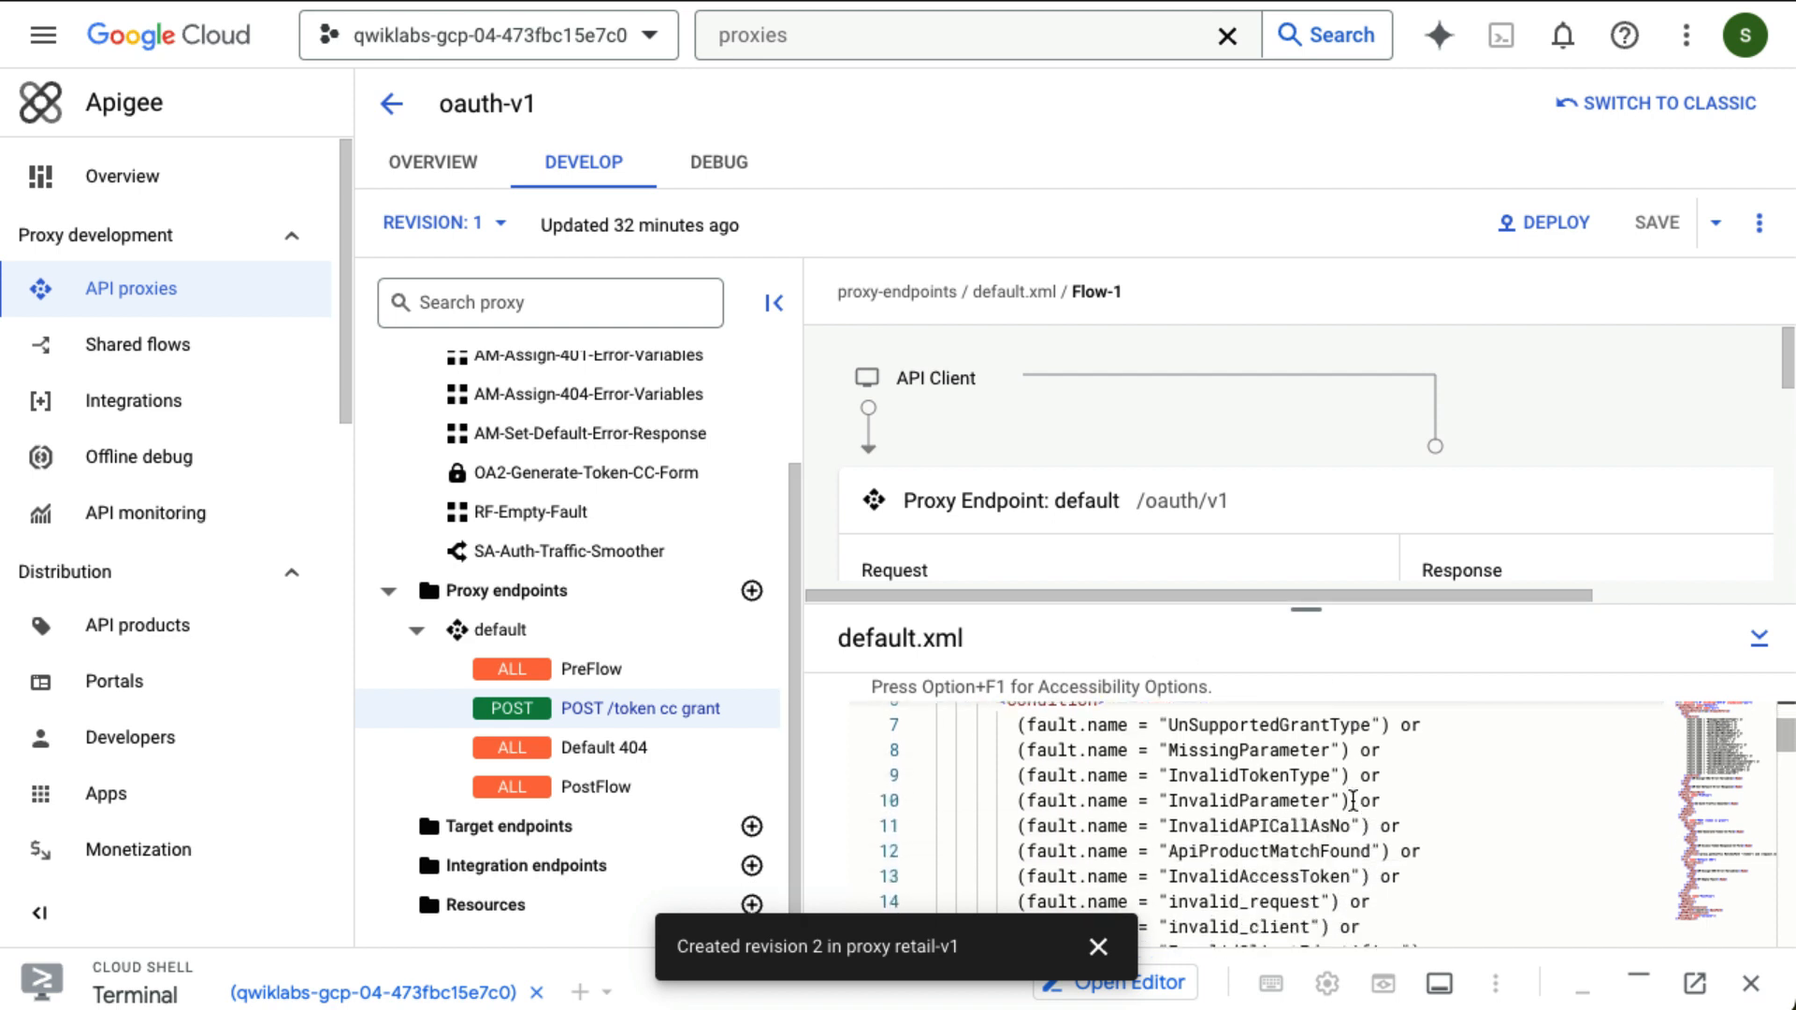
{"action": "scroll", "coordinate": [1347, 798], "scroll_direction": "down", "scroll_amount": 10}
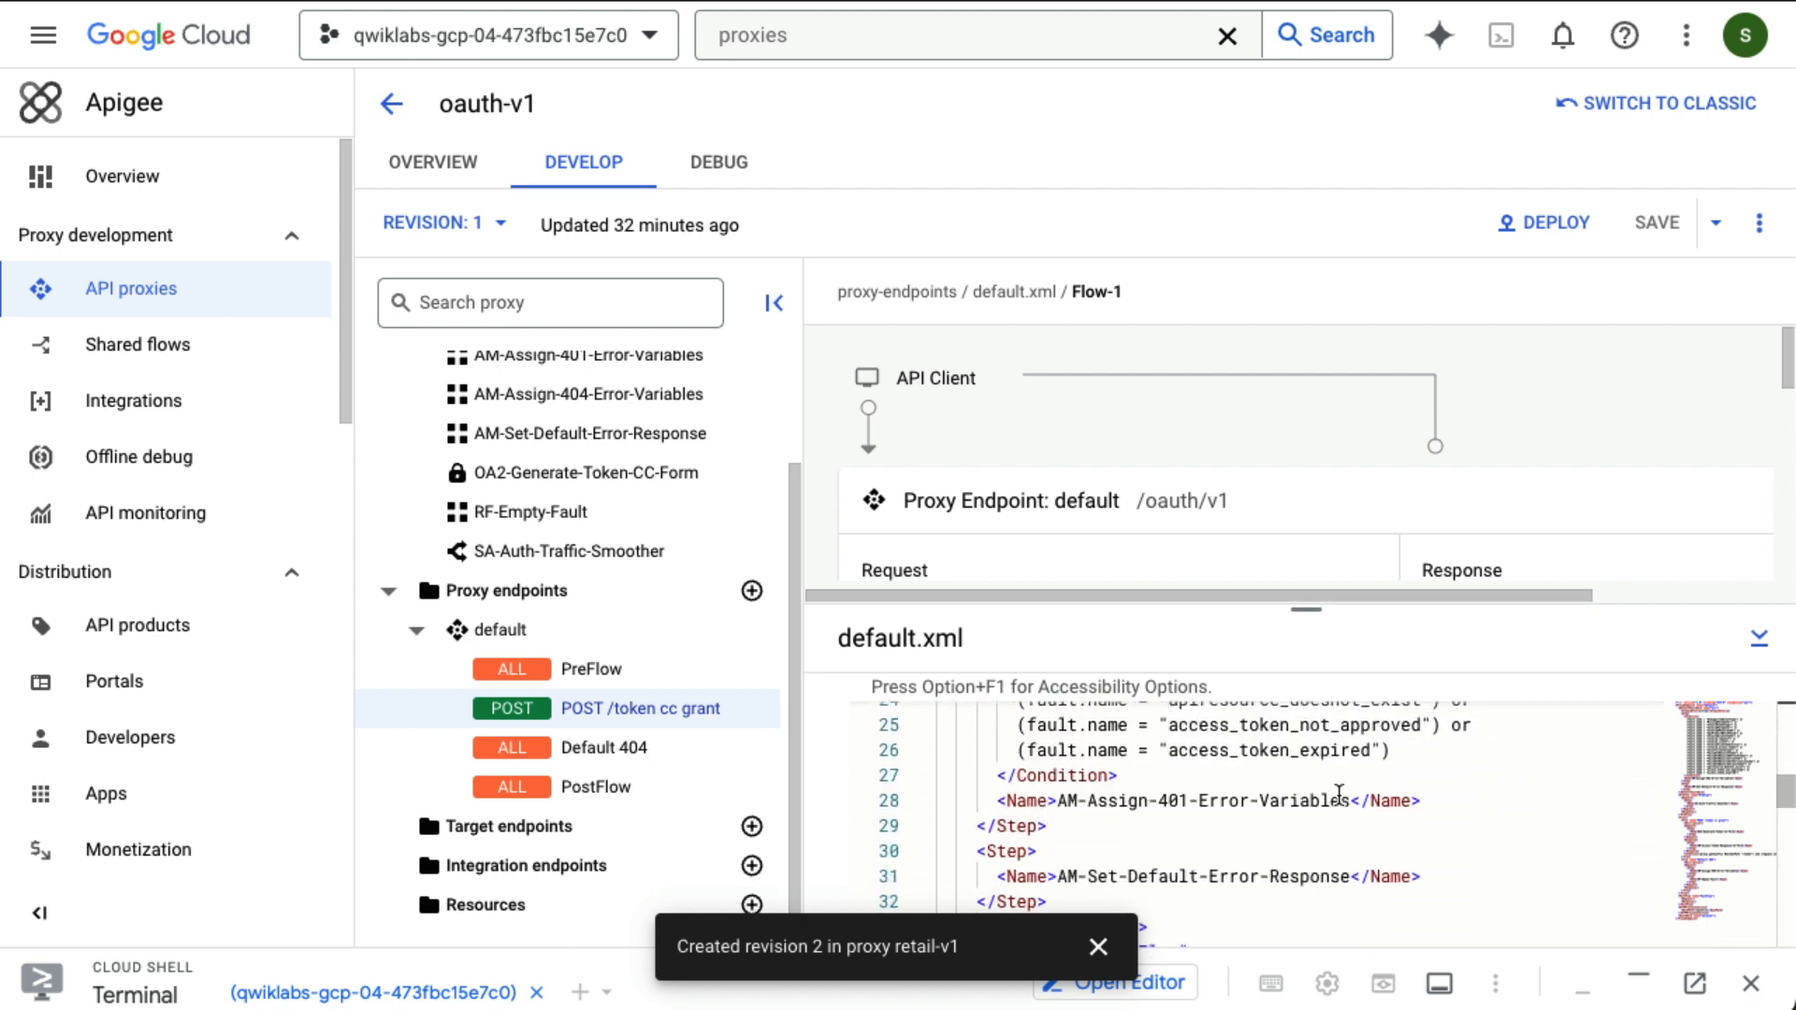
{"action": "scroll", "coordinate": [1338, 795], "scroll_direction": "down", "scroll_amount": 3}
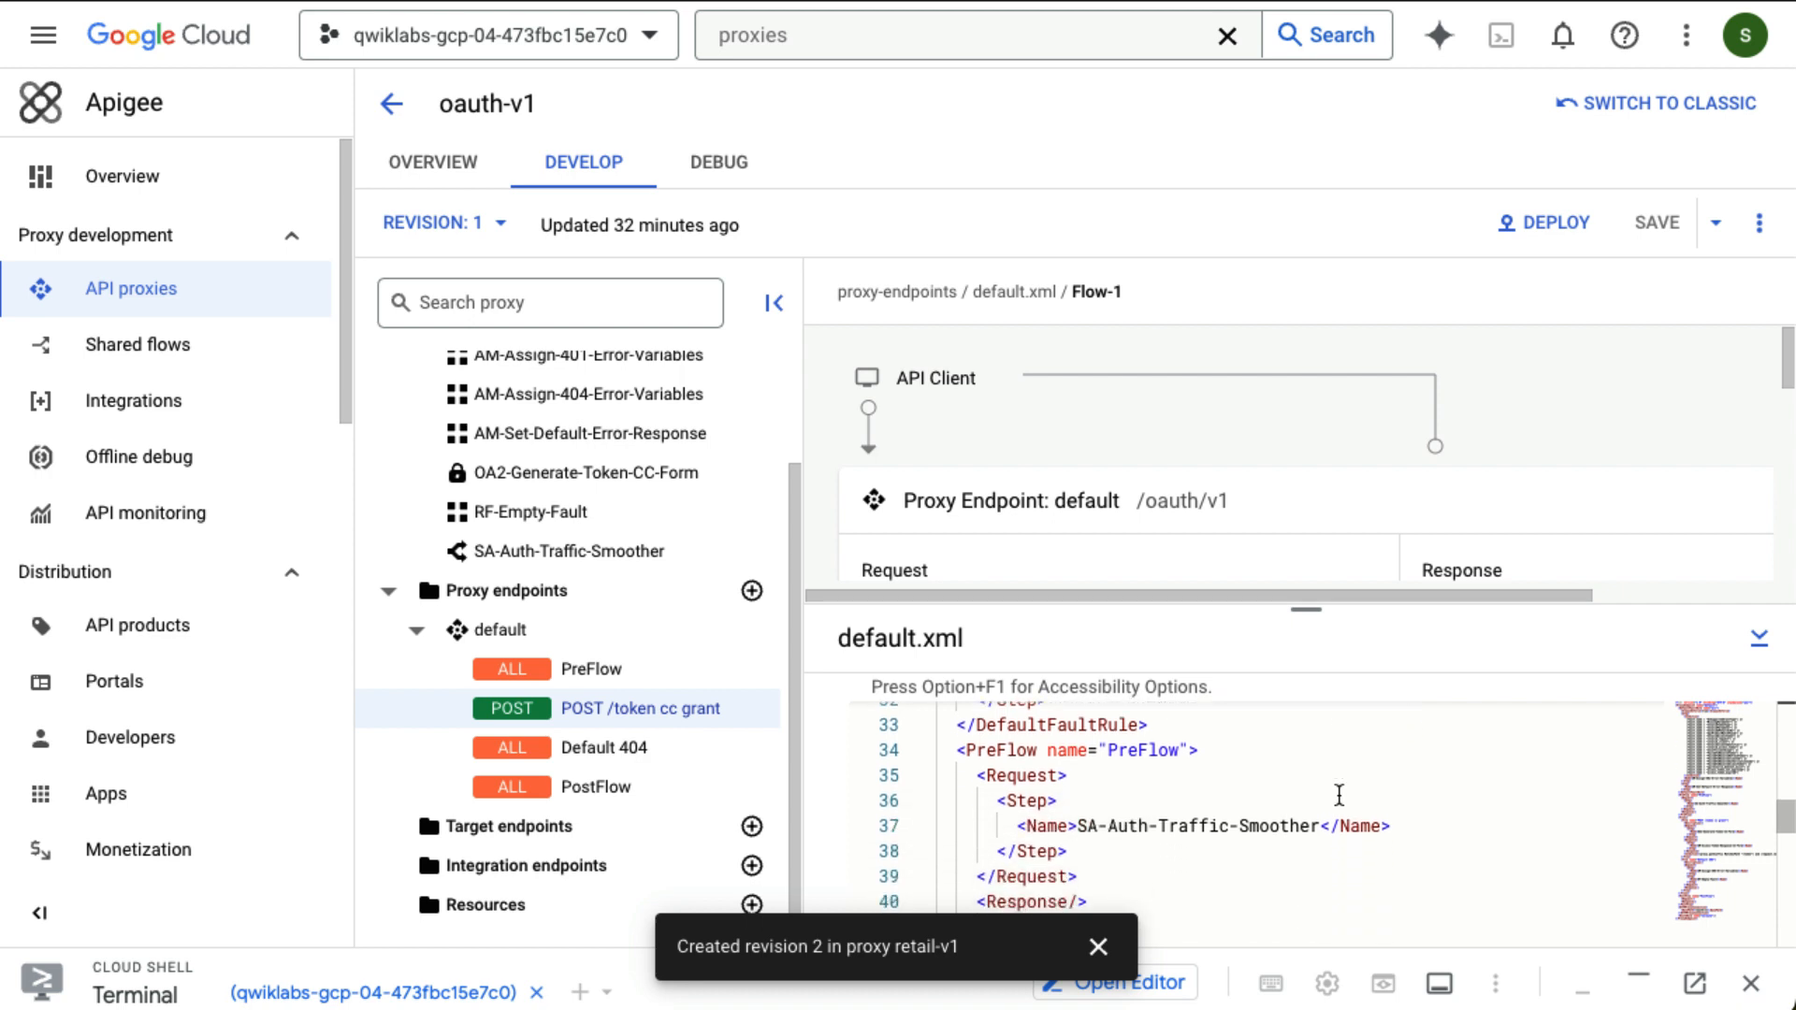
{"action": "scroll", "coordinate": [1339, 795], "scroll_direction": "down", "scroll_amount": 3}
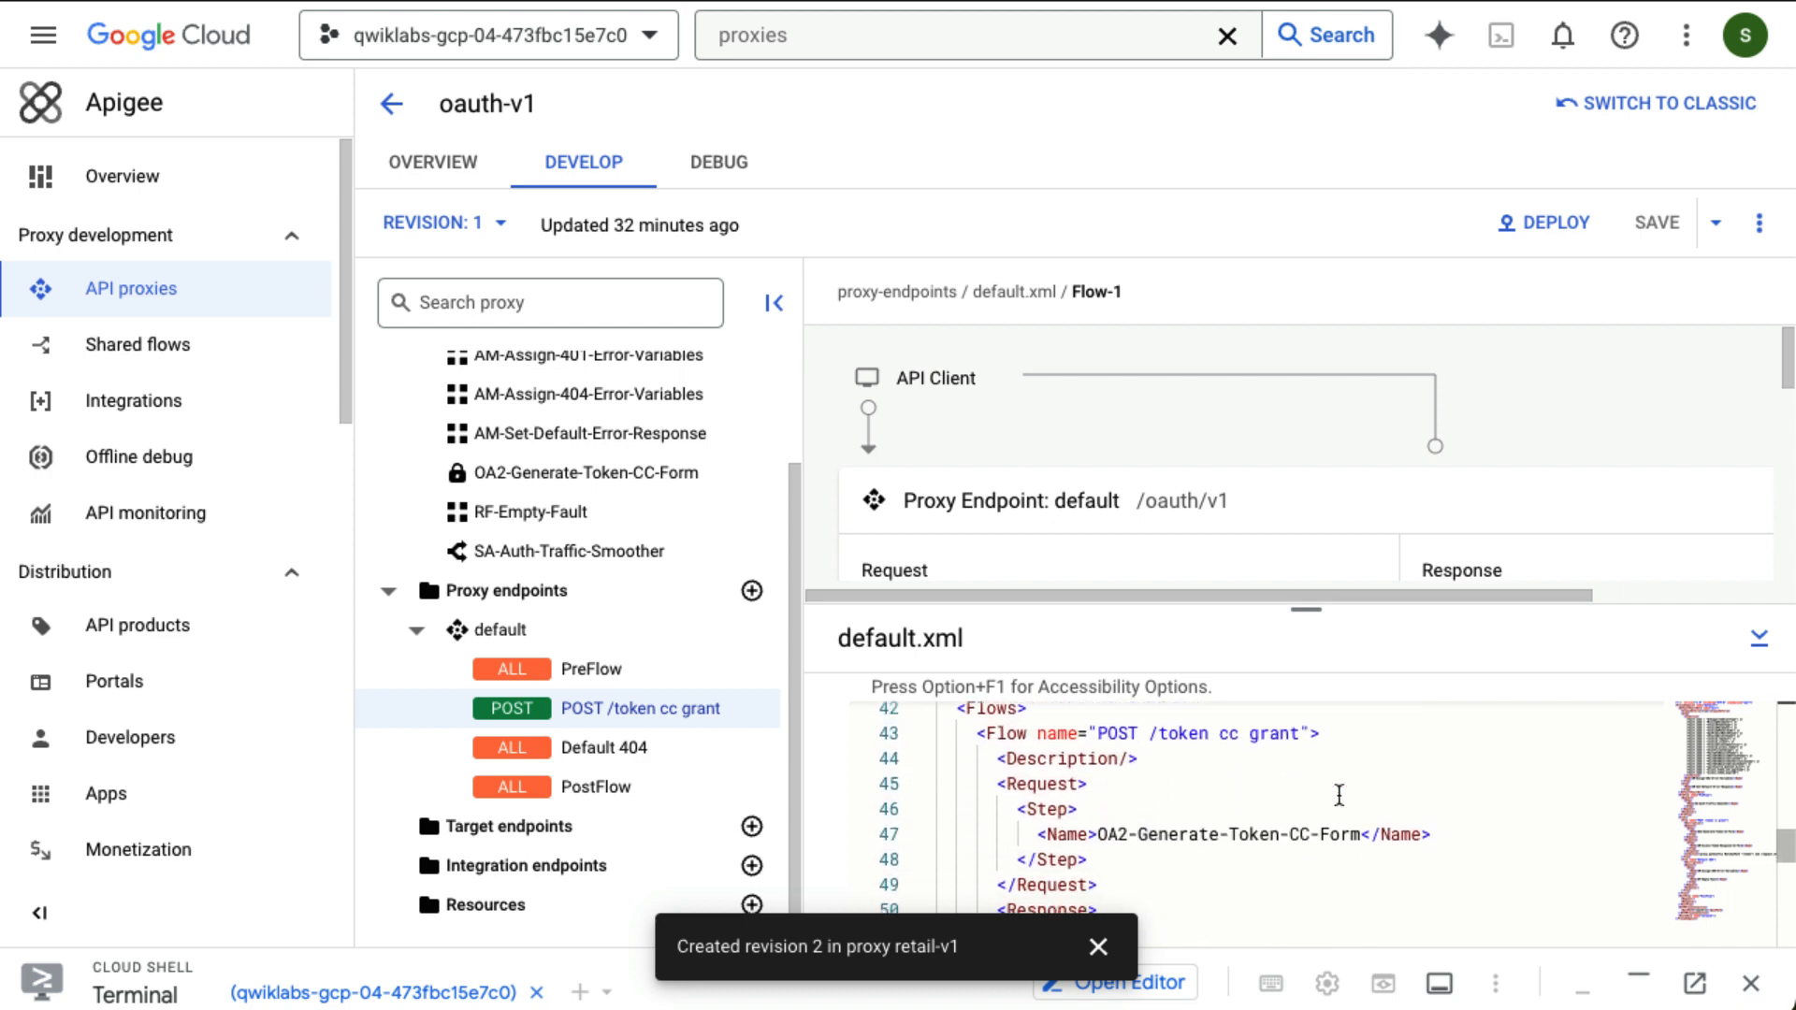
{"action": "scroll", "coordinate": [1053, 844], "scroll_direction": "down", "scroll_amount": 4}
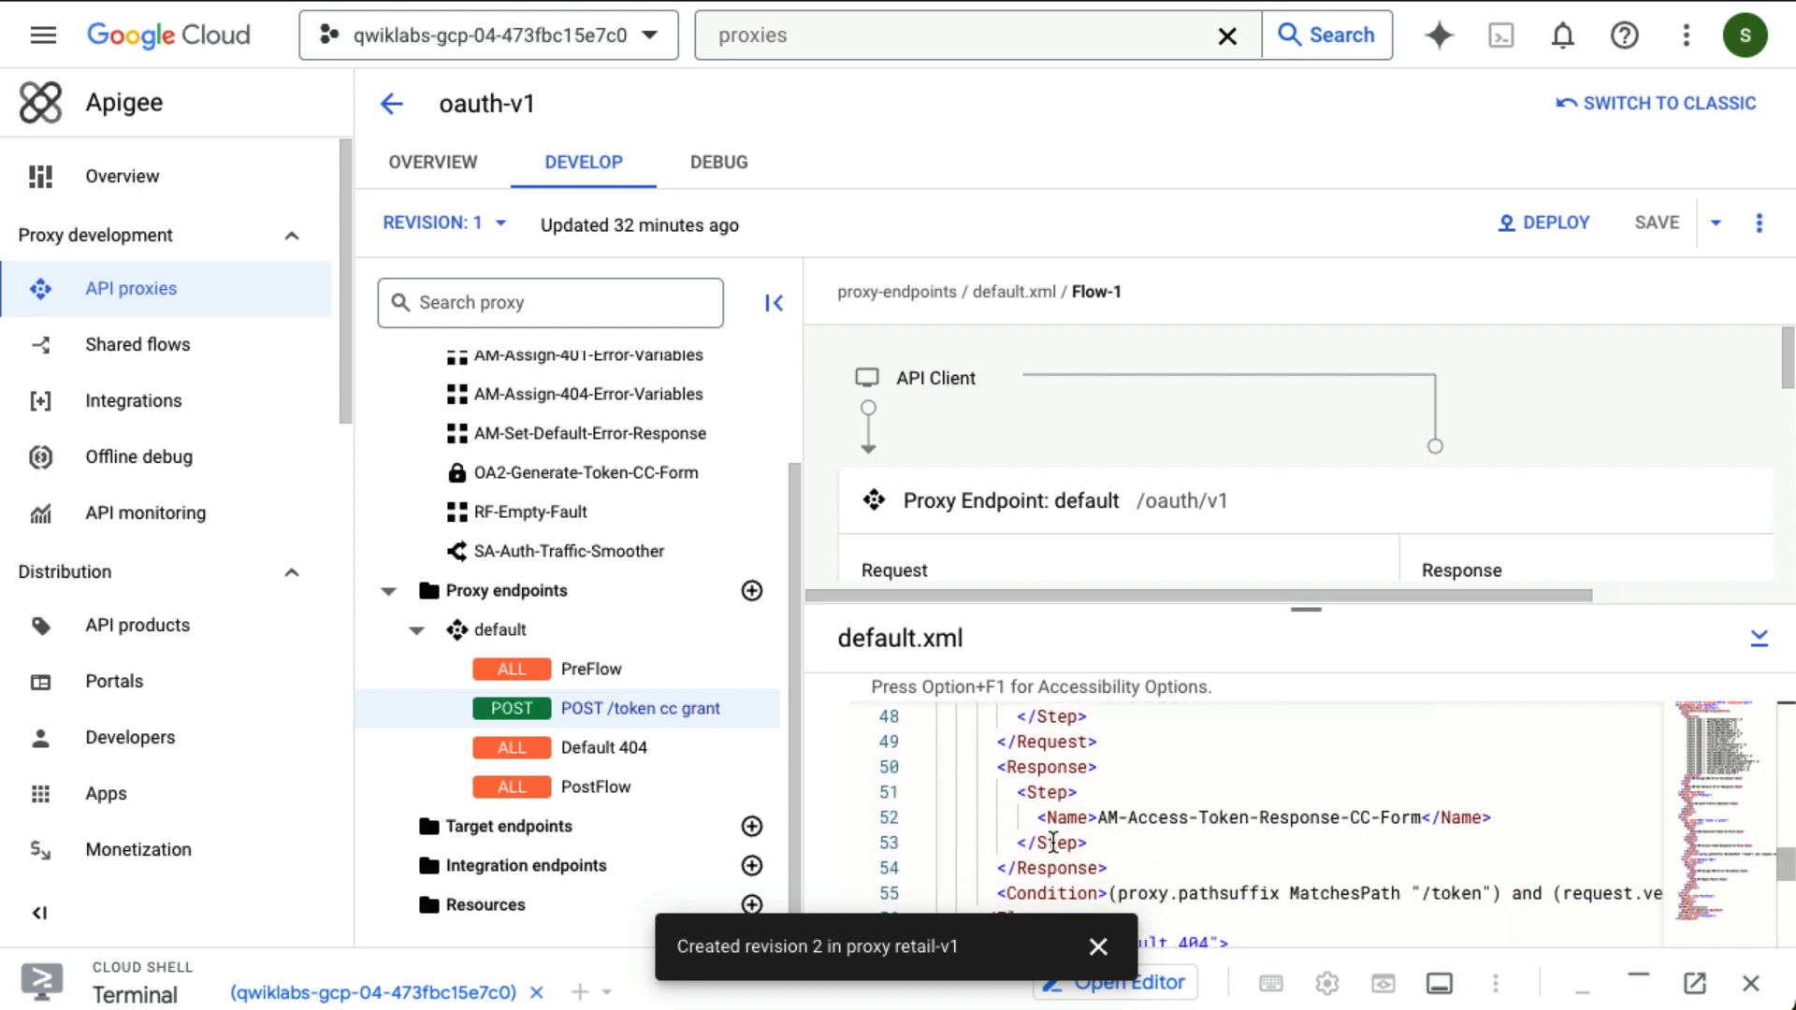
{"action": "scroll", "coordinate": [1290, 805], "scroll_direction": "right", "scroll_amount": 2}
{"action": "scroll", "coordinate": [1291, 804], "scroll_direction": "down", "scroll_amount": 1}
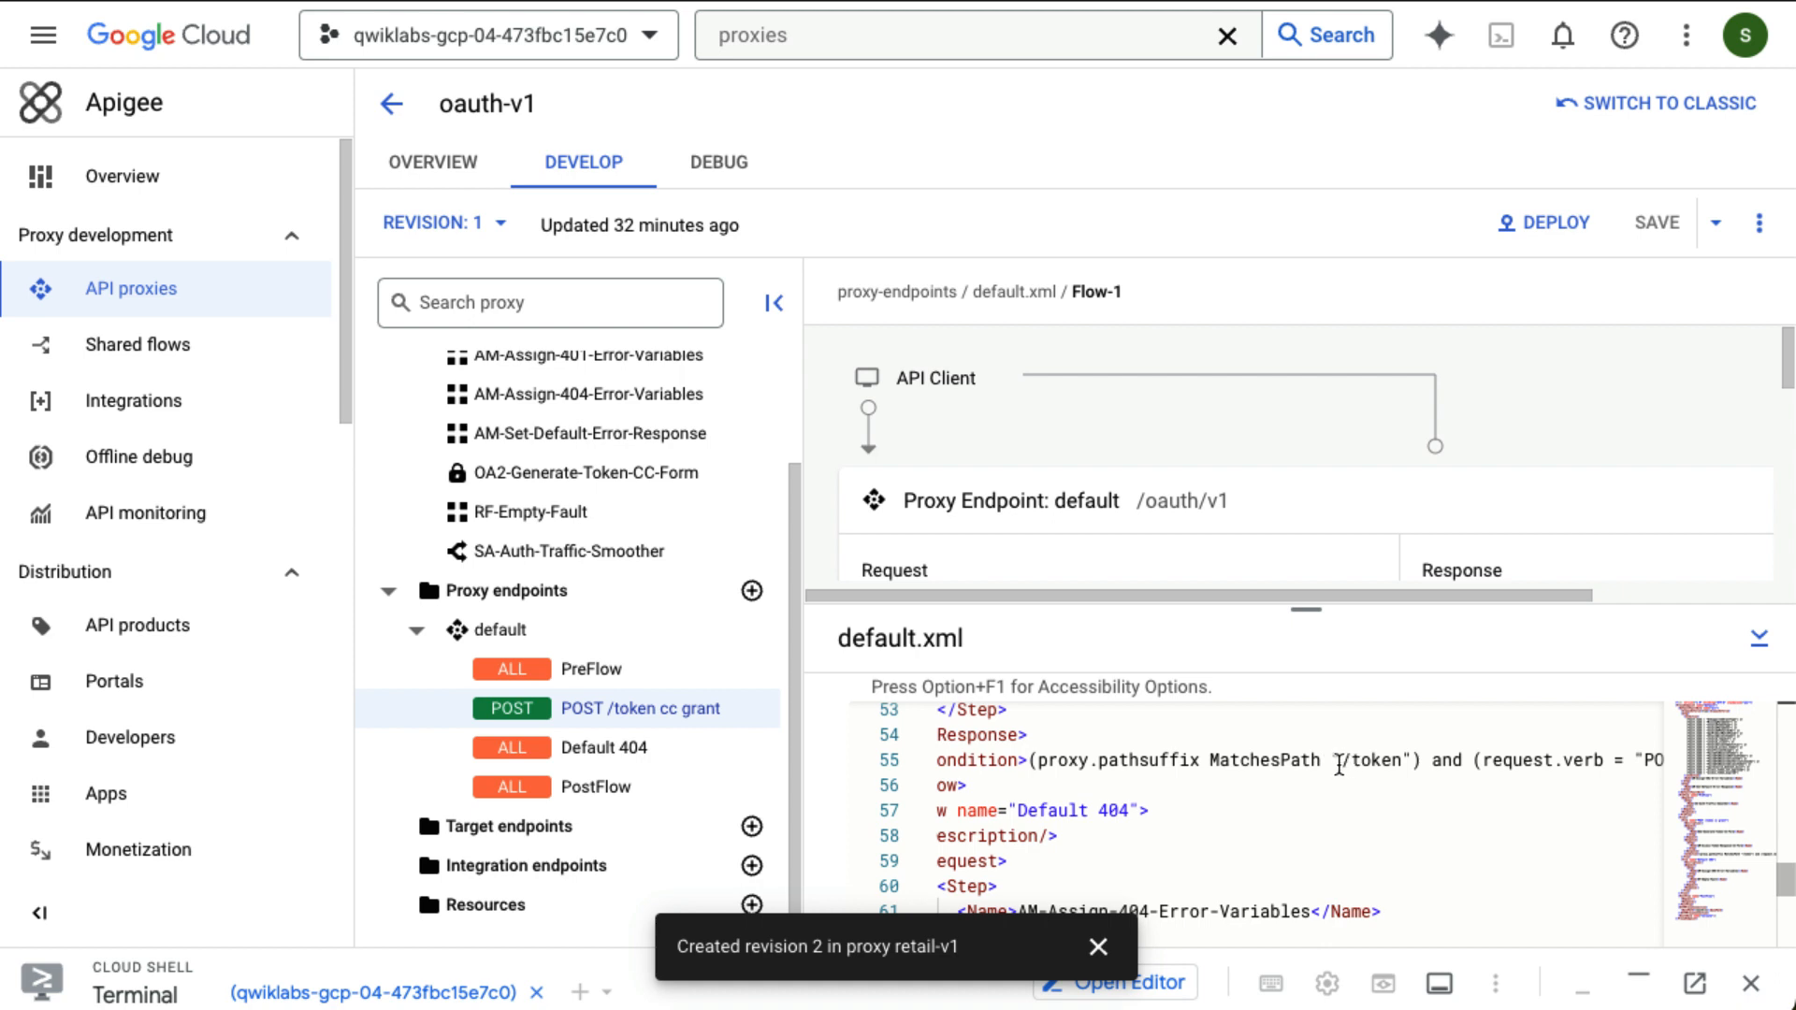
{"action": "left_click_drag", "start_coordinate": [1344, 762], "coordinate": [1418, 750]}
{"action": "scroll", "coordinate": [1400, 765], "scroll_direction": "right", "scroll_amount": 5}
{"action": "scroll", "coordinate": [1476, 765], "scroll_direction": "right", "scroll_amount": 5}
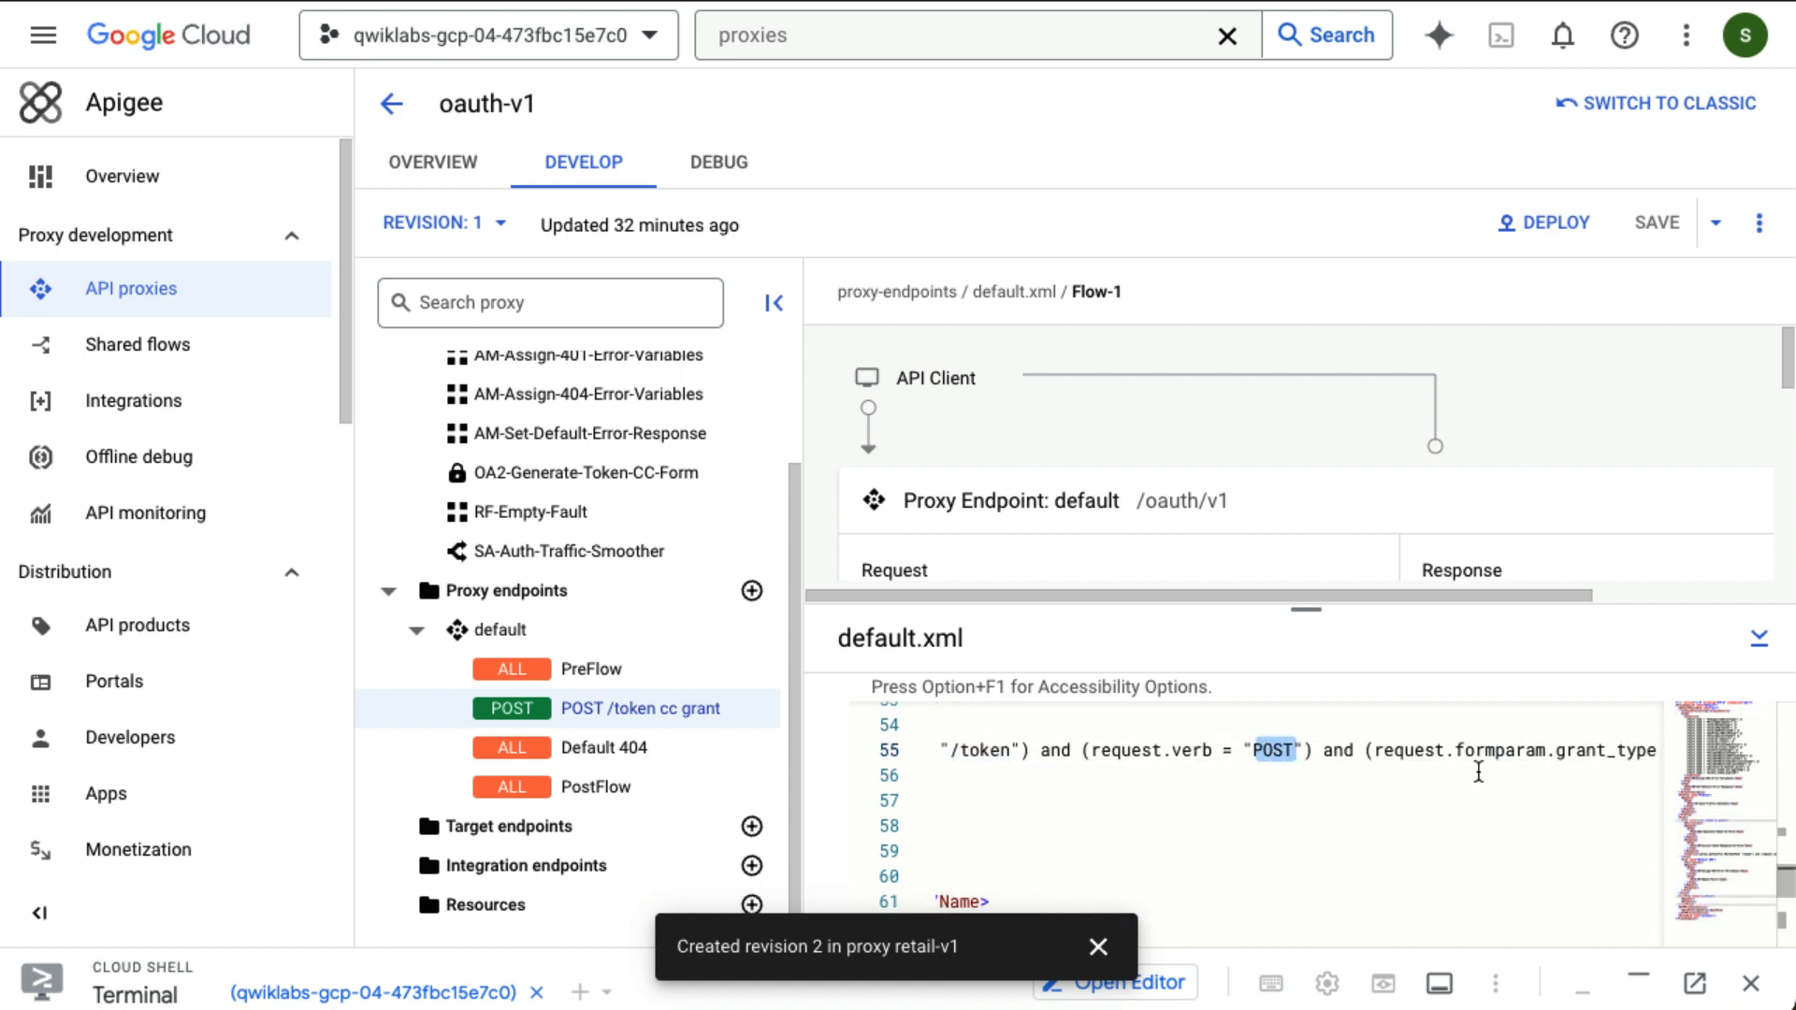
{"action": "scroll", "coordinate": [1477, 771], "scroll_direction": "right", "scroll_amount": 2}
{"action": "scroll", "coordinate": [1431, 776], "scroll_direction": "up", "scroll_amount": 1}
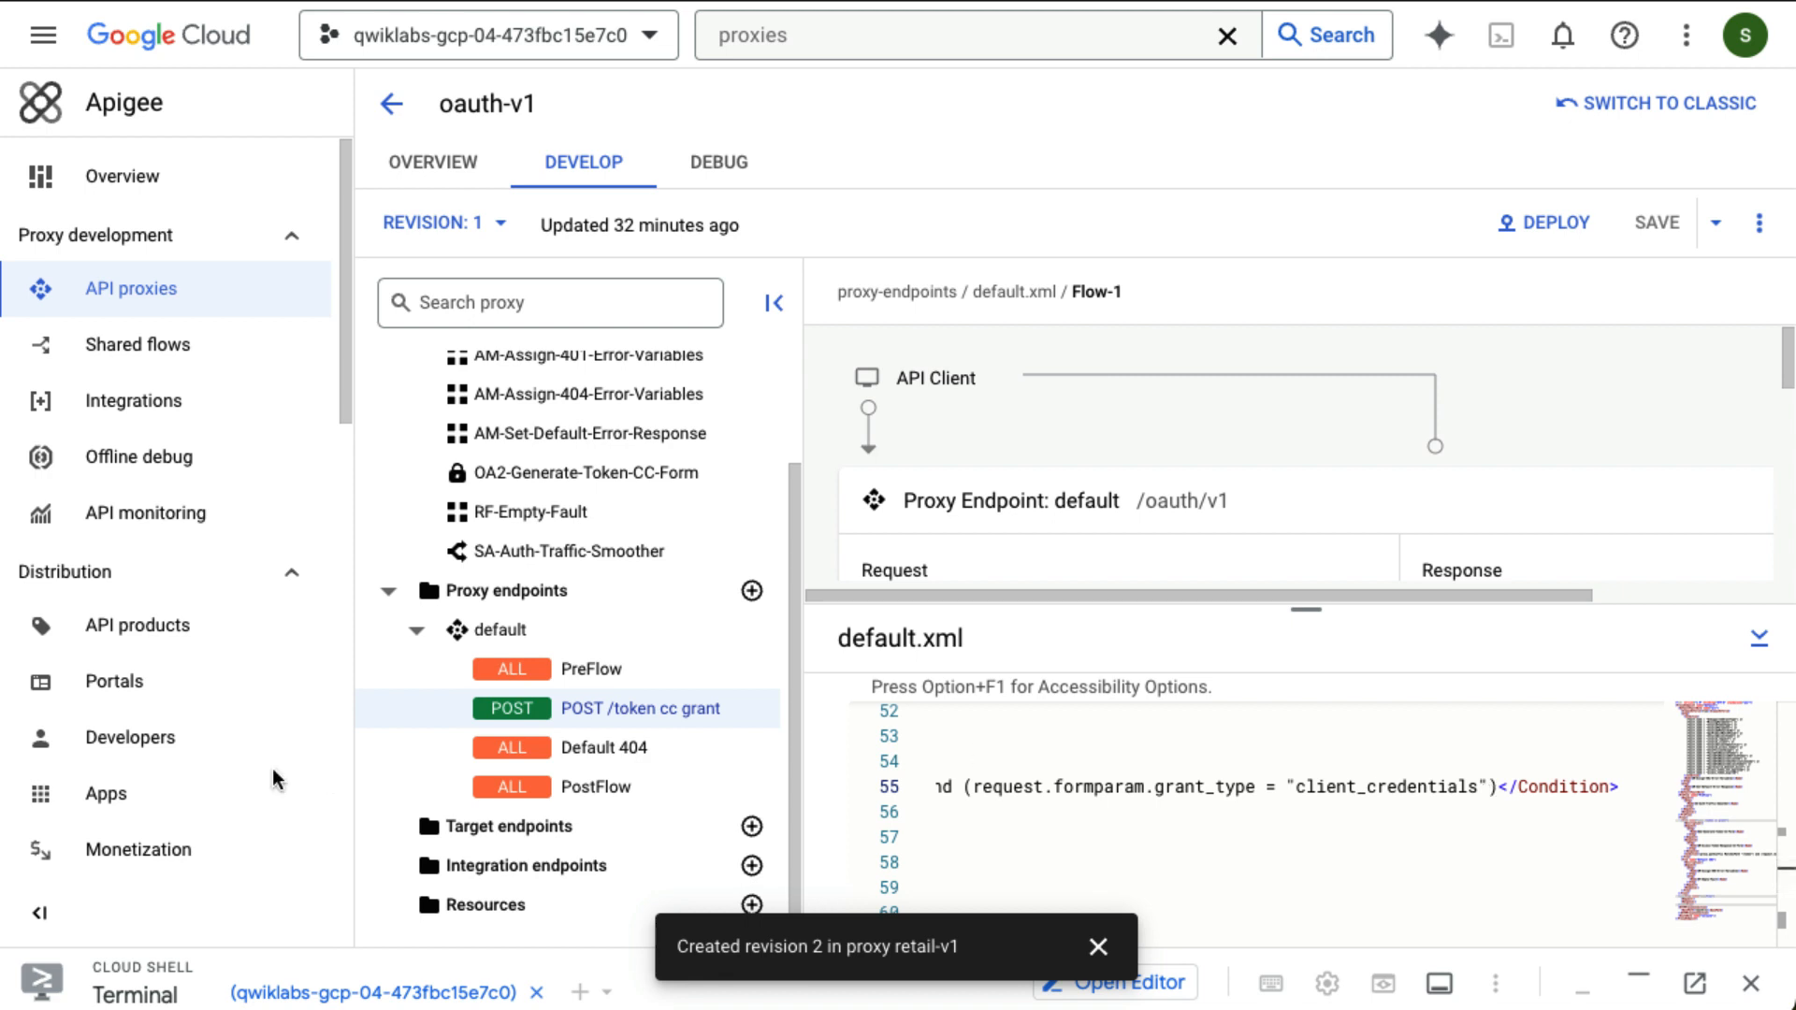
{"action": "scroll", "coordinate": [929, 799], "scroll_direction": "left", "scroll_amount": 2}
{"action": "scroll", "coordinate": [929, 807], "scroll_direction": "left", "scroll_amount": 5}
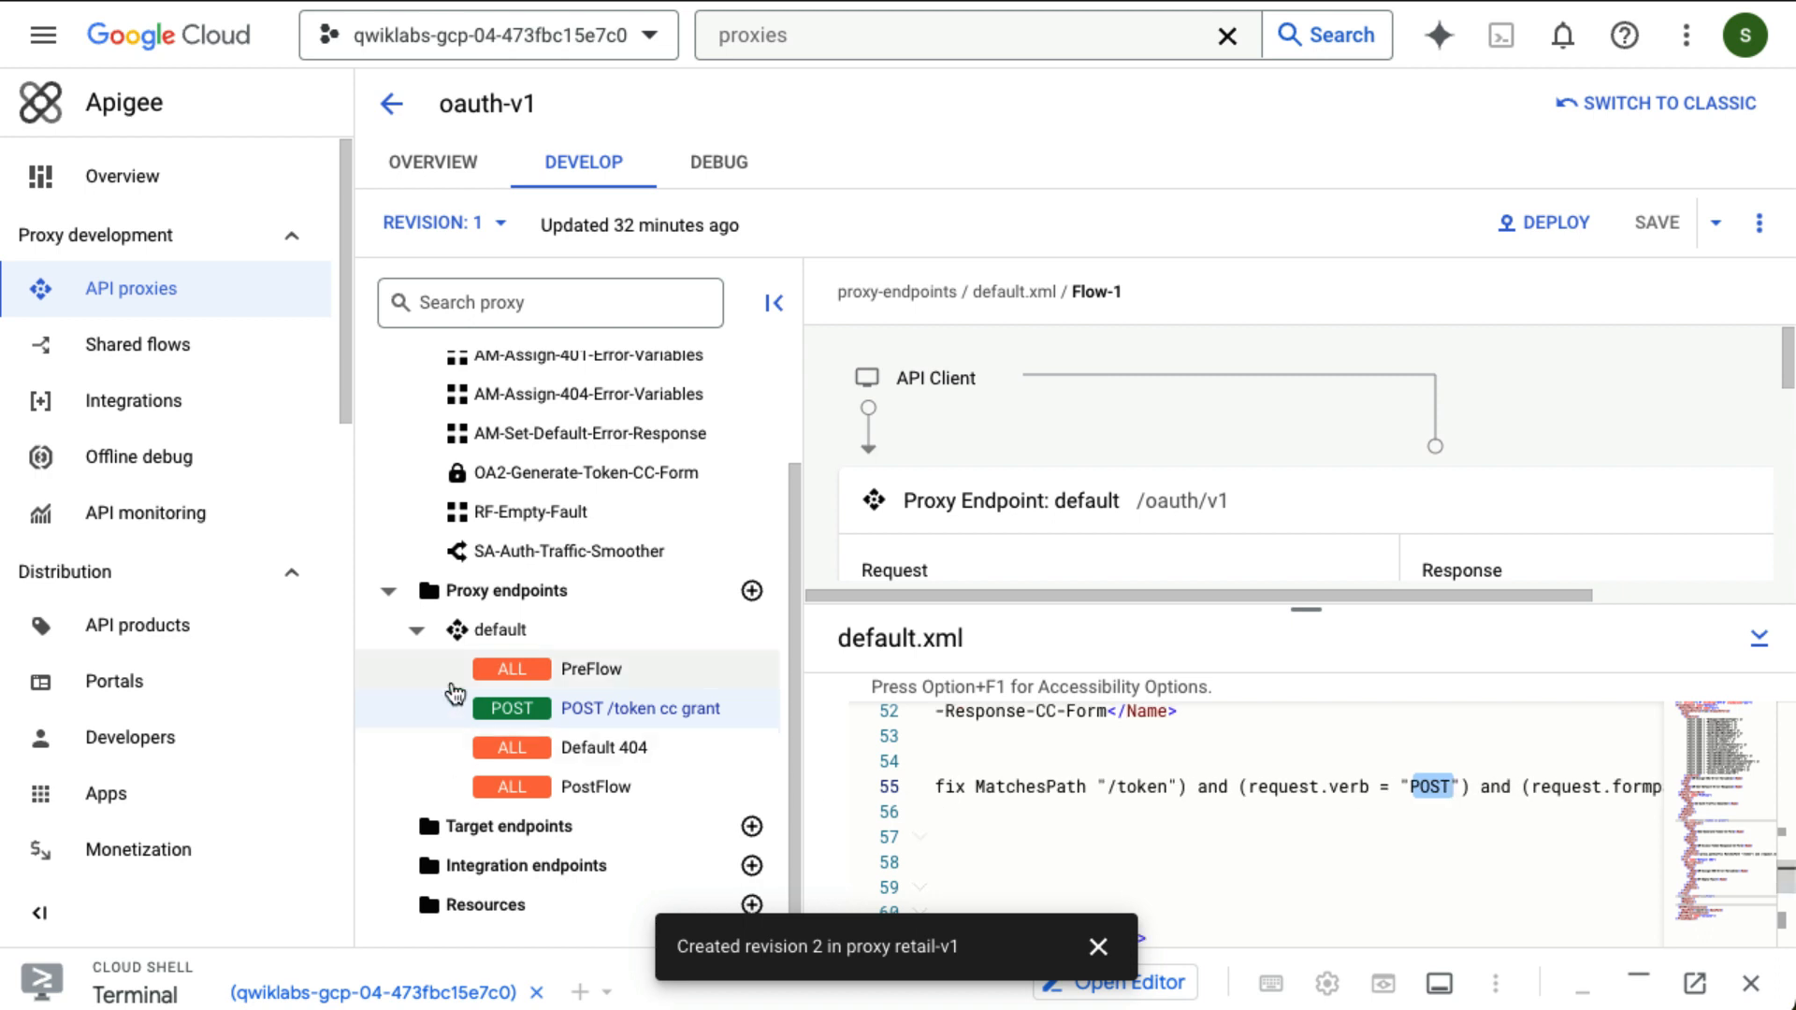
Open the OA2-Generate-Token-CC-Form policy and inspect its Operation and supported GrantType elements.
{"action": "scroll", "coordinate": [459, 690], "scroll_direction": "up", "scroll_amount": 3}
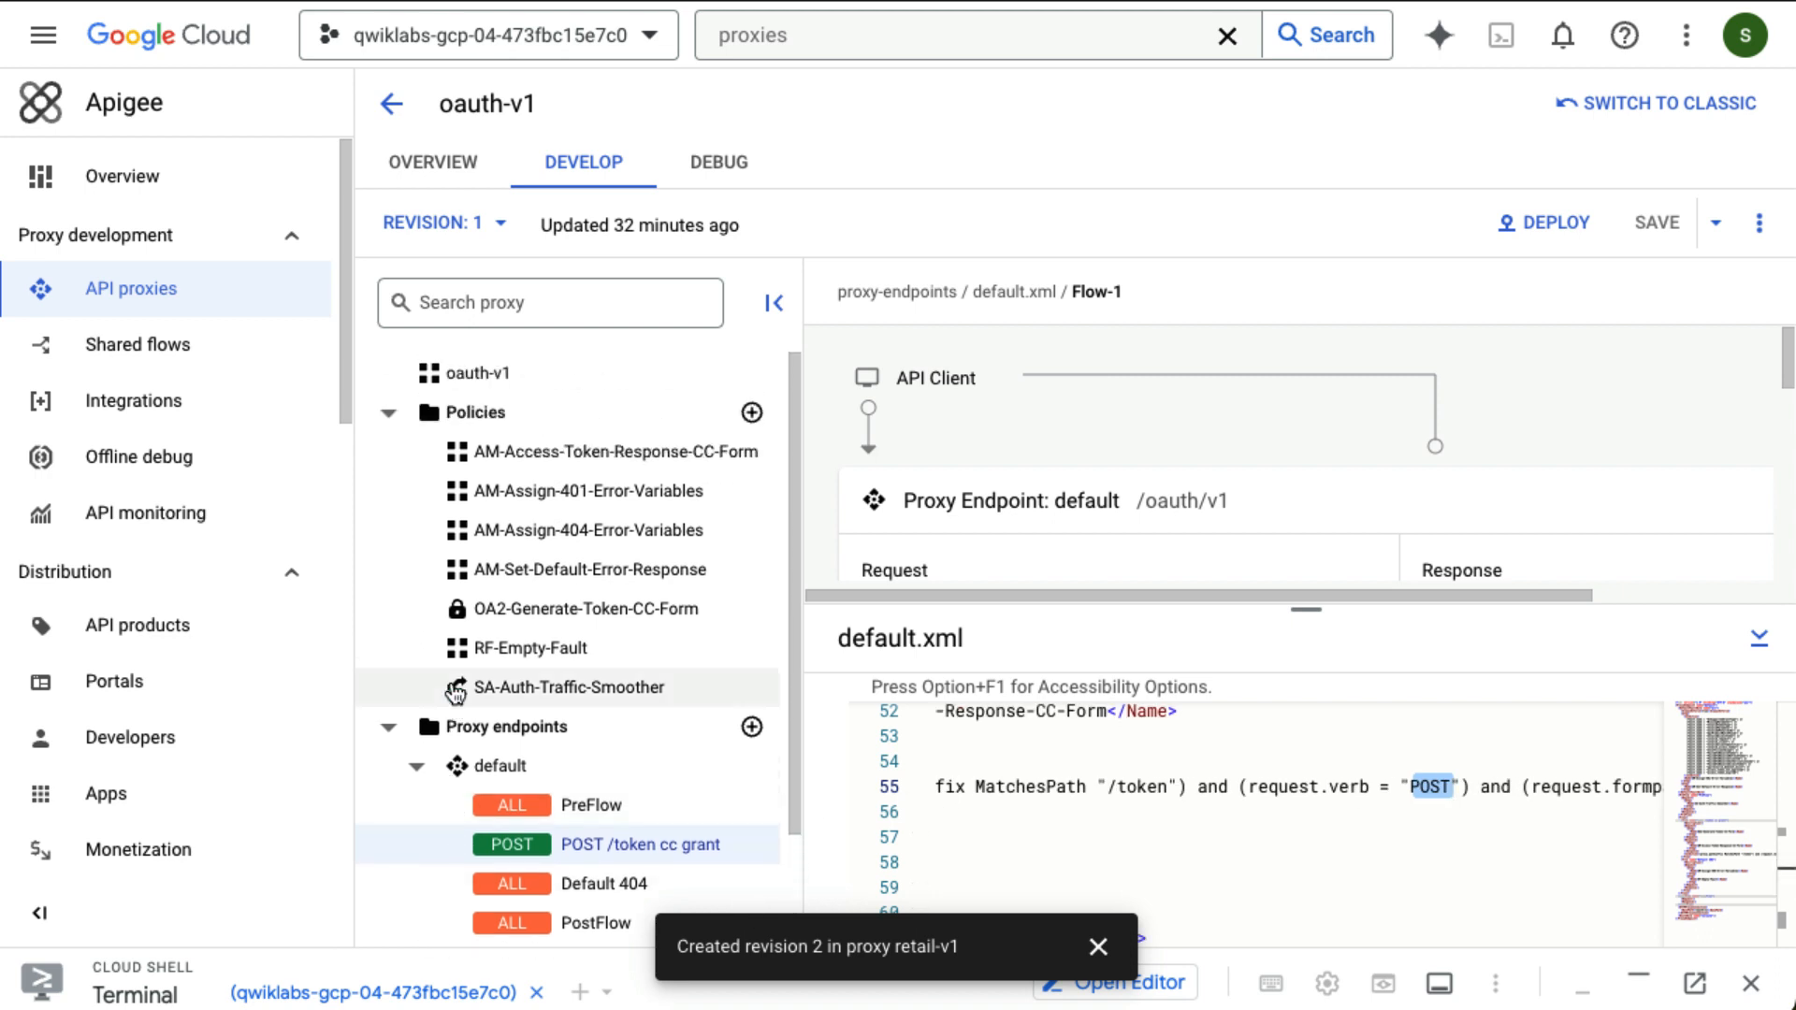
{"action": "left_click", "coordinate": [582, 617]}
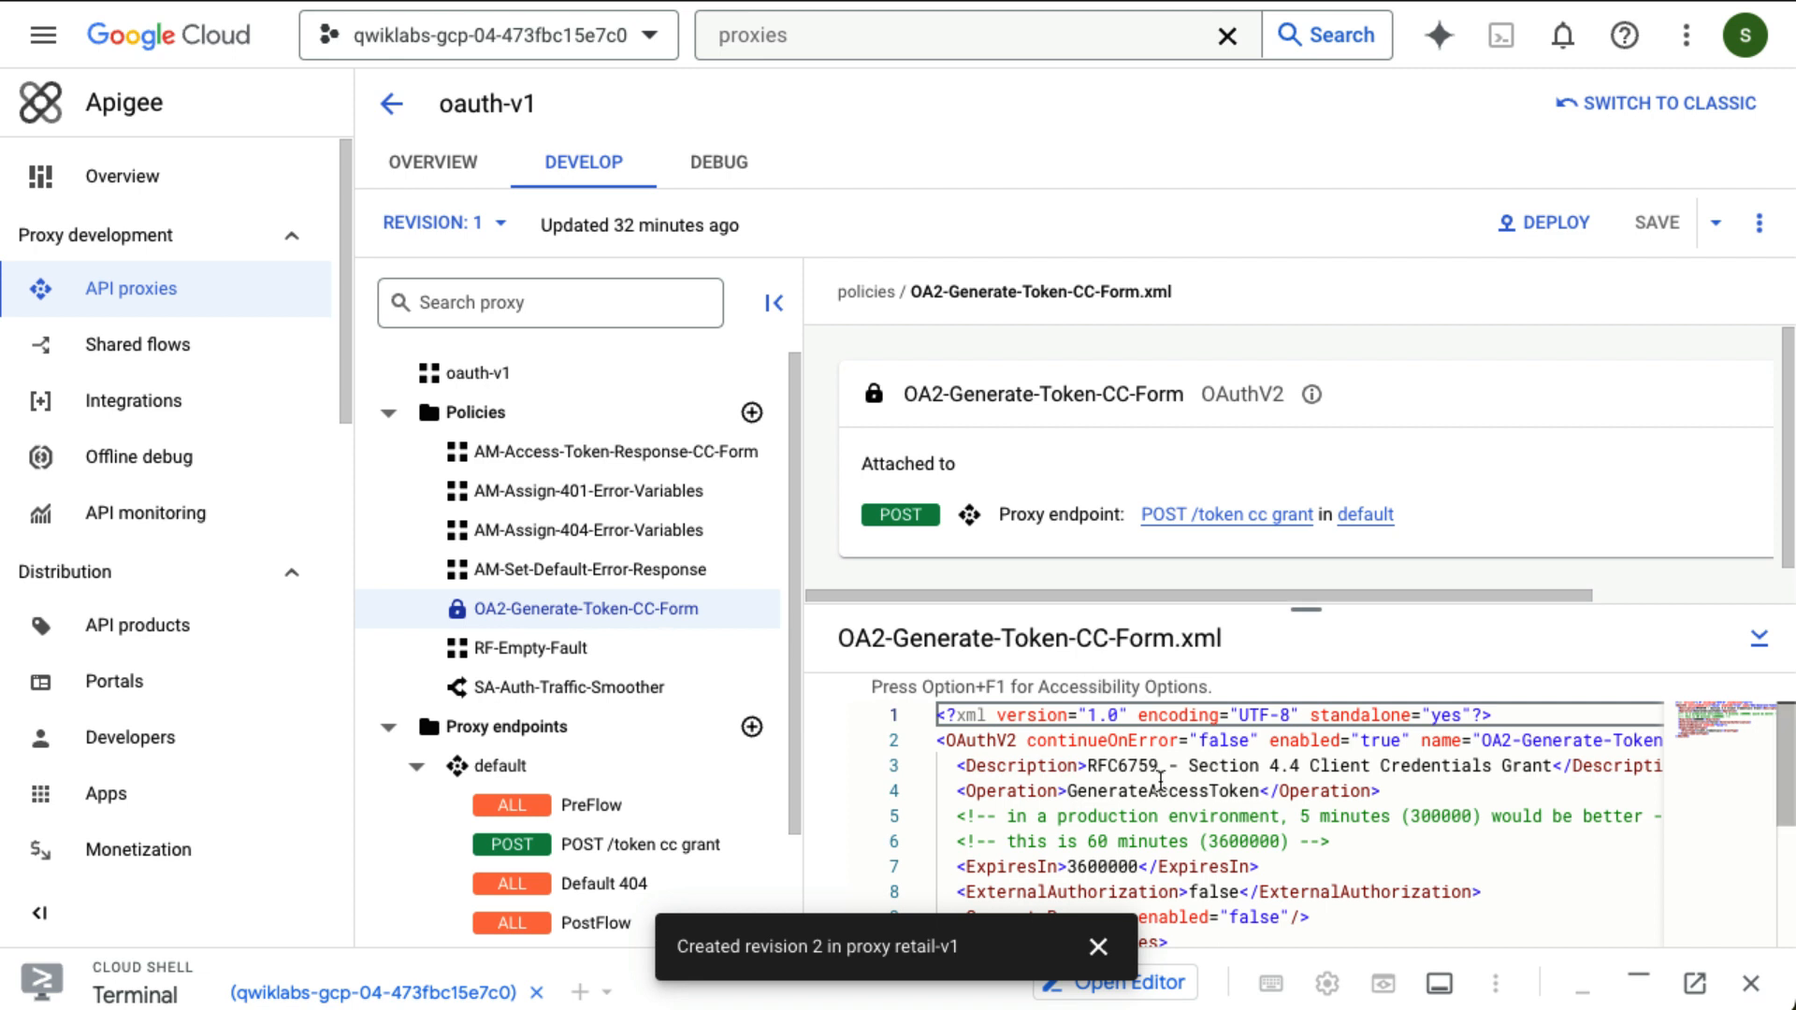
{"action": "scroll", "coordinate": [1160, 779], "scroll_direction": "down", "scroll_amount": 1}
{"action": "left_click_drag", "start_coordinate": [1067, 748], "coordinate": [1270, 748]}
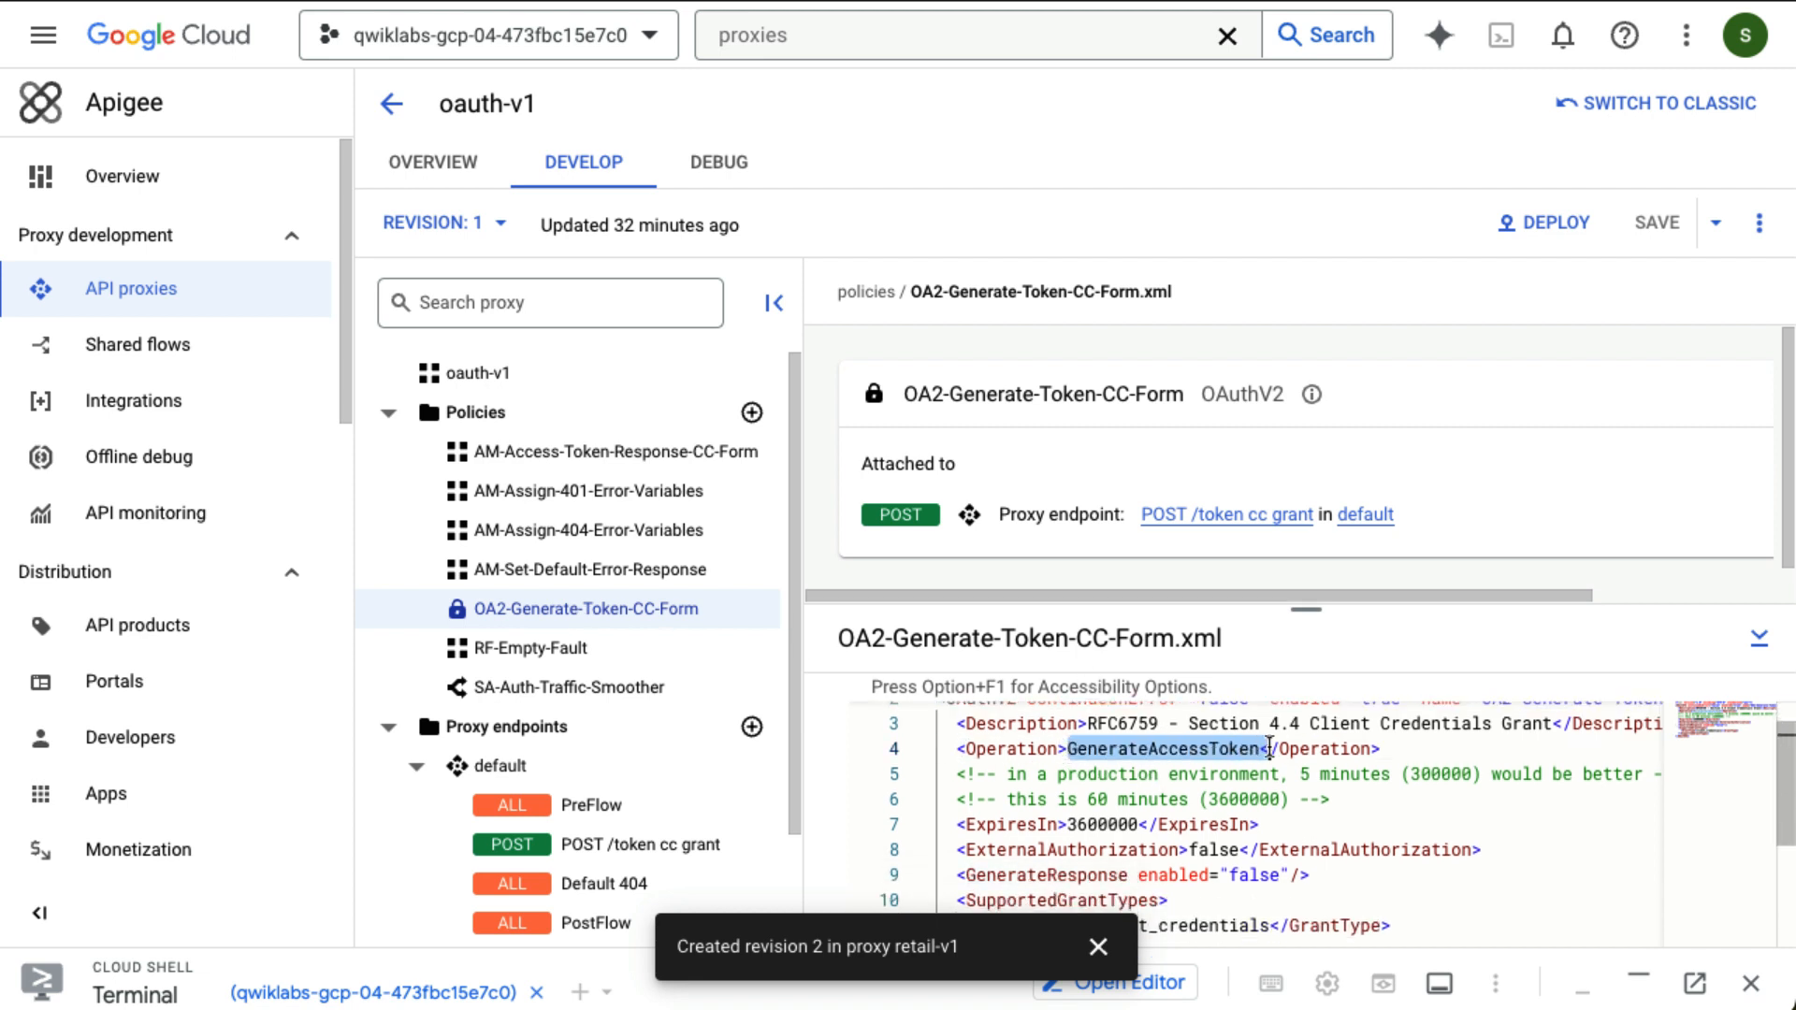
{"action": "scroll", "coordinate": [1264, 823], "scroll_direction": "down", "scroll_amount": 3}
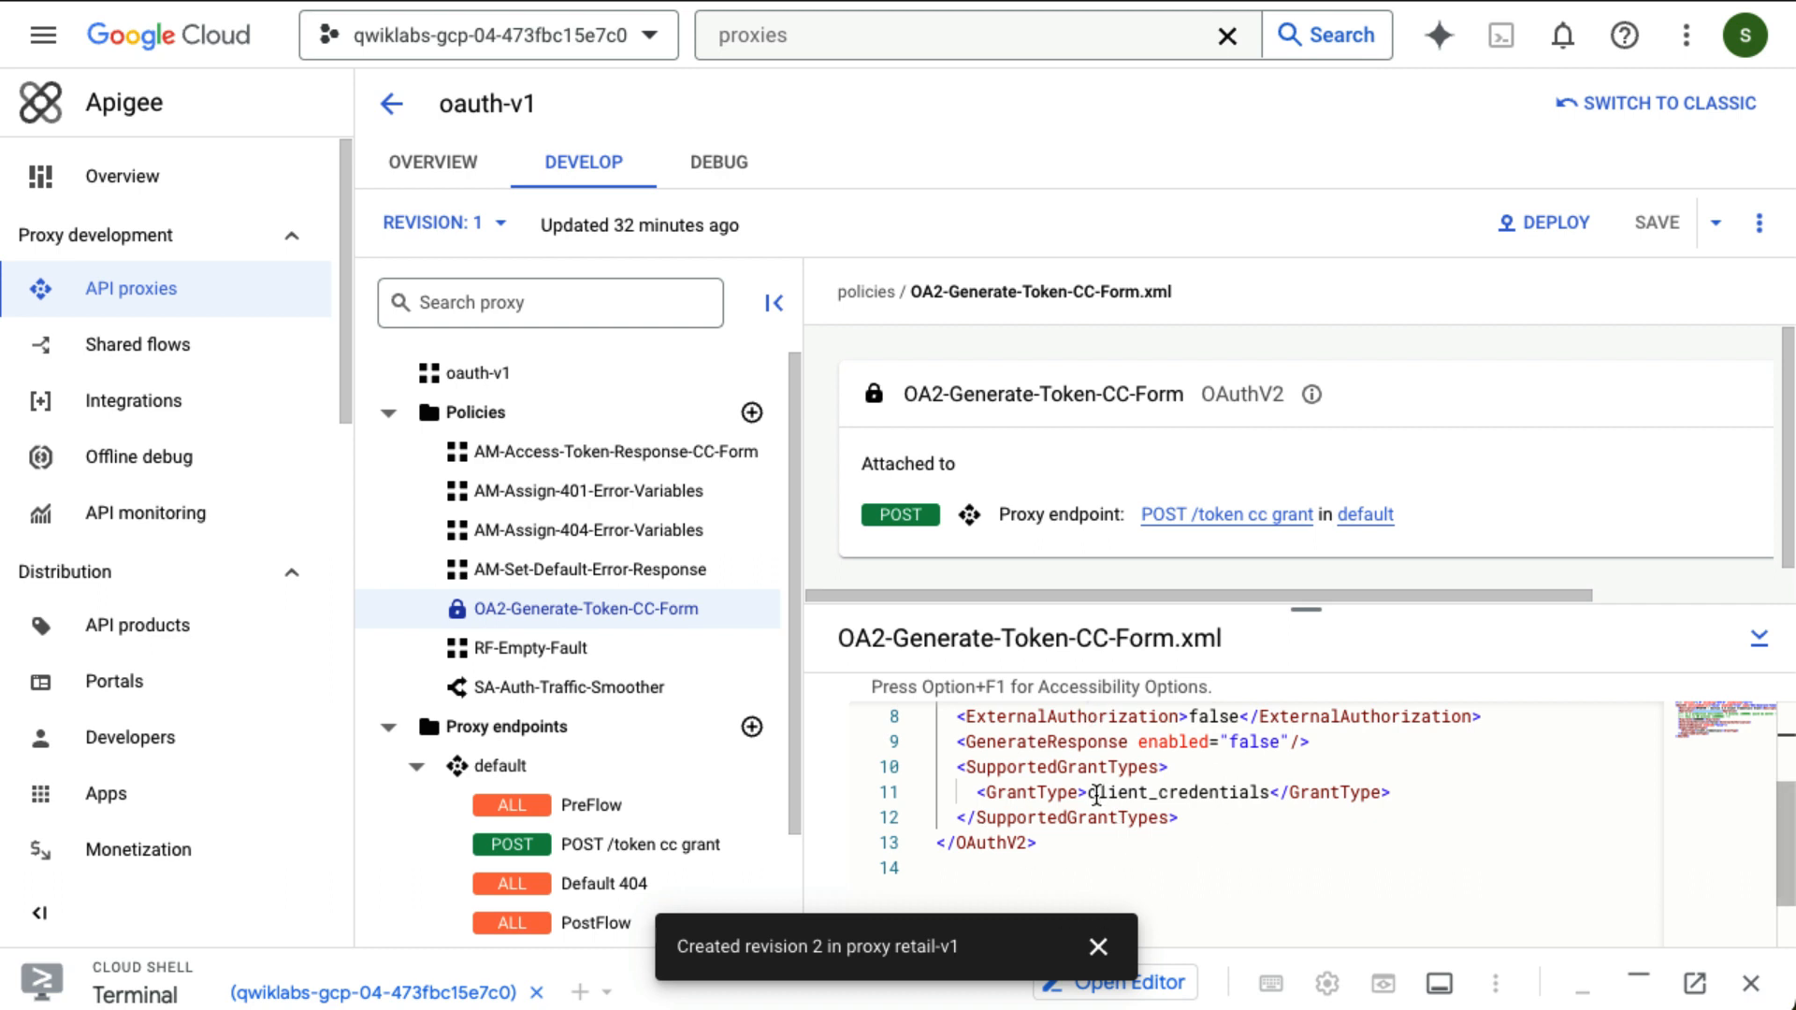
{"action": "left_click_drag", "start_coordinate": [1086, 792], "coordinate": [1268, 793]}
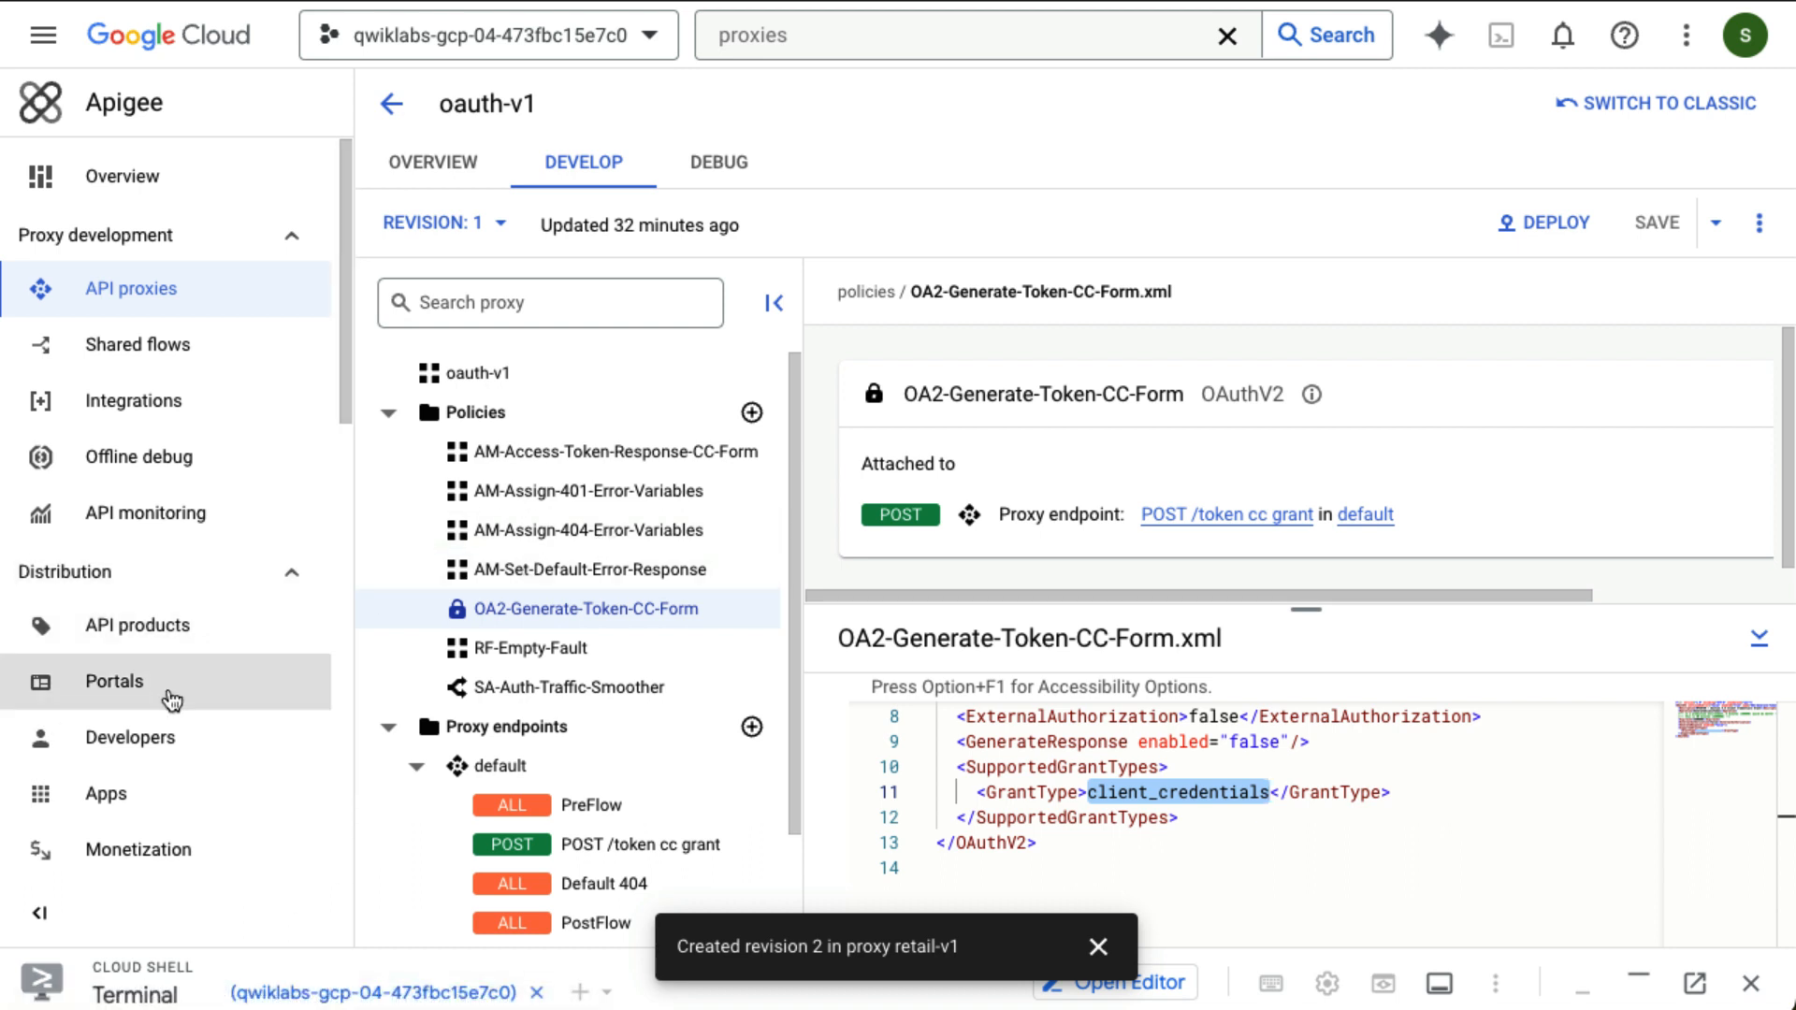
Open the retail app's details, copy its credential key, and dismiss the revision notification.
{"action": "left_click", "coordinate": [174, 800]}
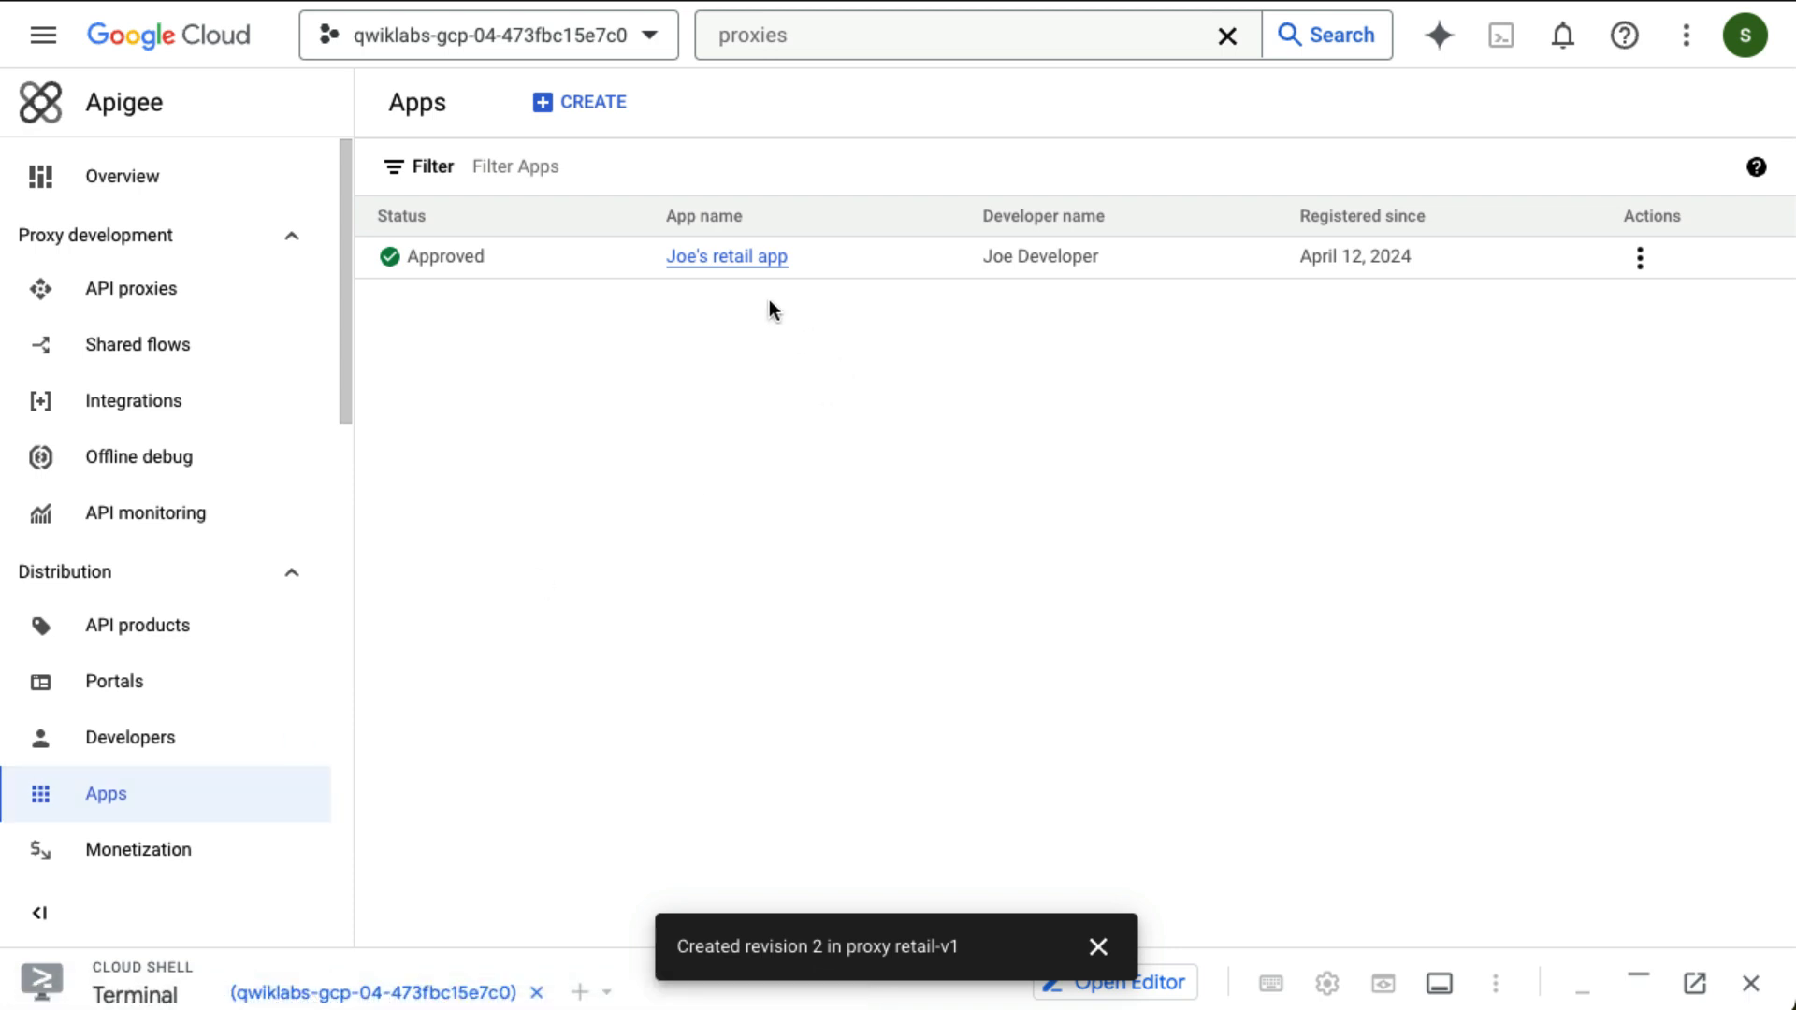
{"action": "left_click", "coordinate": [756, 256]}
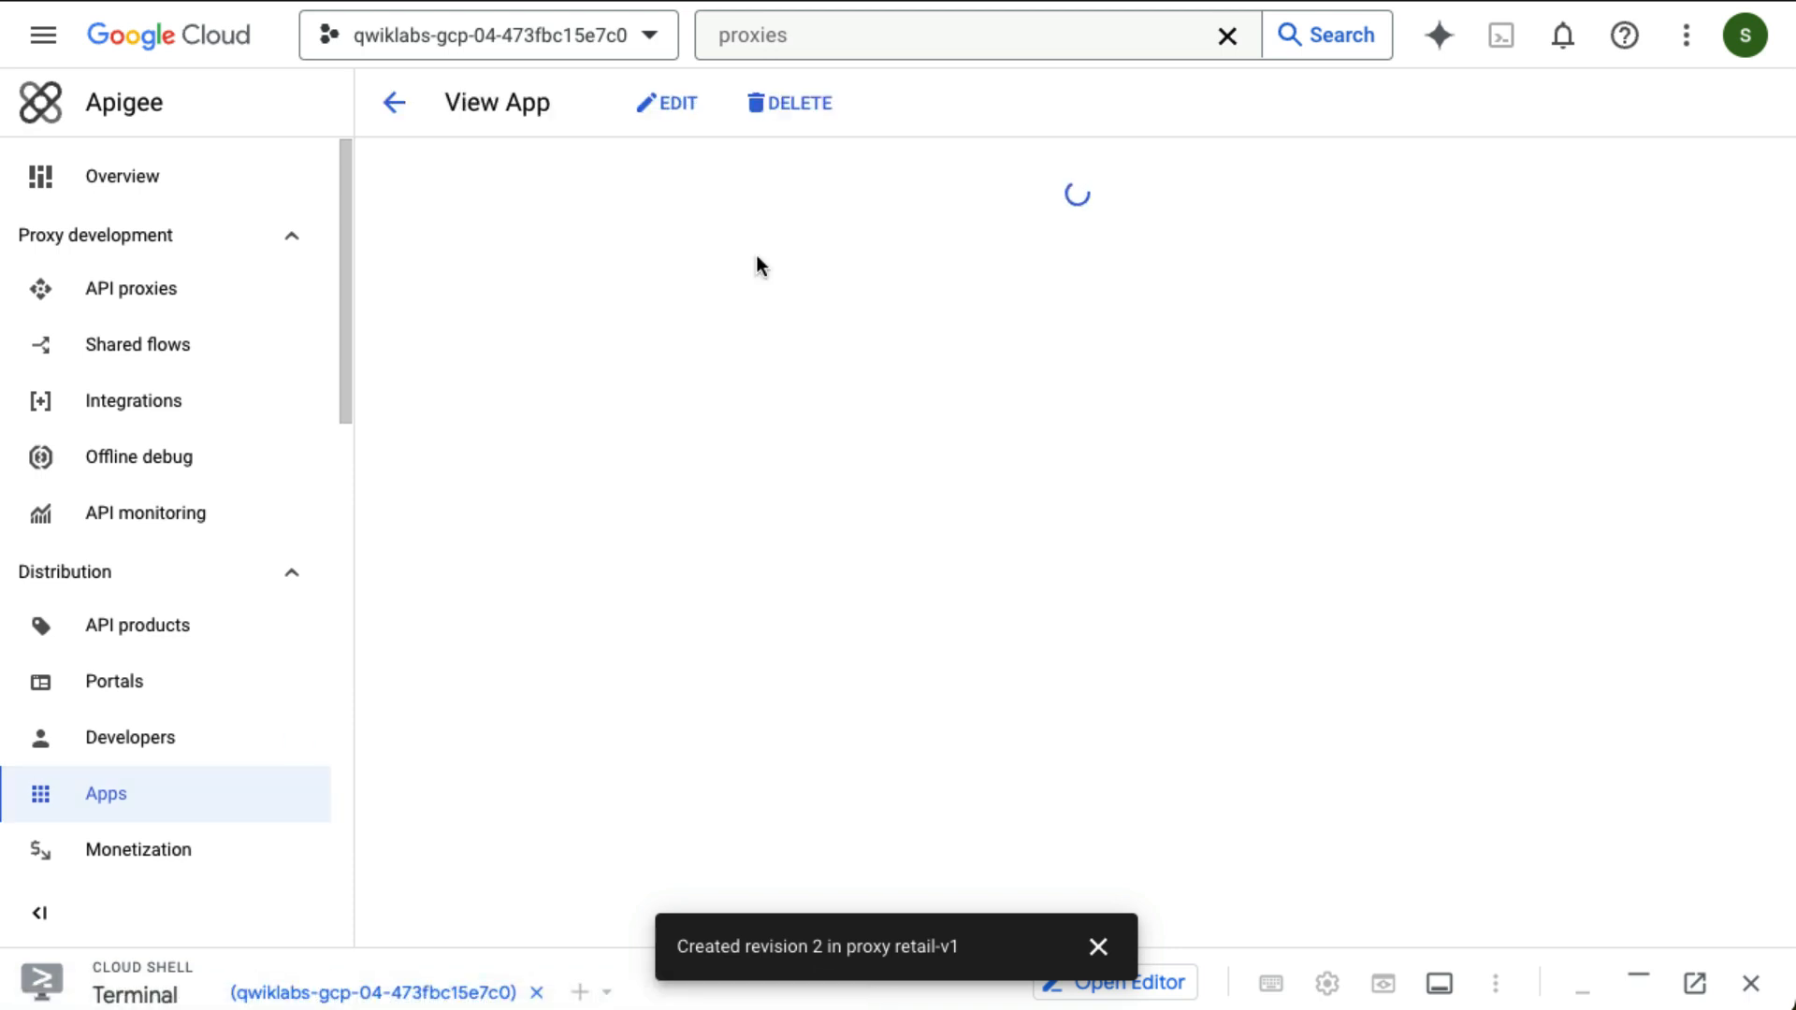
{"action": "scroll", "coordinate": [718, 771], "scroll_direction": "down", "scroll_amount": 1}
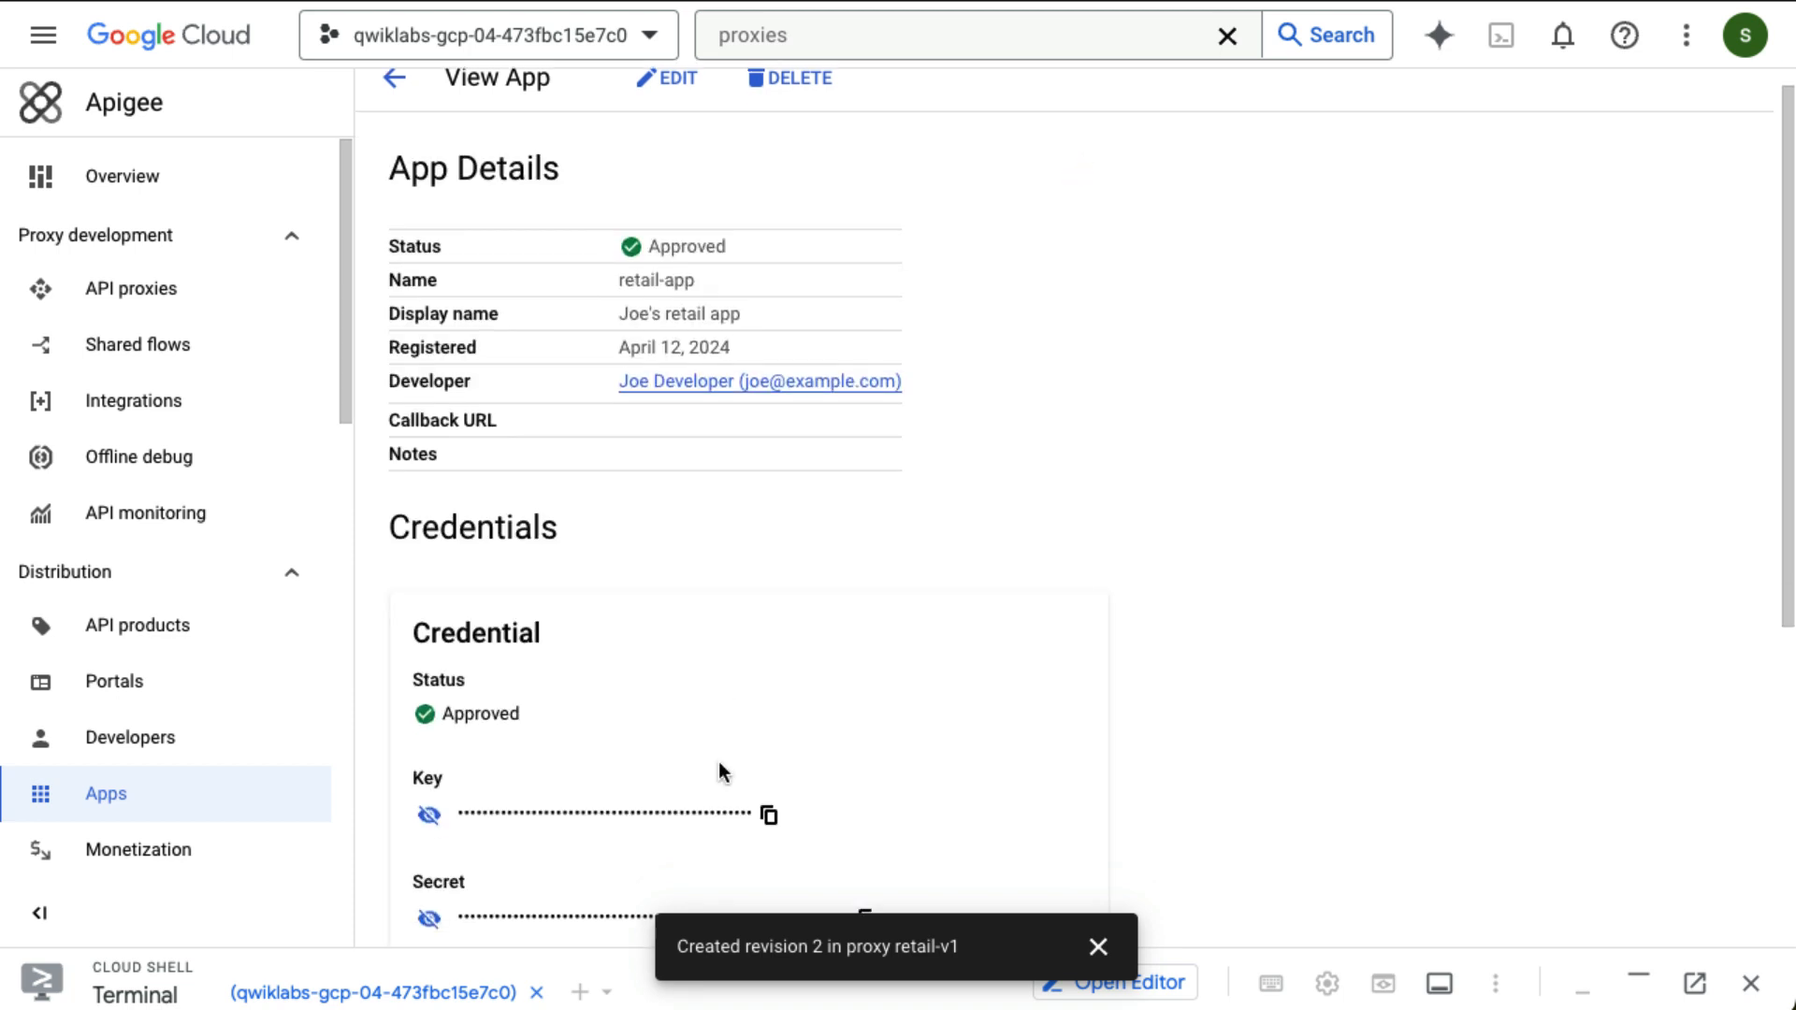
{"action": "scroll", "coordinate": [739, 729], "scroll_direction": "down", "scroll_amount": 3}
{"action": "left_click", "coordinate": [769, 590]}
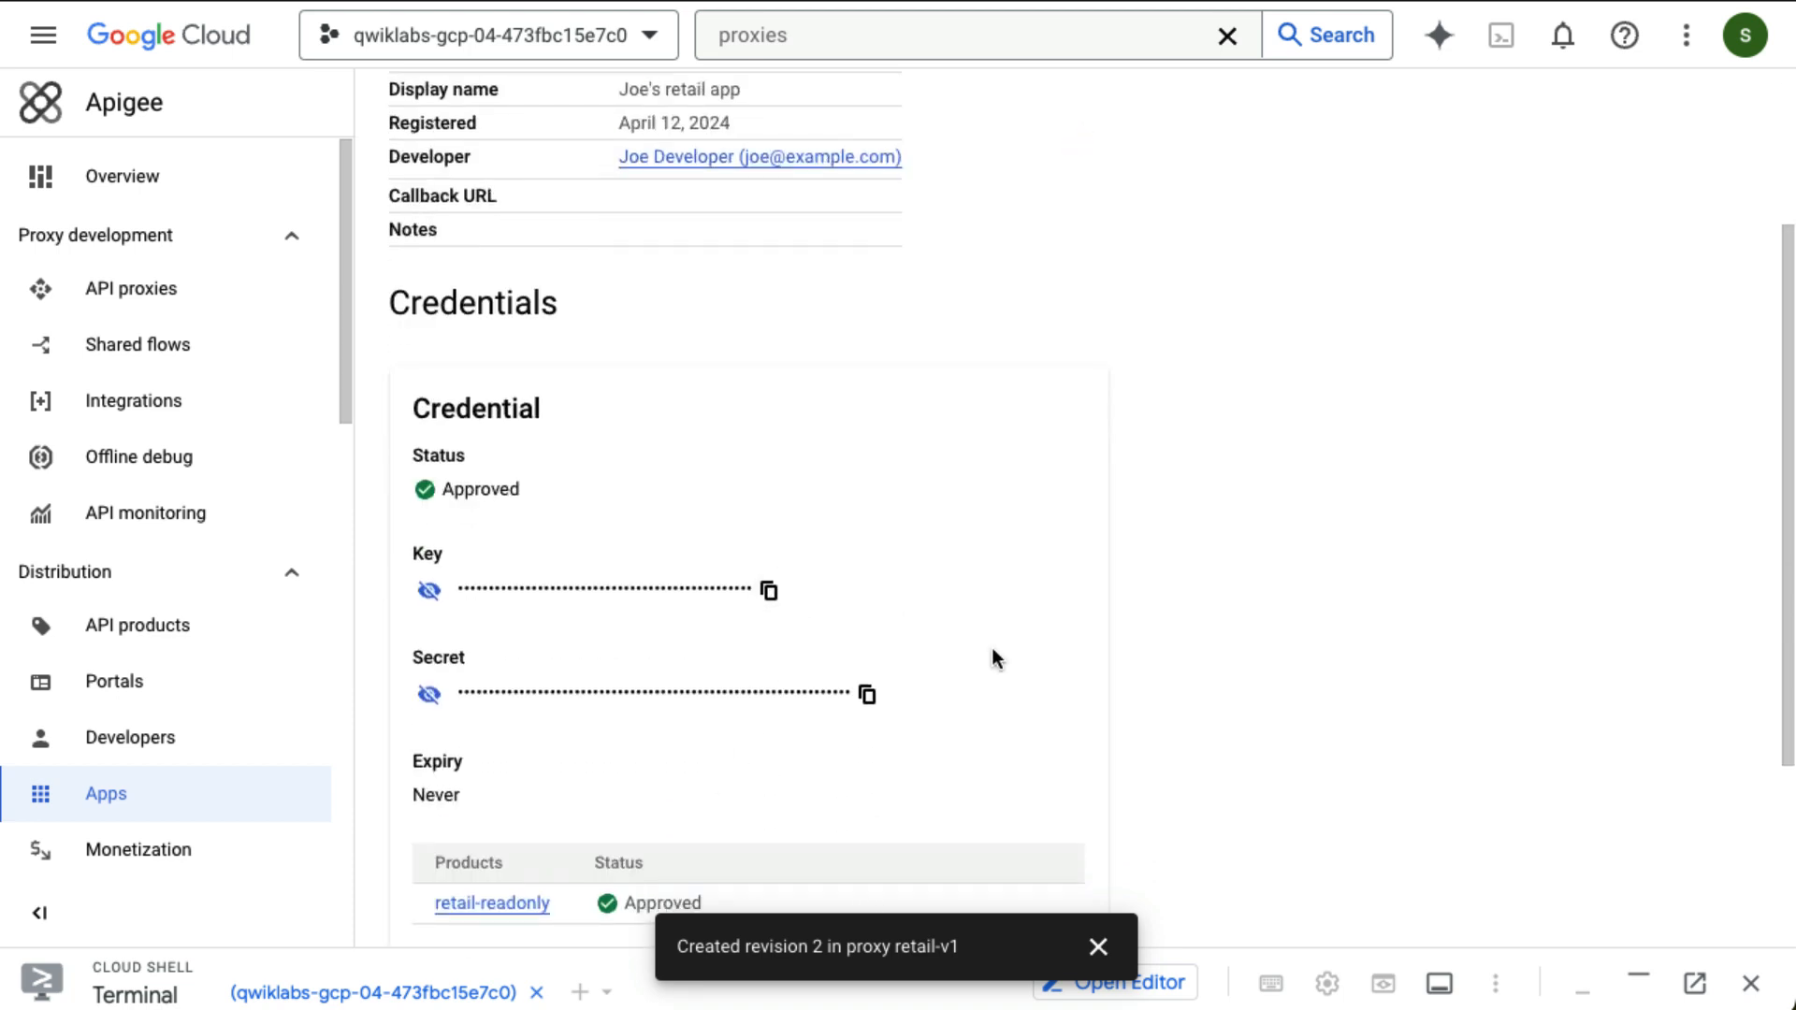
{"action": "left_click", "coordinate": [1096, 945]}
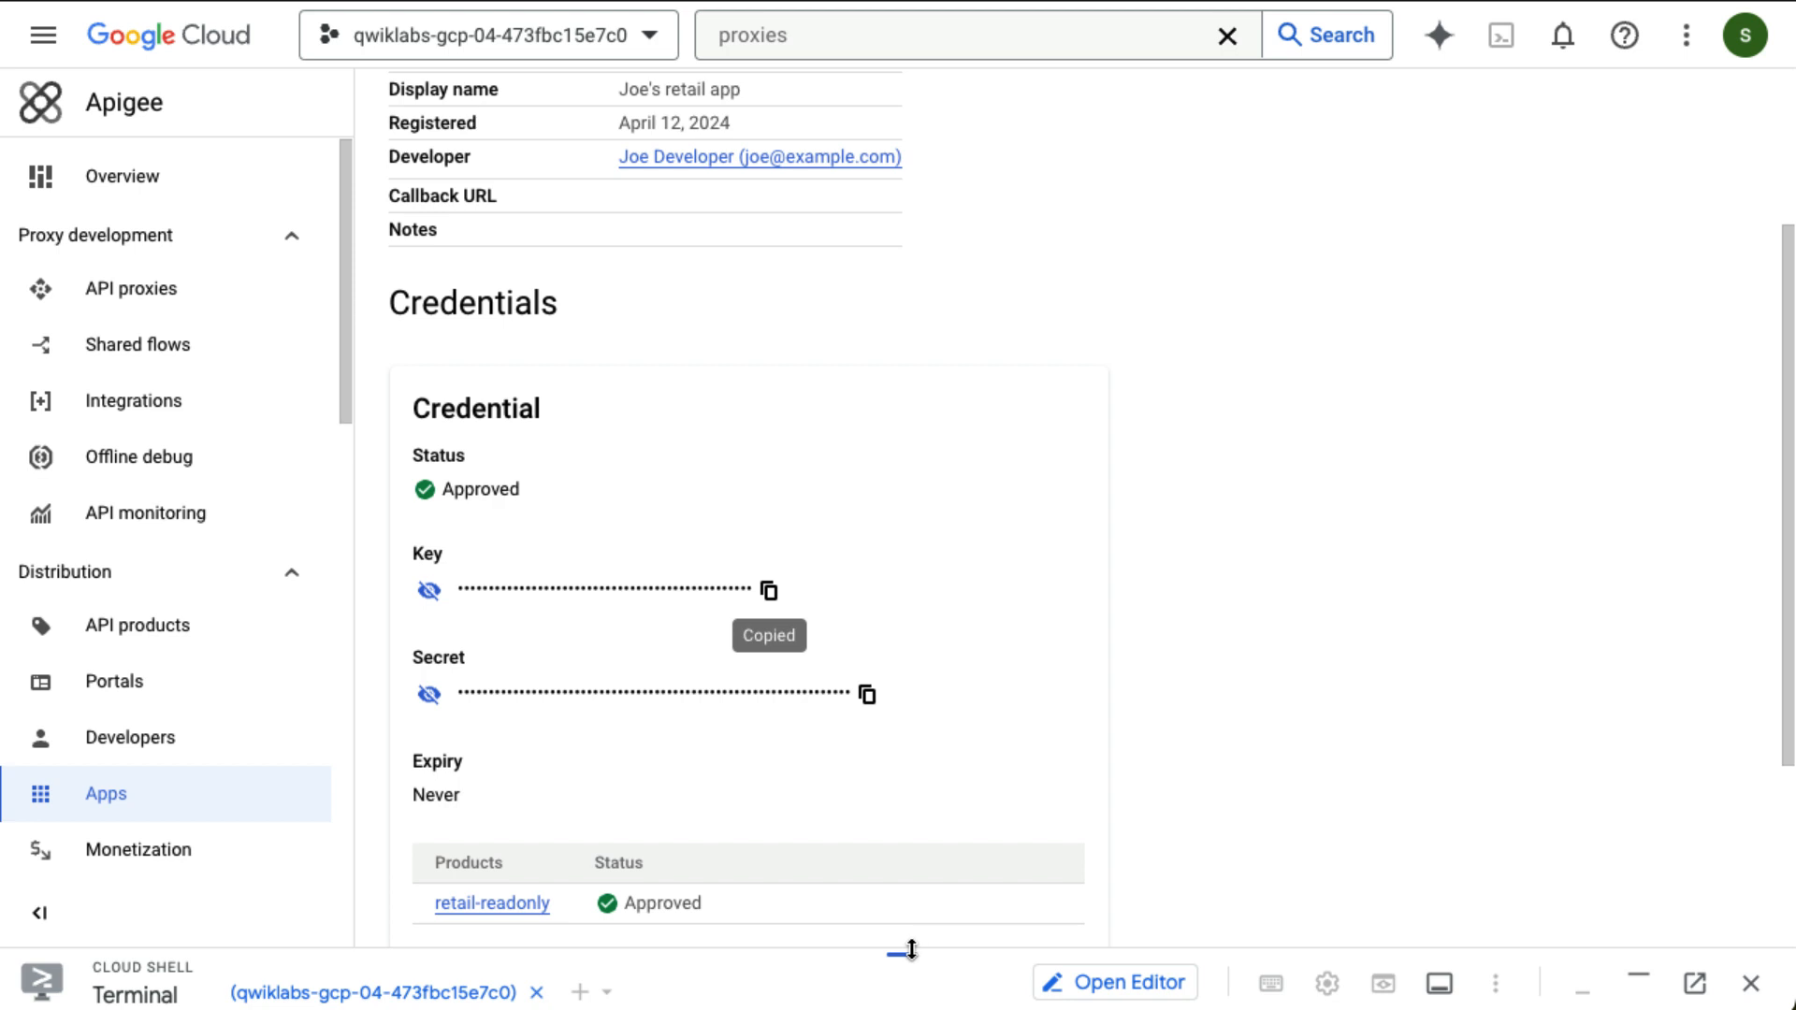
Enlarge the Cloud Shell terminal and export the copied app key as the APP_KEY environment variable.
{"action": "left_click_drag", "start_coordinate": [911, 949], "coordinate": [974, 656]}
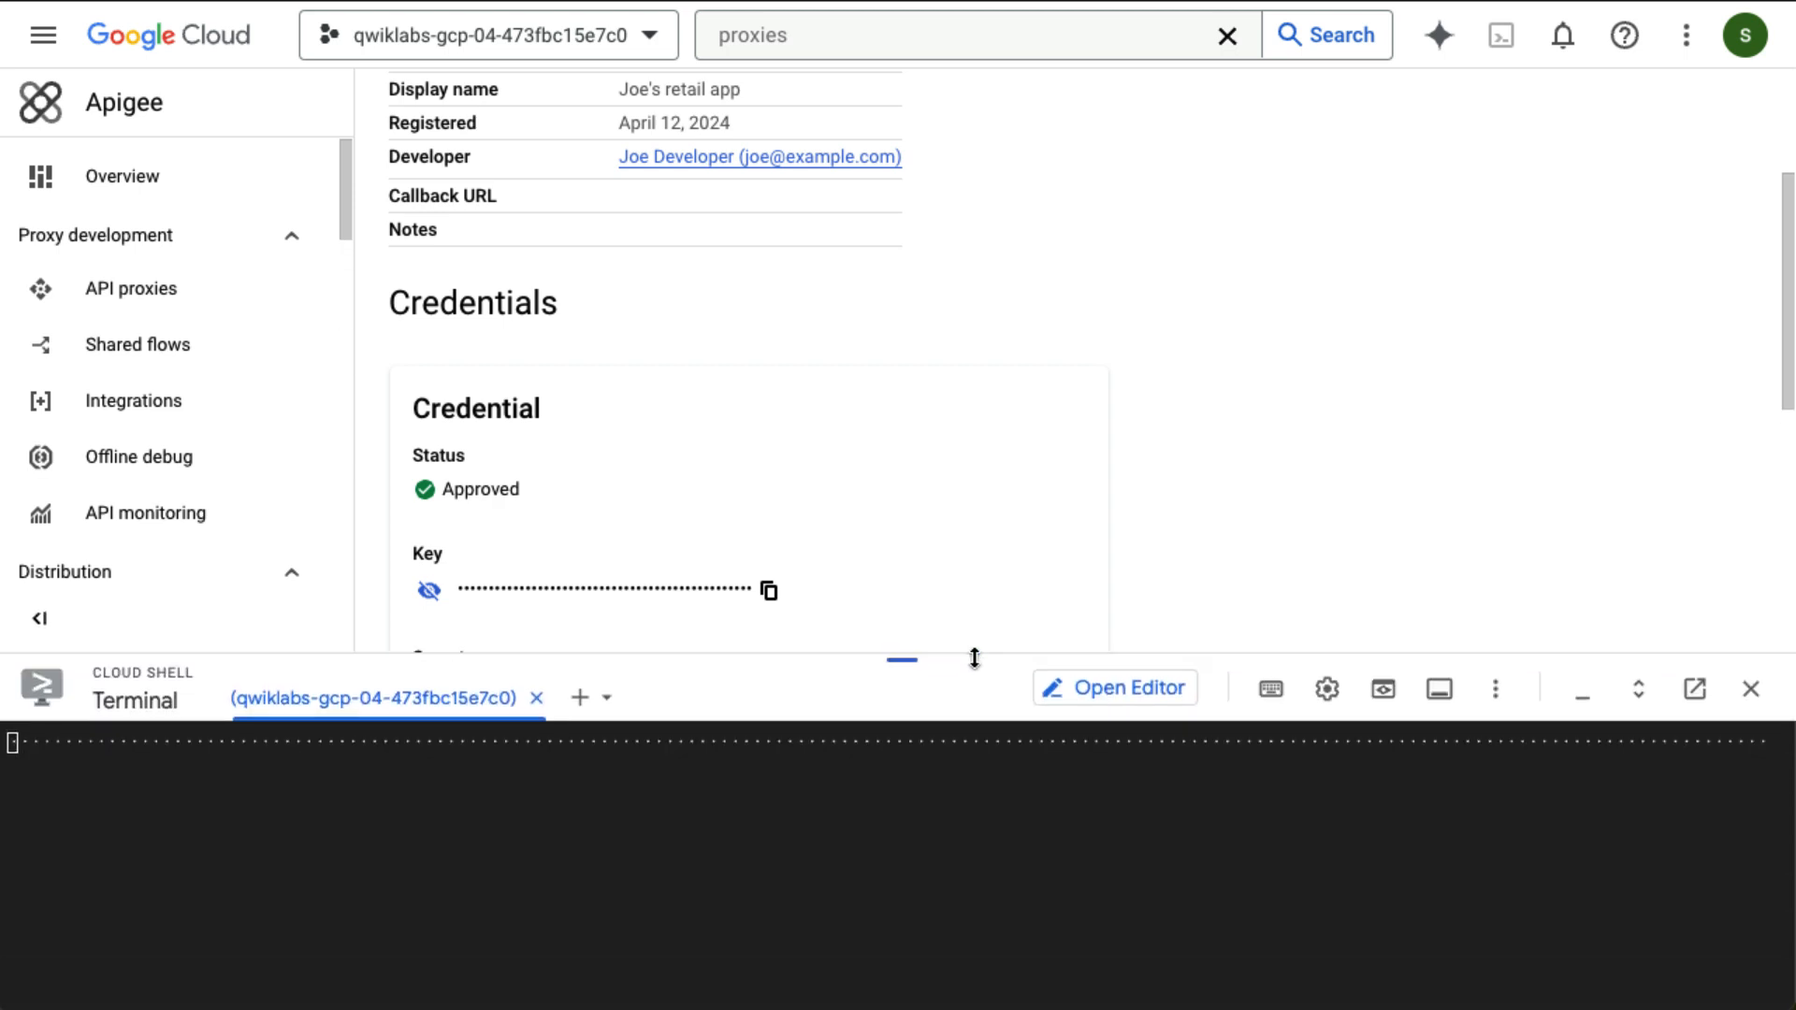
{"action": "left_click", "coordinate": [995, 856]}
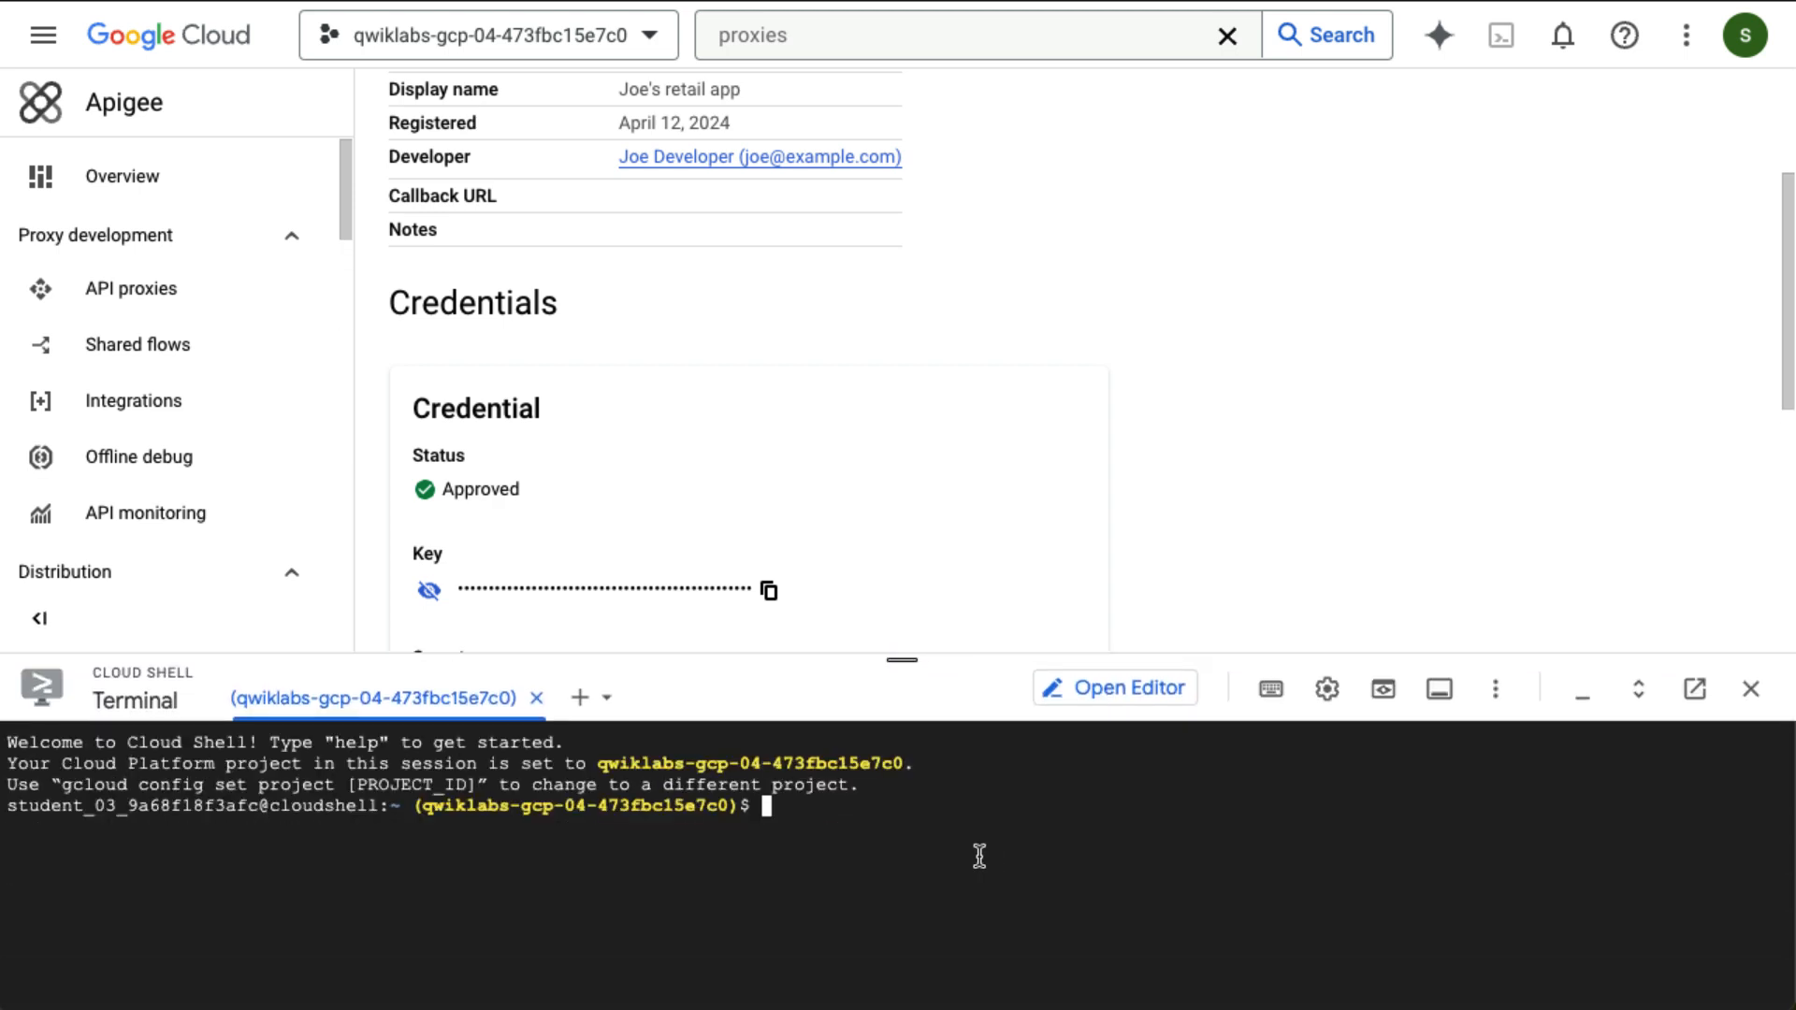
{"action": "type", "text": "export APP_KEY="}
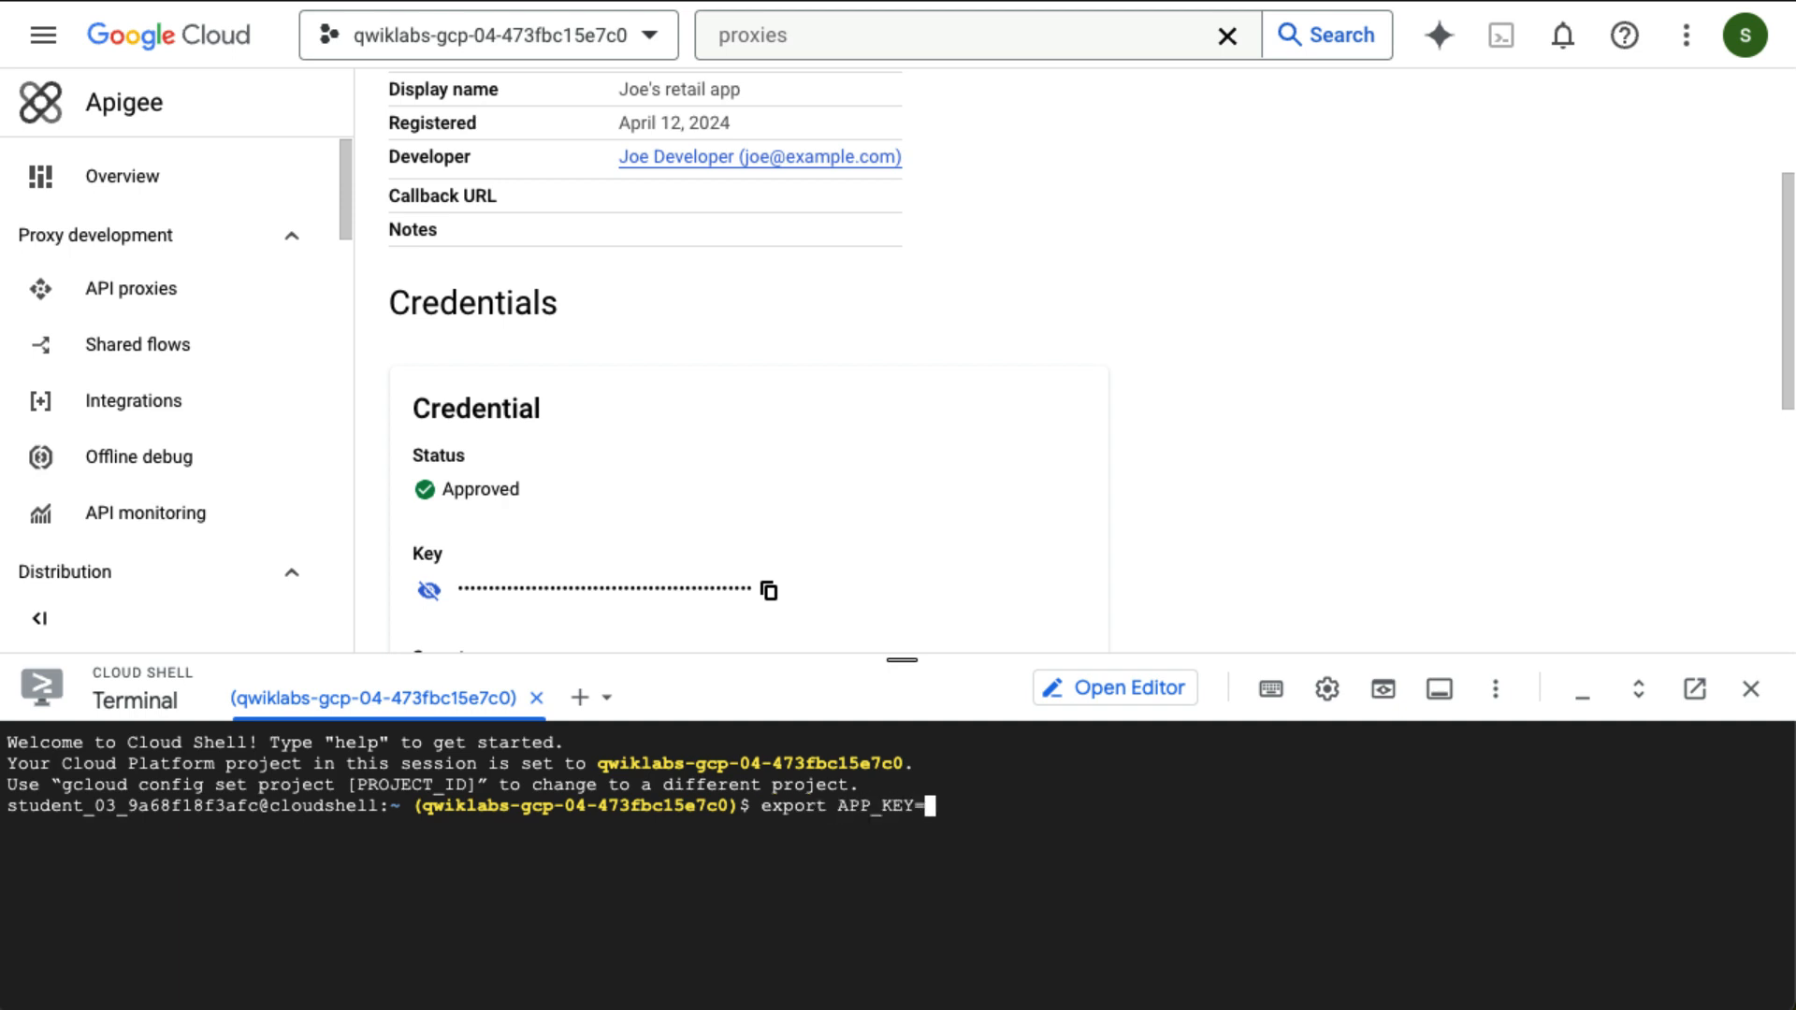
{"action": "key", "text": "ctrl+v"}
{"action": "key", "text": "Return"}
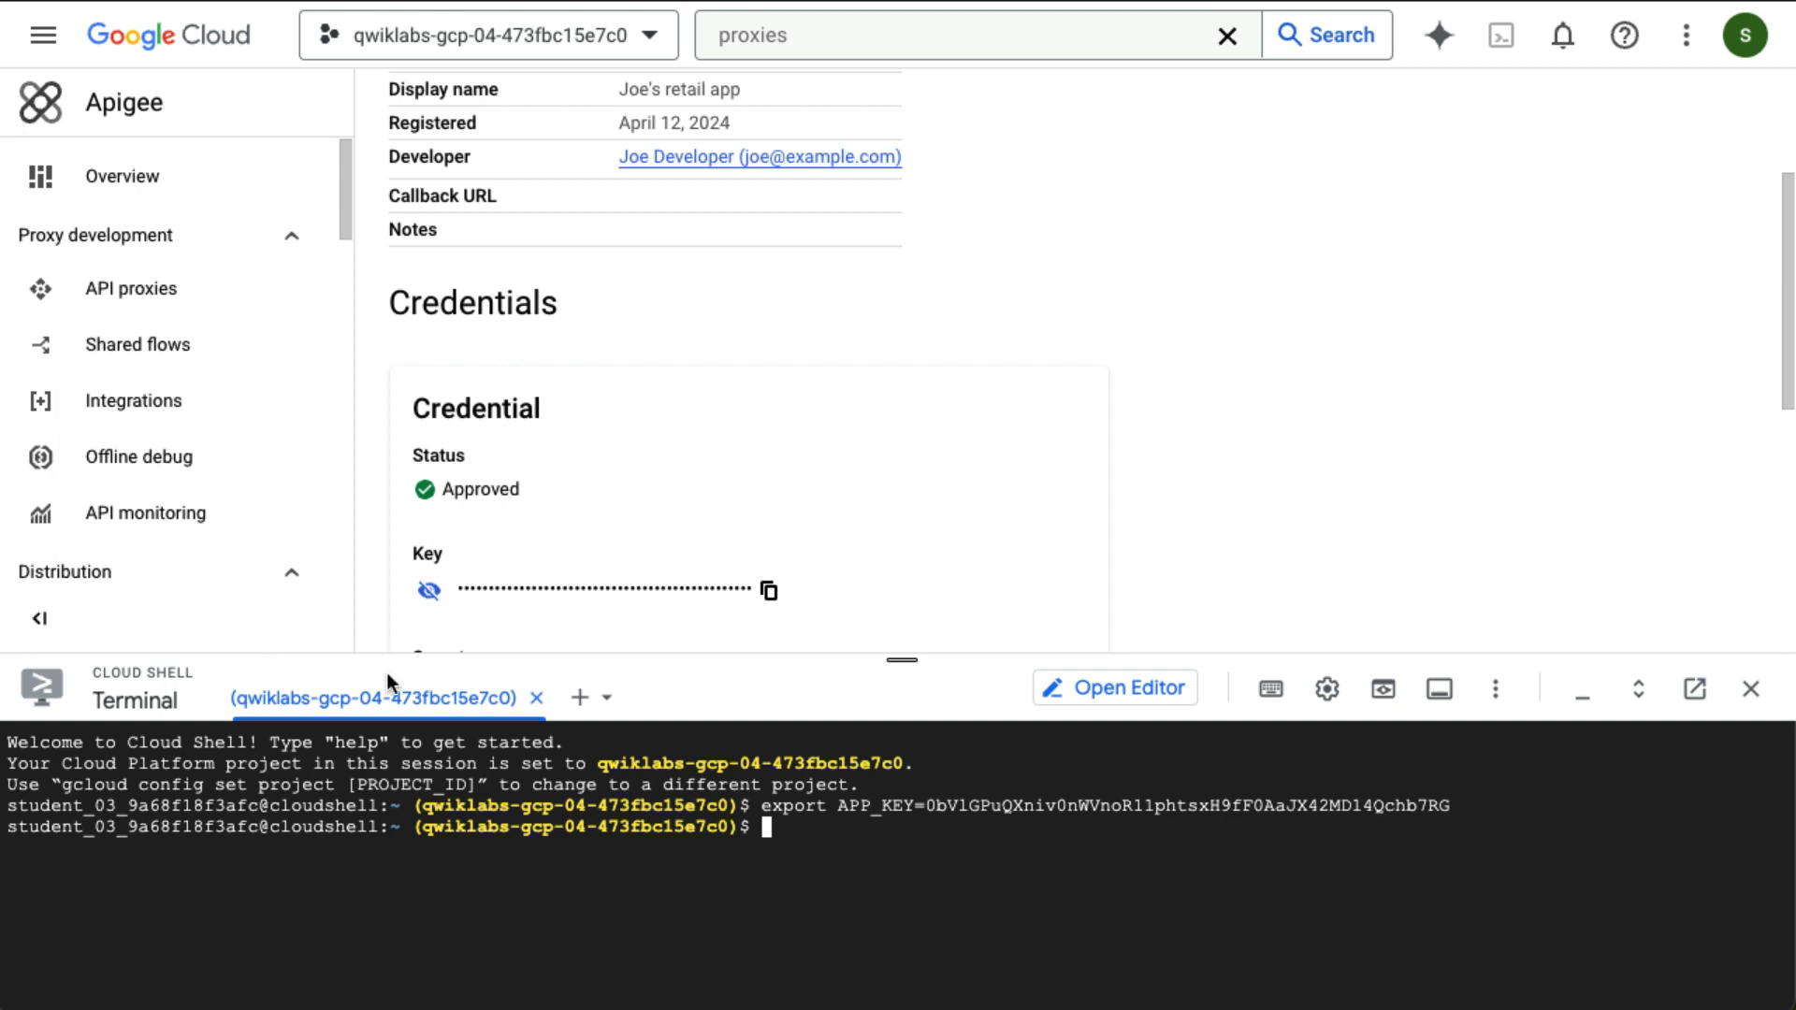
Copy the app's credential secret, export it in Cloud Shell as the APP_SECRET environment variable, and clear the terminal.
{"action": "scroll", "coordinate": [806, 606], "scroll_direction": "down", "scroll_amount": 1}
{"action": "left_click", "coordinate": [866, 581]}
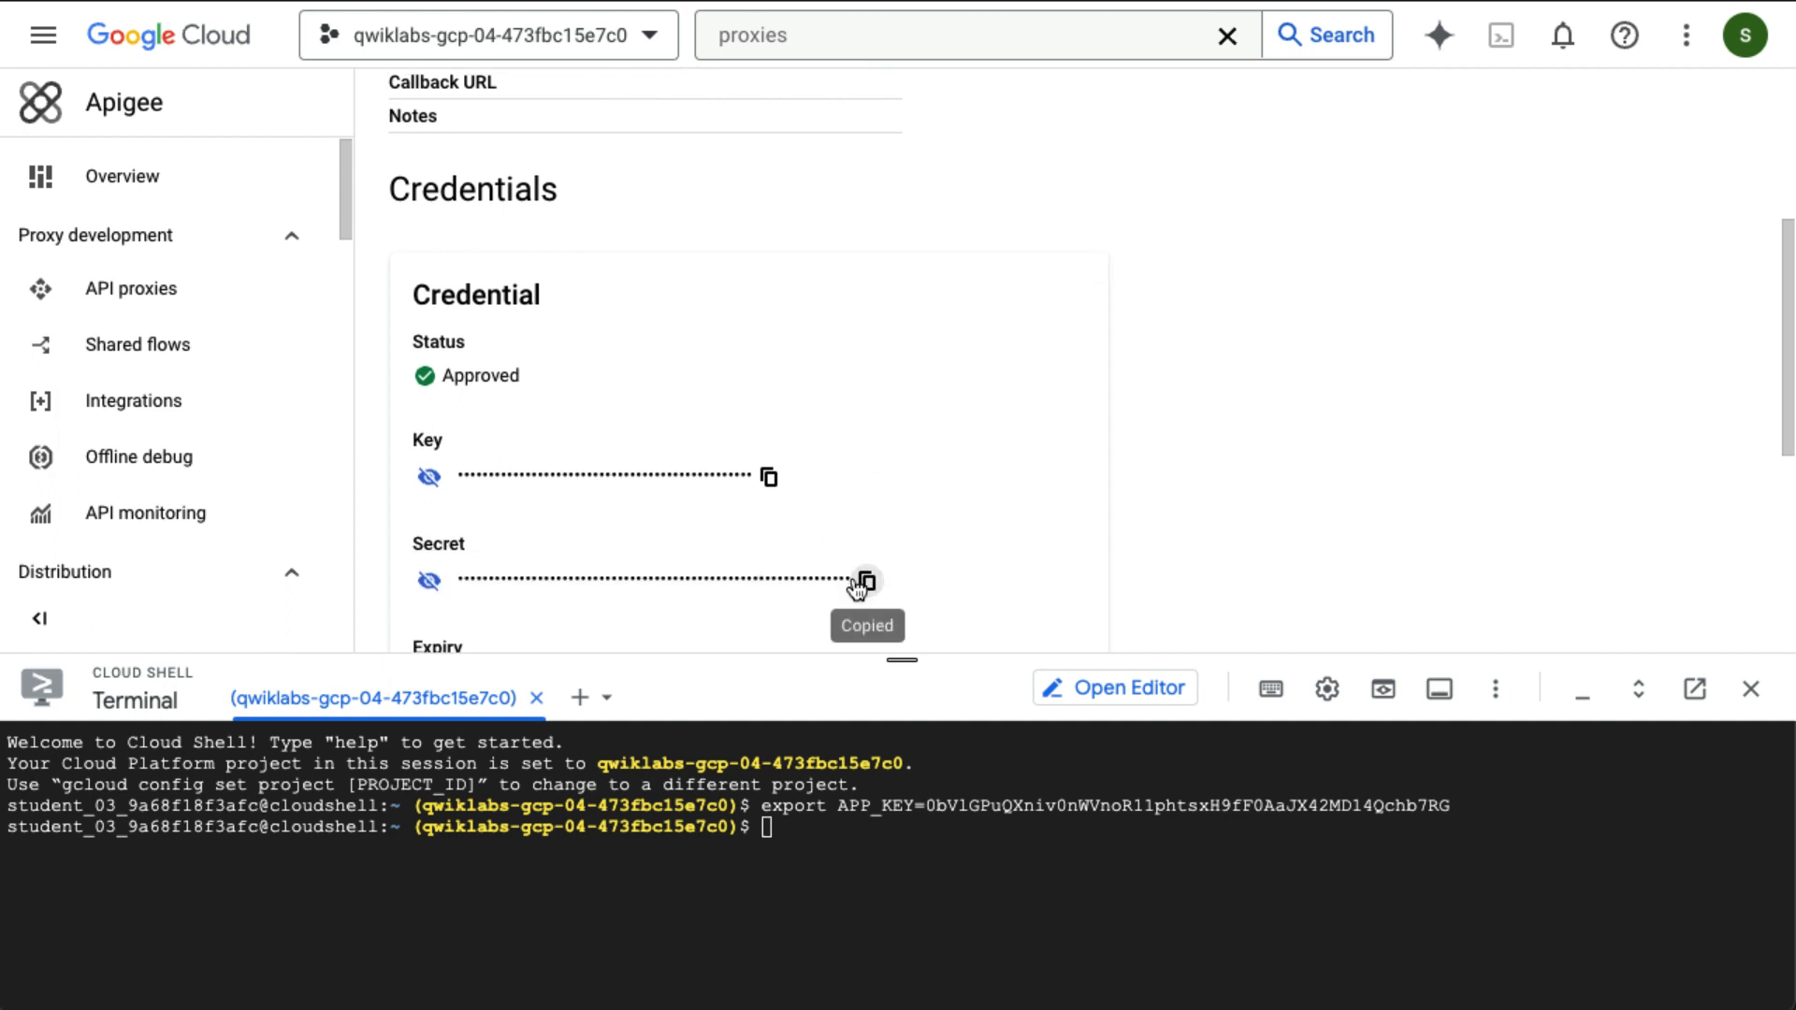
{"action": "type", "text": "epo"}
{"action": "key", "text": "BackSpace"}
{"action": "key", "text": "BackSpace"}
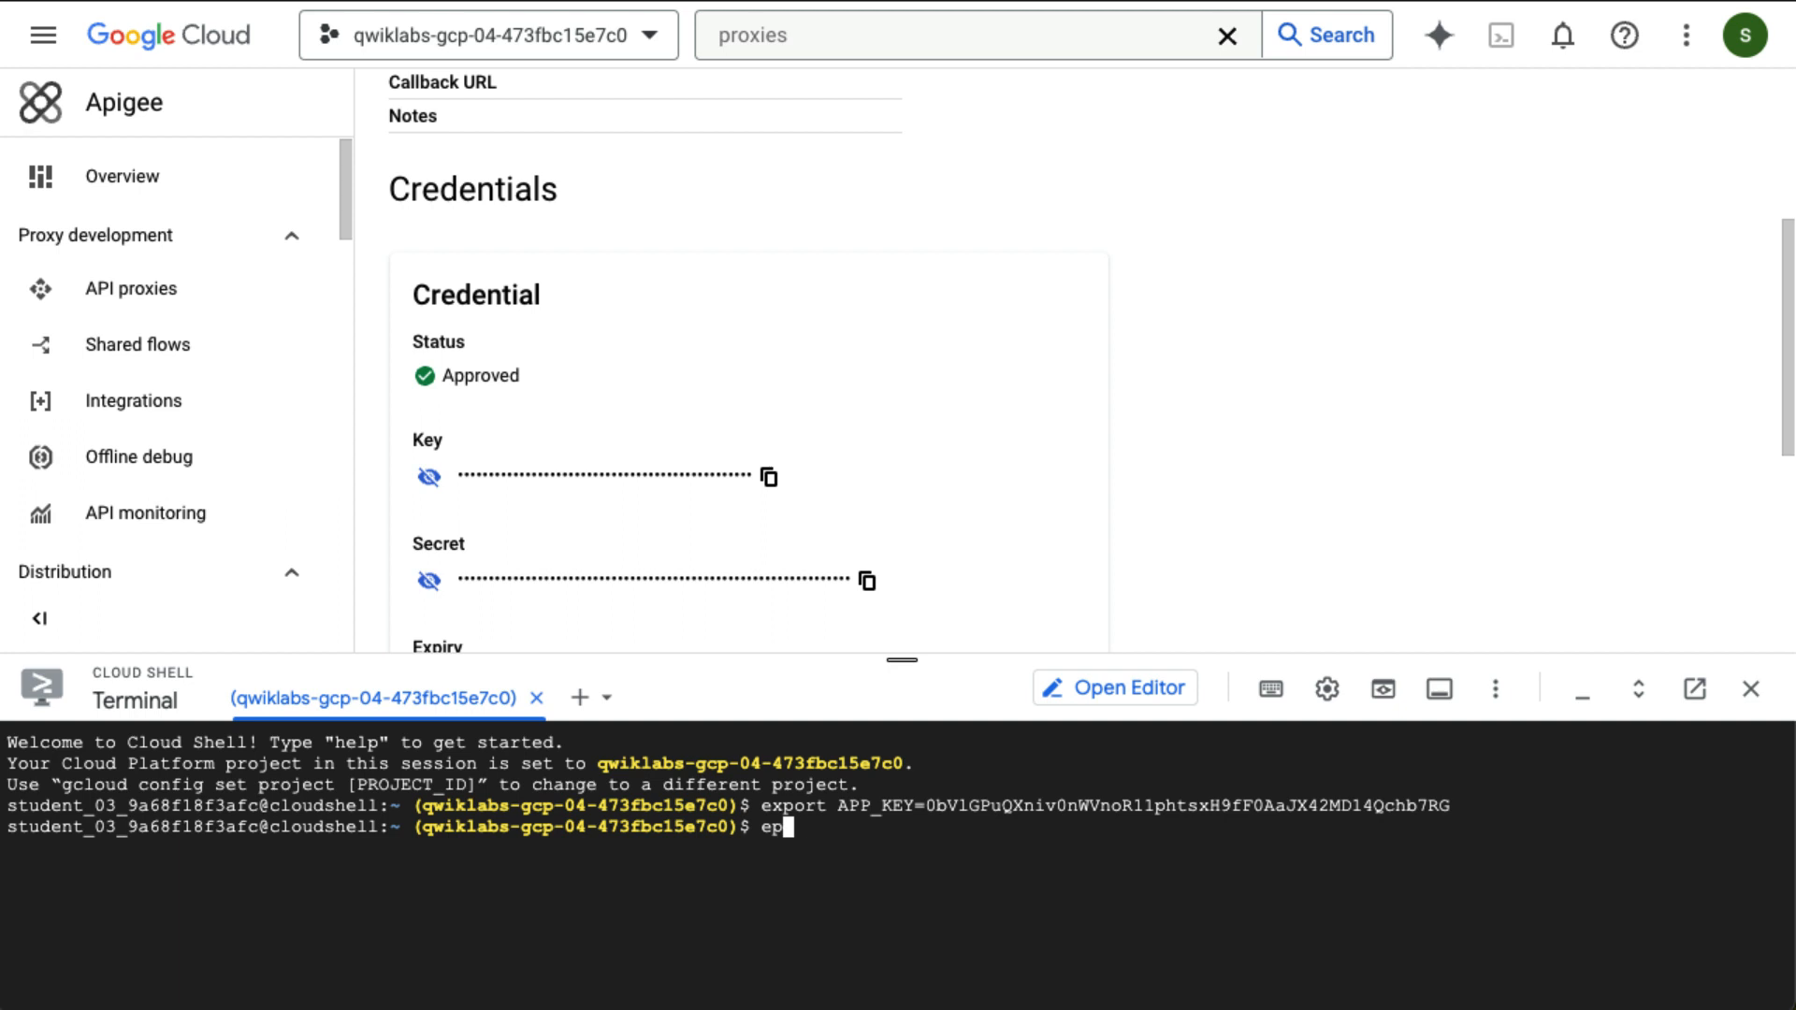
{"action": "type", "text": "xport APP_SECRET="}
{"action": "key", "text": "ctrl+v"}
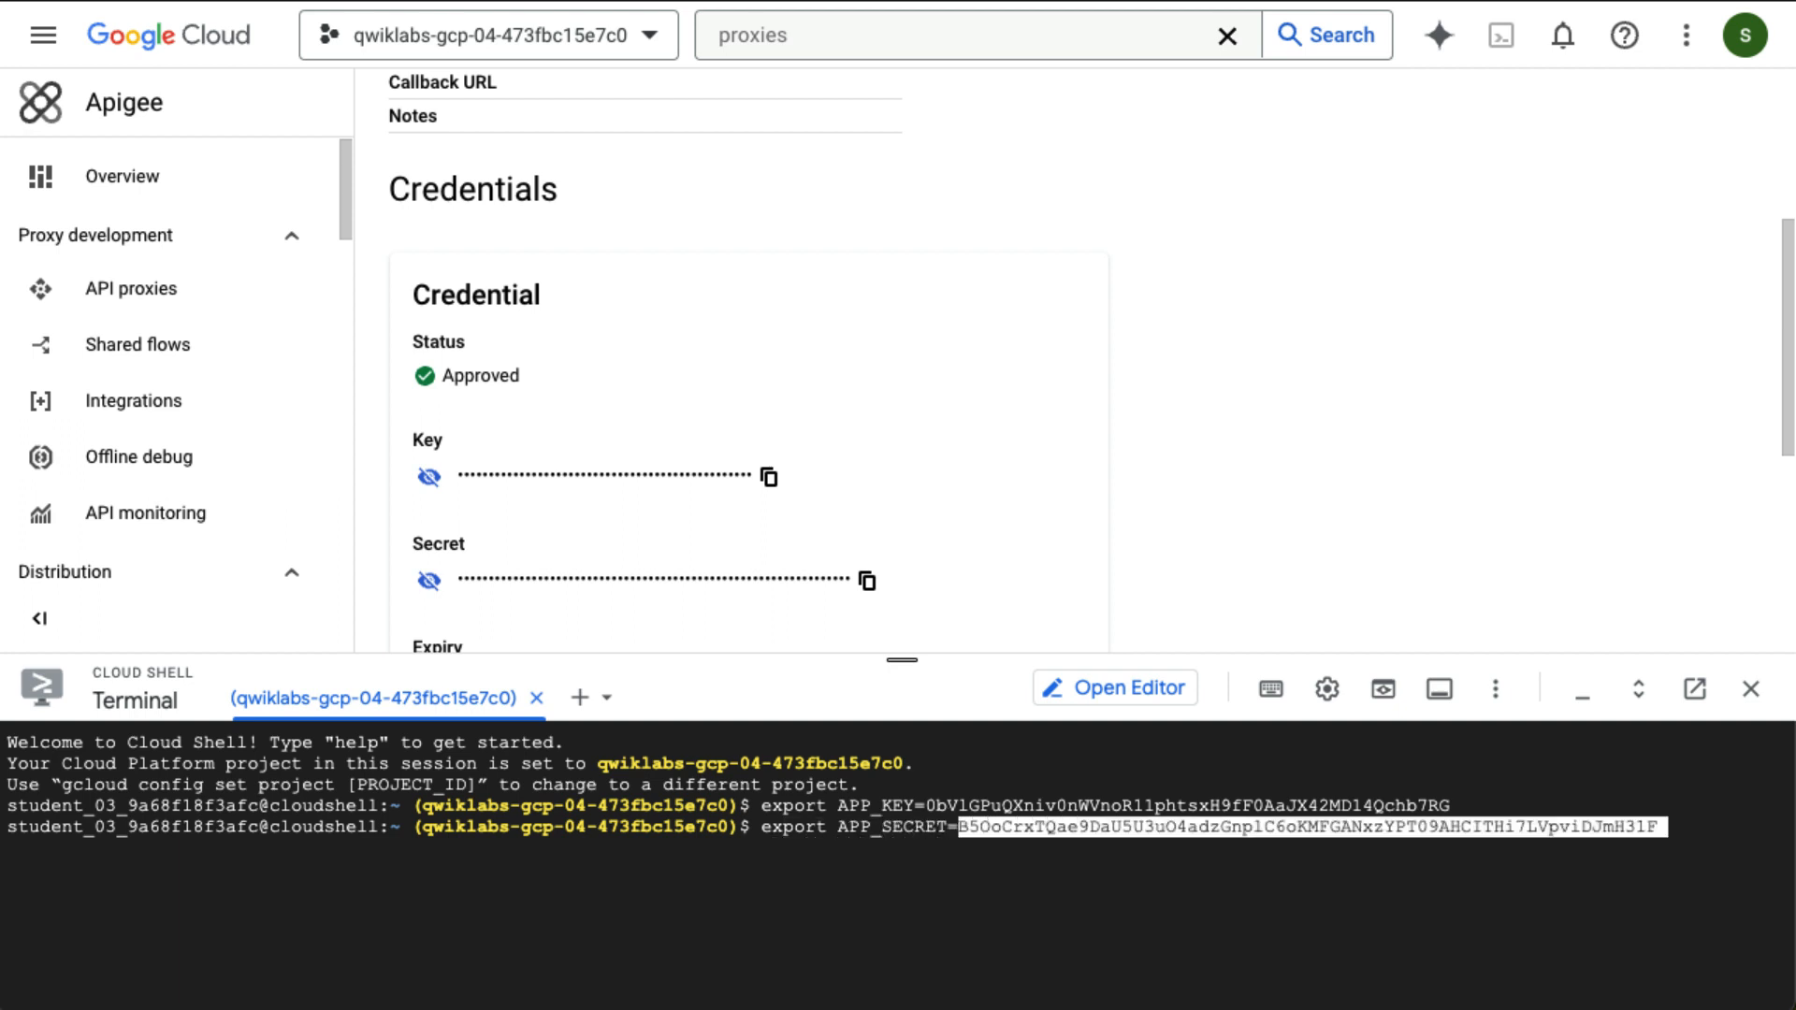
{"action": "key", "text": "Return"}
{"action": "key", "text": "Return"}
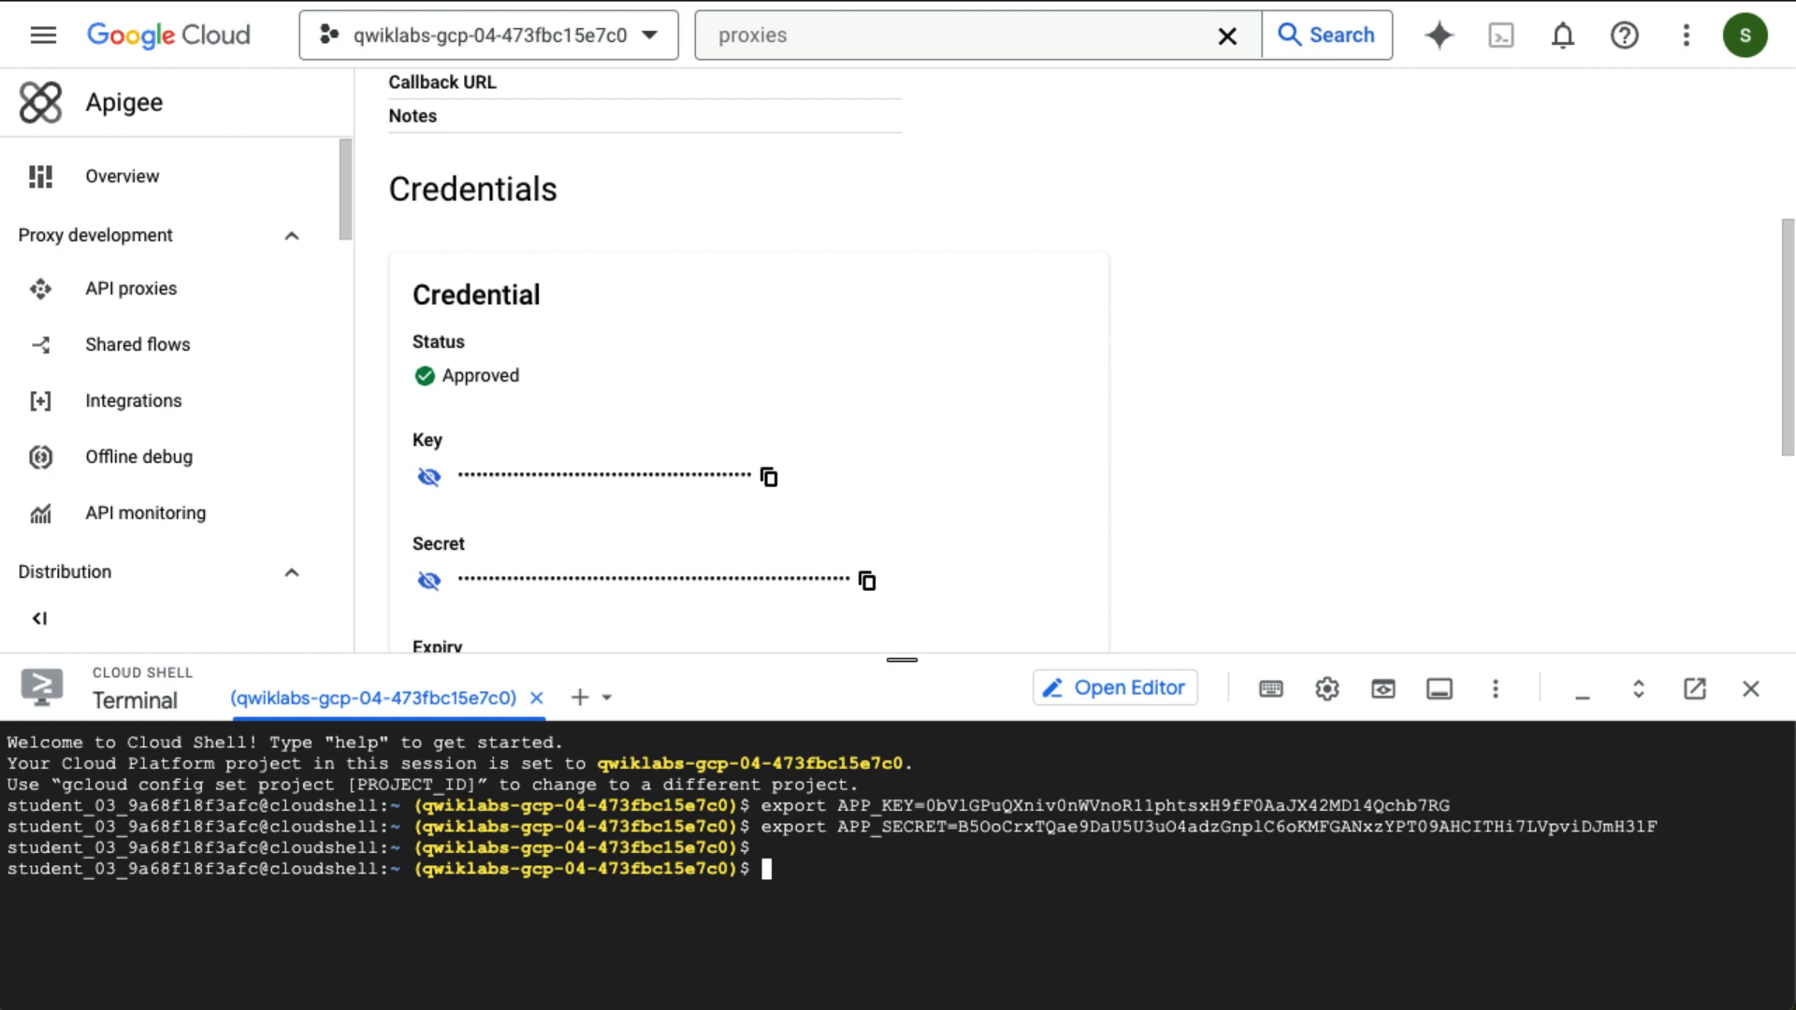
{"action": "key", "text": "ctrl+l"}
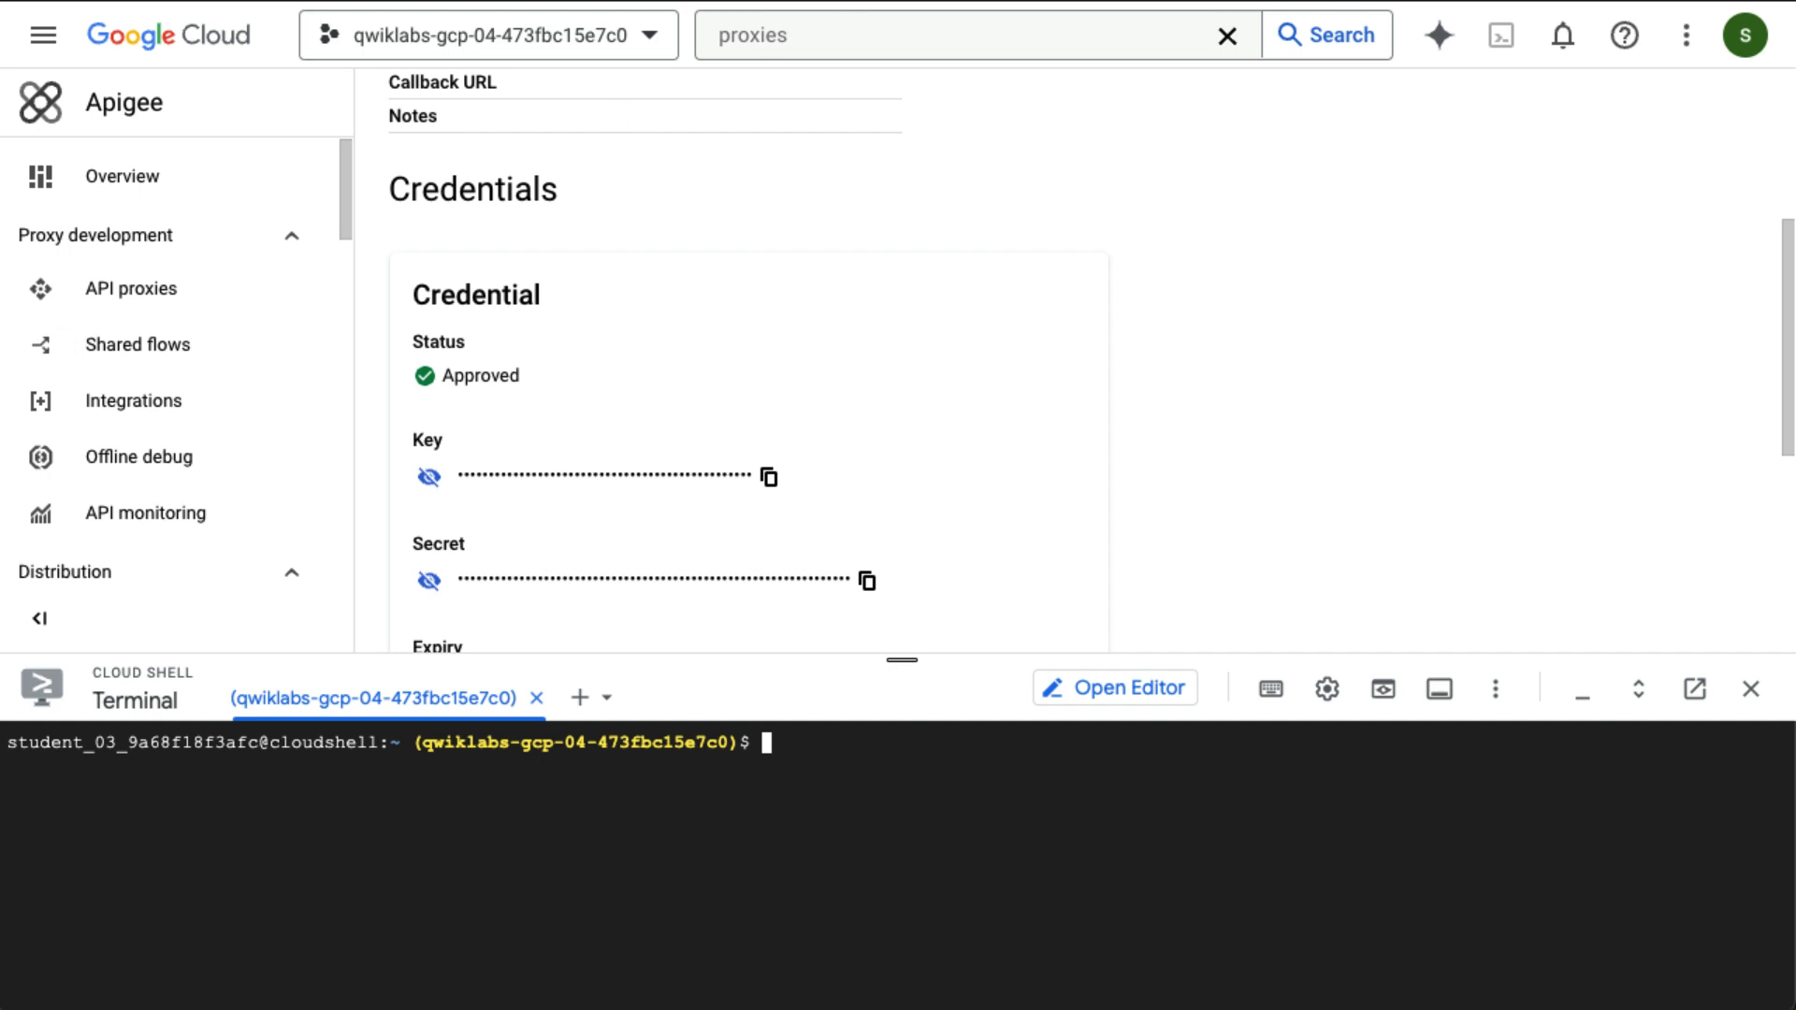
Open the retail-v1 proxy's overview to check its deployment in the eval environment.
{"action": "left_click", "coordinate": [183, 302]}
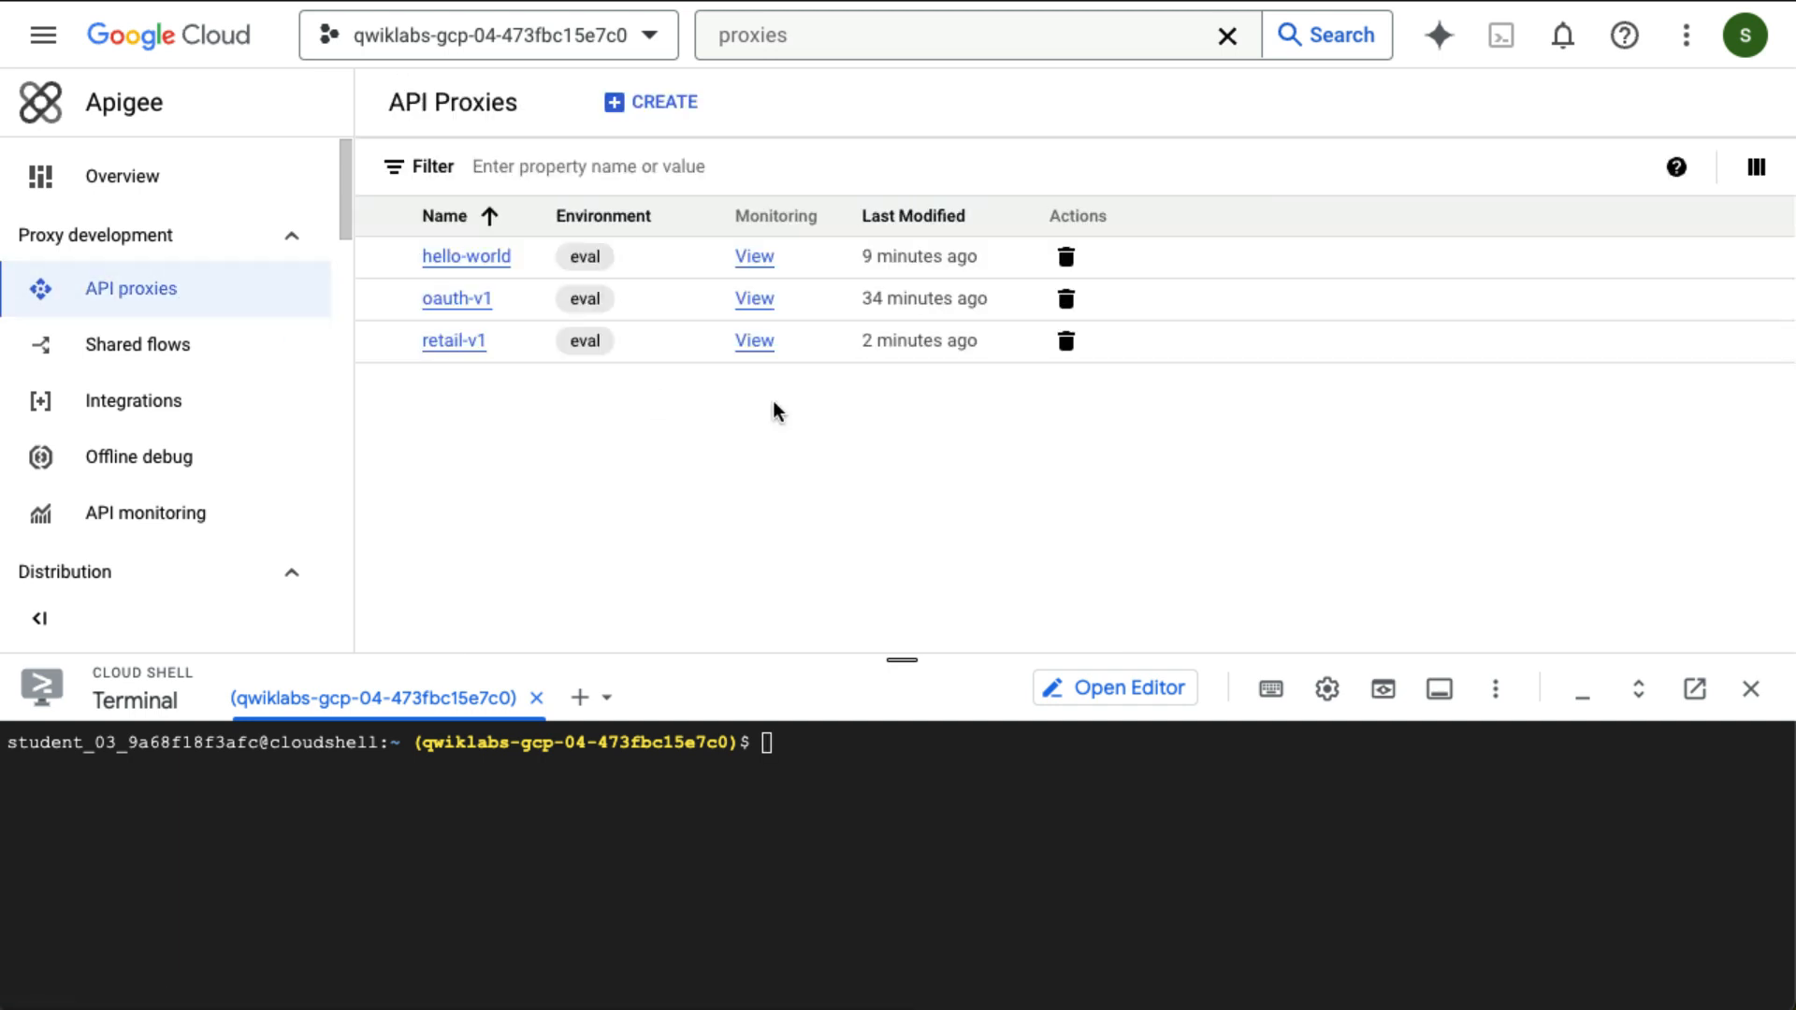
{"action": "left_click", "coordinate": [472, 347]}
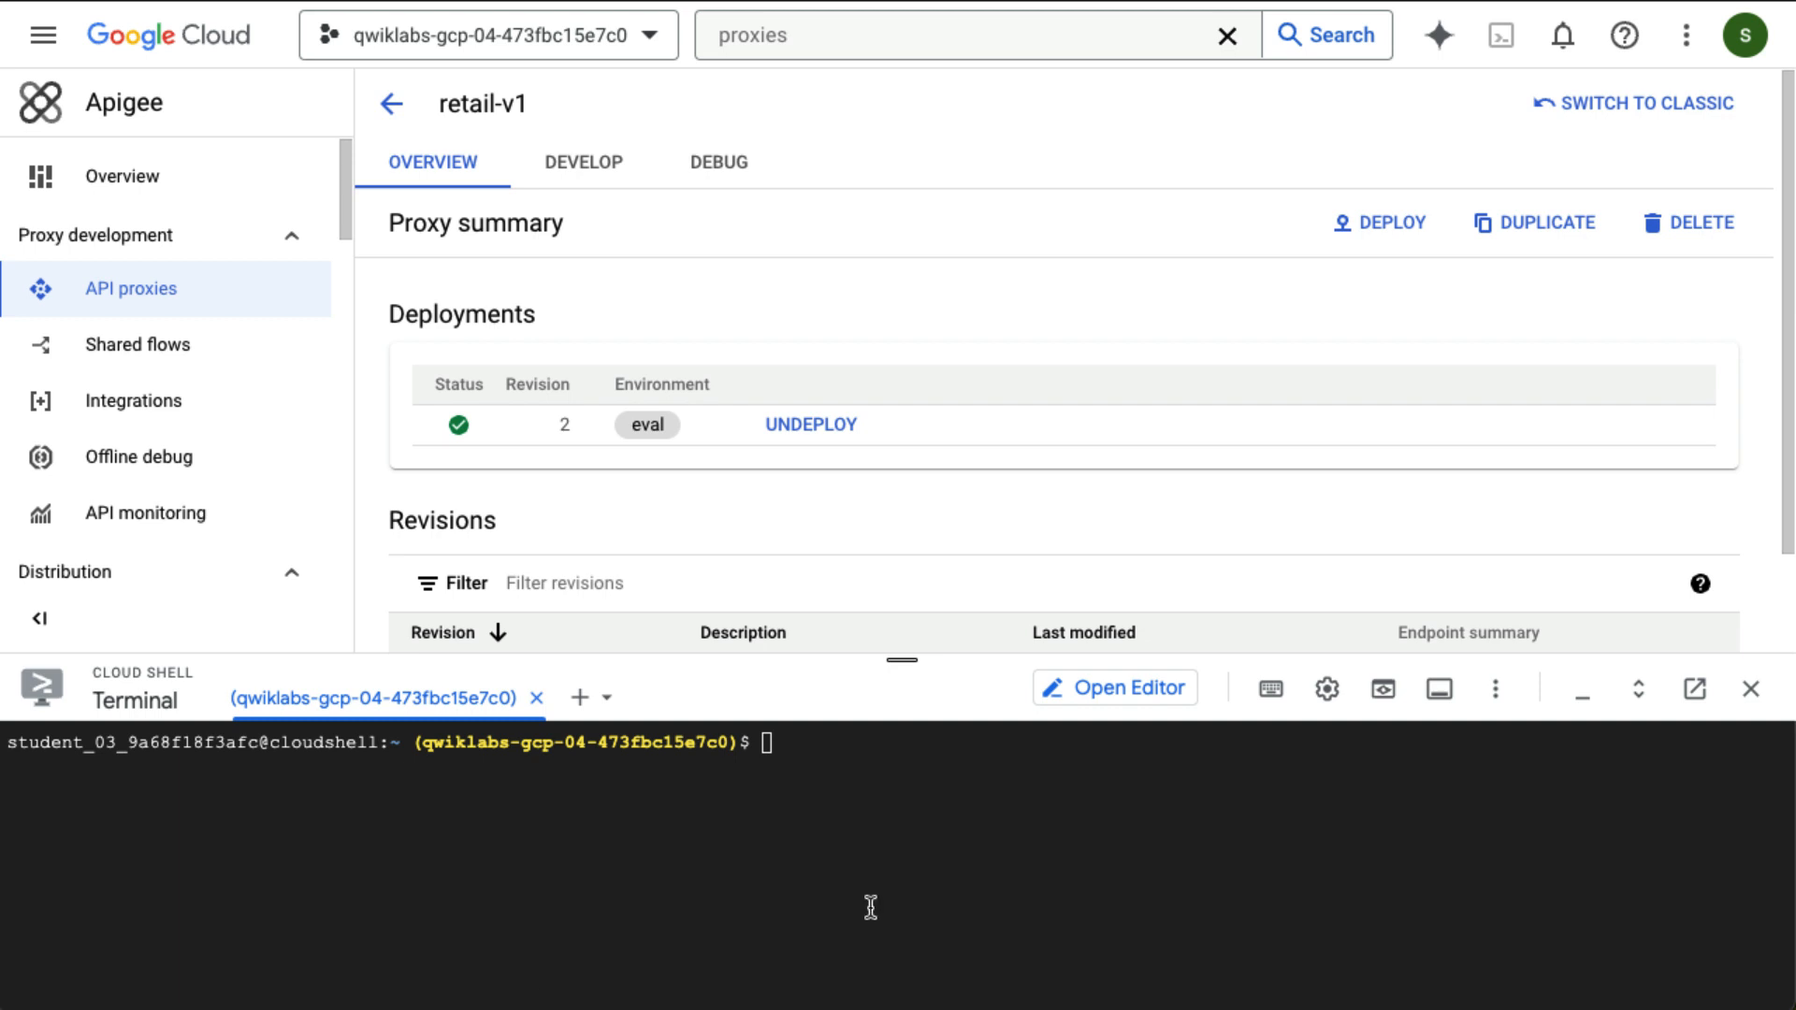
Request an access token by POSTing grant_type=client_credentials to /oauth/v1/token with ${APP_KEY}:${APP_SECRET}, formatting the output with json_pp.
{"action": "key", "text": "ctrl+v"}
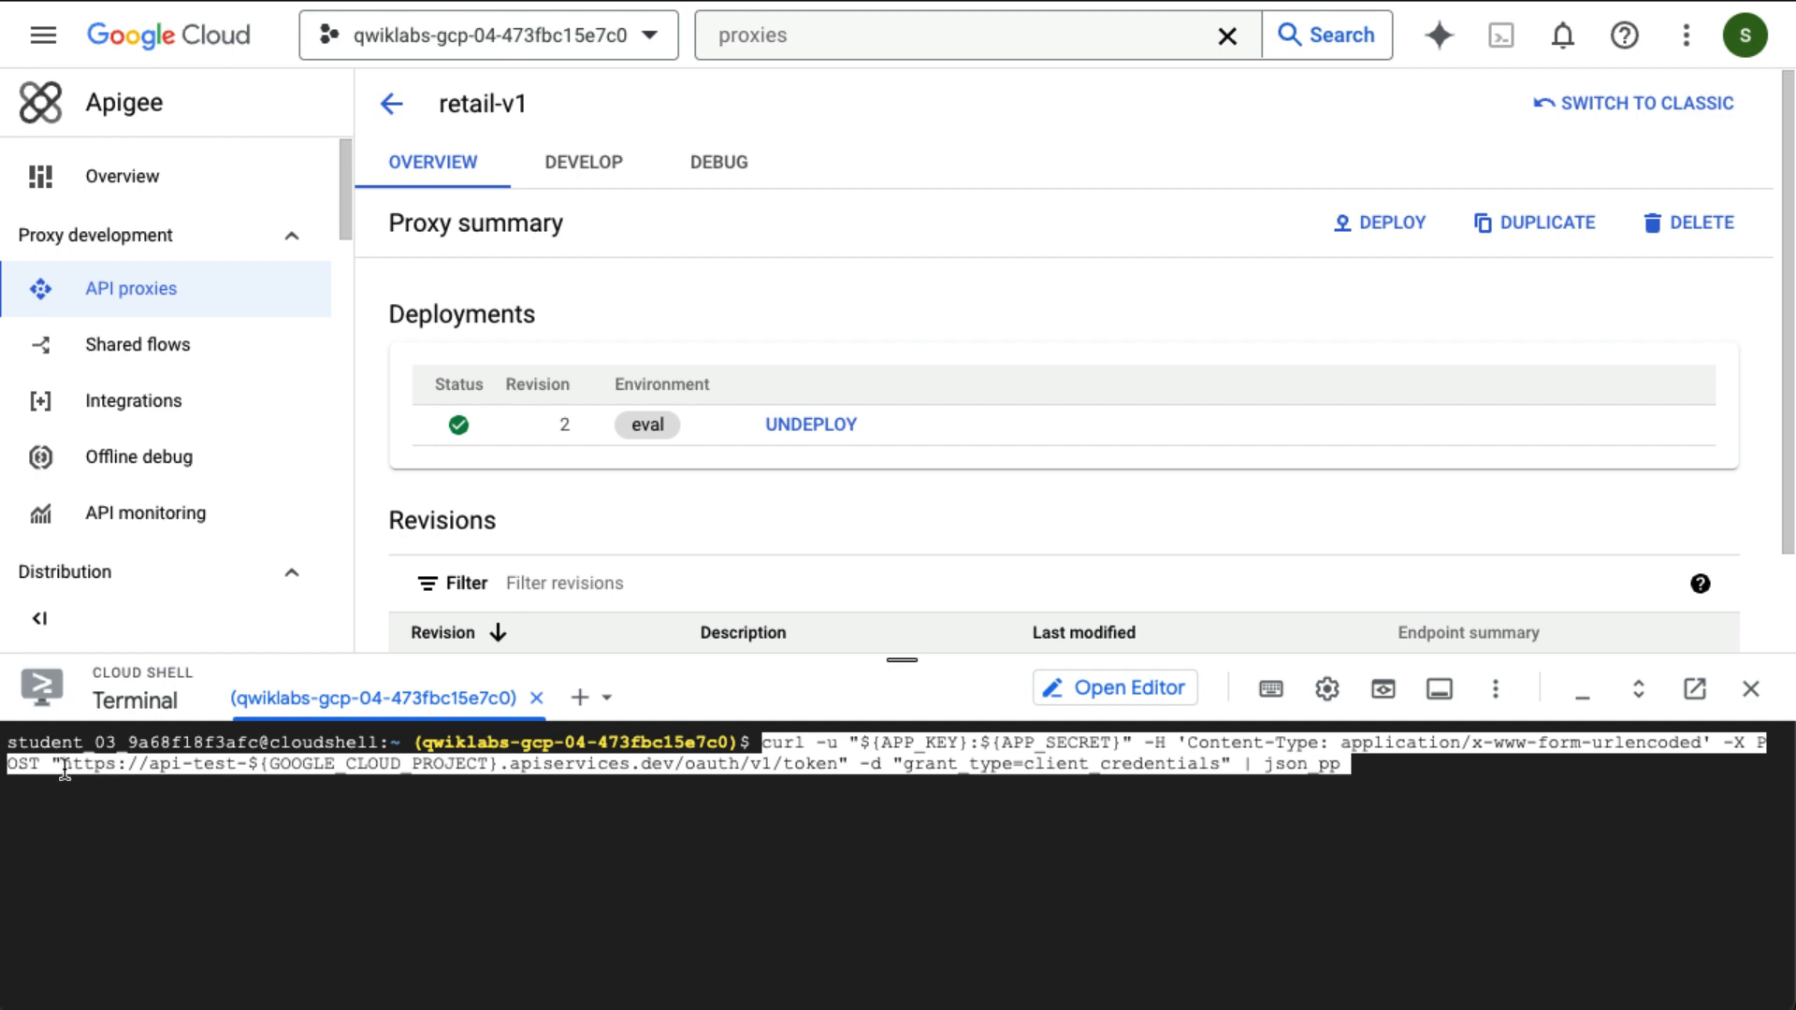
{"action": "left_click_drag", "start_coordinate": [64, 765], "coordinate": [828, 765]}
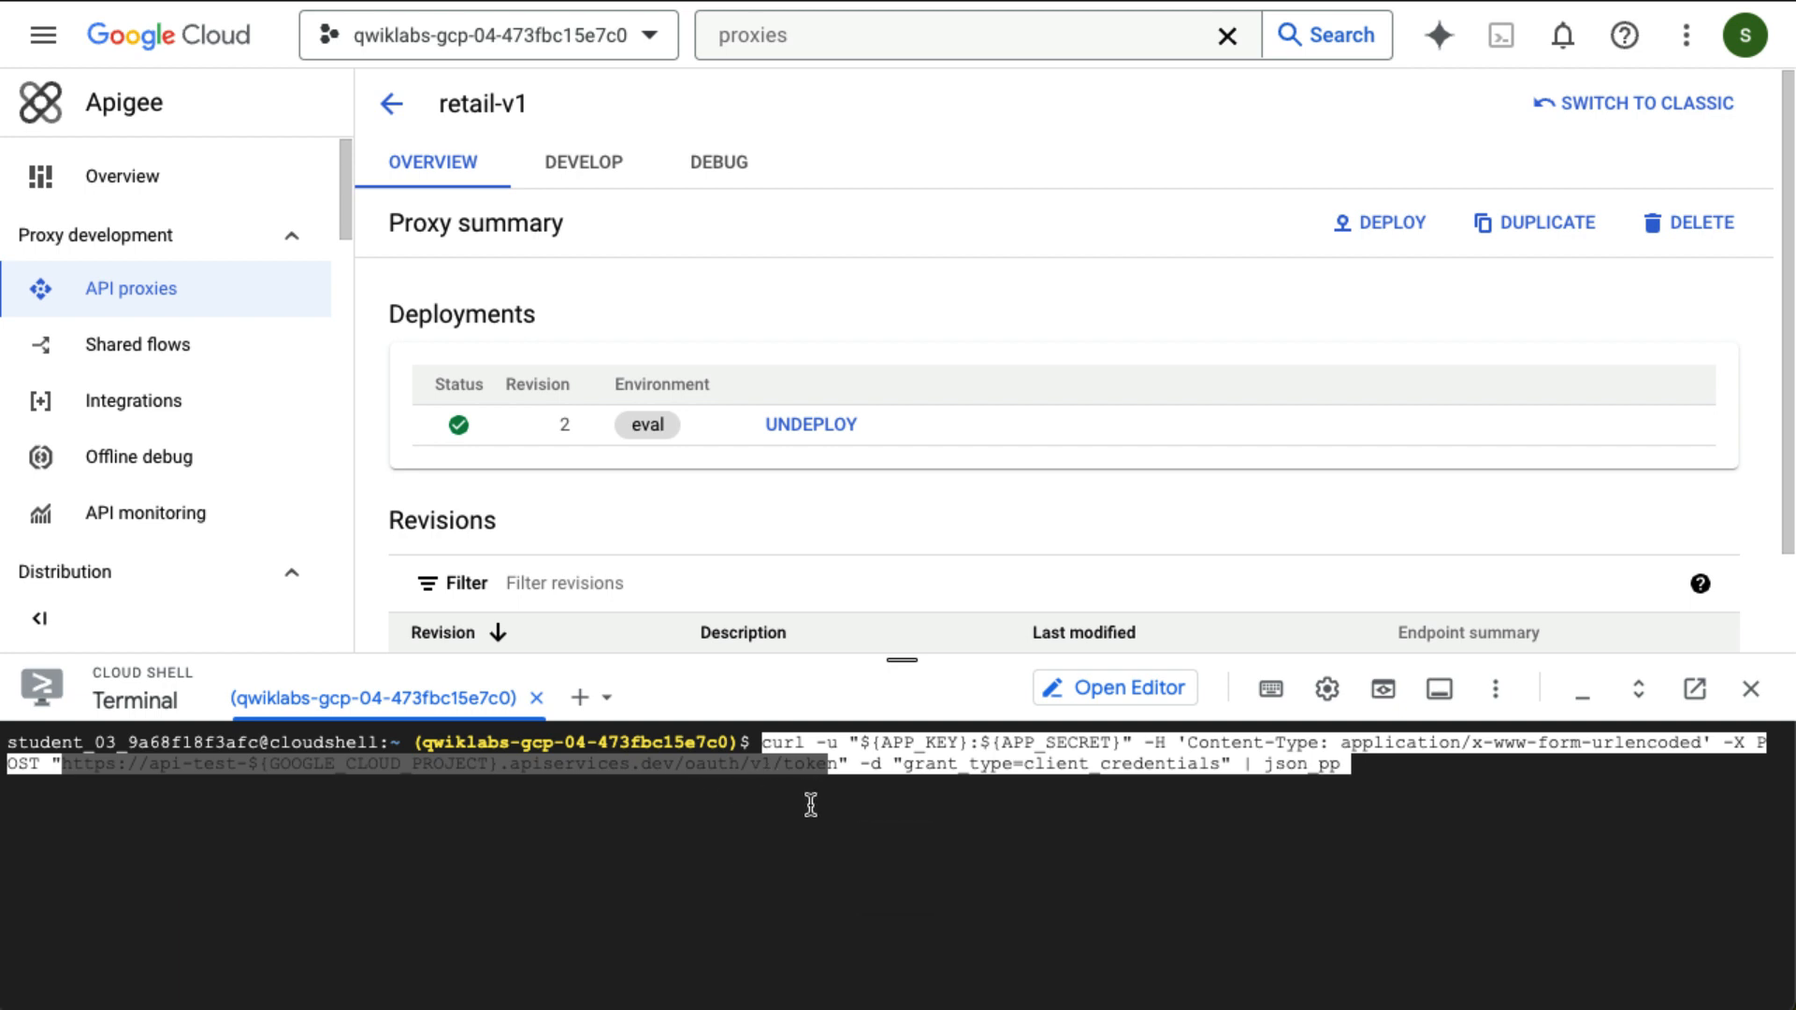
{"action": "left_click", "coordinate": [803, 795]}
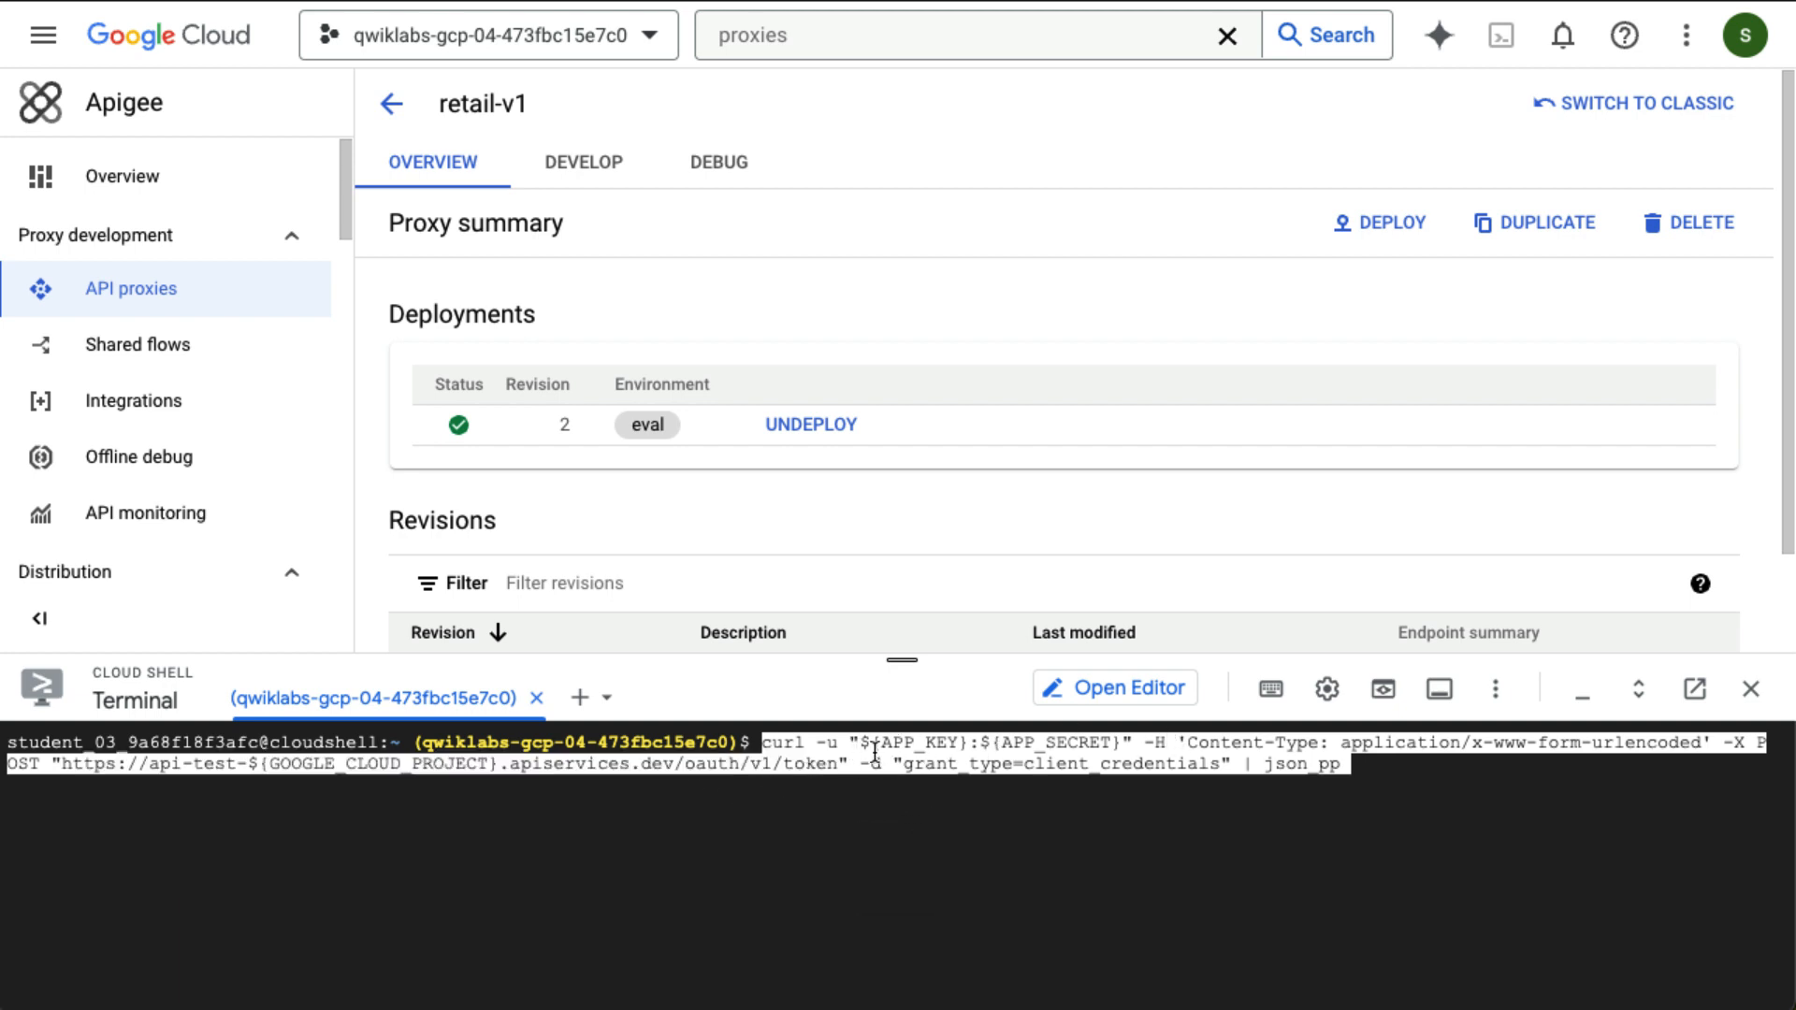
{"action": "left_click_drag", "start_coordinate": [850, 745], "coordinate": [1123, 741]}
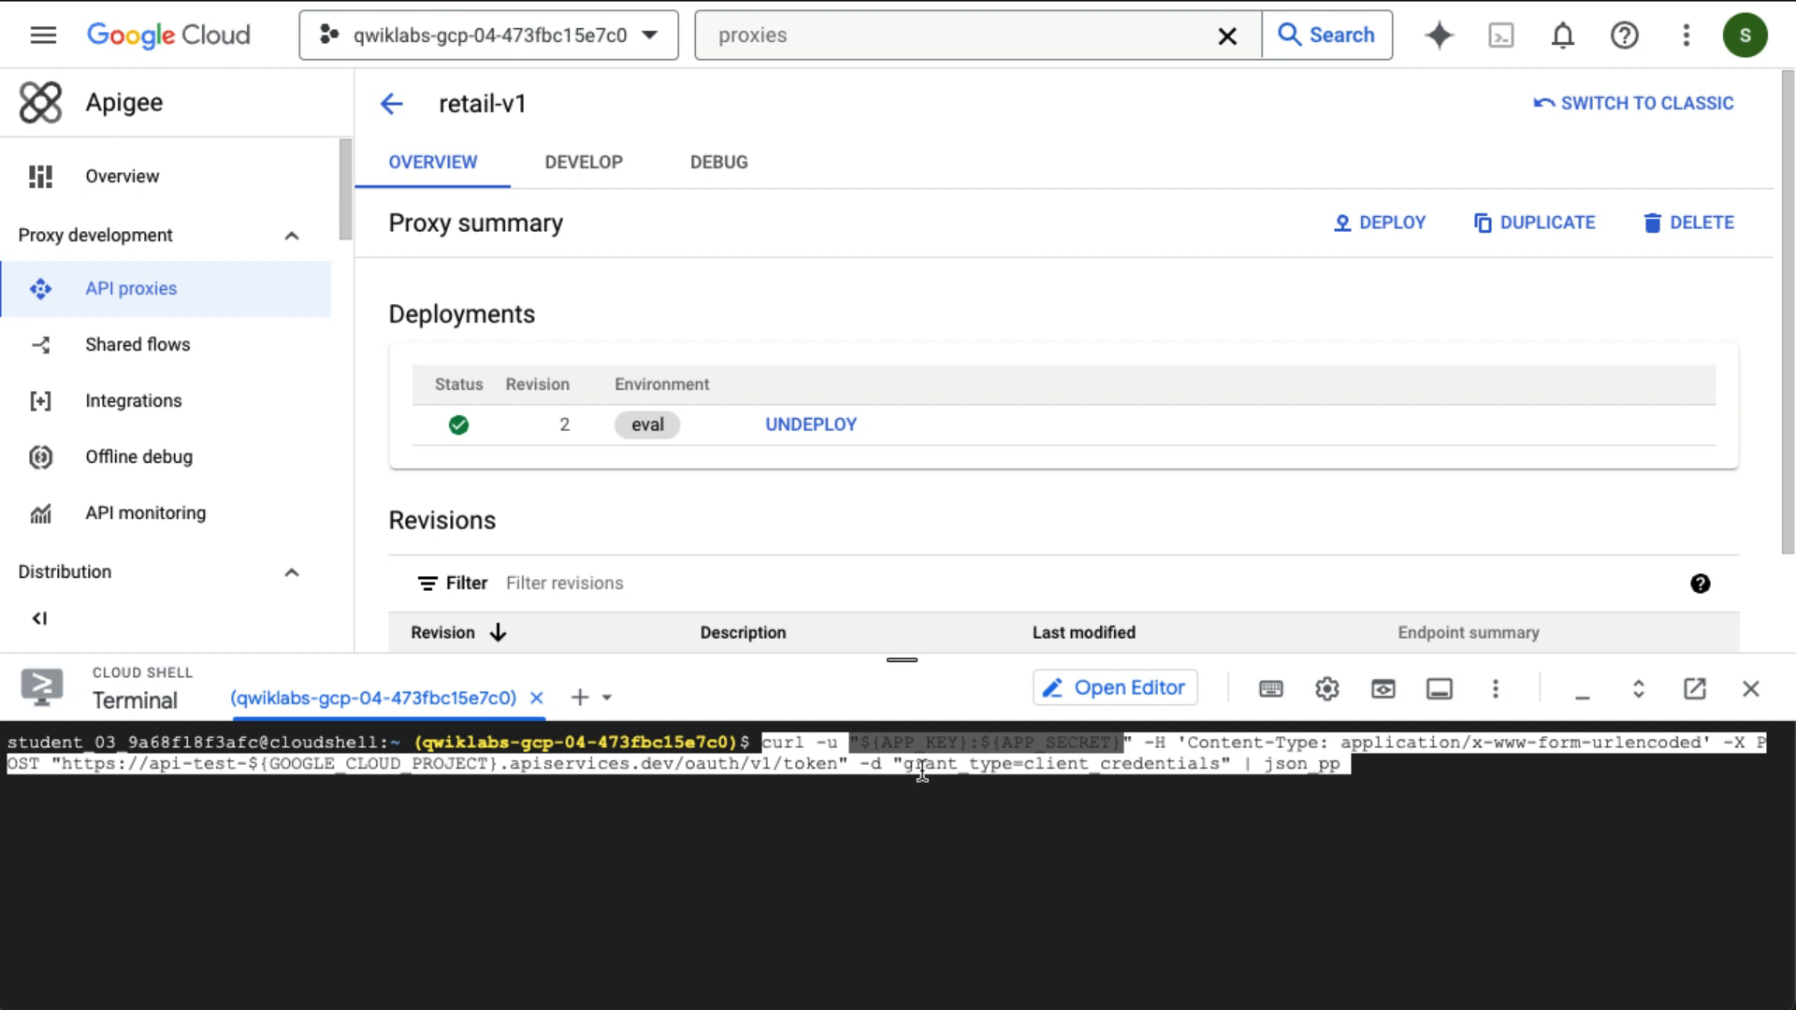
{"action": "left_click", "coordinate": [919, 759]}
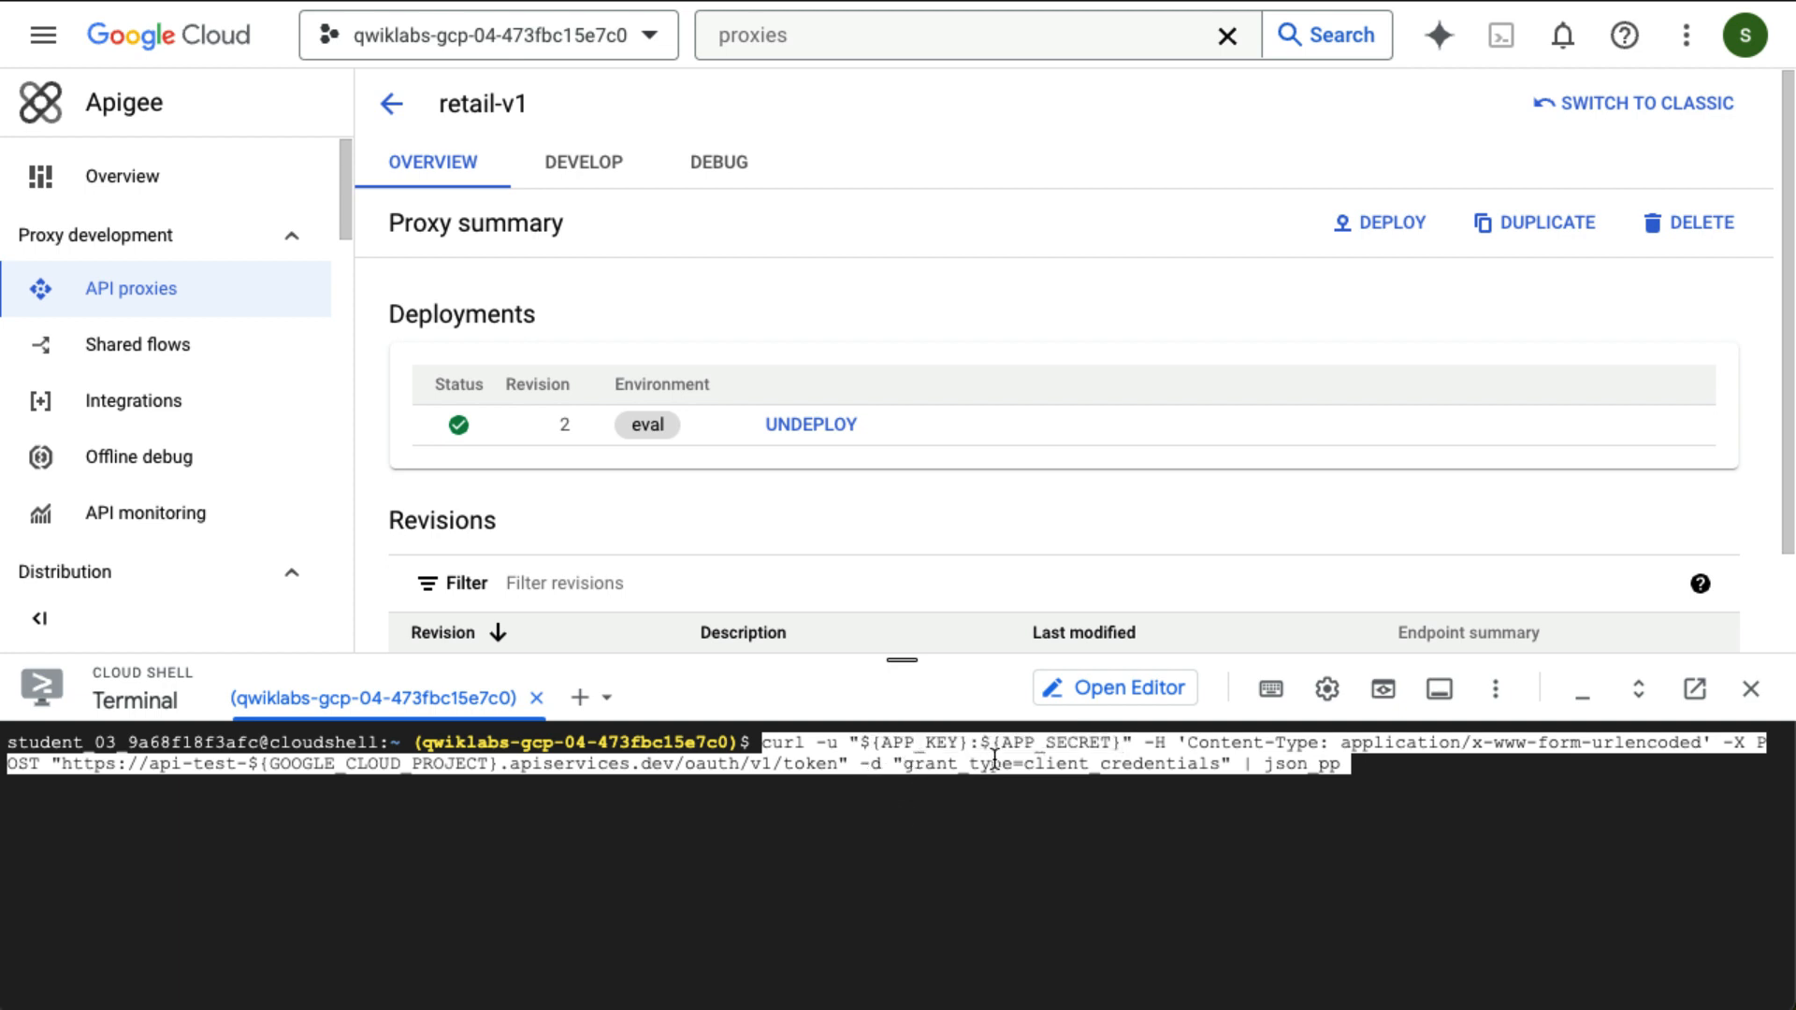
{"action": "left_click_drag", "start_coordinate": [970, 743], "coordinate": [979, 742]}
{"action": "left_click_drag", "start_coordinate": [826, 741], "coordinate": [1134, 741]}
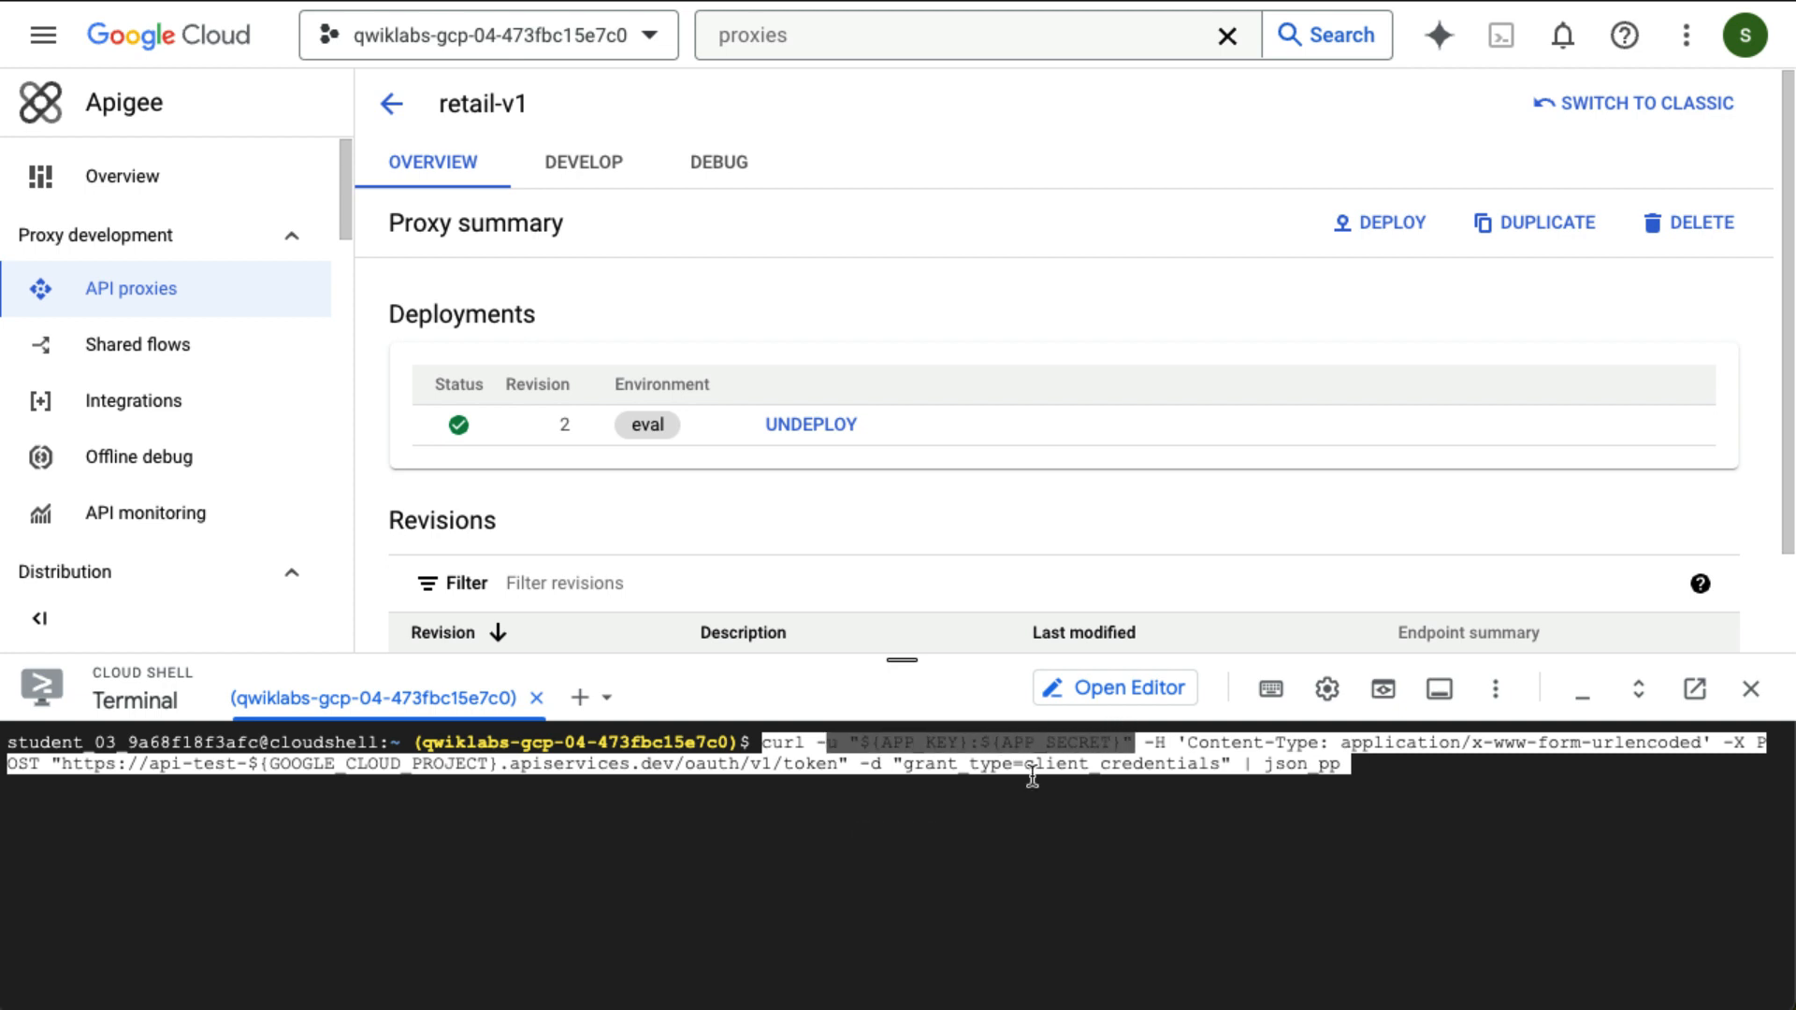
{"action": "left_click", "coordinate": [916, 773]}
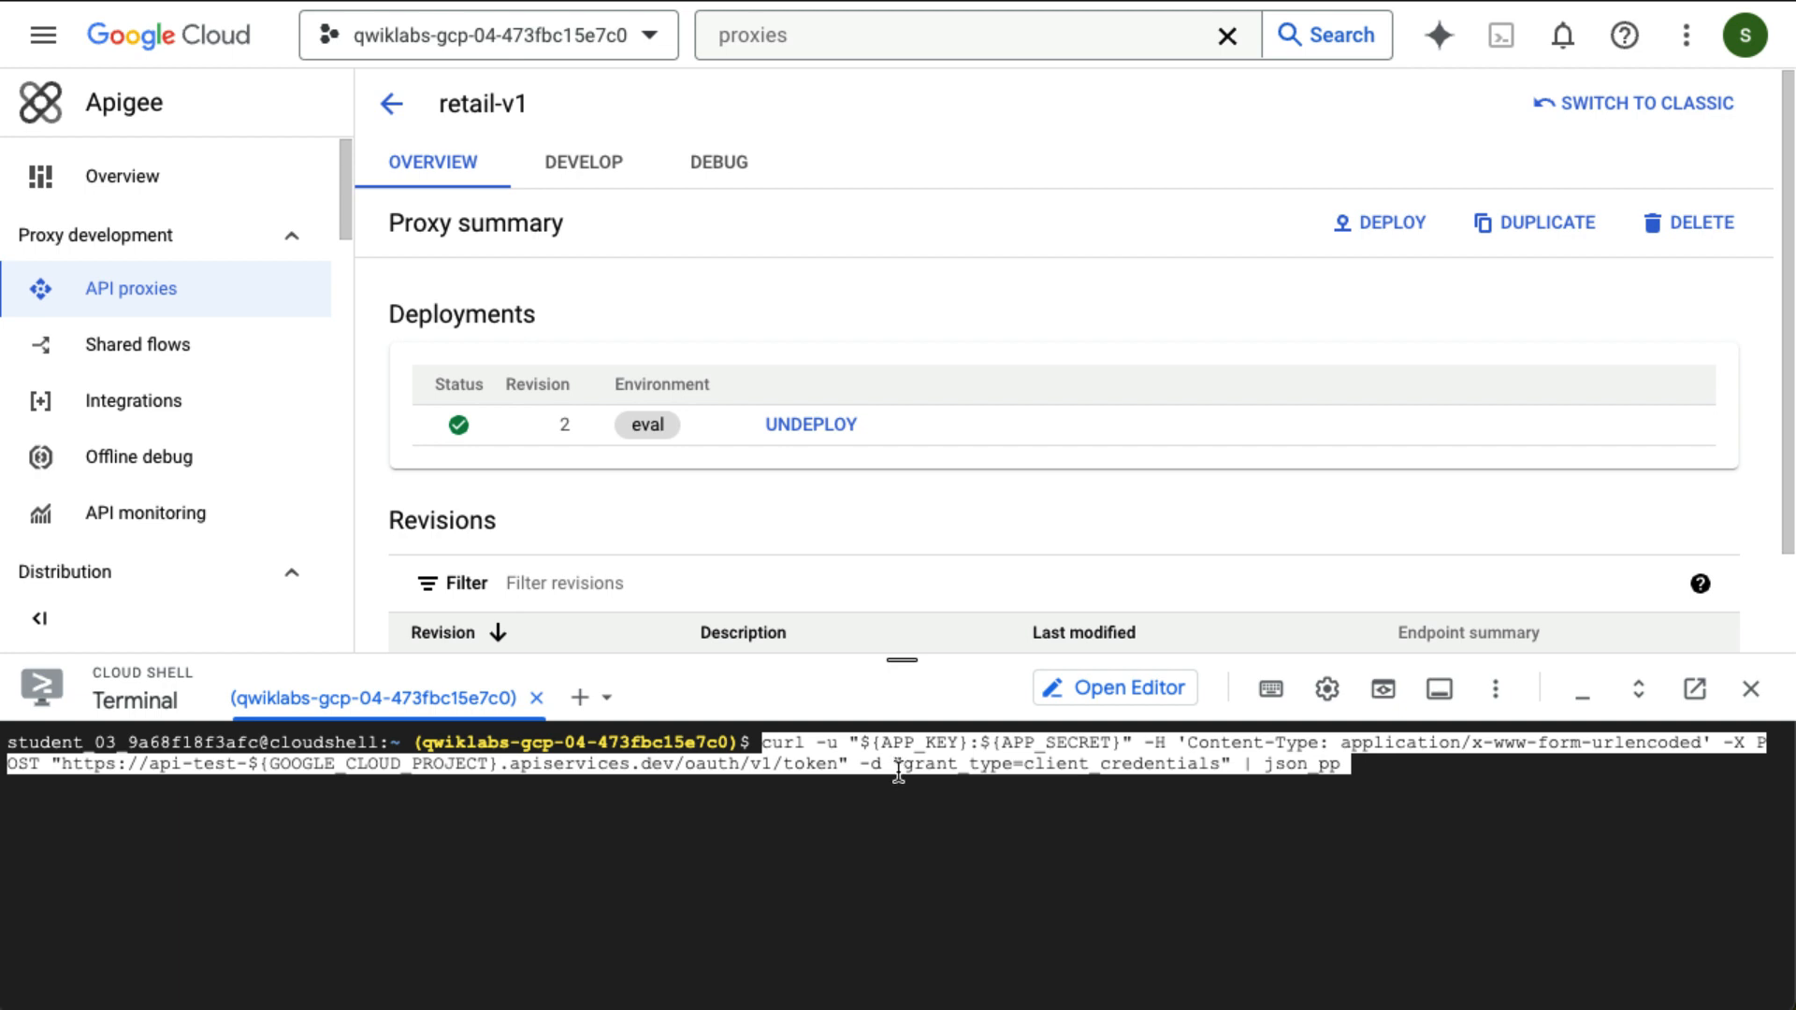
{"action": "left_click_drag", "start_coordinate": [904, 773], "coordinate": [1224, 765]}
{"action": "left_click", "coordinate": [1225, 763]}
{"action": "key", "text": "Return"}
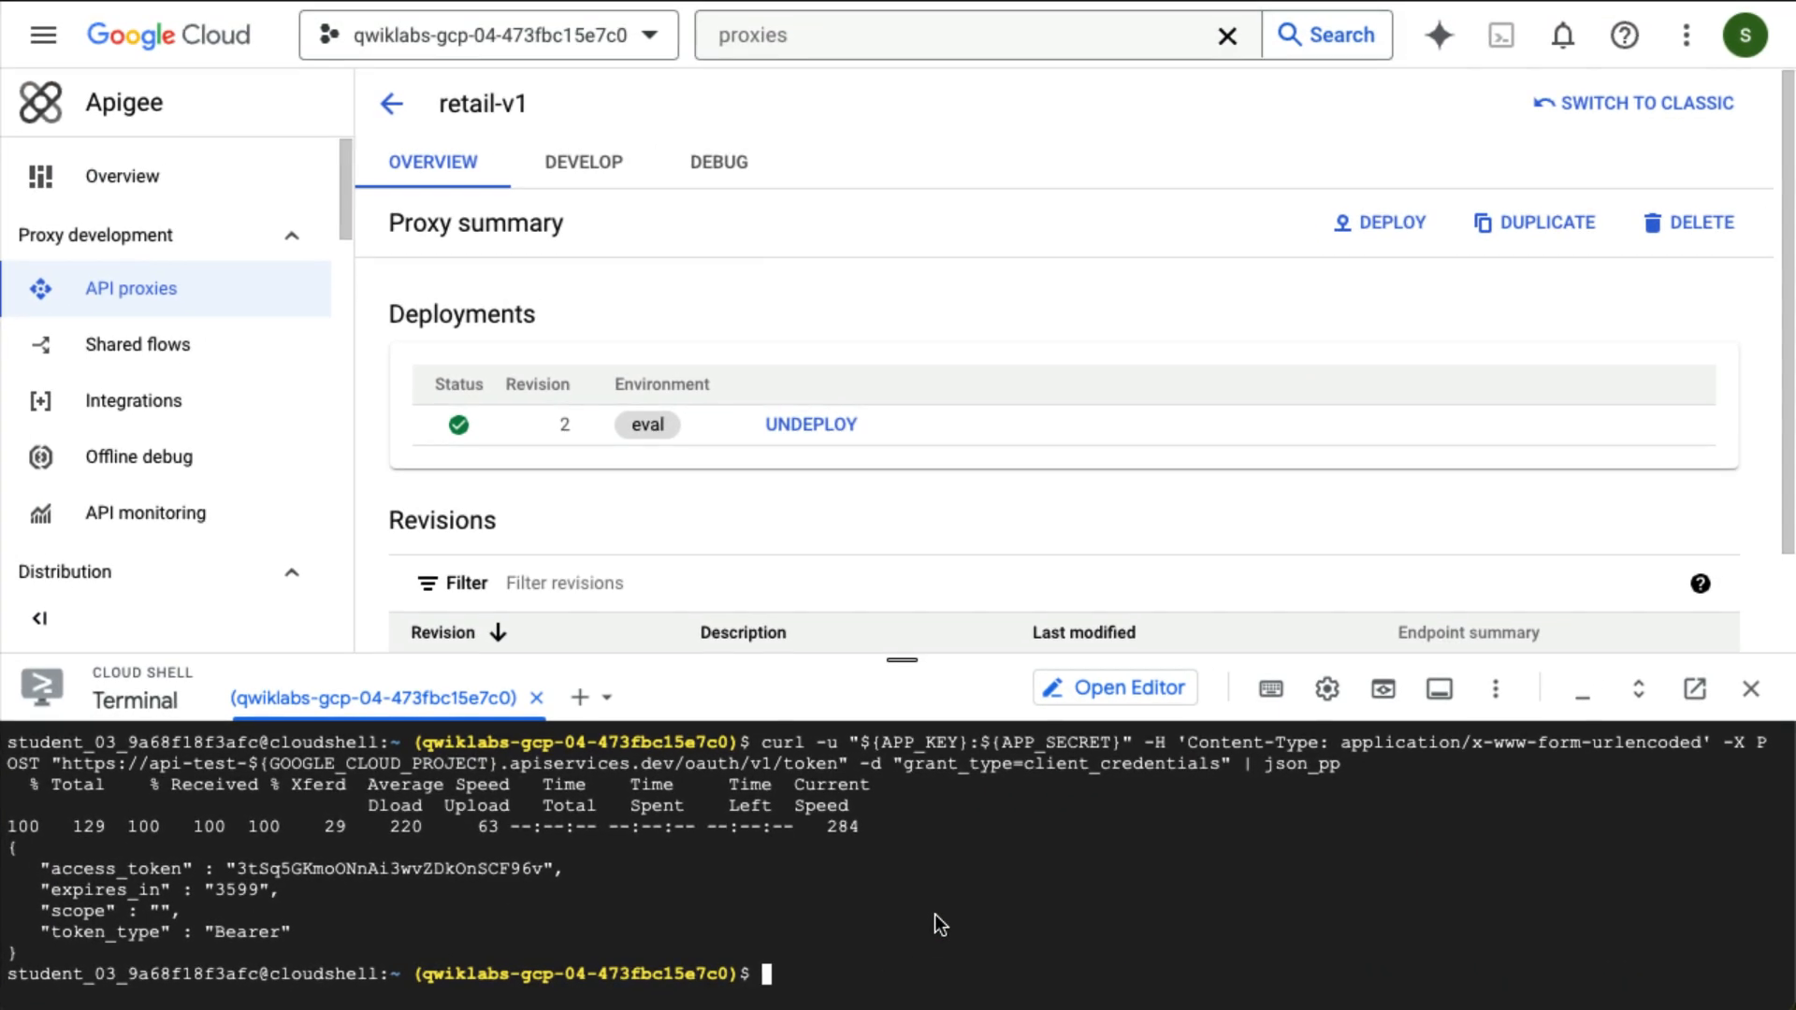
Request another client-credentials token, export its access_token as the TOKEN environment variable using jq, and echo it.
{"action": "key", "text": "ctrl+v"}
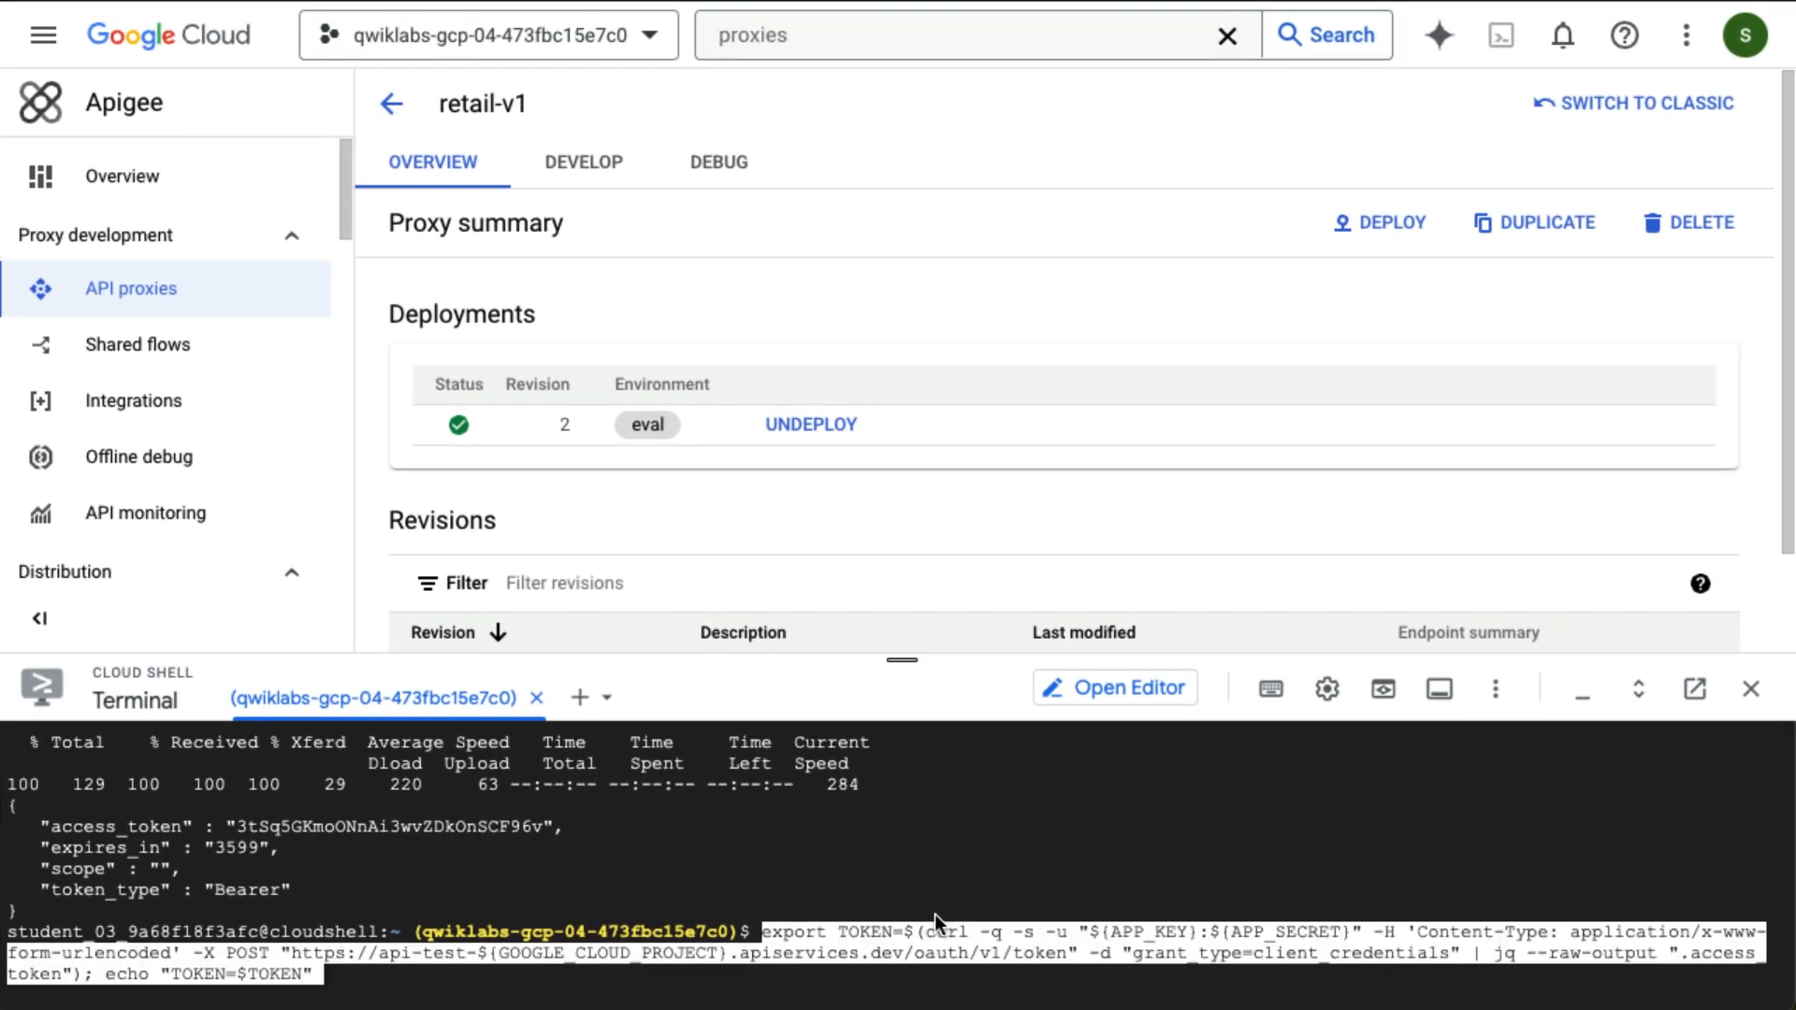
{"action": "key", "text": "Return"}
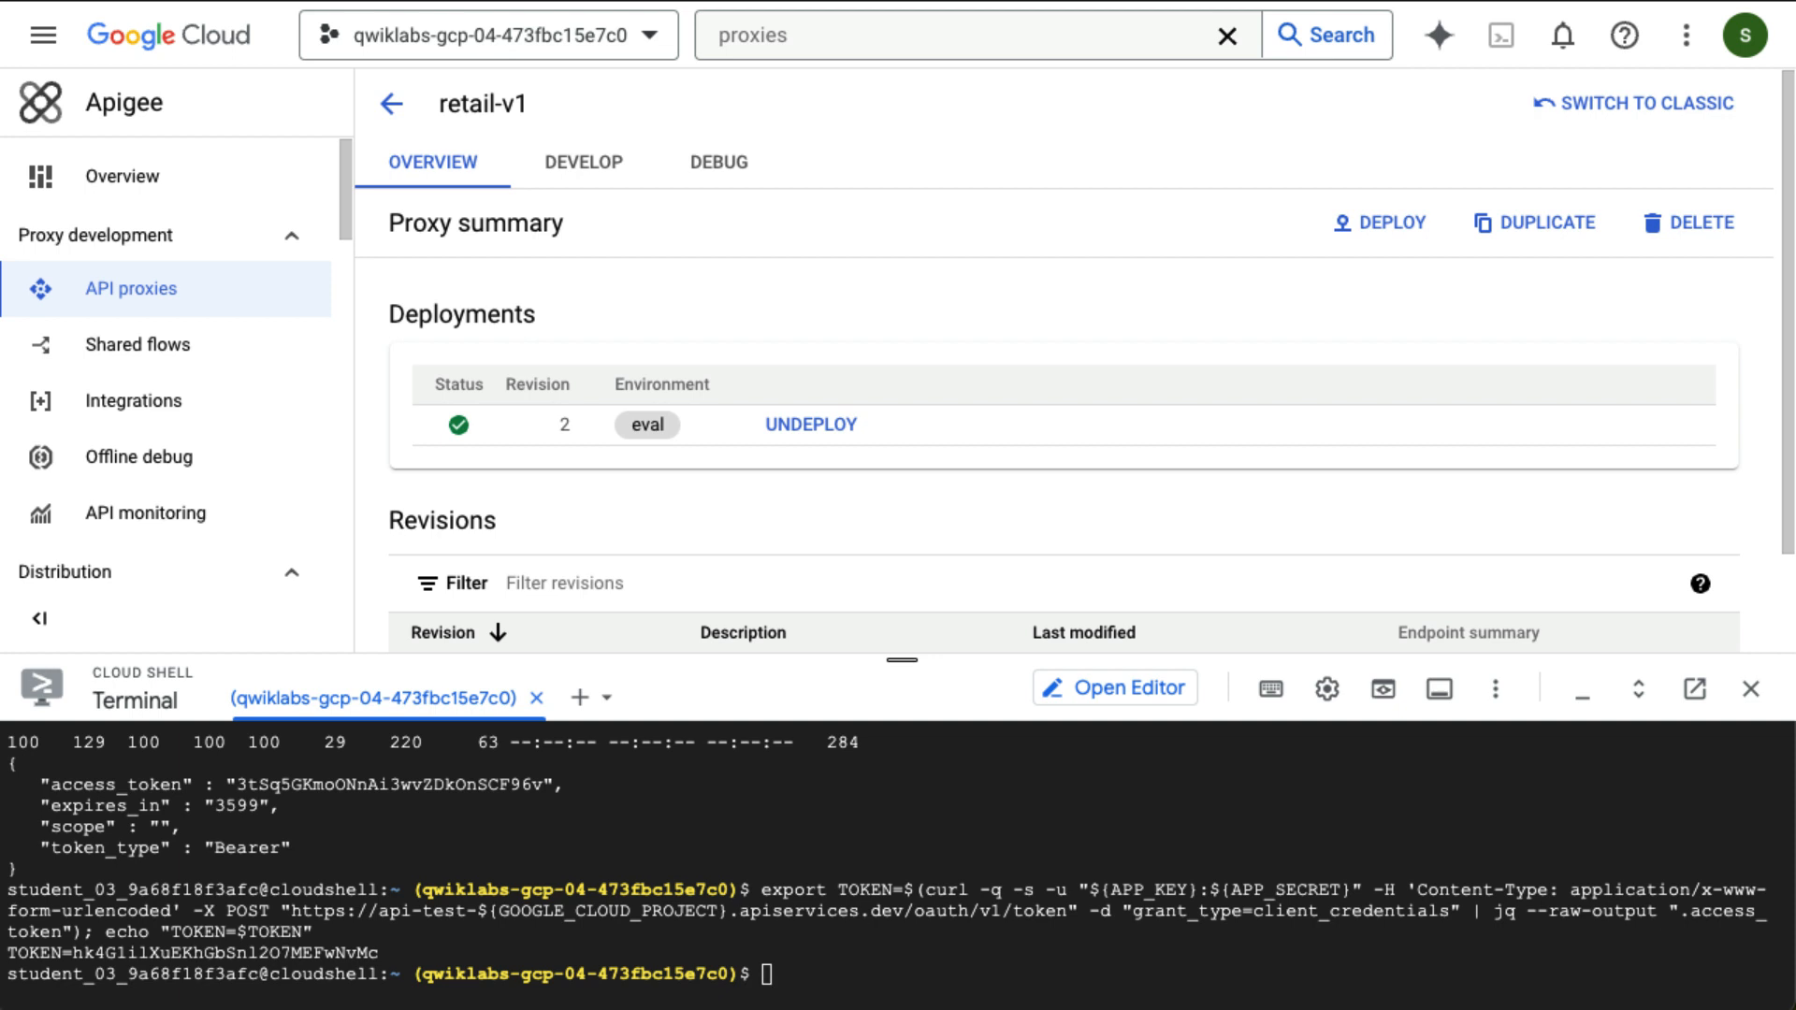
Send a GET request with response headers to /retail/v1/categories without an authorization header, and enlarge the terminal.
{"action": "left_click", "coordinate": [829, 948]}
{"action": "key", "text": "ctrl+v"}
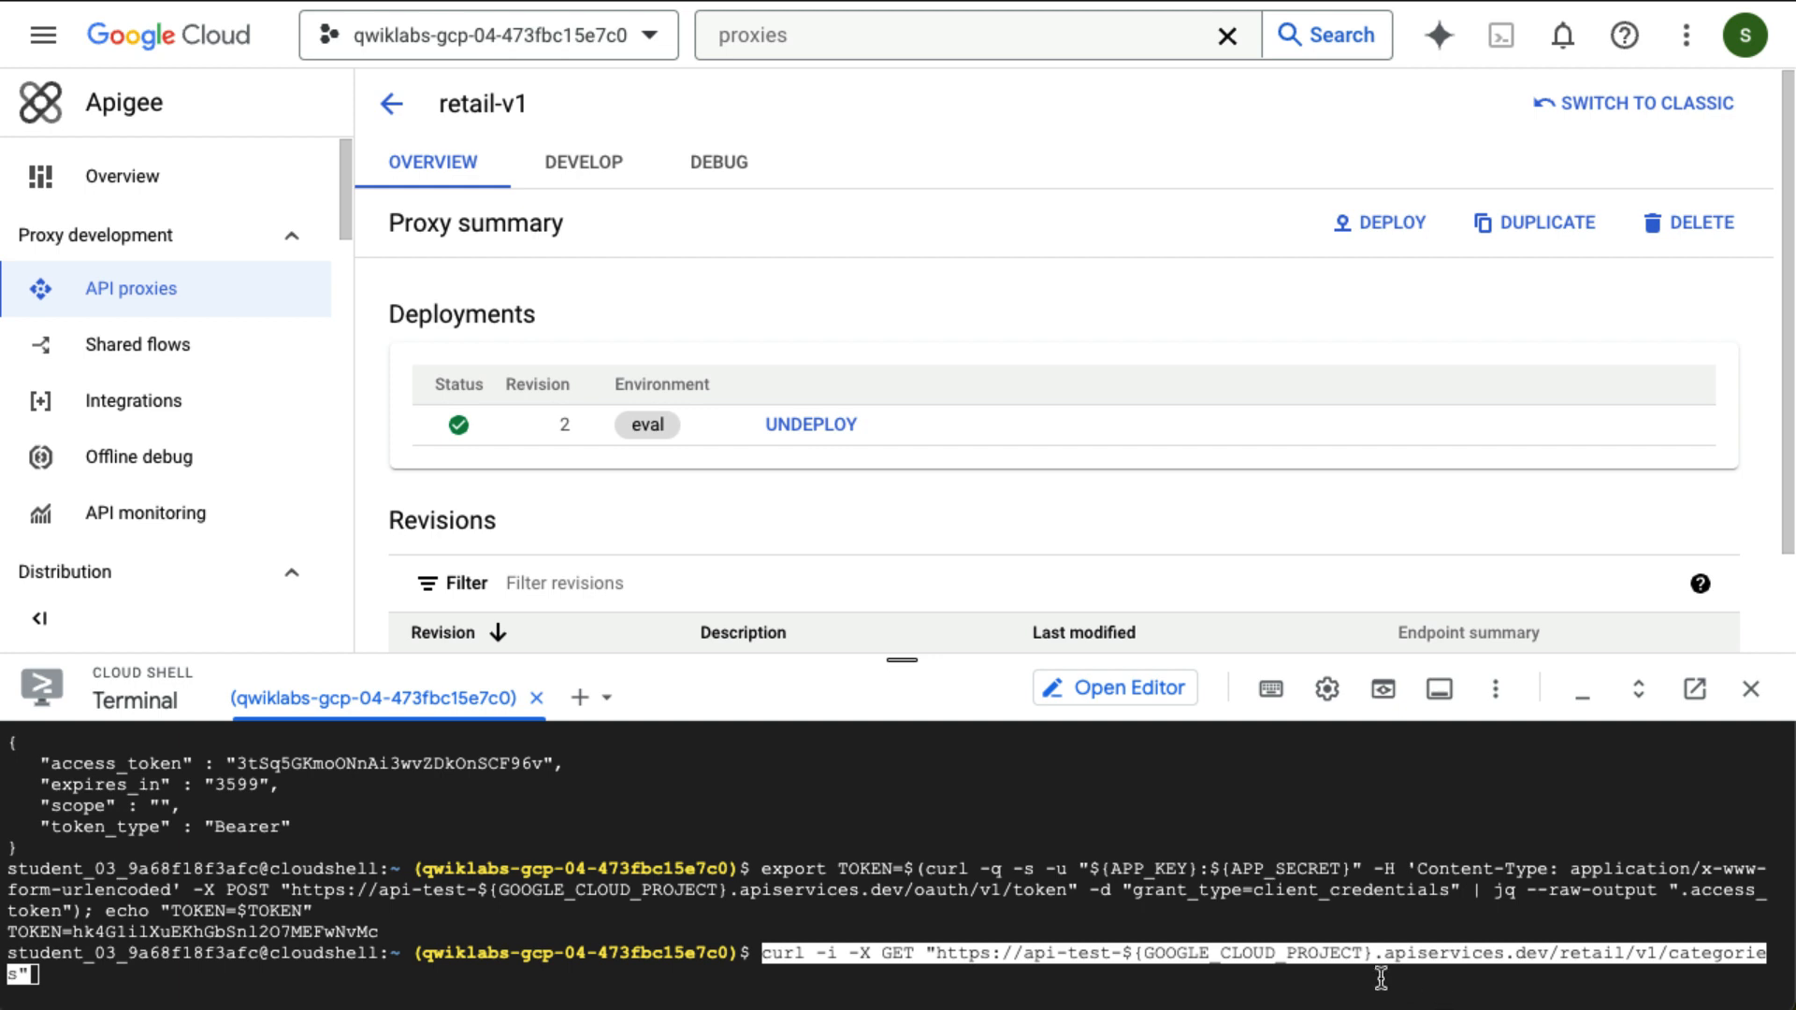
{"action": "key", "text": "Return"}
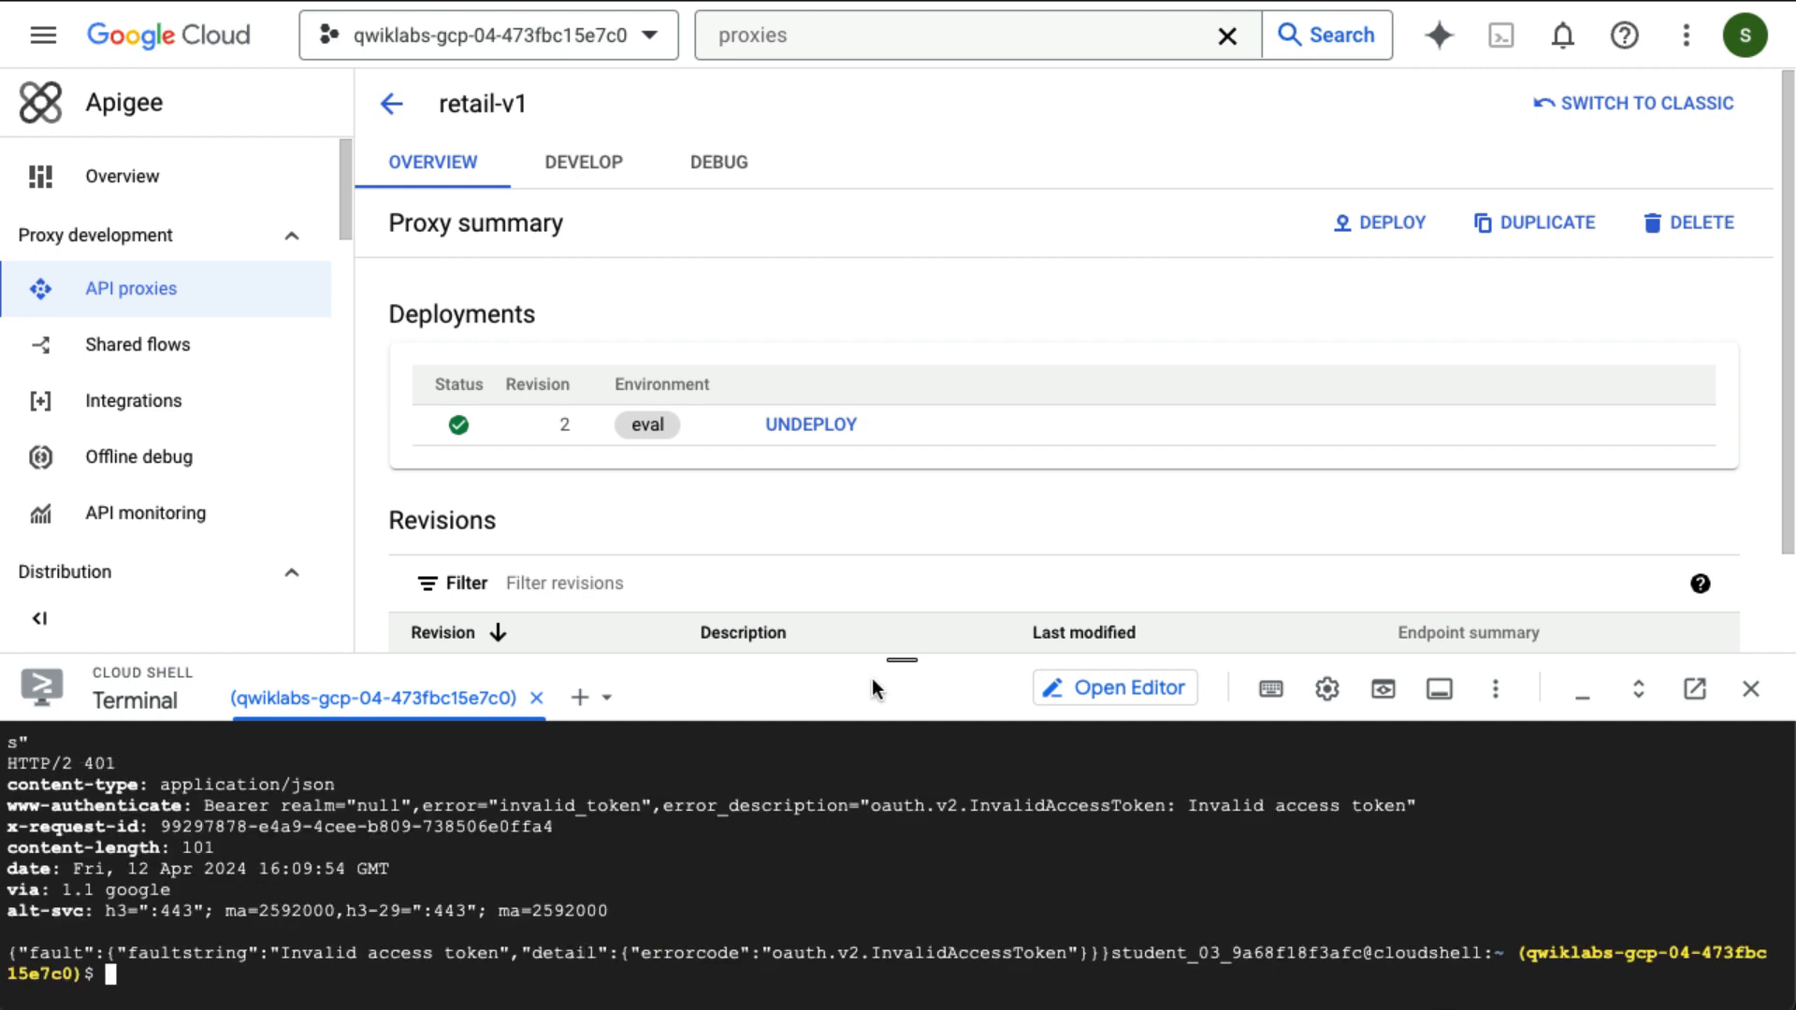
{"action": "left_click_drag", "start_coordinate": [888, 659], "coordinate": [901, 540]}
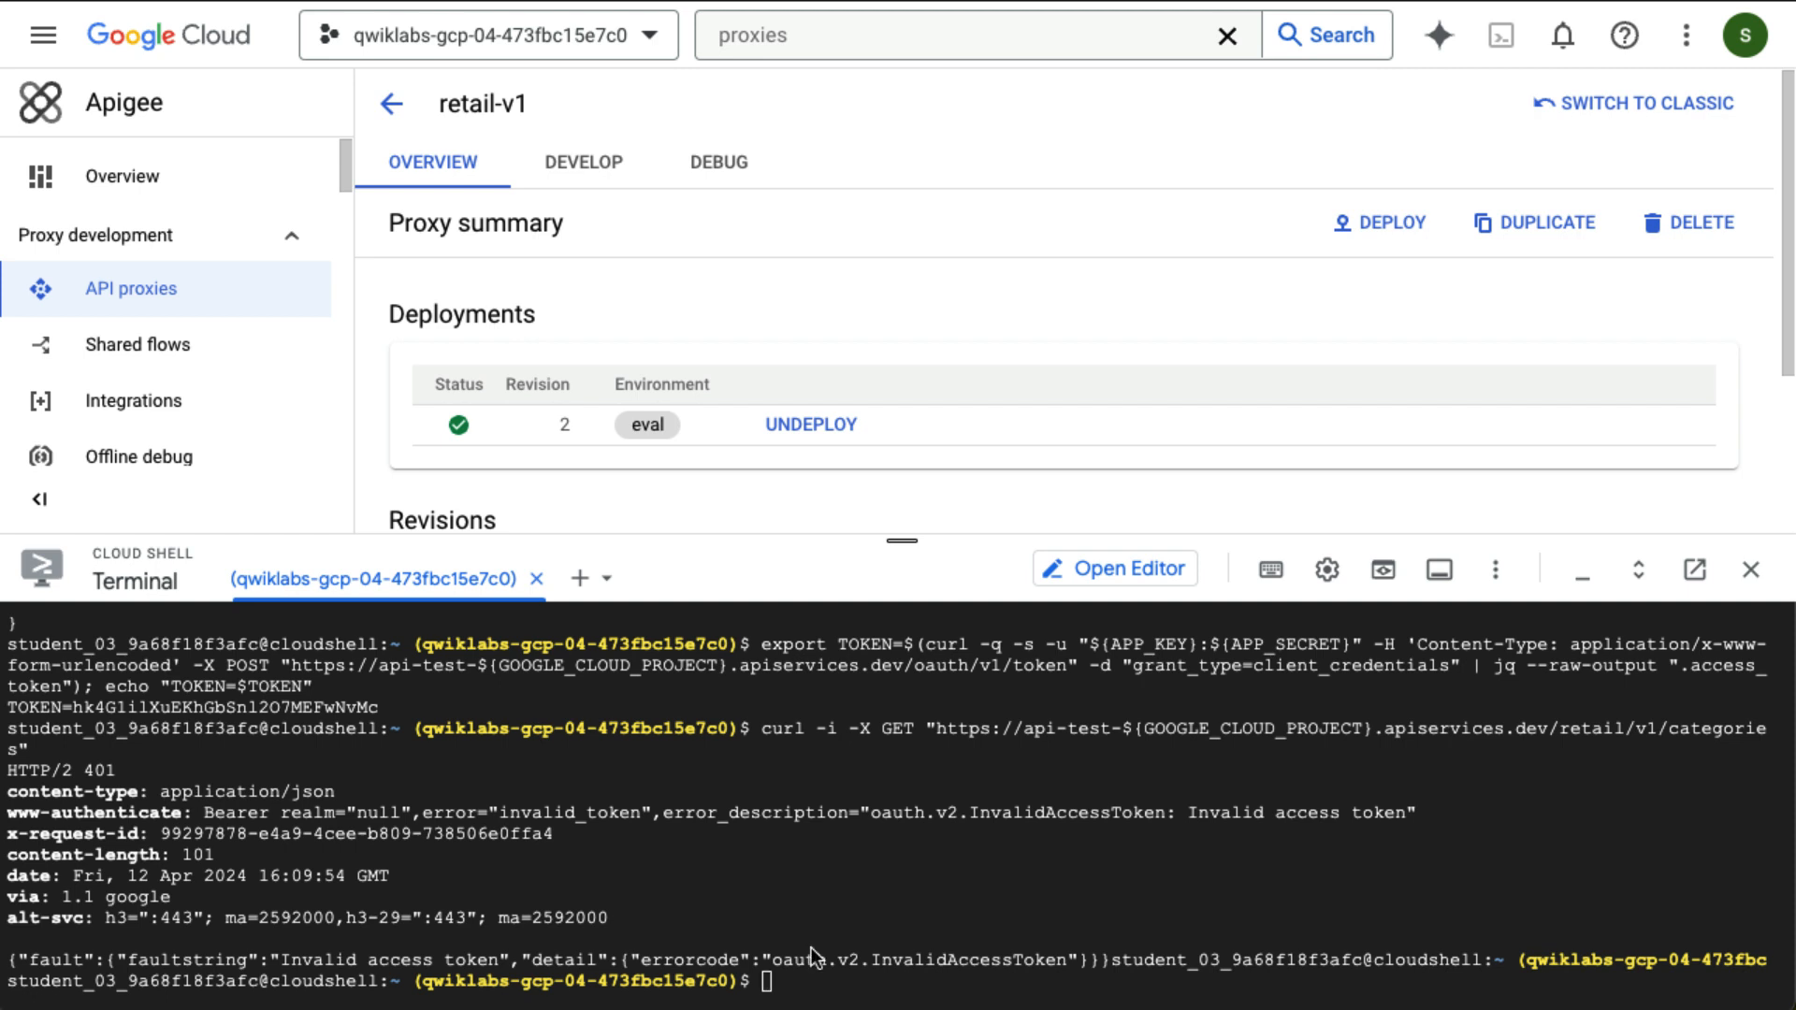
Send a GET request to /retail/v1/categories with a made-up bearer token in the Authorization header.
{"action": "key", "text": "ctrl+v"}
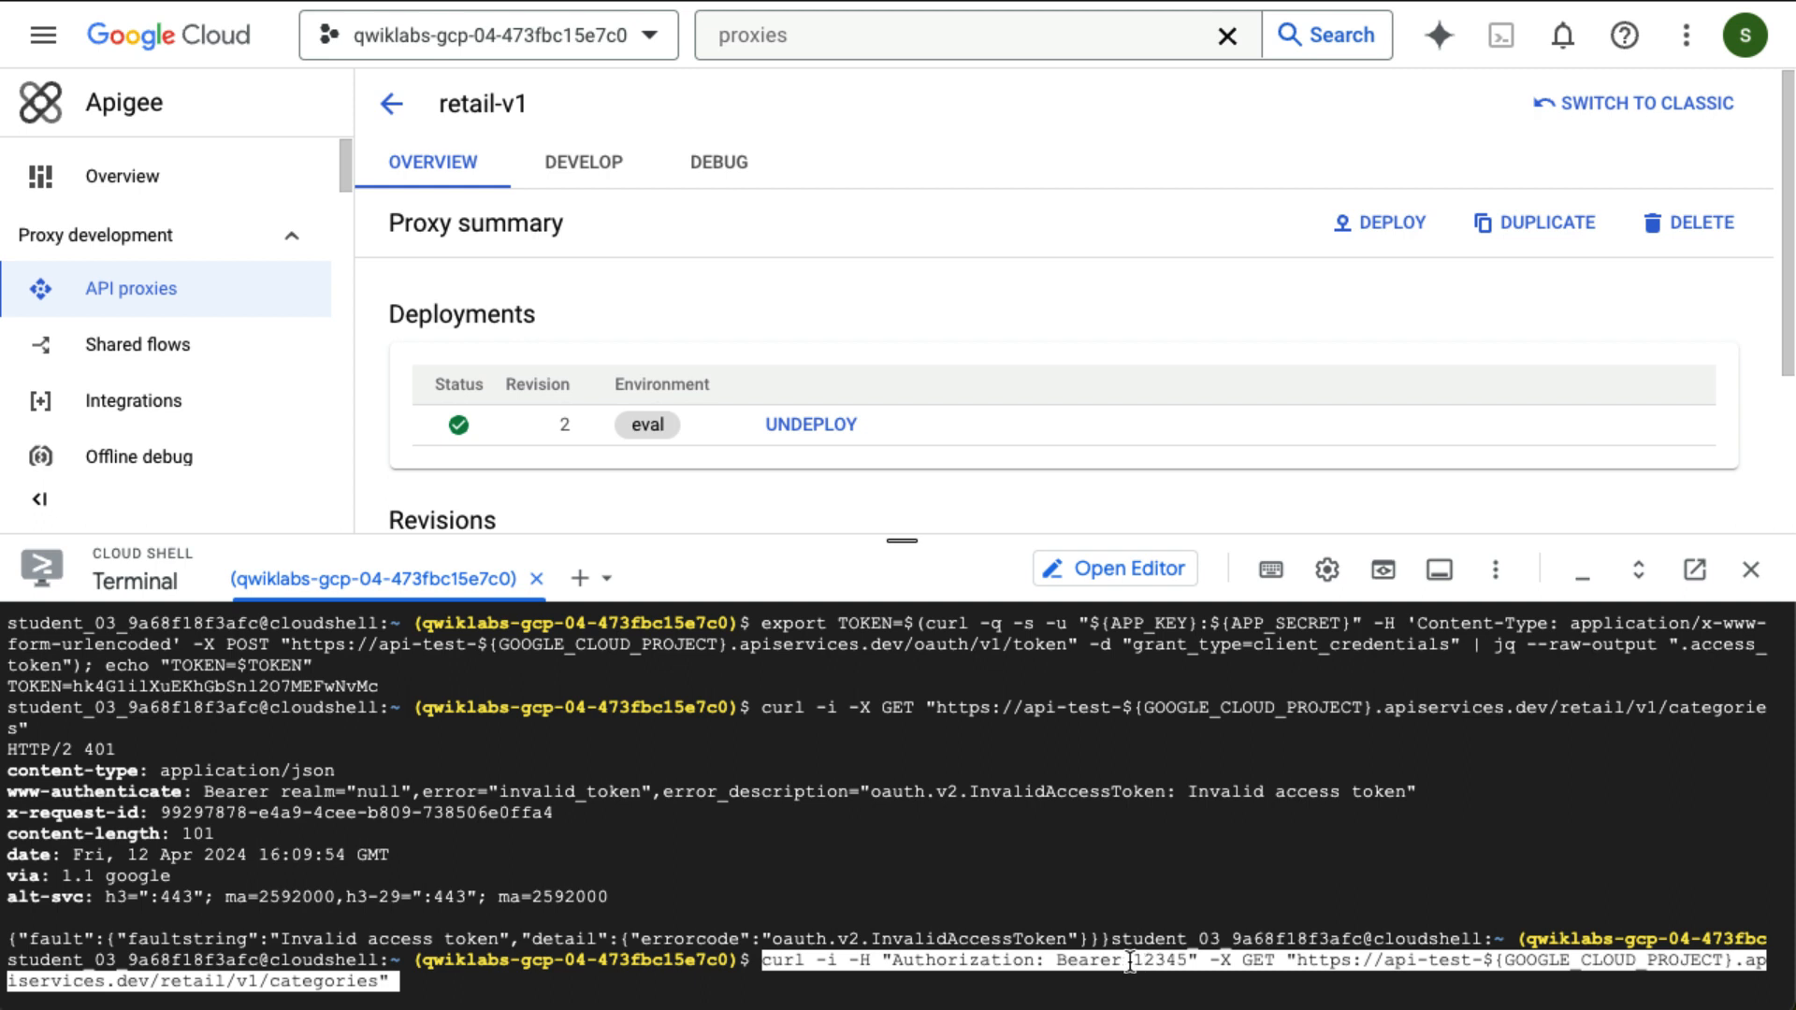
{"action": "left_click_drag", "start_coordinate": [1130, 962], "coordinate": [1196, 962]}
{"action": "key", "text": "Return"}
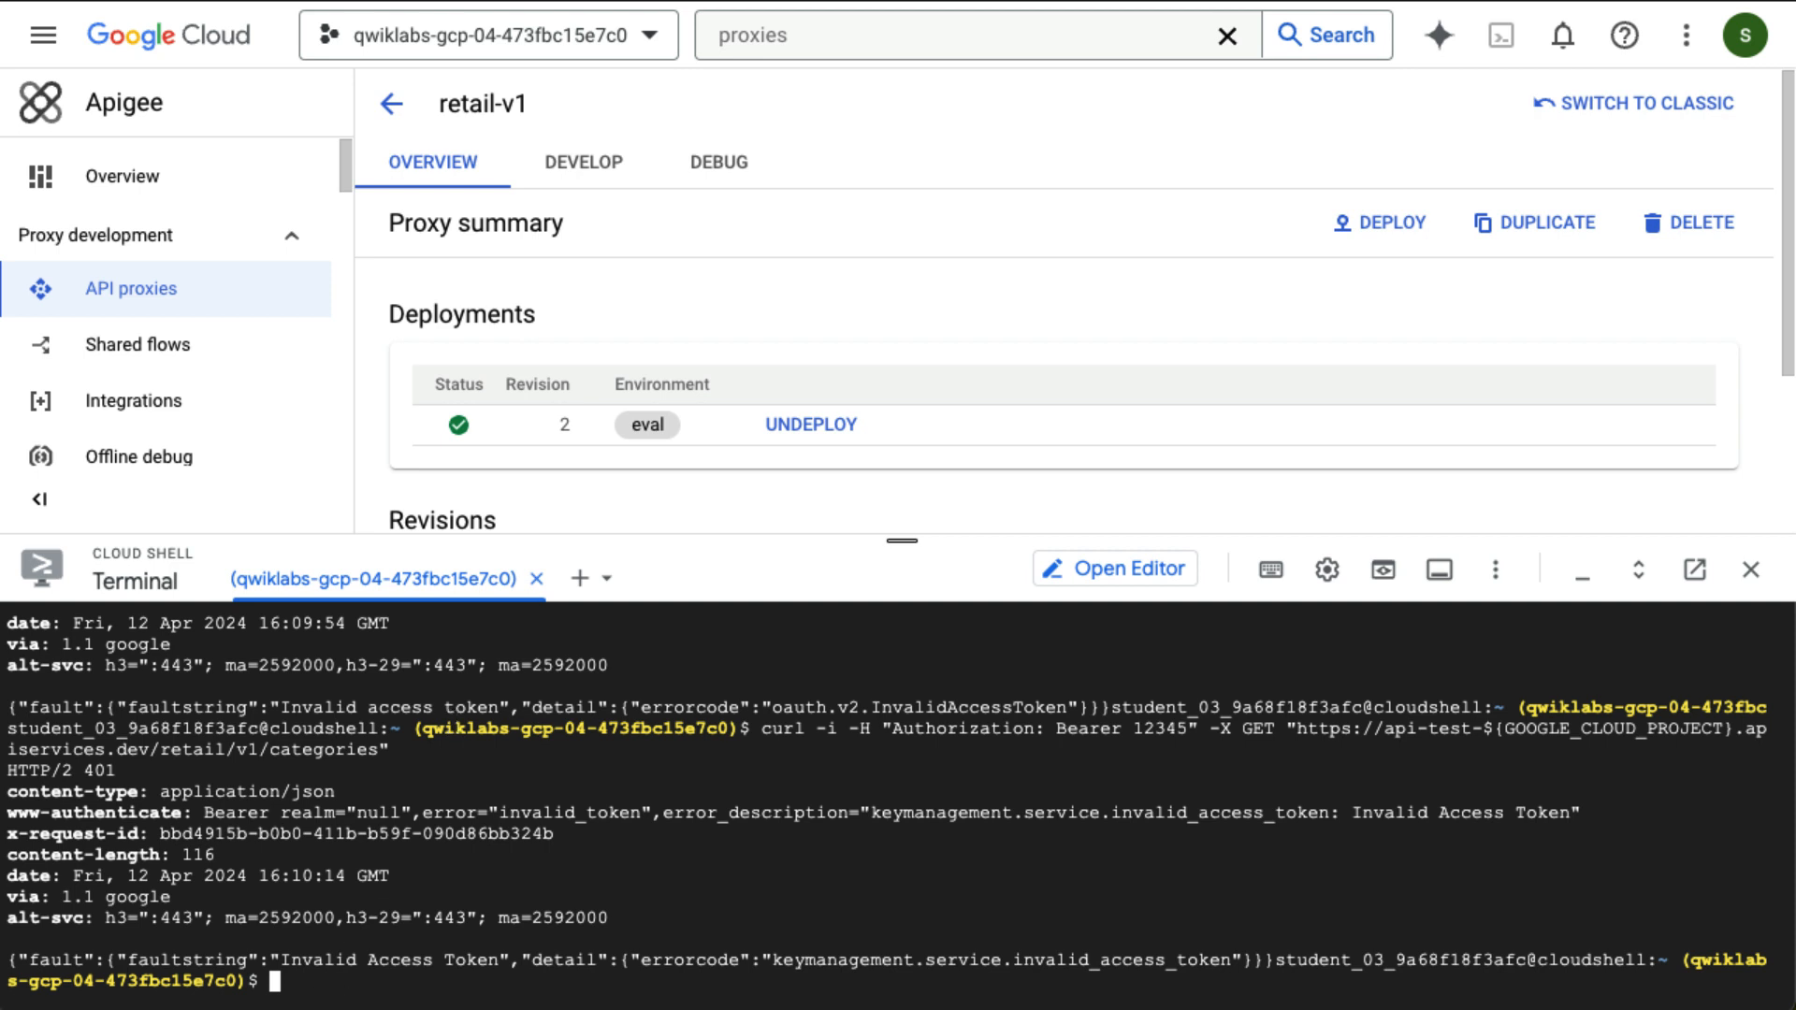
Send a GET request to /retail/v1/categories with ${TOKEN} as the bearer token in the Authorization header.
{"action": "left_click", "coordinate": [496, 957]}
{"action": "key", "text": "ctrl+v"}
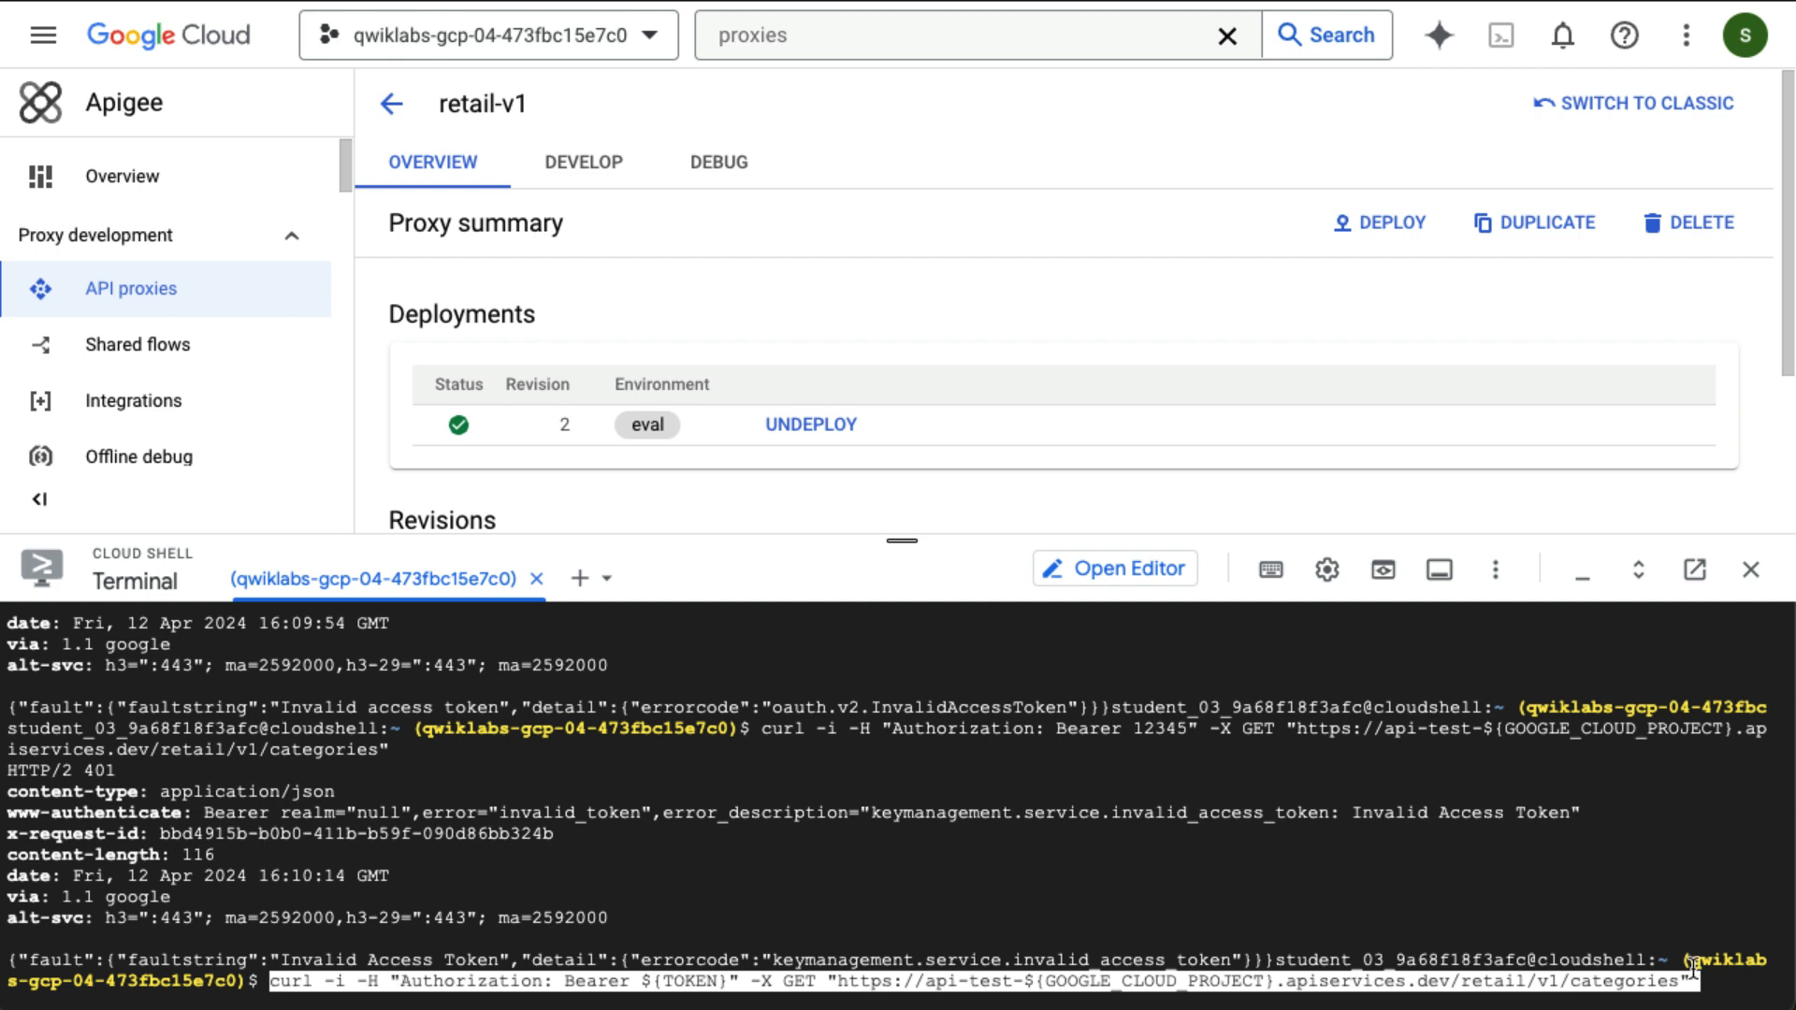
{"action": "key", "text": "Return"}
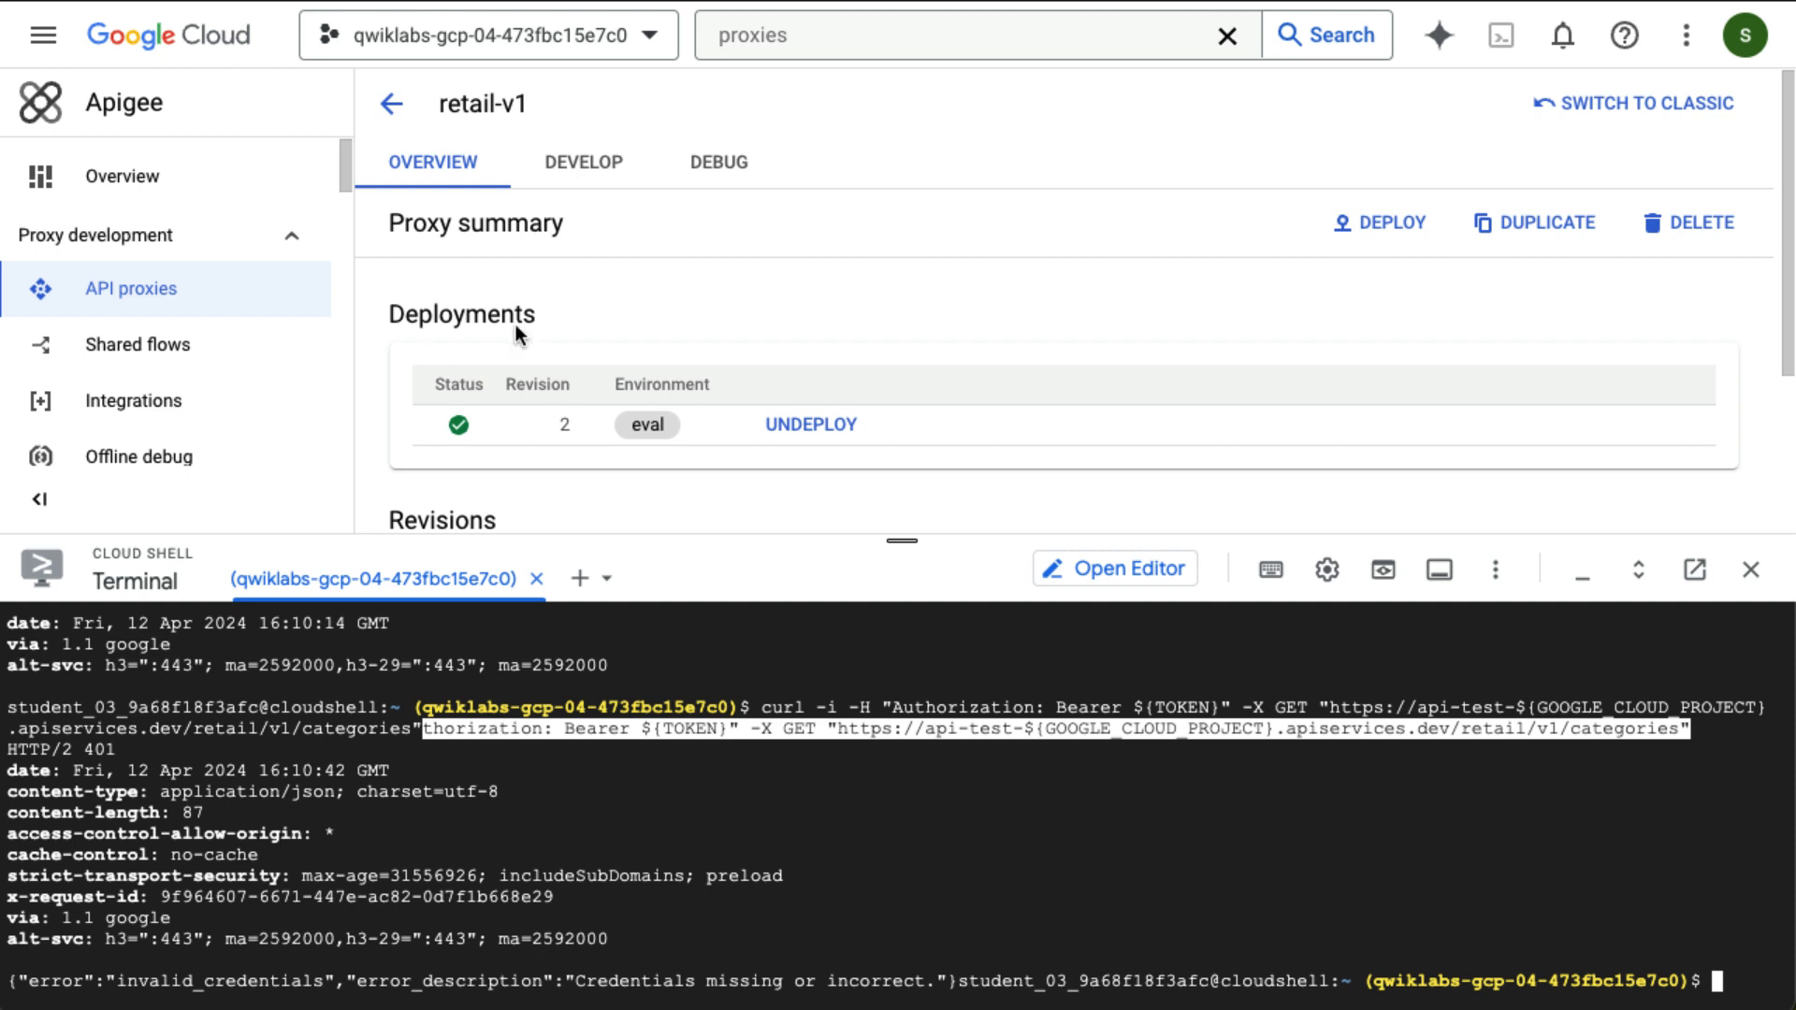
Start a debug session for retail-v1 on eval revision 2, with no transaction filter.
{"action": "left_click", "coordinate": [735, 178]}
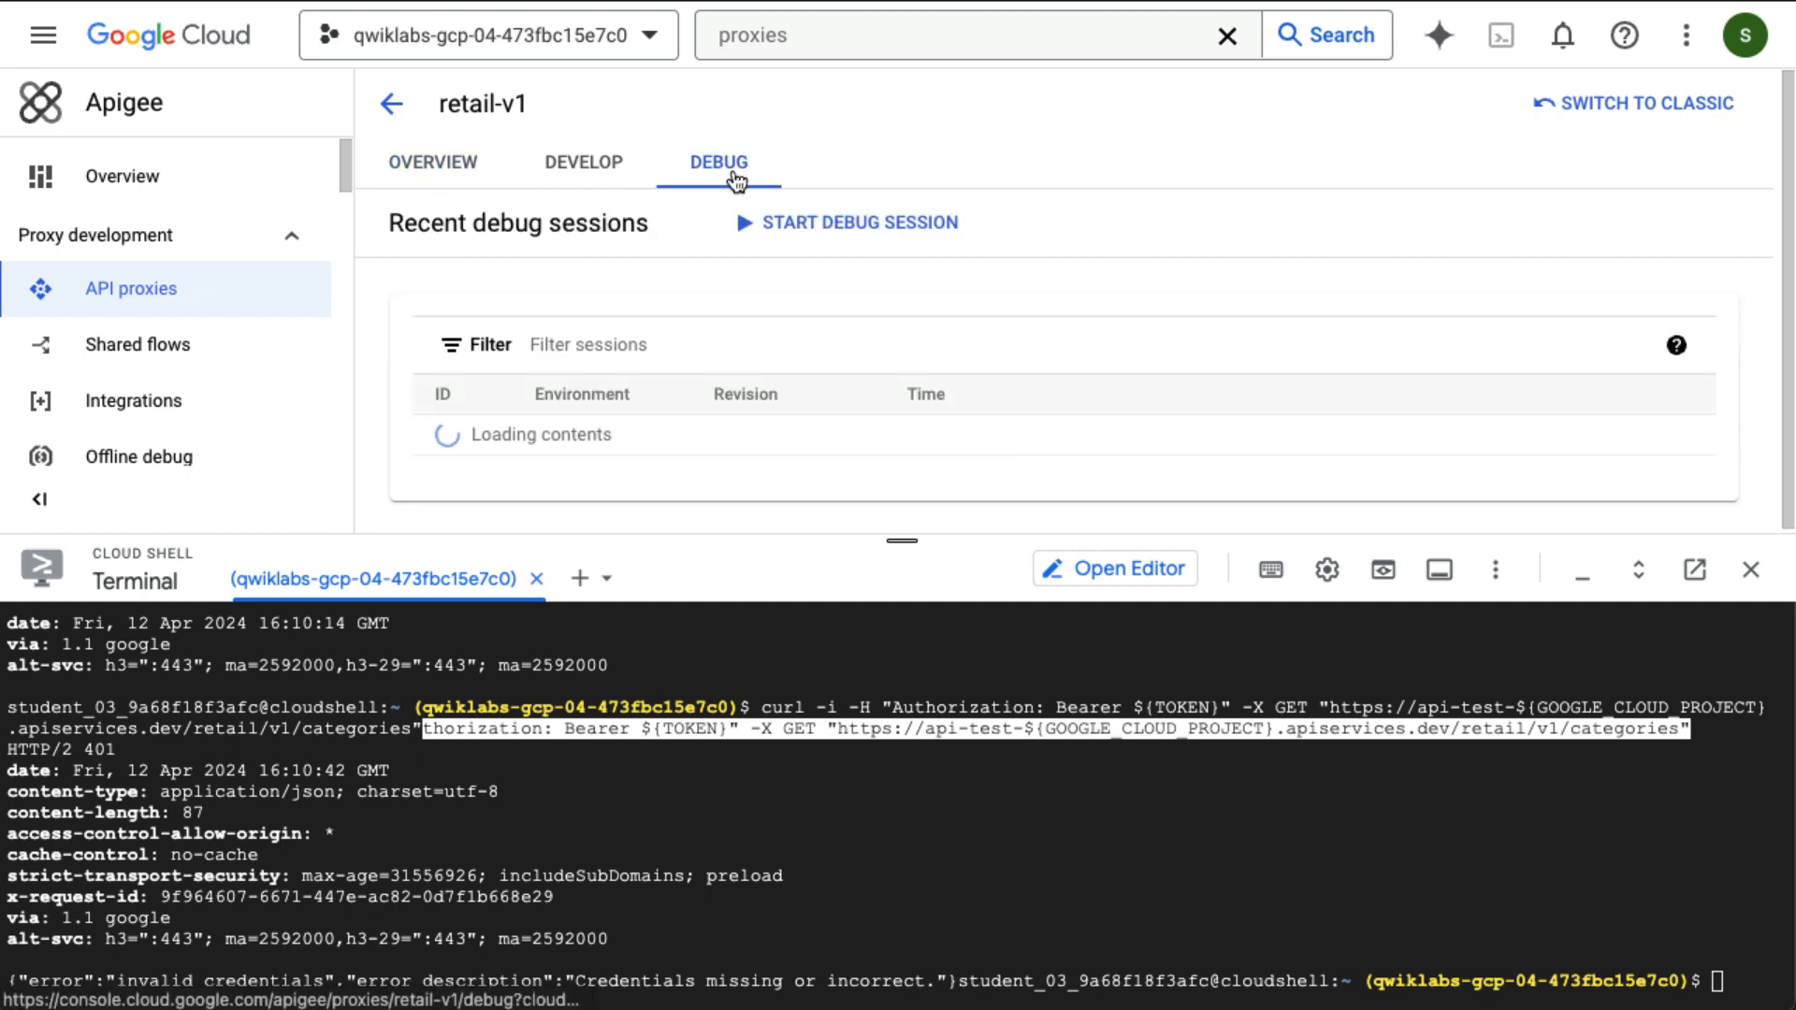
{"action": "left_click", "coordinate": [839, 242]}
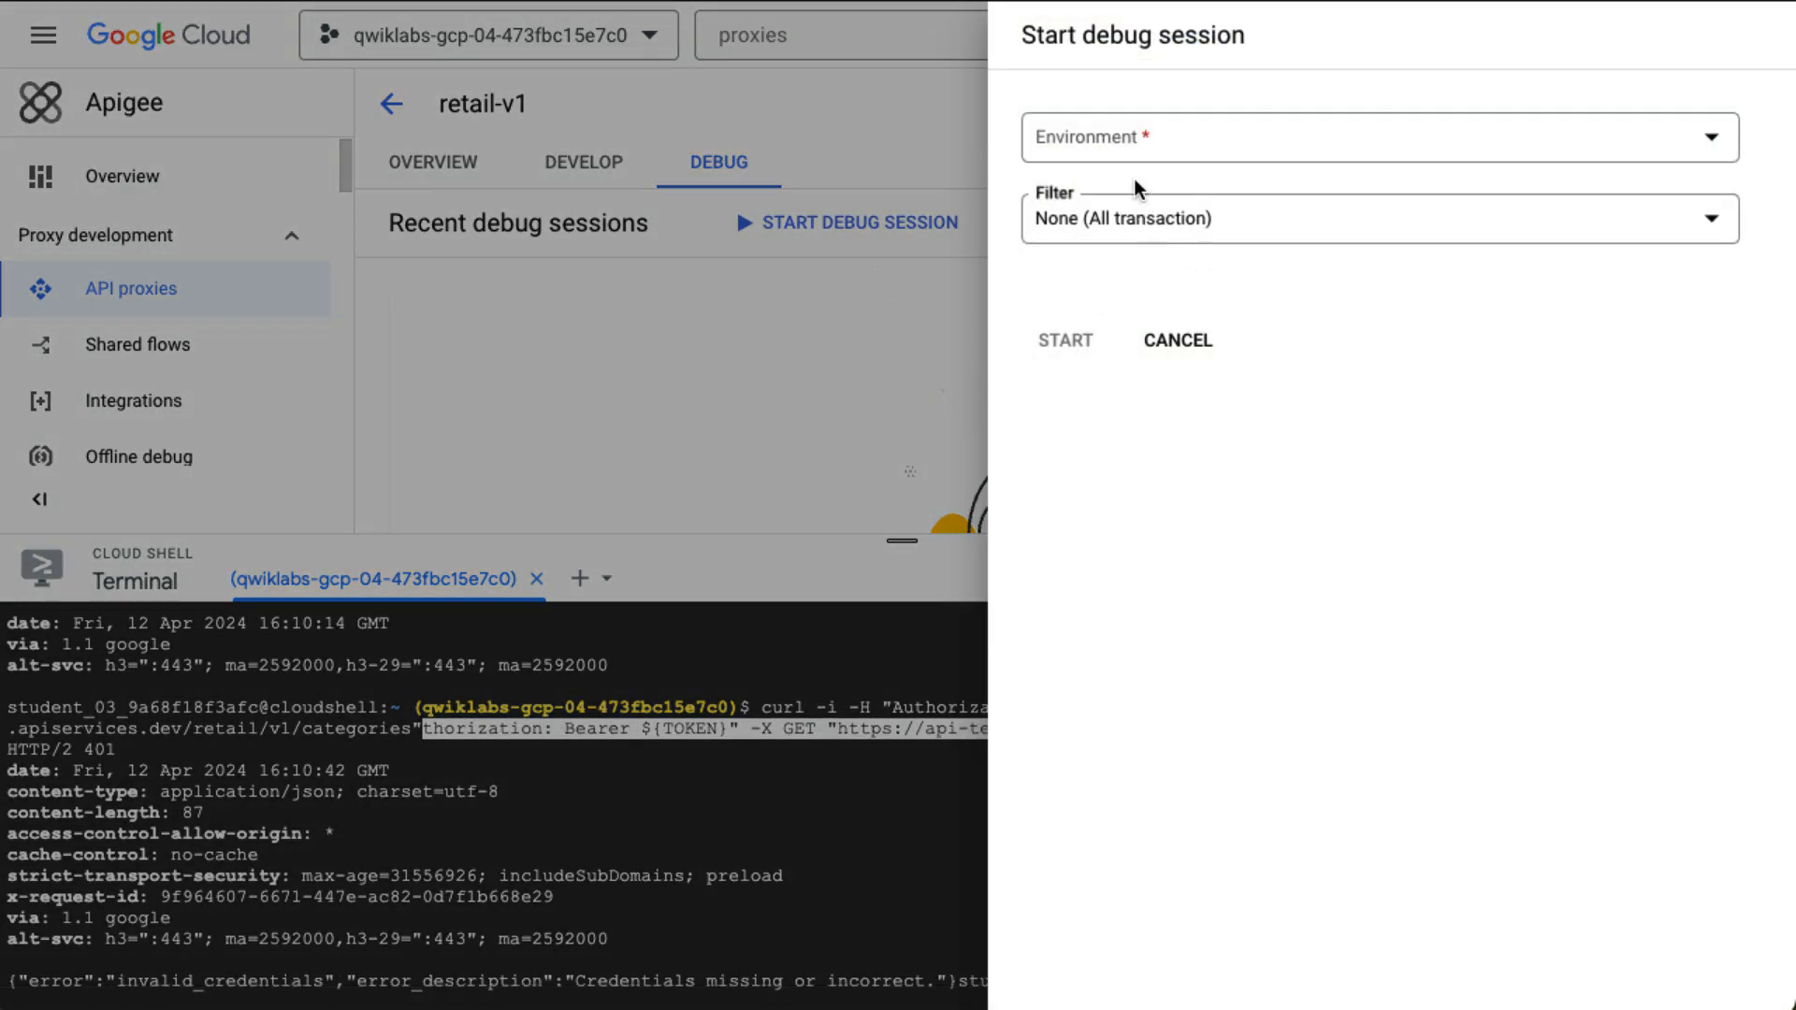
{"action": "left_click", "coordinate": [1135, 152]}
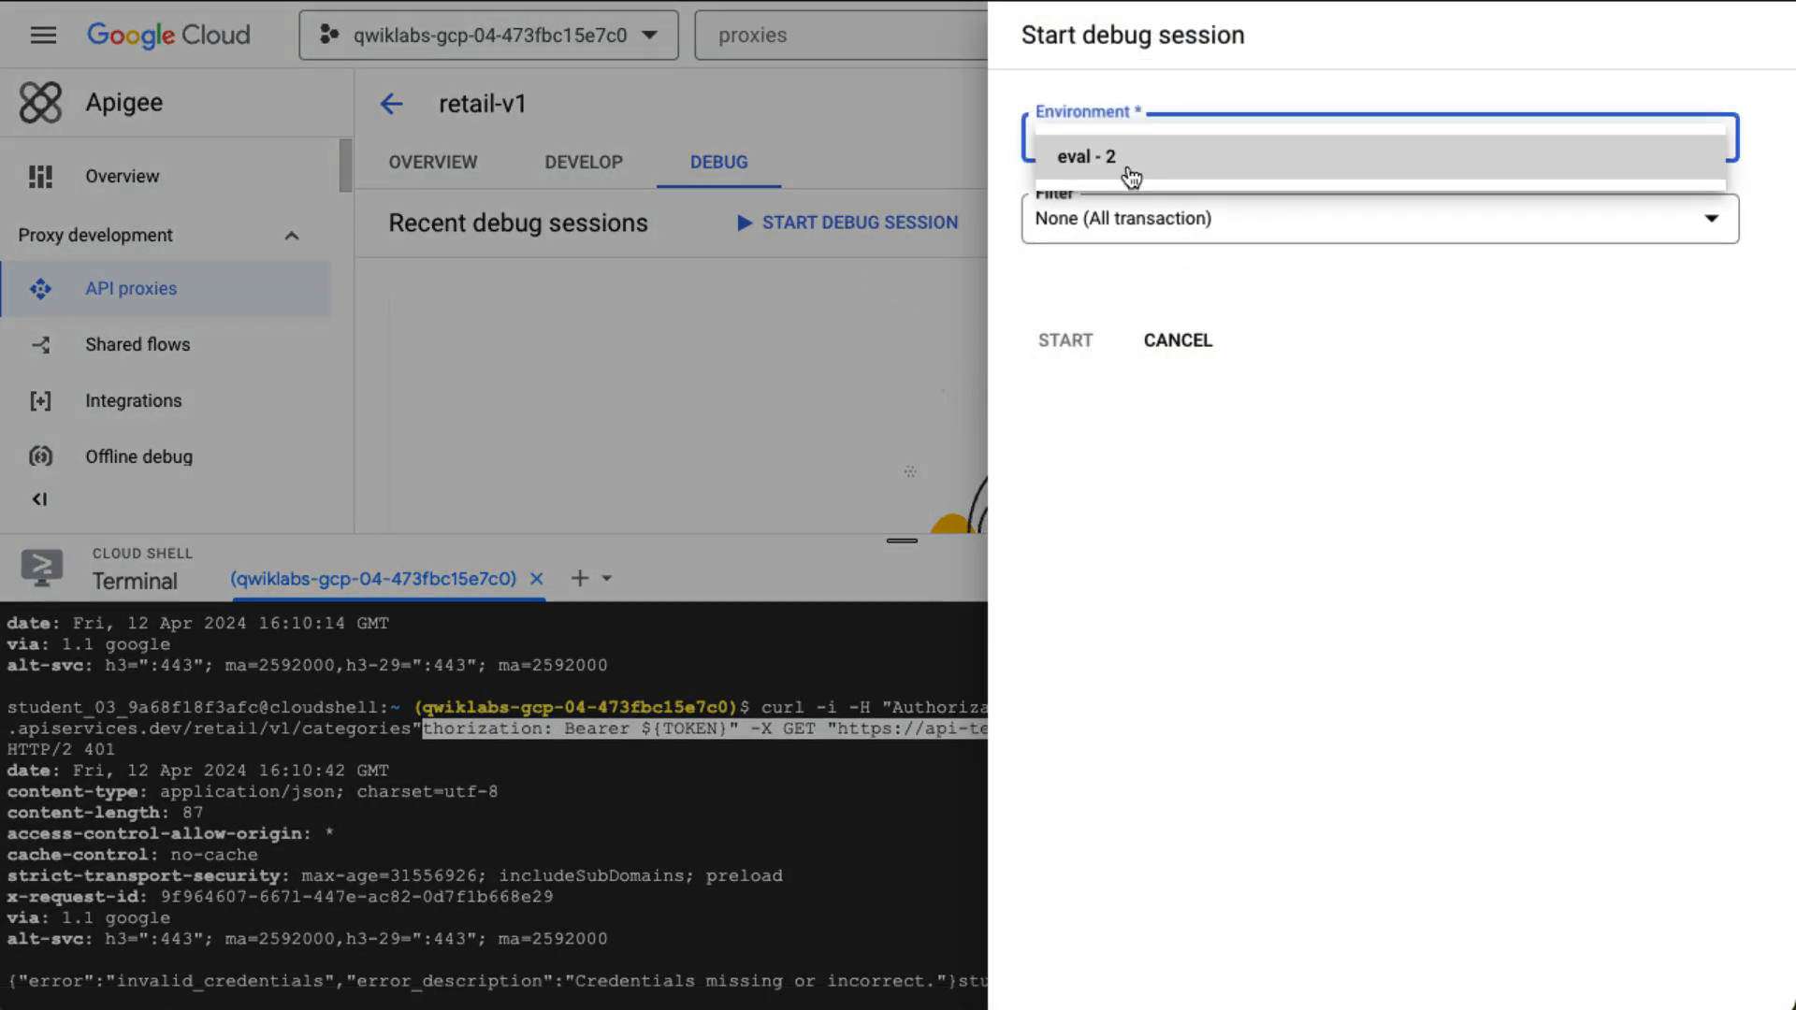
{"action": "left_click", "coordinate": [1132, 173]}
{"action": "left_click", "coordinate": [1067, 344]}
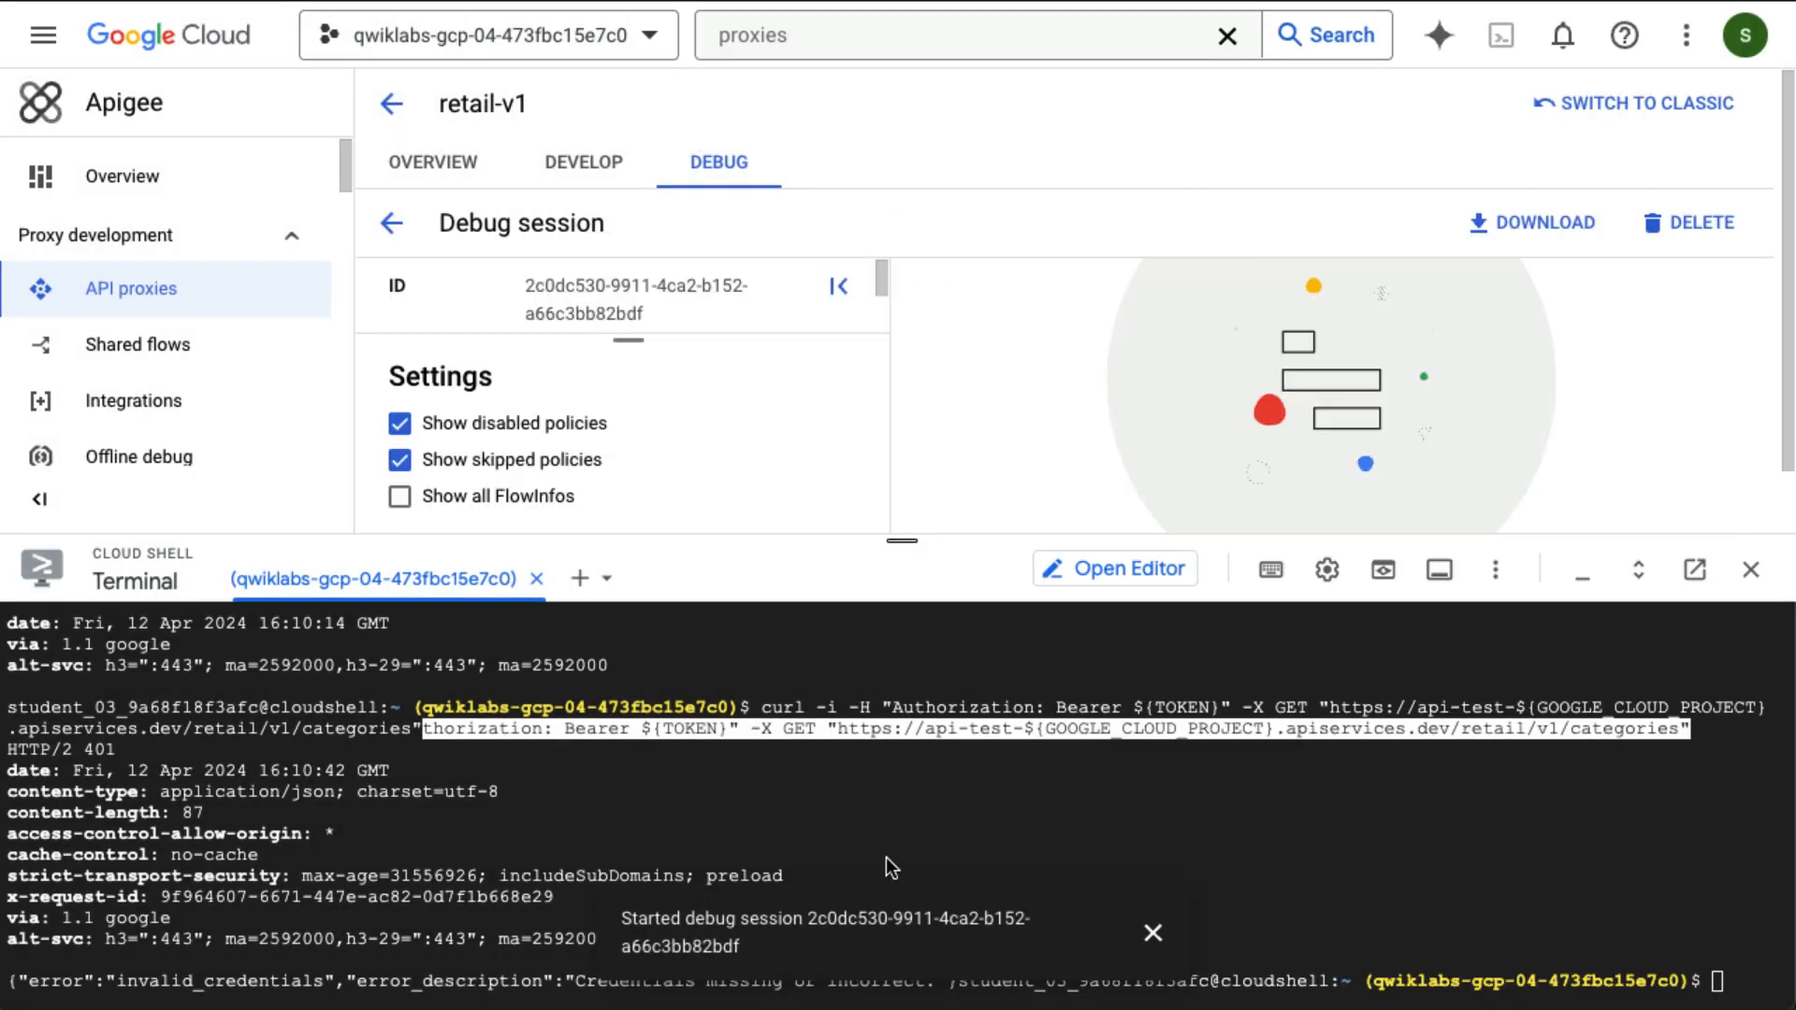
Shrink the terminal and examine the OAuthV2-VerifyToken step's variables, properties and request content in the captured GET transaction.
{"action": "left_click_drag", "start_coordinate": [904, 542], "coordinate": [922, 971]}
{"action": "left_click", "coordinate": [638, 630]}
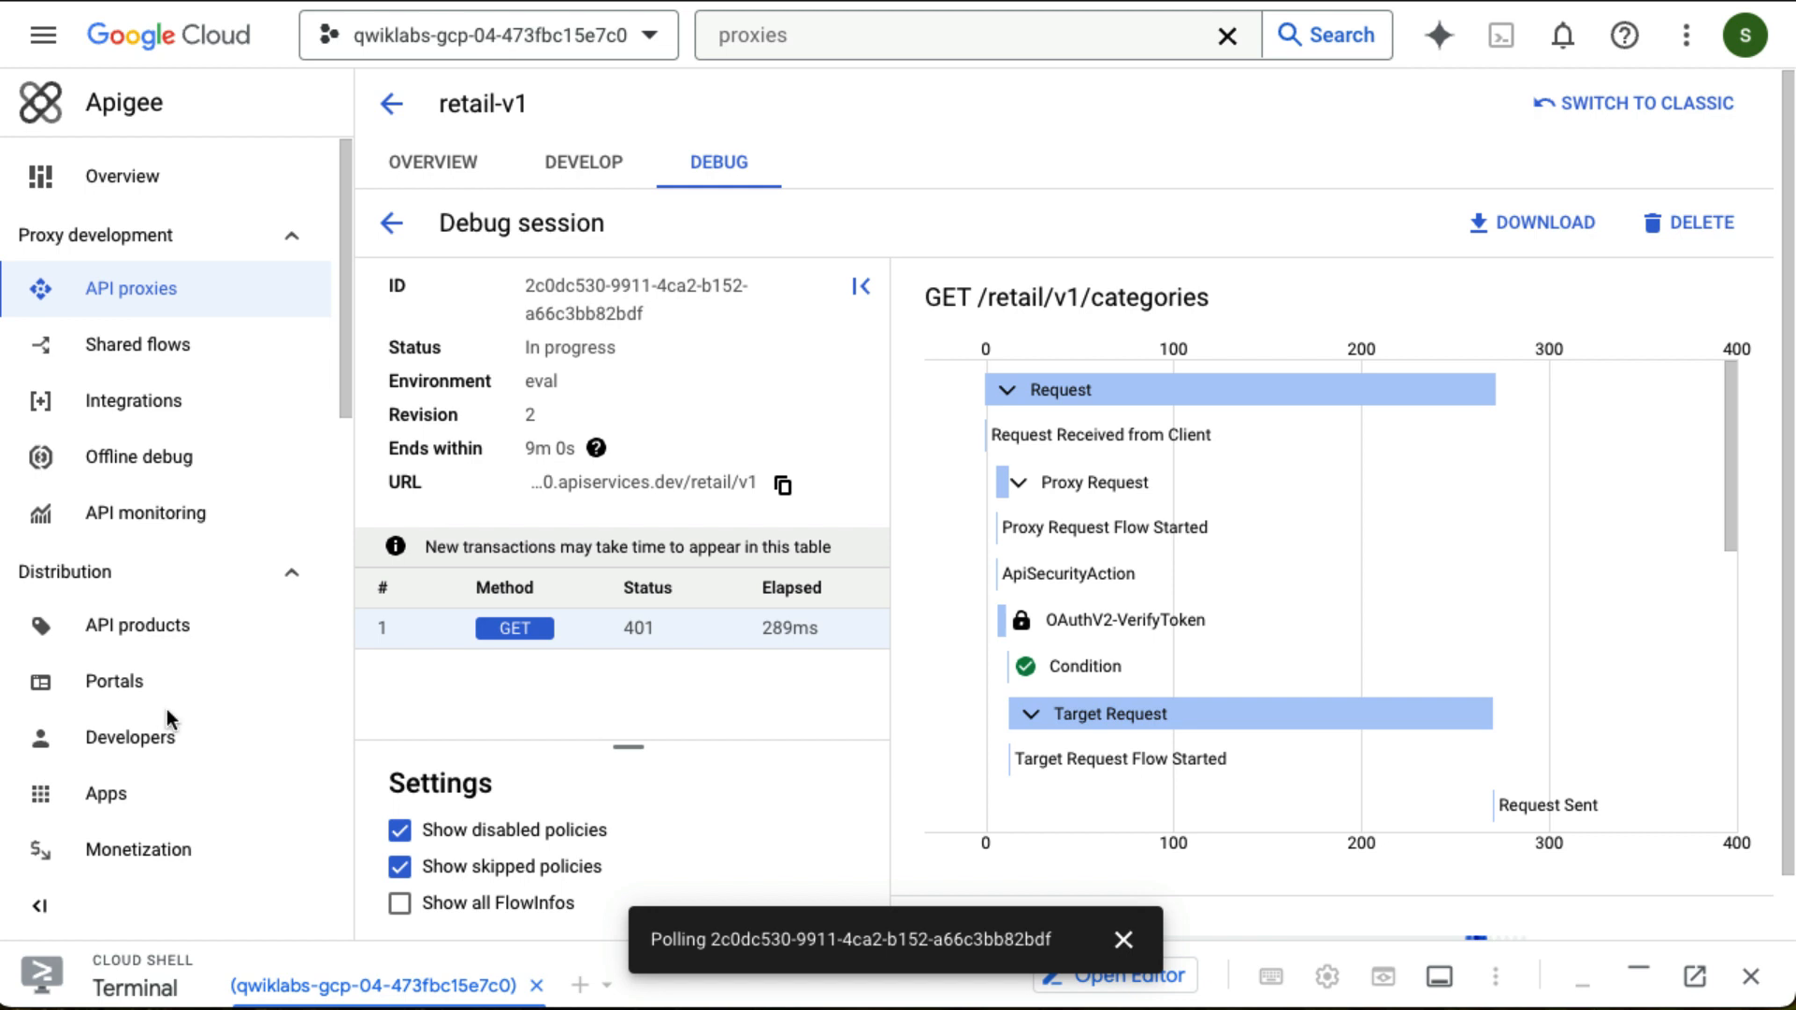
{"action": "mouse_move", "coordinate": [1015, 666]}
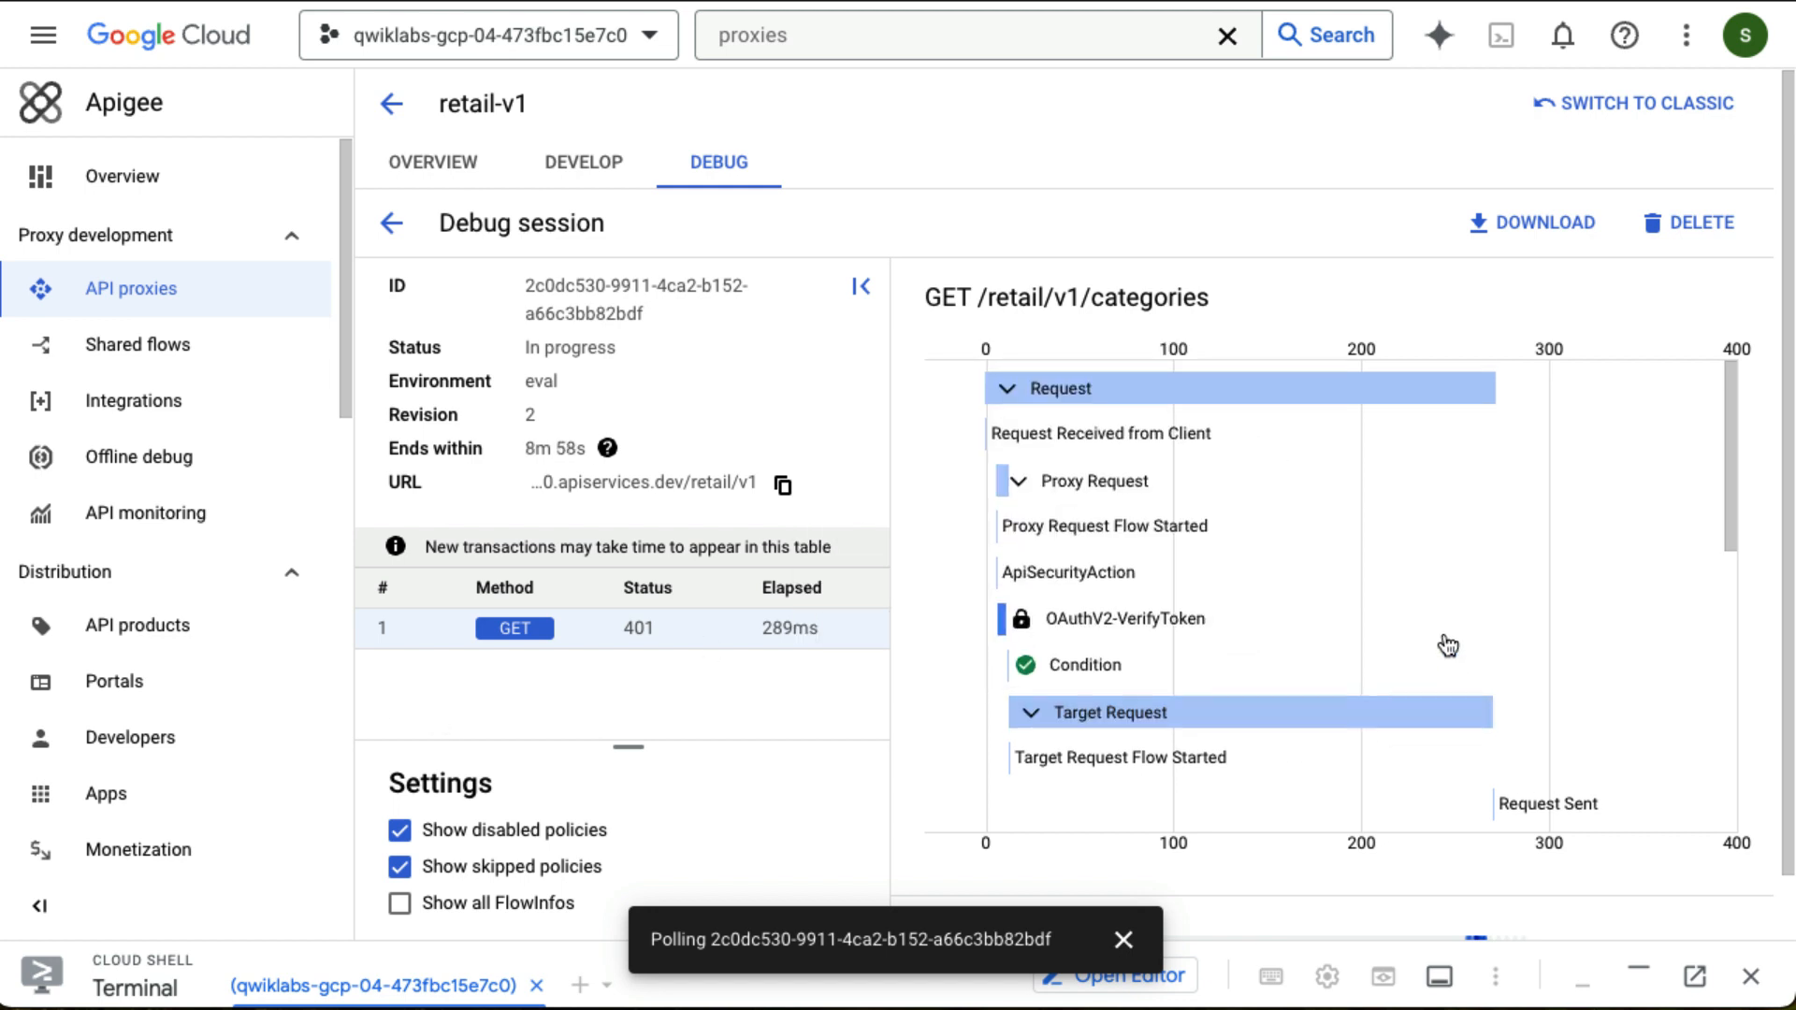
{"action": "scroll", "coordinate": [1338, 624], "scroll_direction": "down", "scroll_amount": 1}
{"action": "left_click", "coordinate": [1125, 604]}
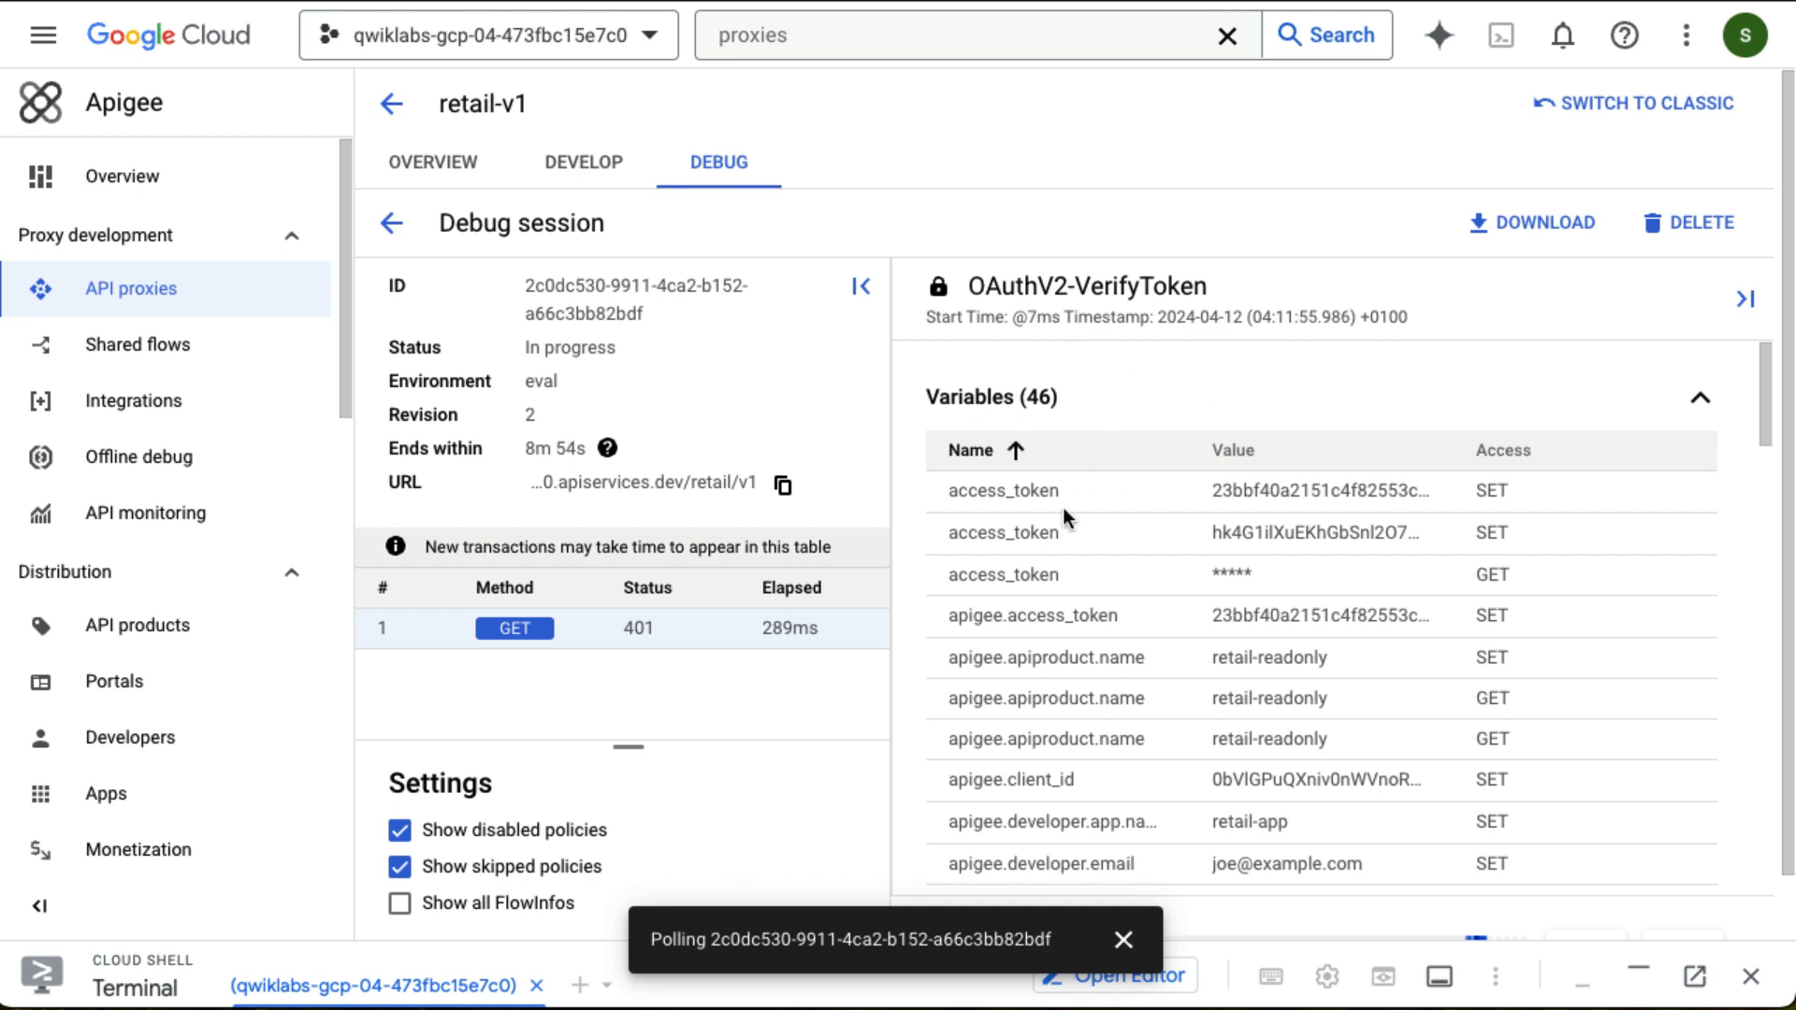
{"action": "left_click", "coordinate": [861, 286]}
{"action": "mouse_move", "coordinate": [616, 601]}
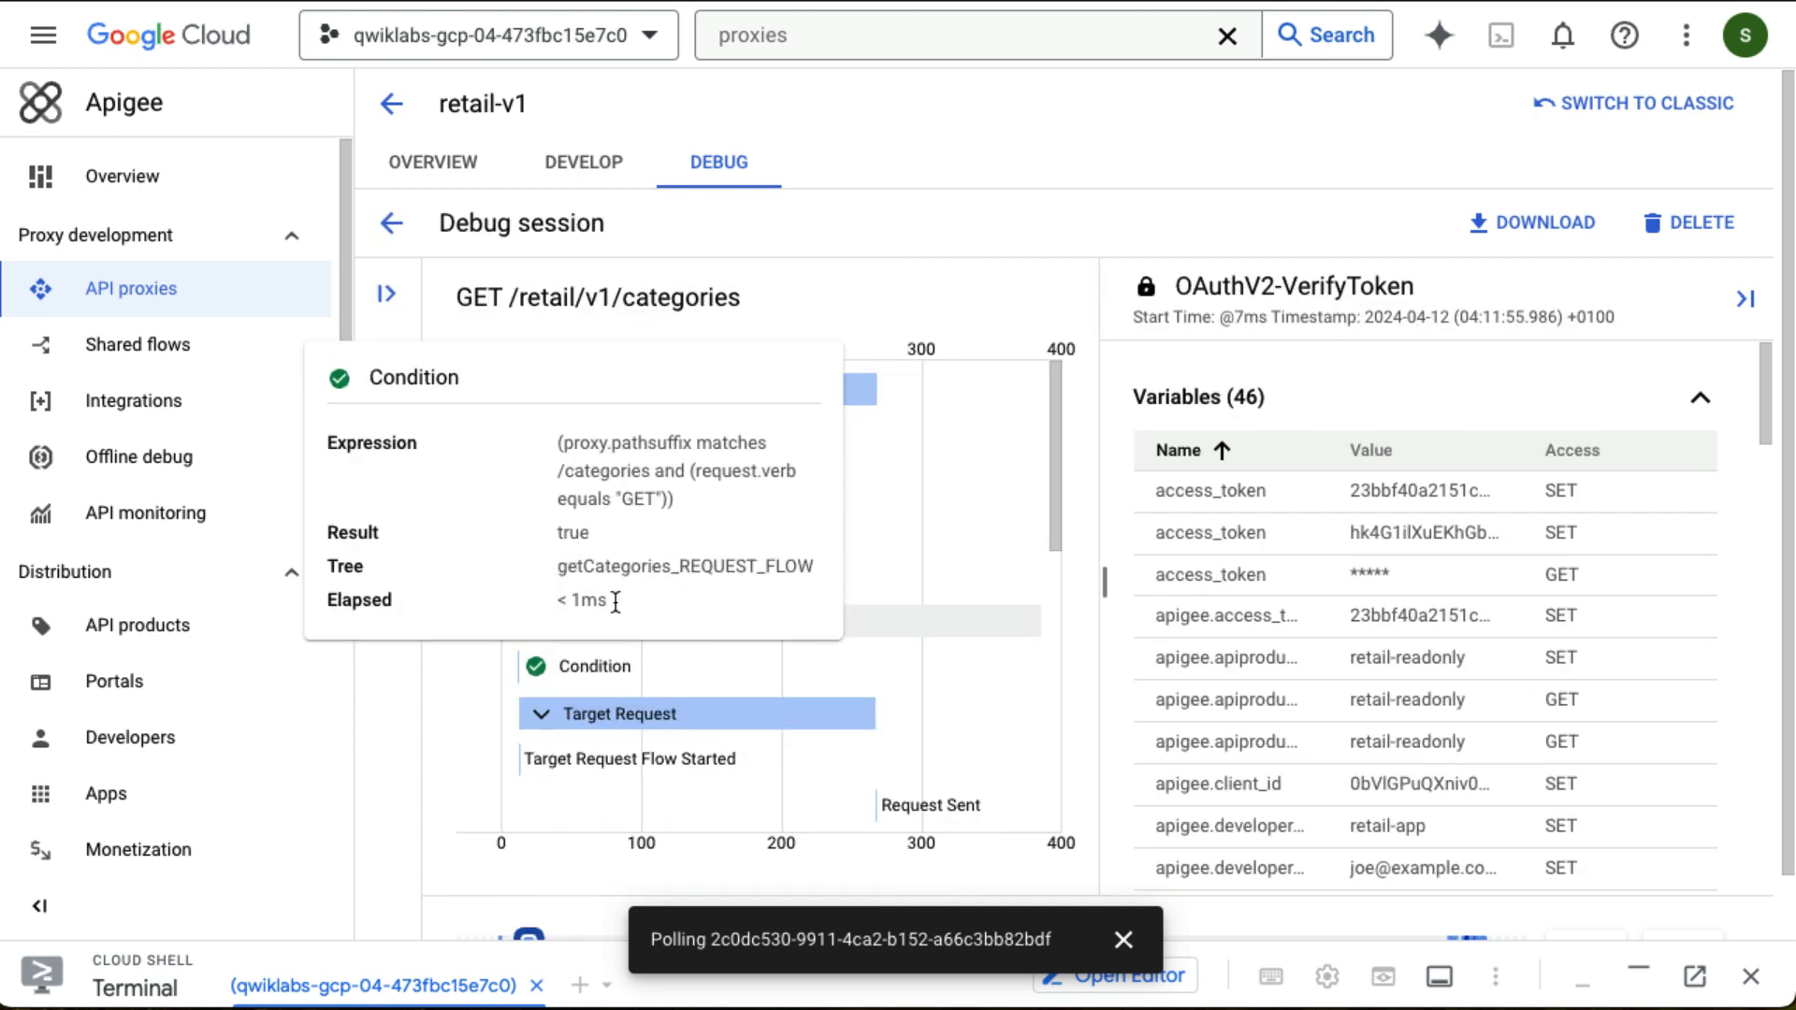
{"action": "mouse_move", "coordinate": [535, 621]}
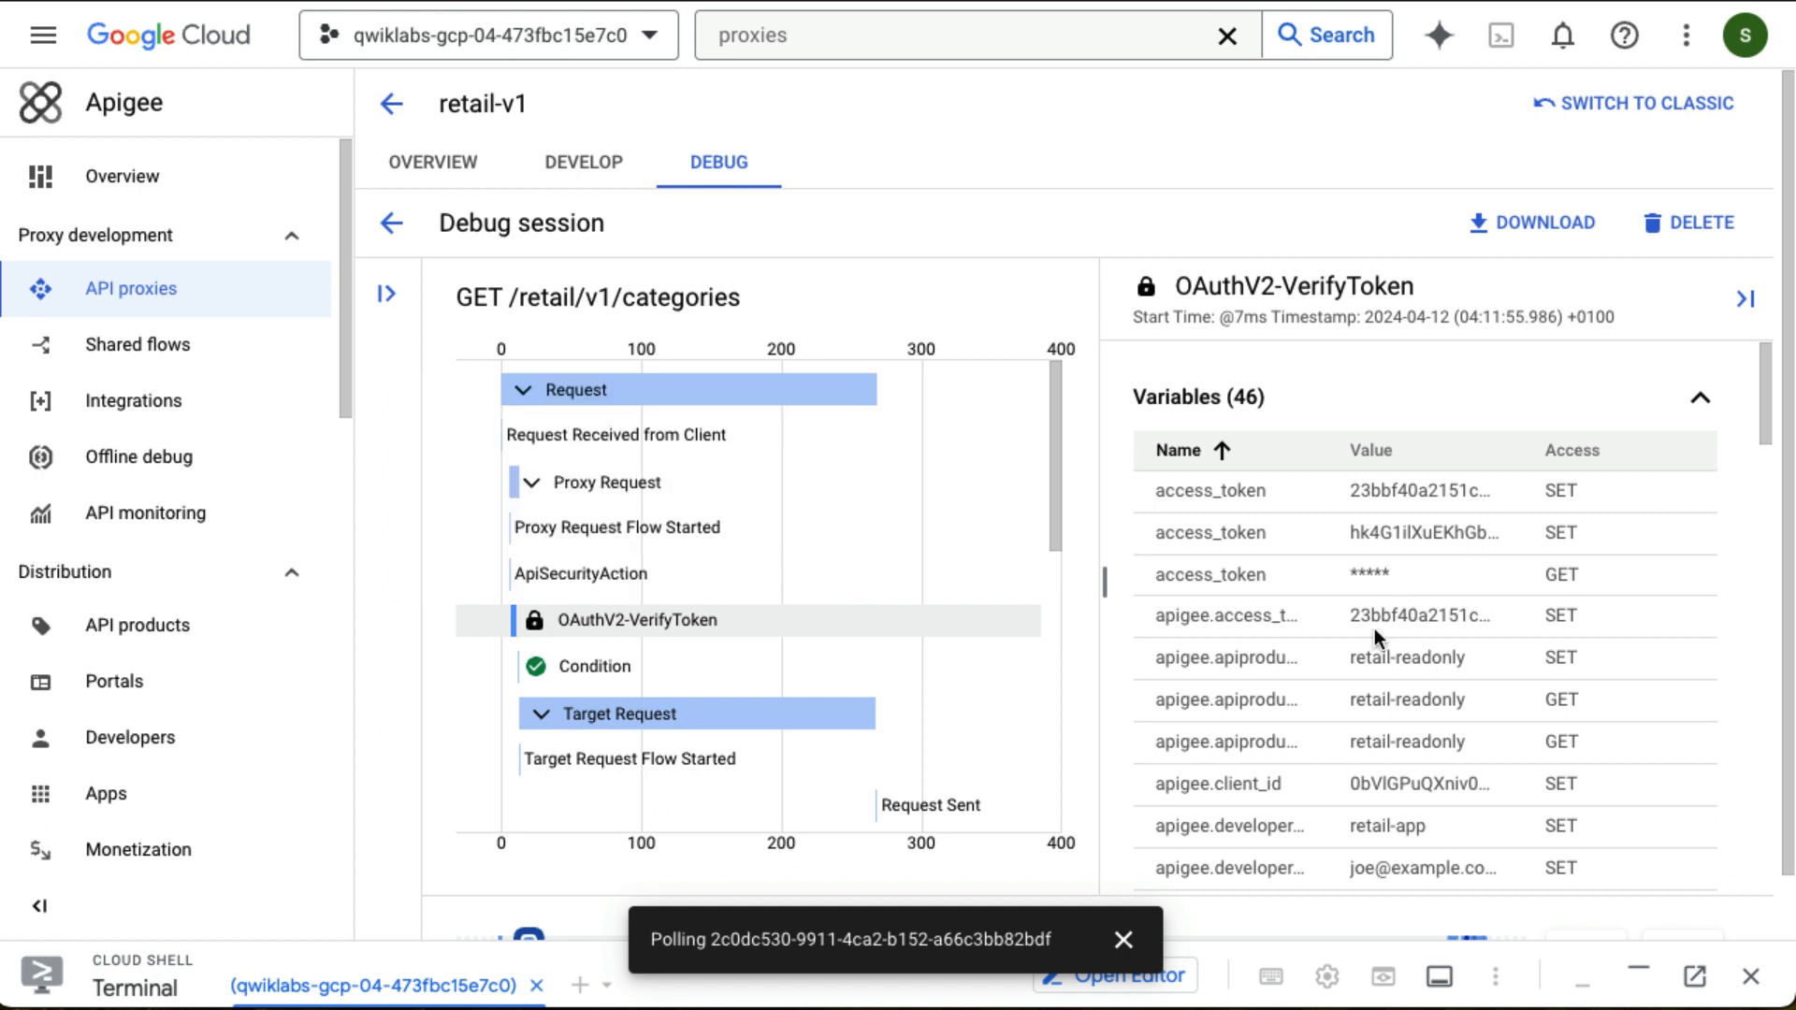
{"action": "scroll", "coordinate": [1373, 627], "scroll_direction": "down", "scroll_amount": 5}
{"action": "scroll", "coordinate": [1373, 621], "scroll_direction": "down", "scroll_amount": 10}
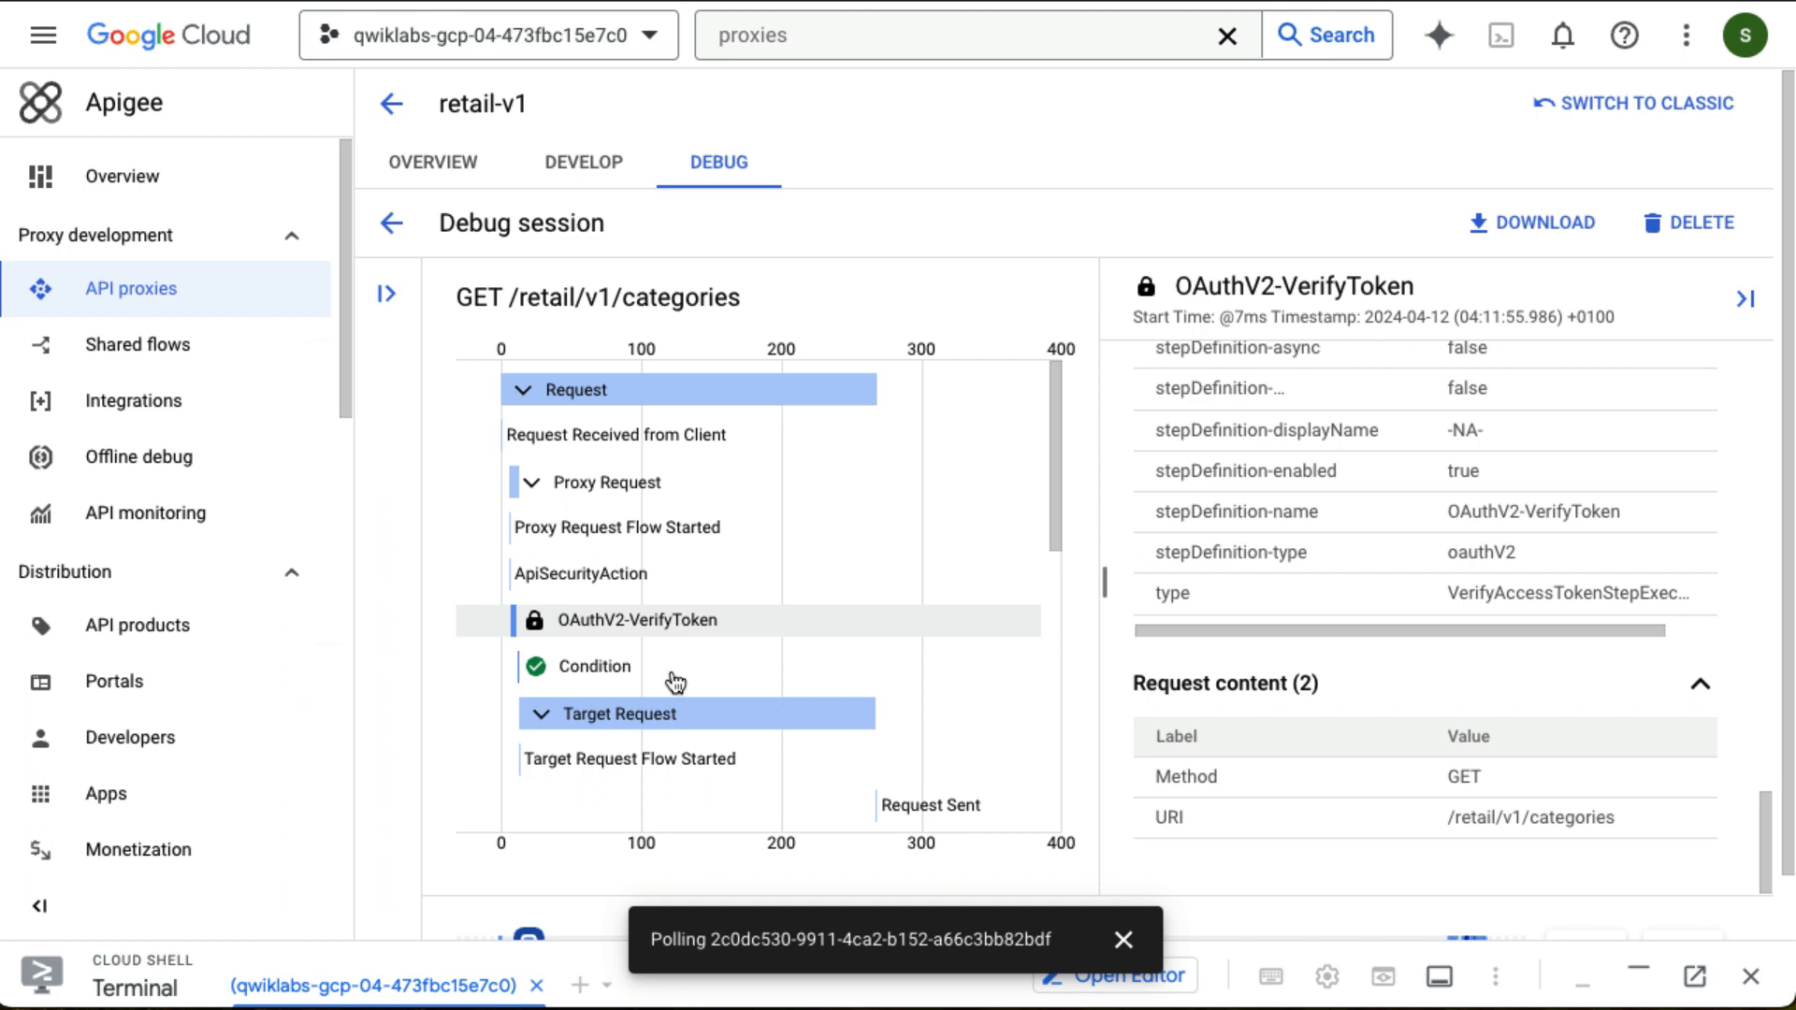
Inspect the properties of the Error point in the transaction's target response flow.
{"action": "scroll", "coordinate": [749, 647], "scroll_direction": "down", "scroll_amount": 5}
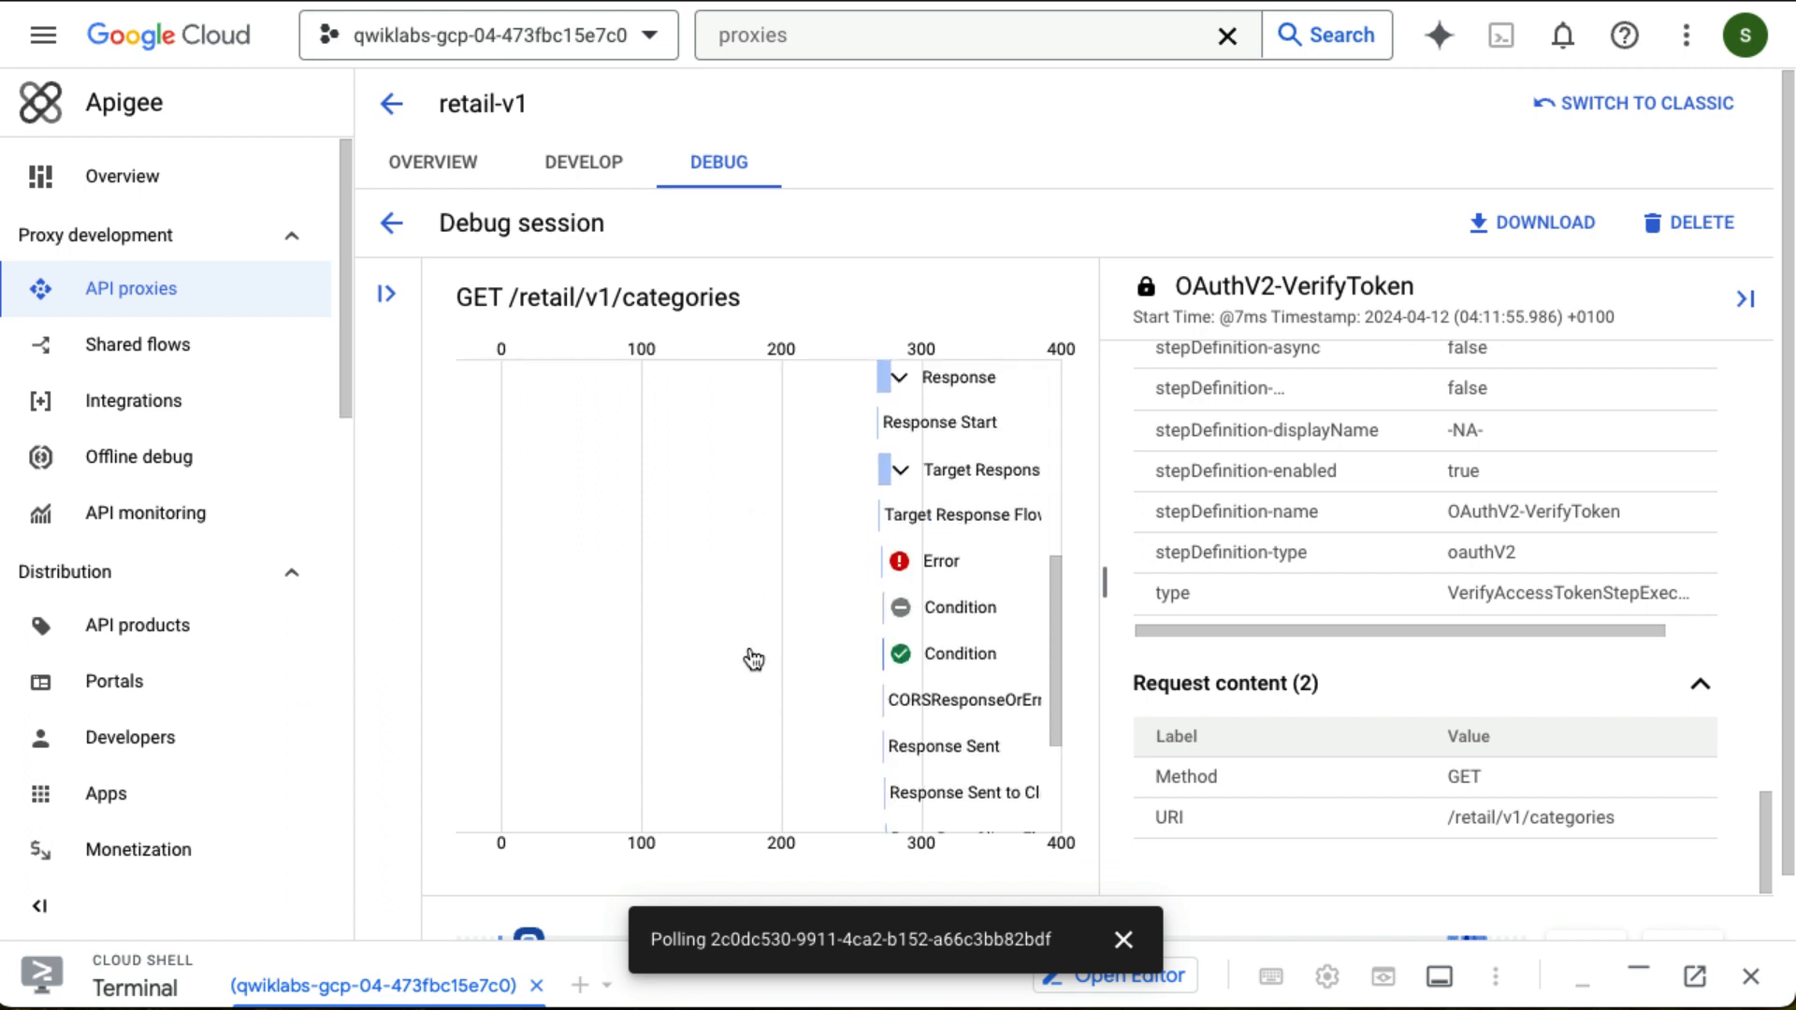
{"action": "scroll", "coordinate": [750, 658], "scroll_direction": "up", "scroll_amount": 3}
{"action": "mouse_move", "coordinate": [931, 688]}
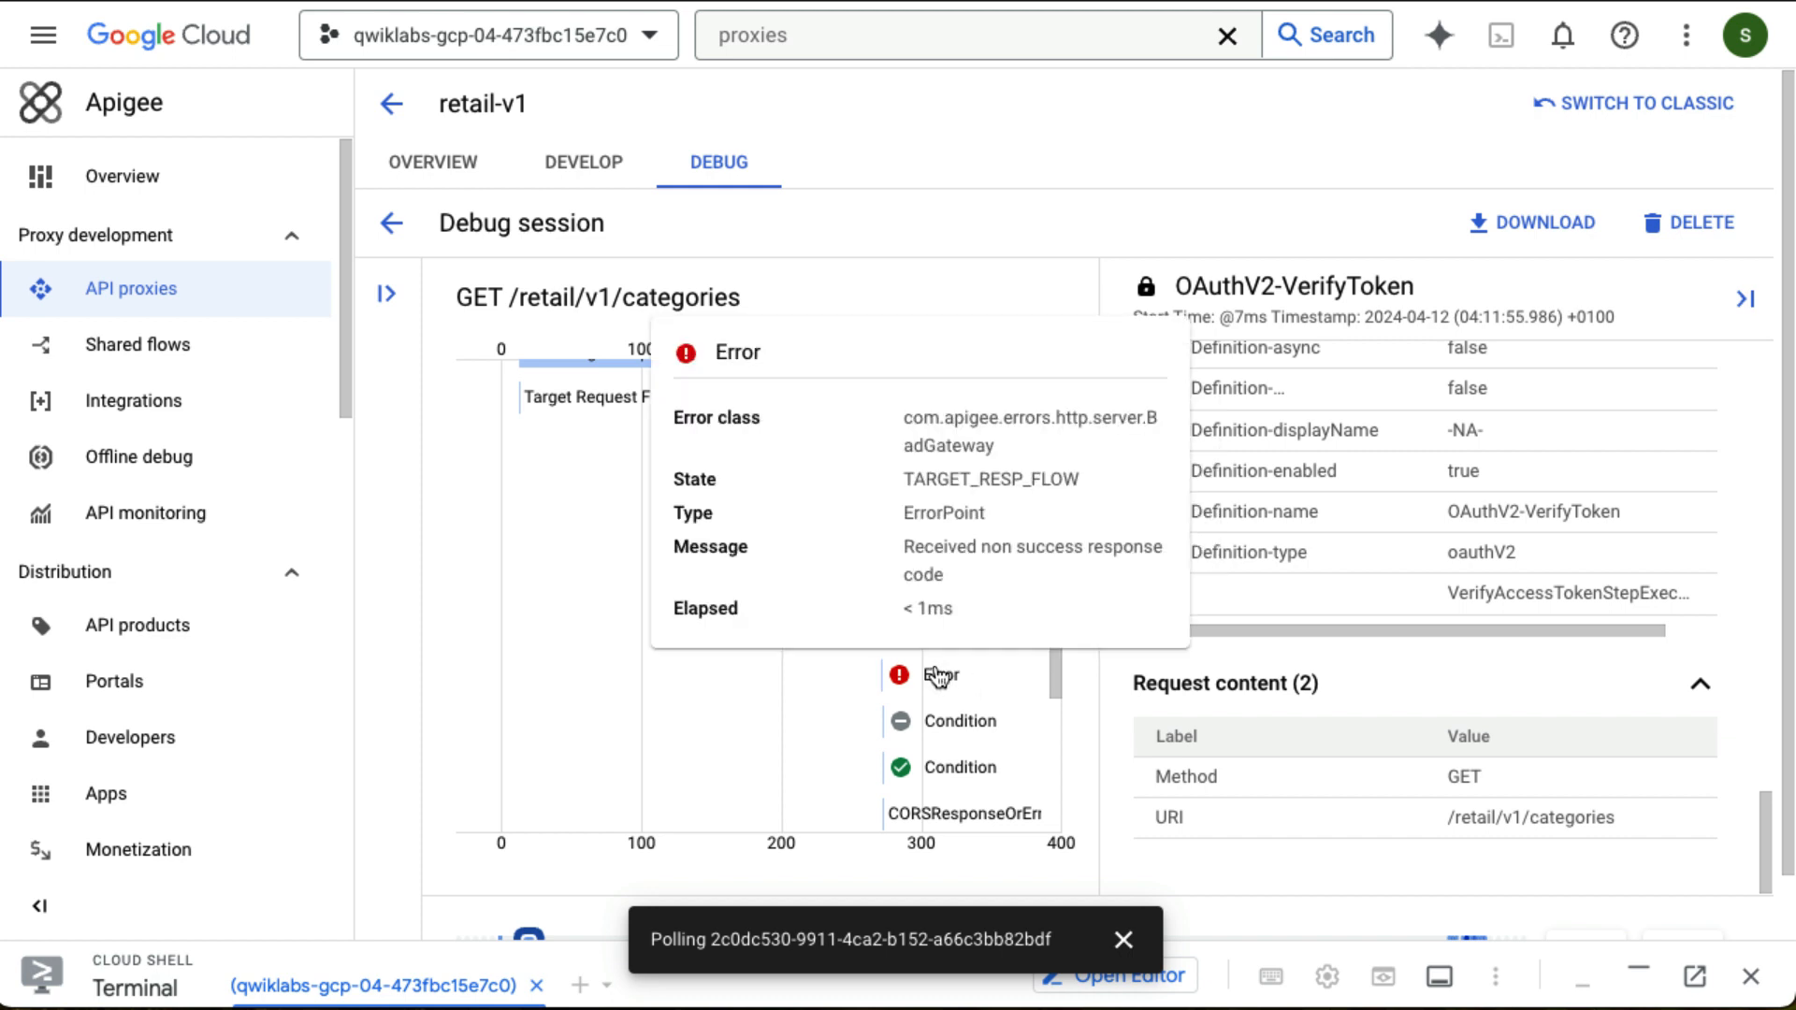
{"action": "left_click", "coordinate": [930, 683]}
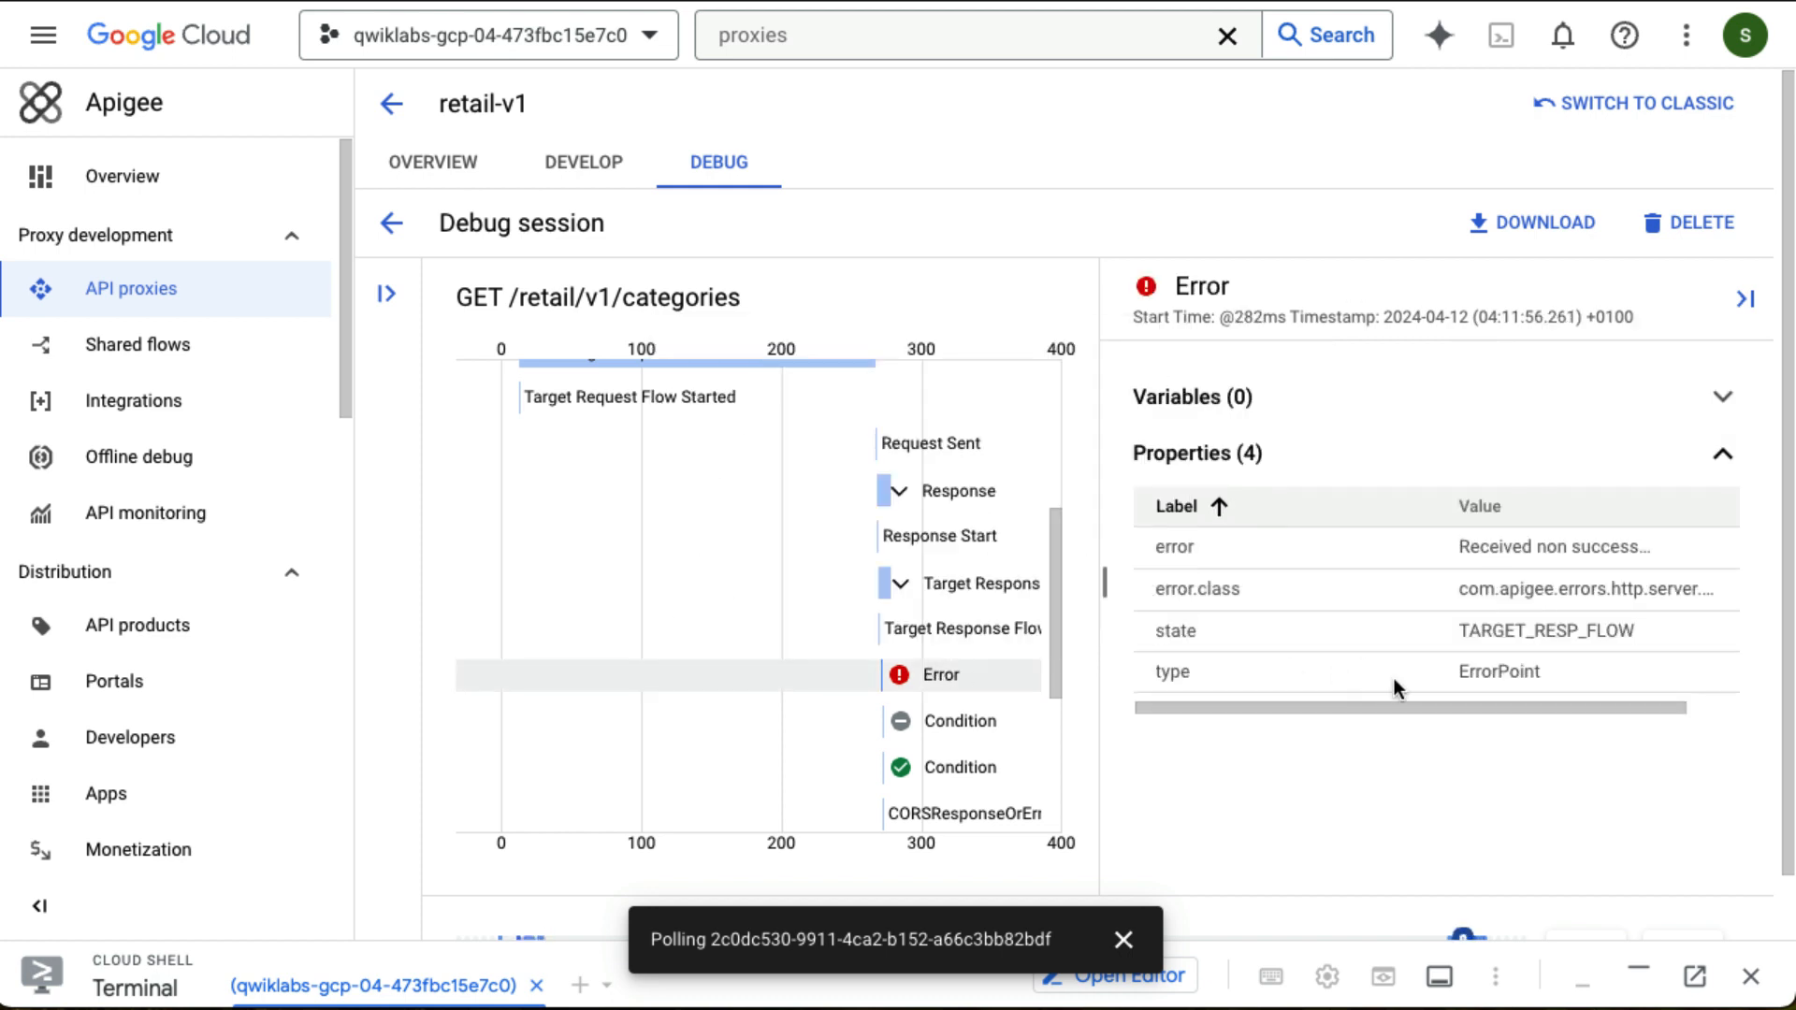
{"action": "scroll", "coordinate": [1459, 589], "scroll_direction": "down", "scroll_amount": 1}
{"action": "scroll", "coordinate": [1472, 596], "scroll_direction": "up", "scroll_amount": 1}
Examine the response headers and response content of the Target Response Flow Started point.
{"action": "left_click", "coordinate": [956, 629]}
{"action": "scroll", "coordinate": [1489, 729], "scroll_direction": "down", "scroll_amount": 5}
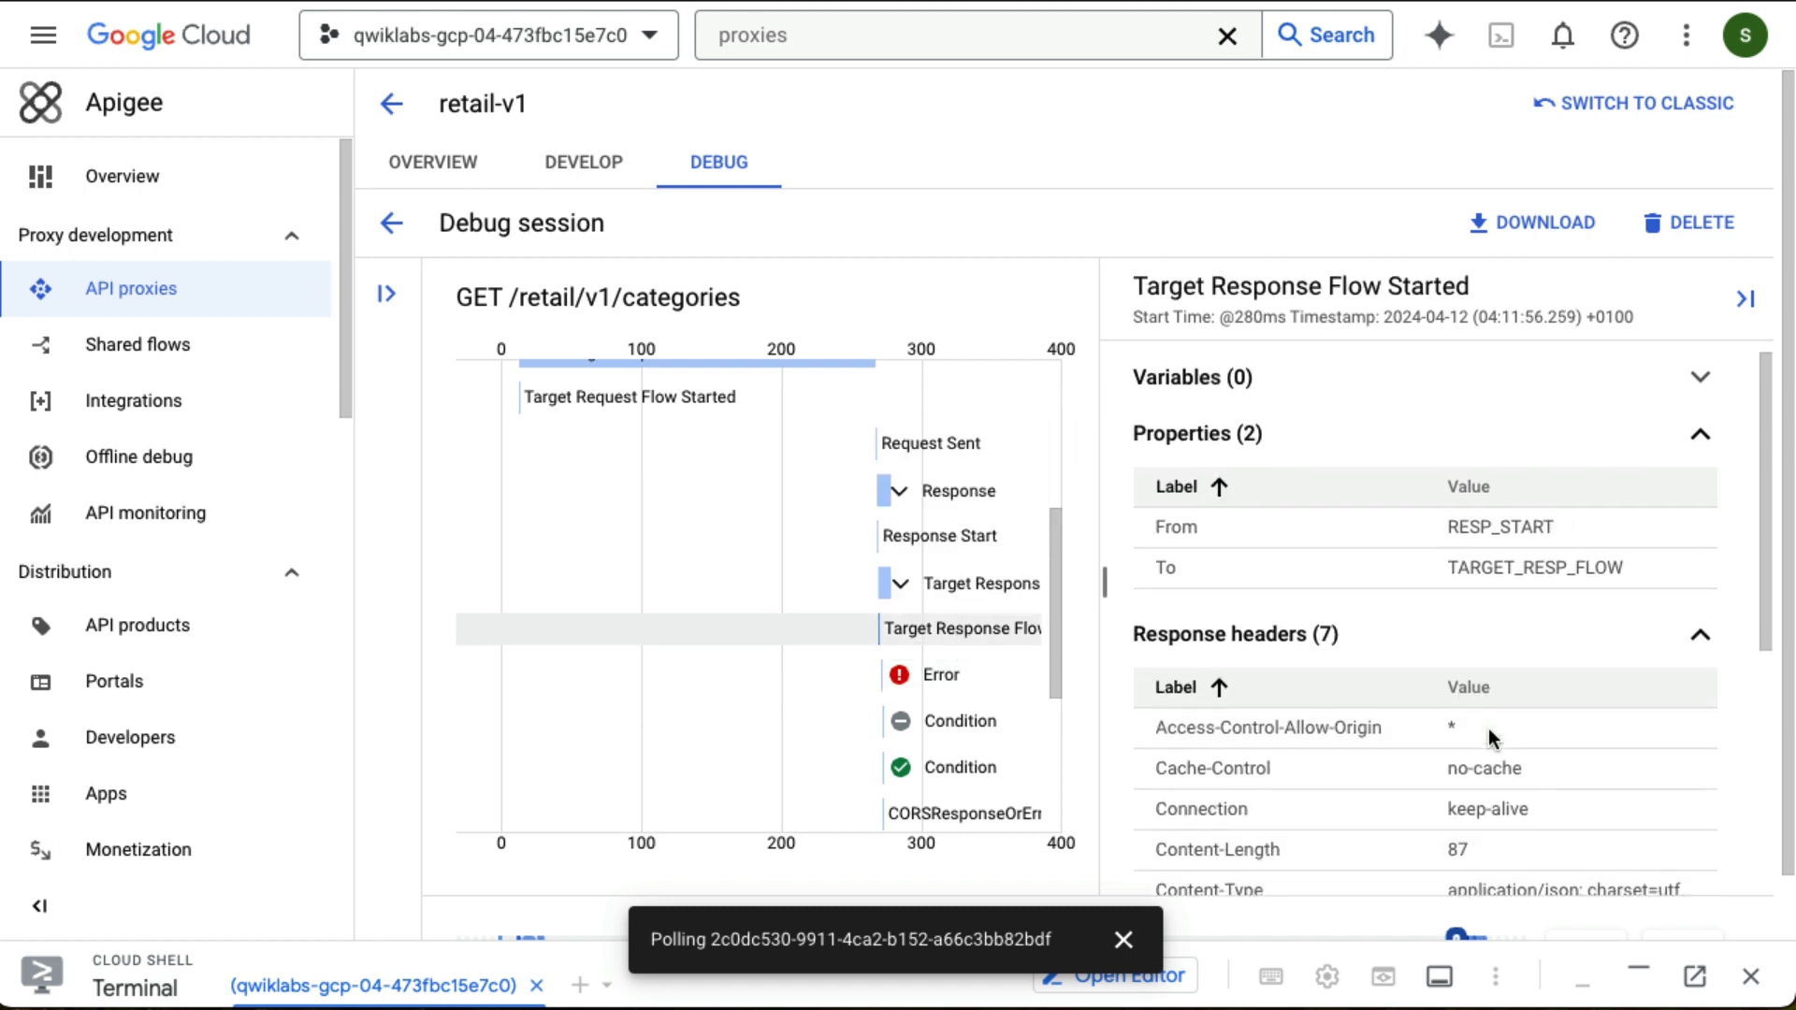
{"action": "scroll", "coordinate": [1489, 730], "scroll_direction": "down", "scroll_amount": 3}
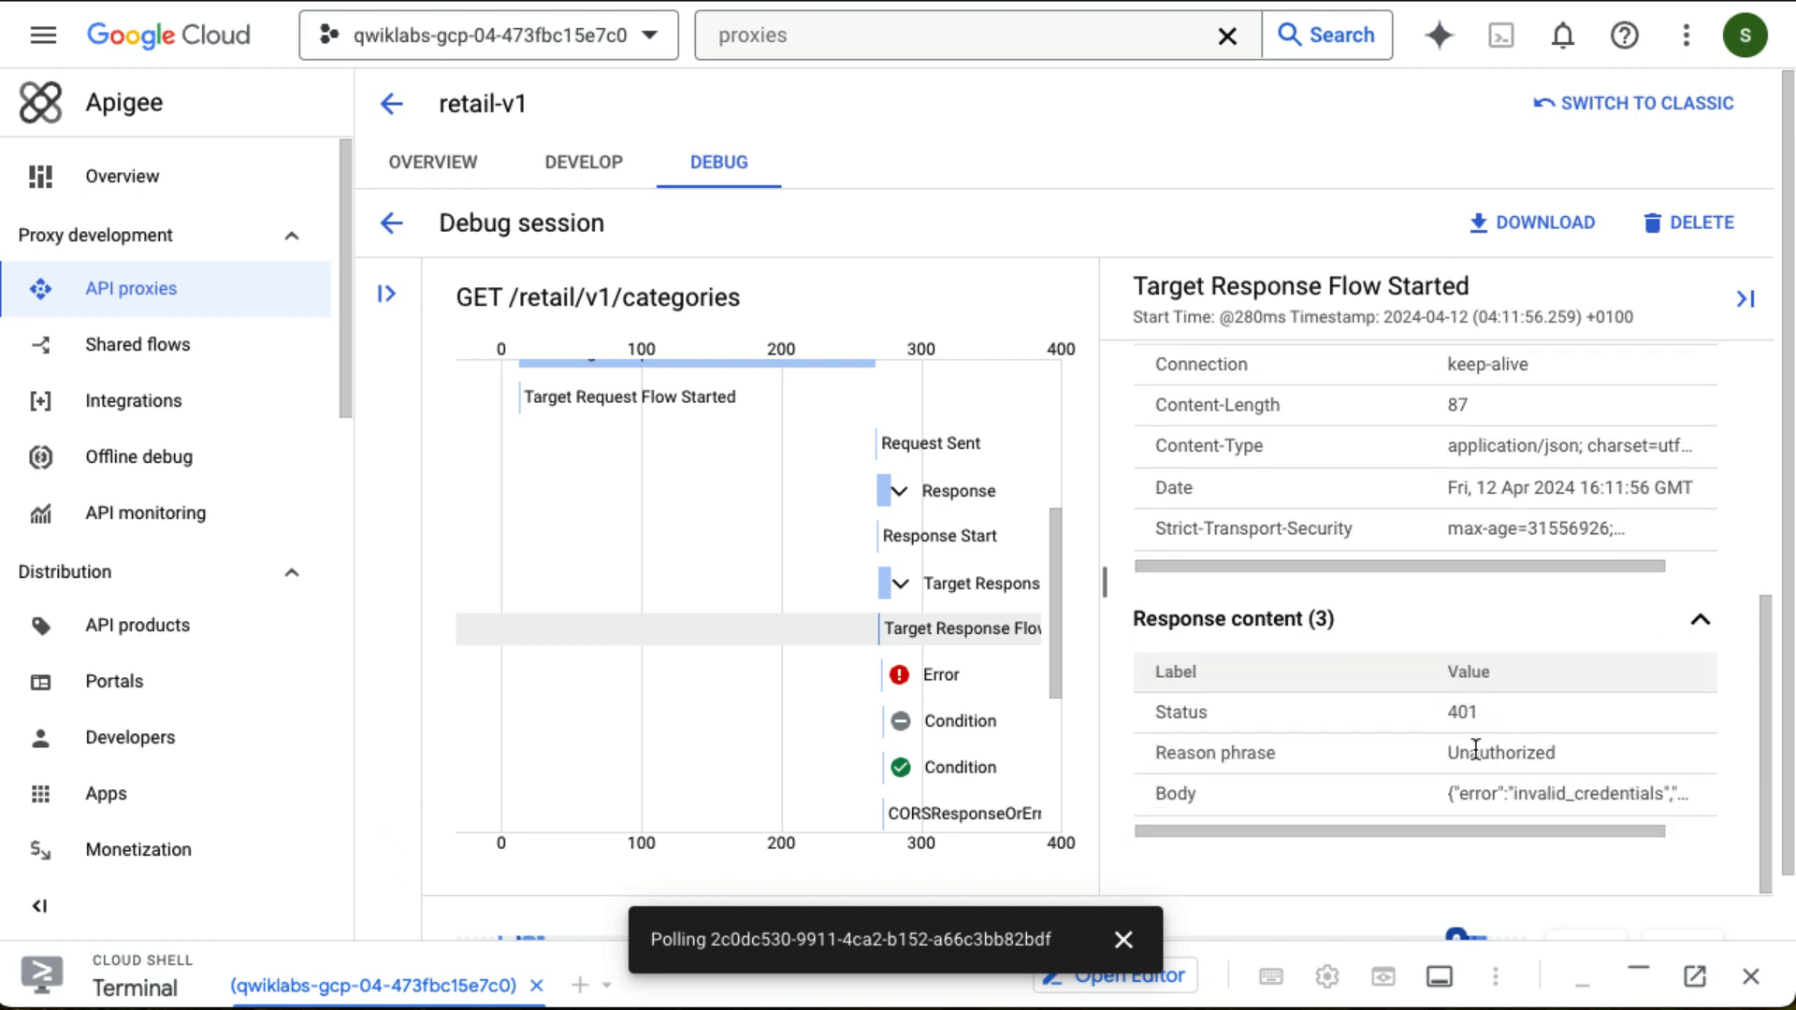
{"action": "left_click_drag", "start_coordinate": [1519, 832], "coordinate": [1298, 832]}
Inspect the Target Request Flow Started point's request headers, including the authorization header sent to the backend.
{"action": "scroll", "coordinate": [593, 669], "scroll_direction": "up", "scroll_amount": 4}
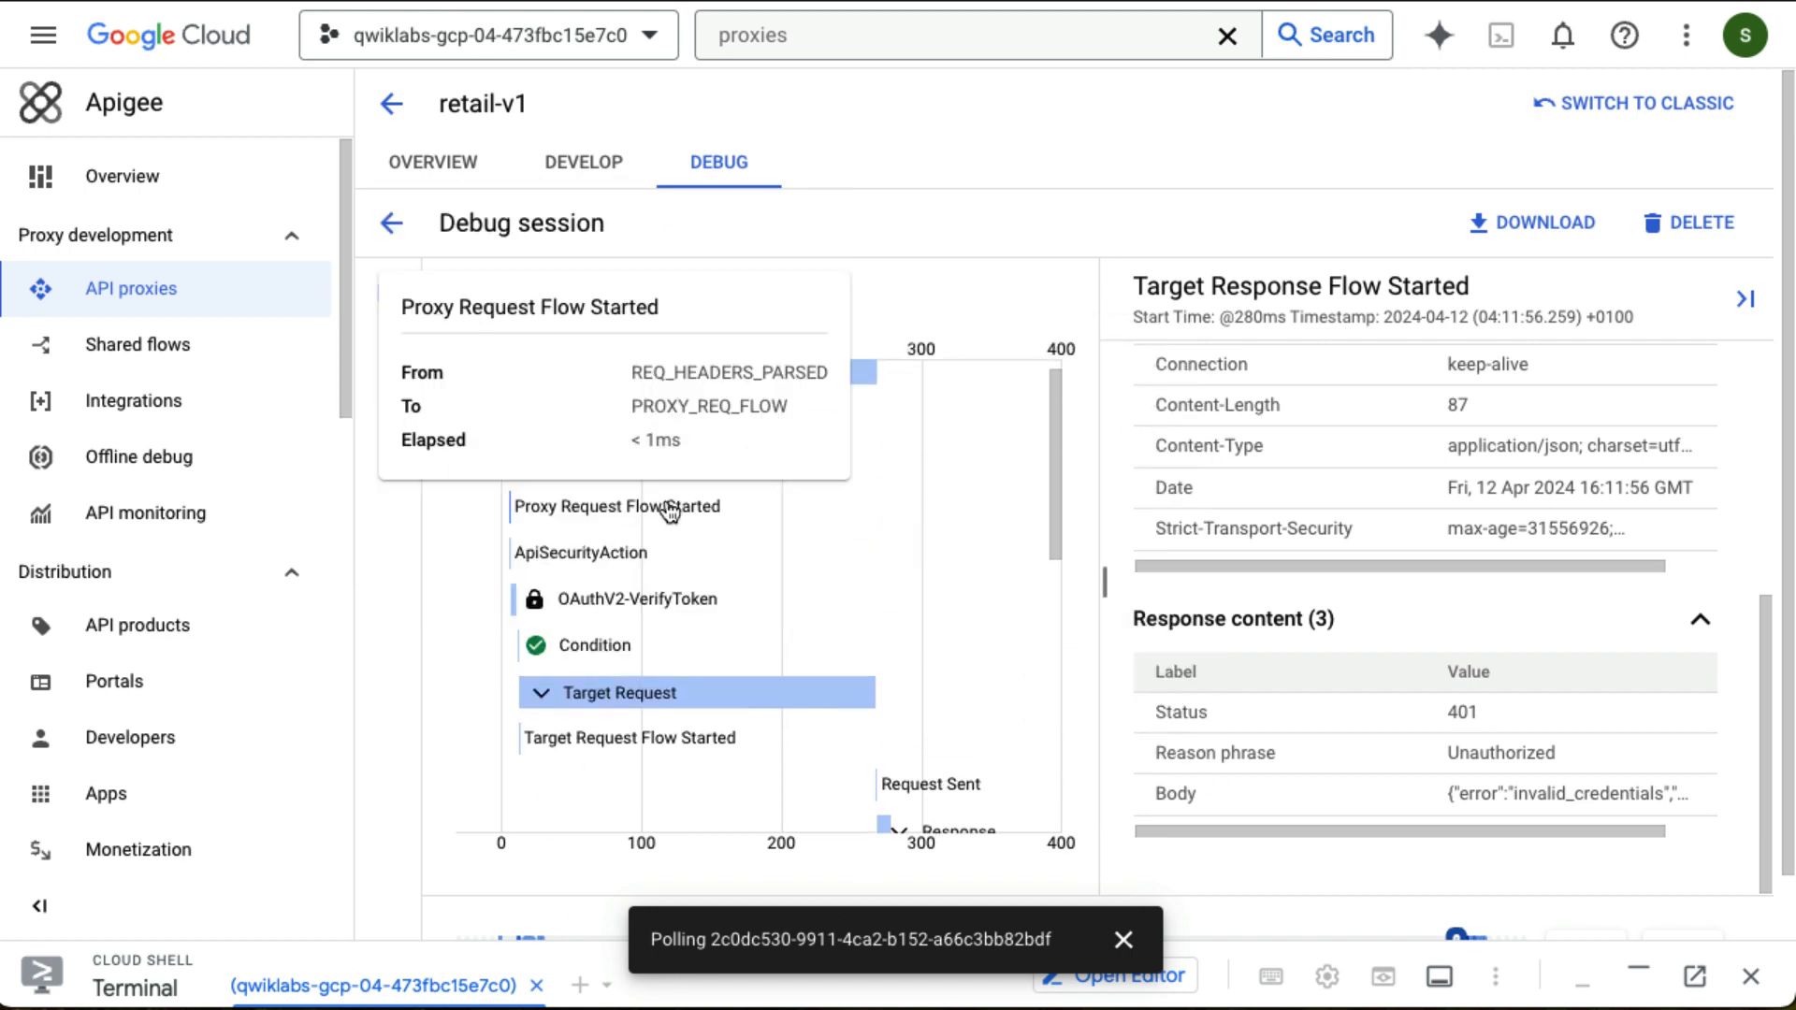
{"action": "left_click", "coordinate": [643, 750]}
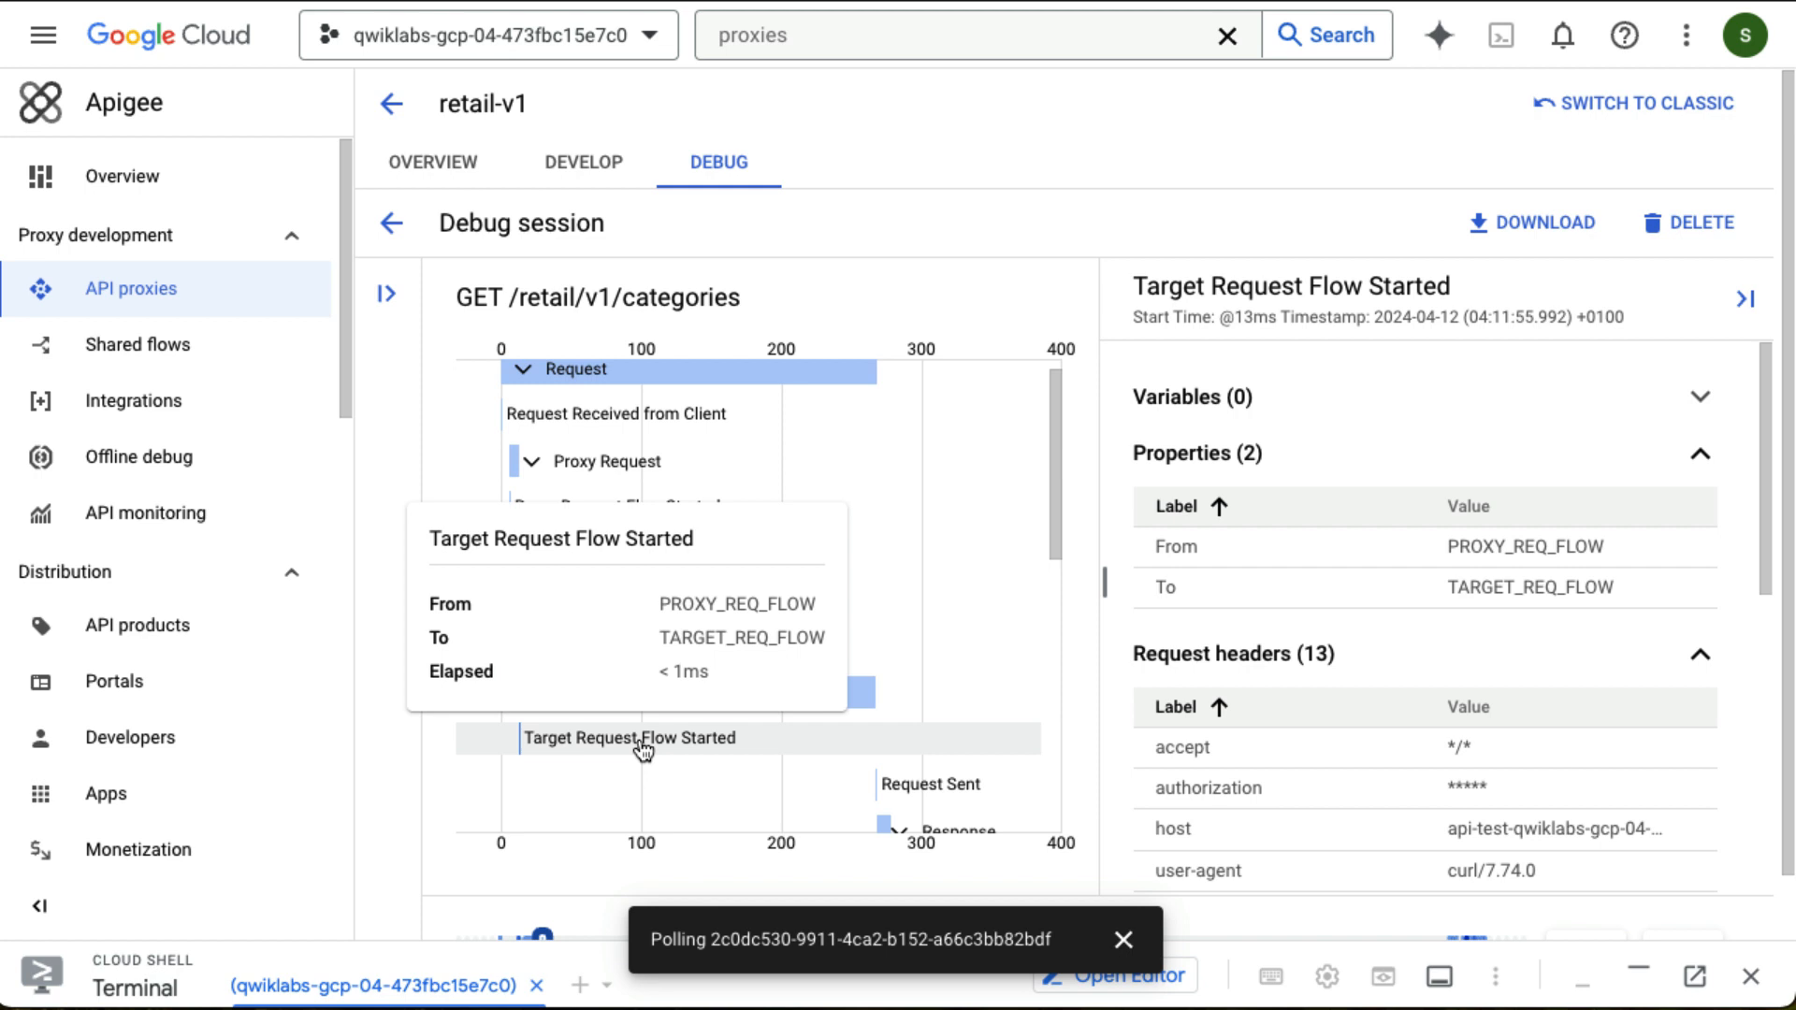
{"action": "scroll", "coordinate": [1379, 808], "scroll_direction": "down", "scroll_amount": 1}
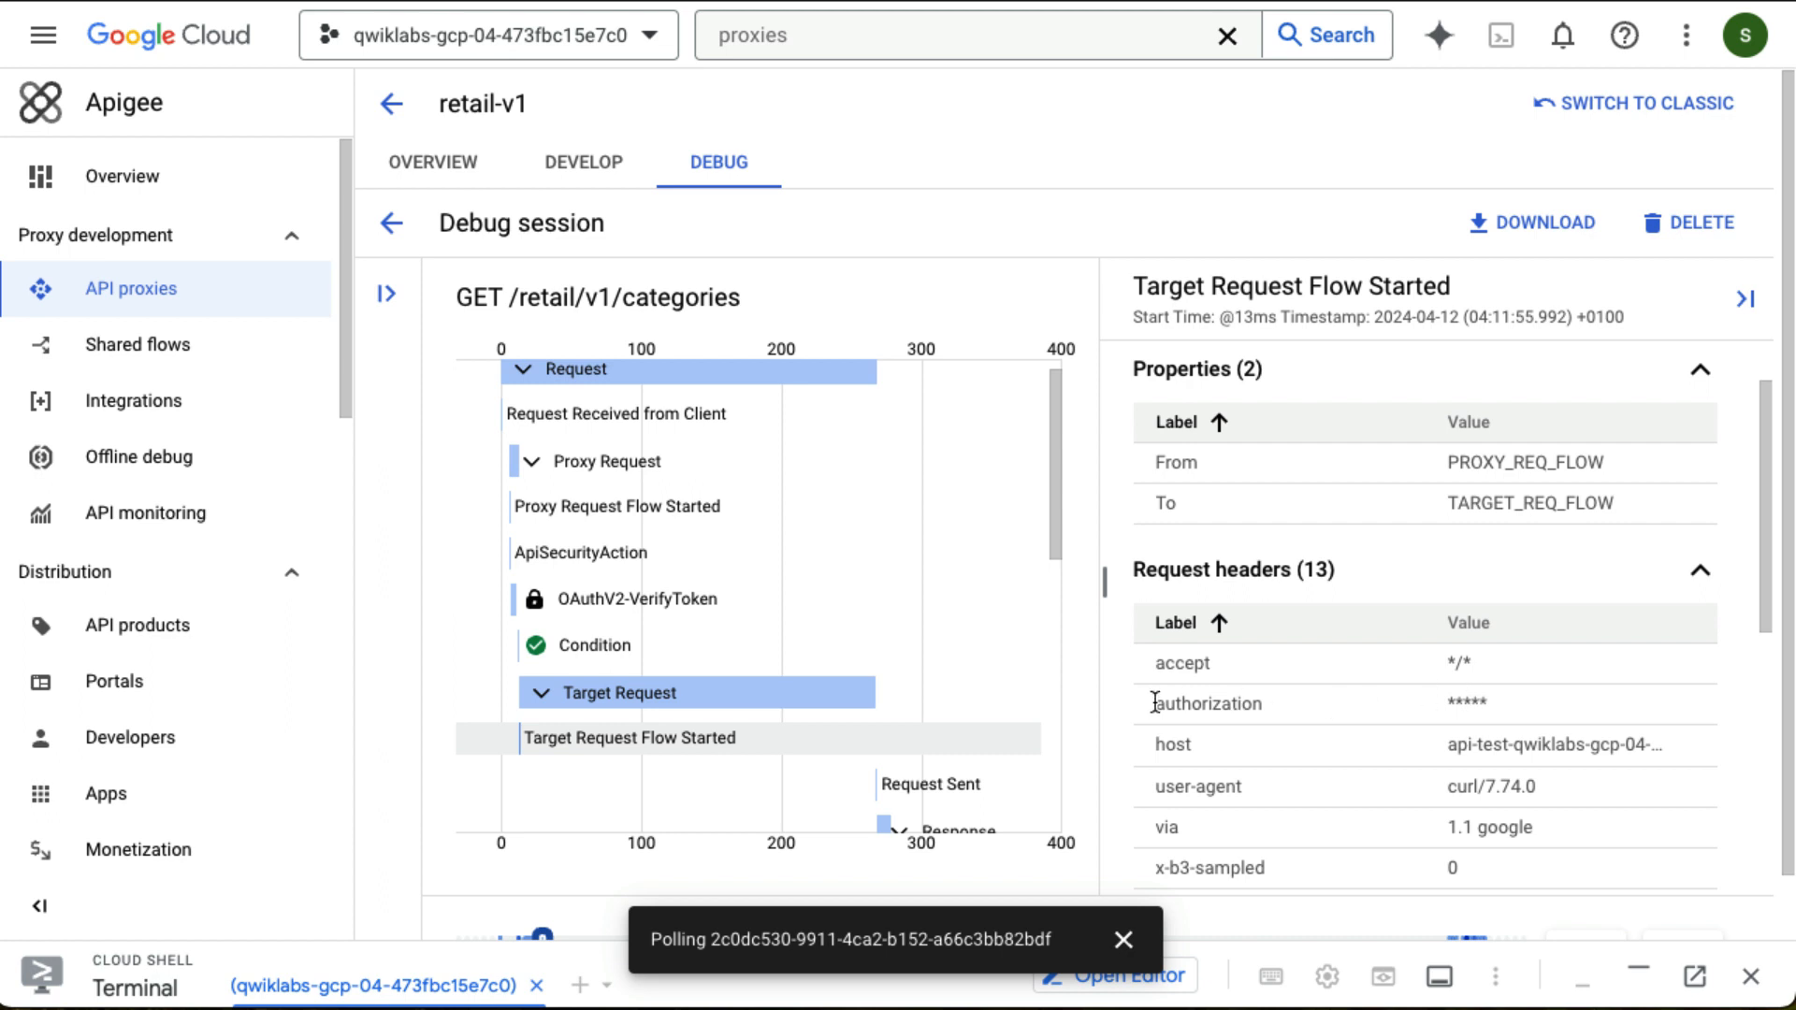
Start a new Assign Message policy step in the request PreFlow of retail-v1's default proxy endpoint.
{"action": "double_click", "coordinate": [1198, 704]}
{"action": "left_click_drag", "start_coordinate": [1457, 701], "coordinate": [1517, 708]}
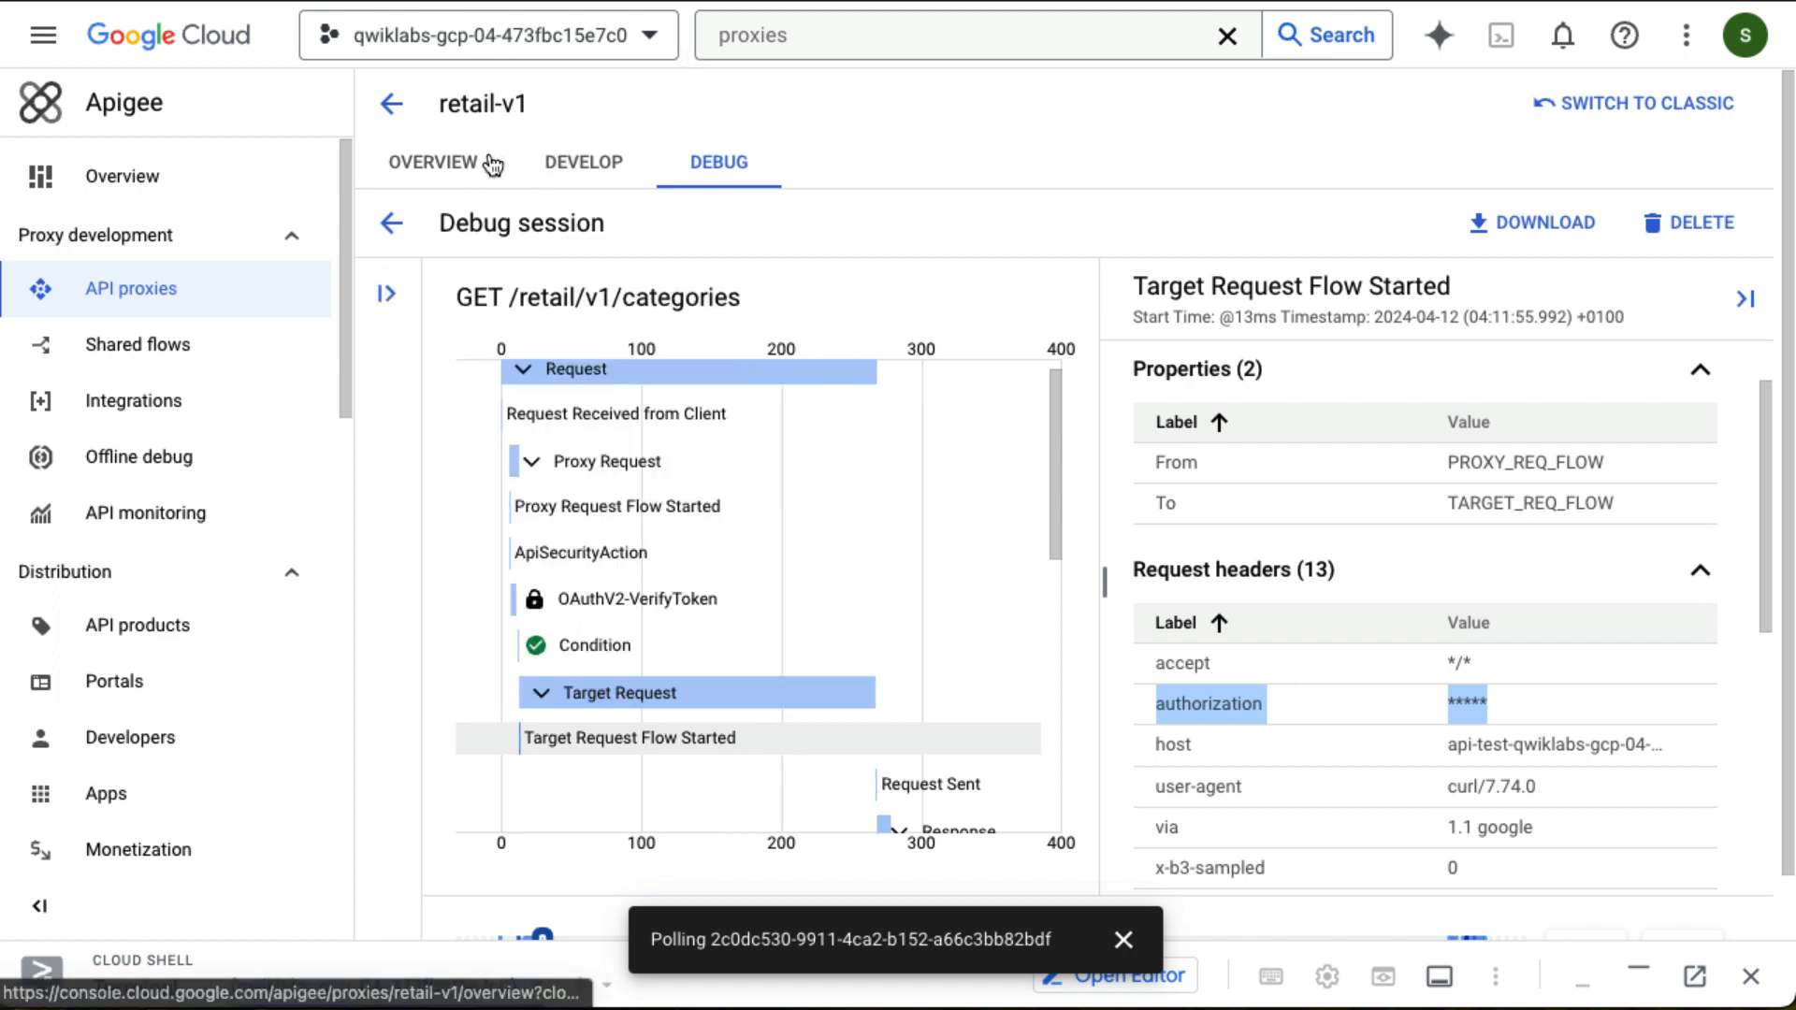
{"action": "left_click", "coordinate": [572, 163]}
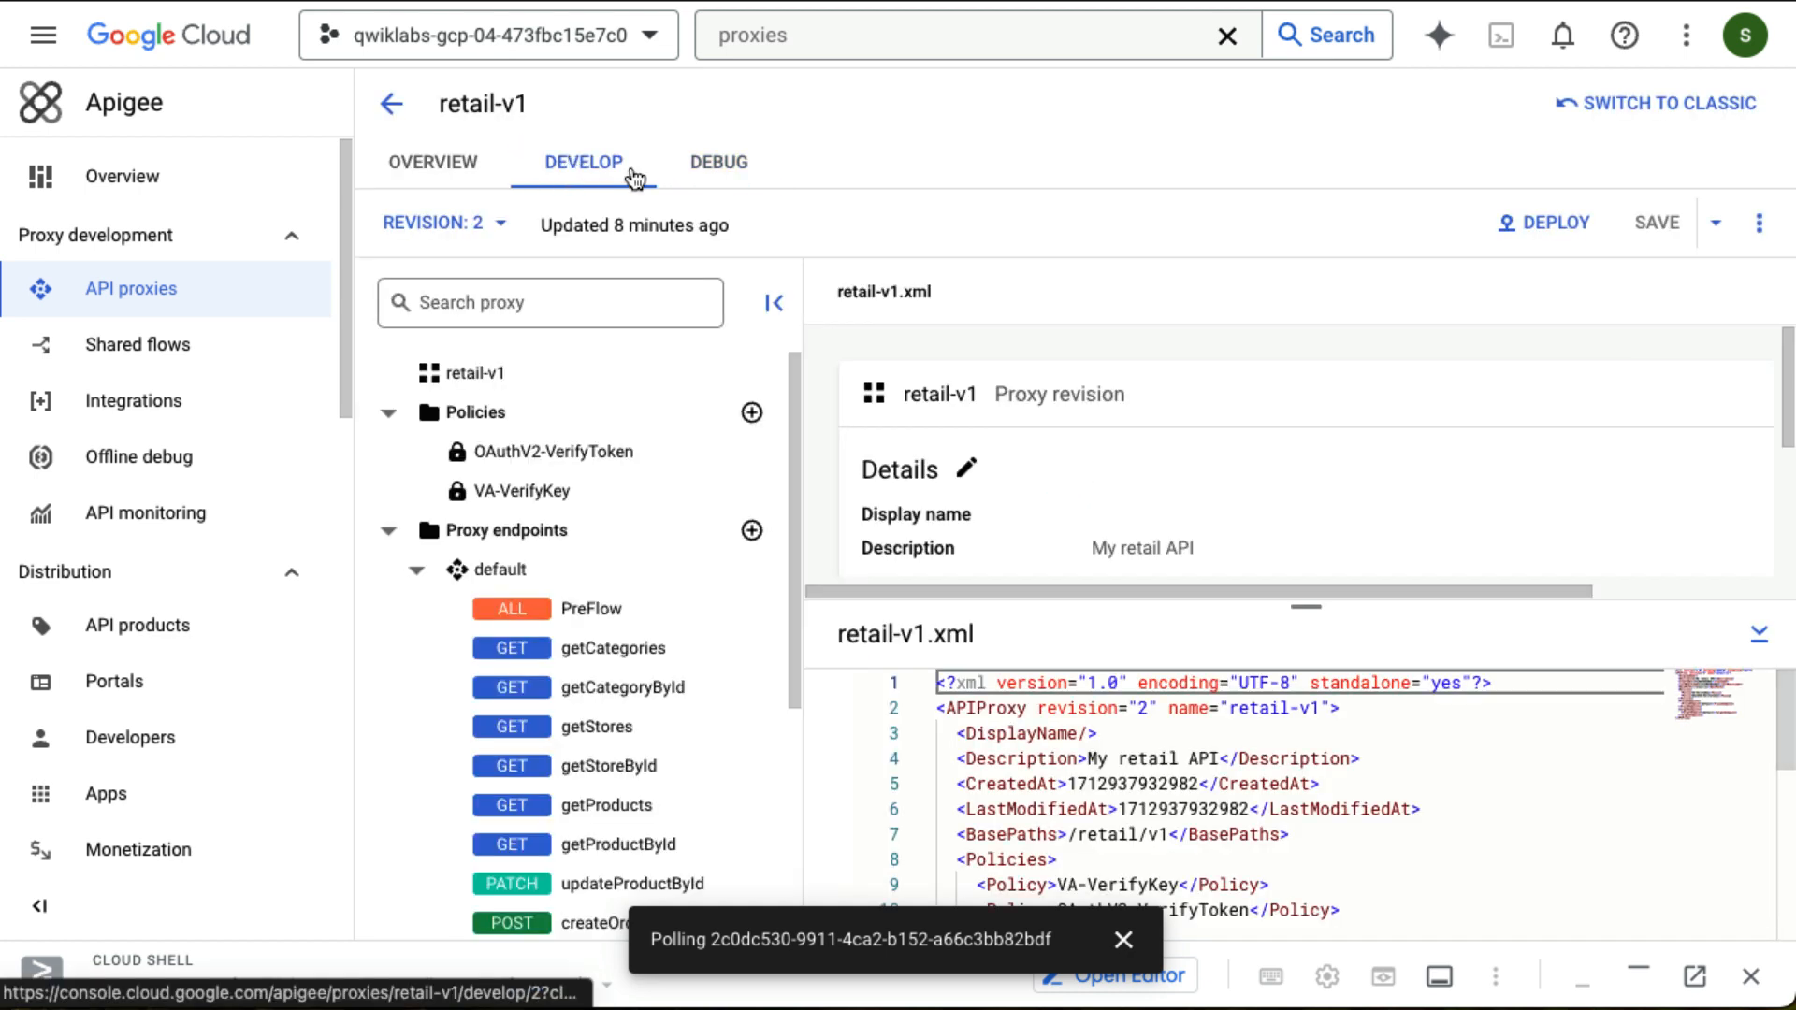
{"action": "left_click", "coordinate": [573, 583]}
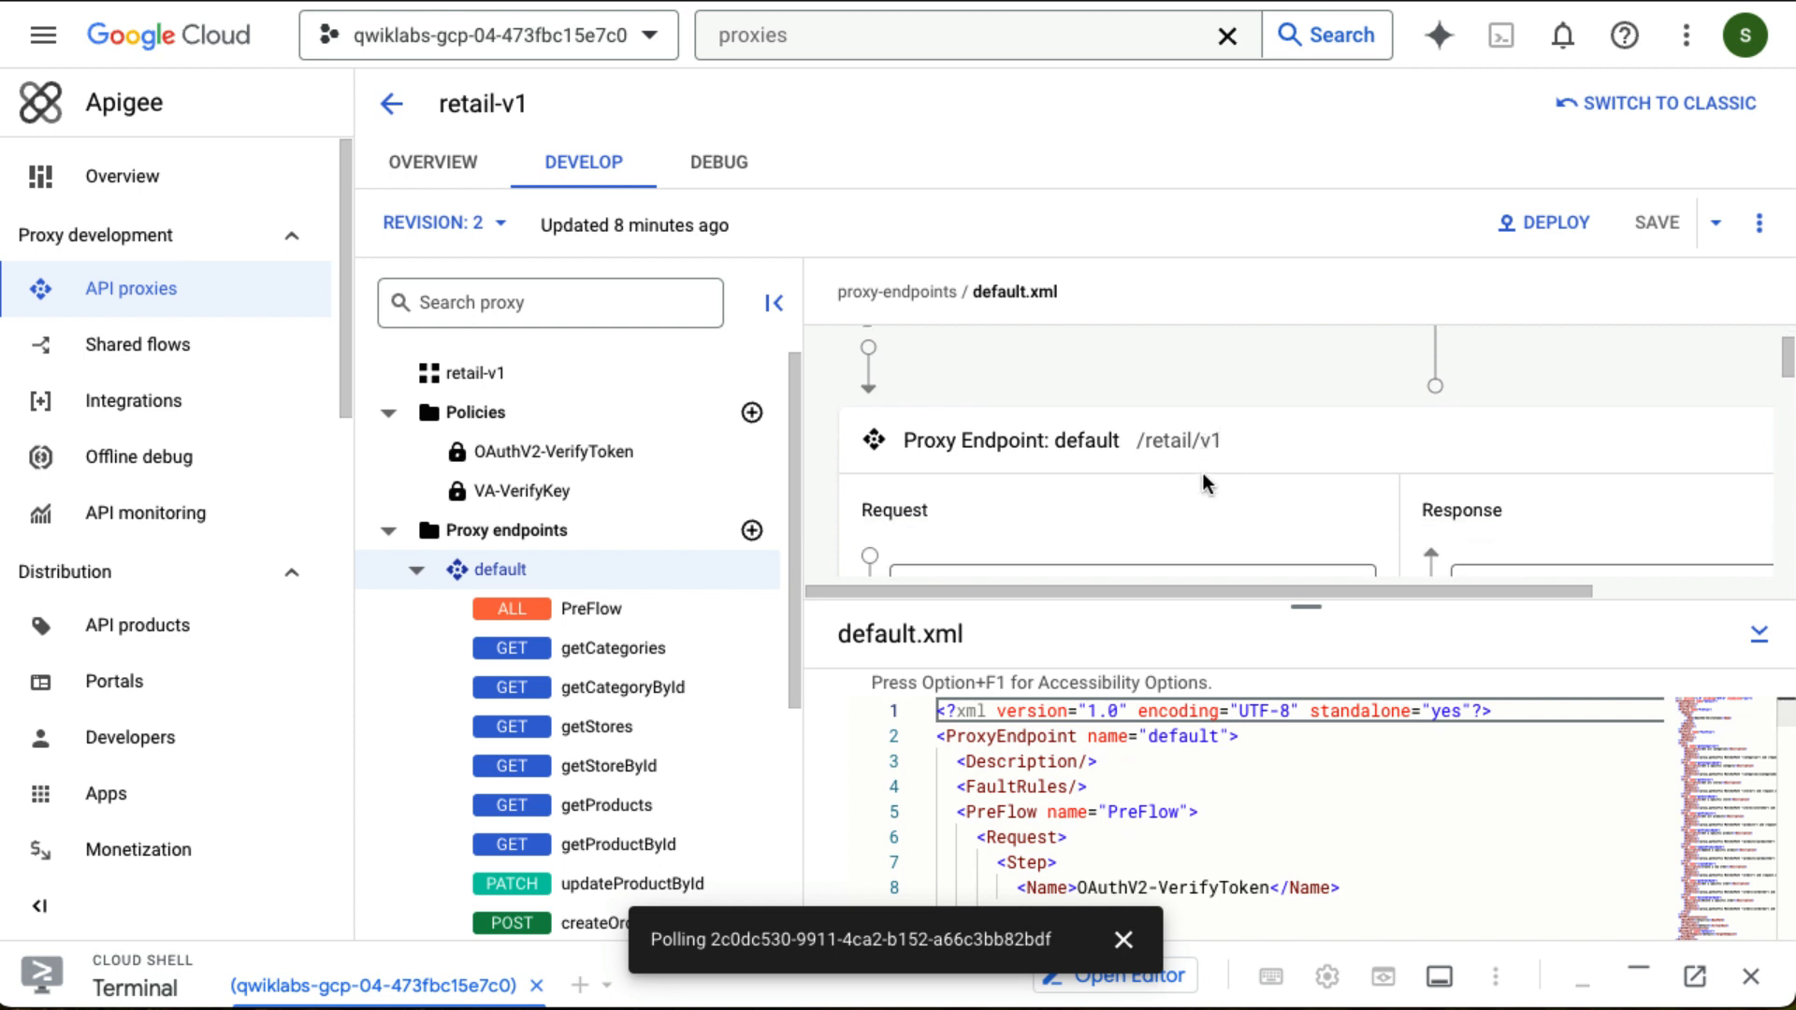
{"action": "scroll", "coordinate": [1203, 473], "scroll_direction": "down", "scroll_amount": 2}
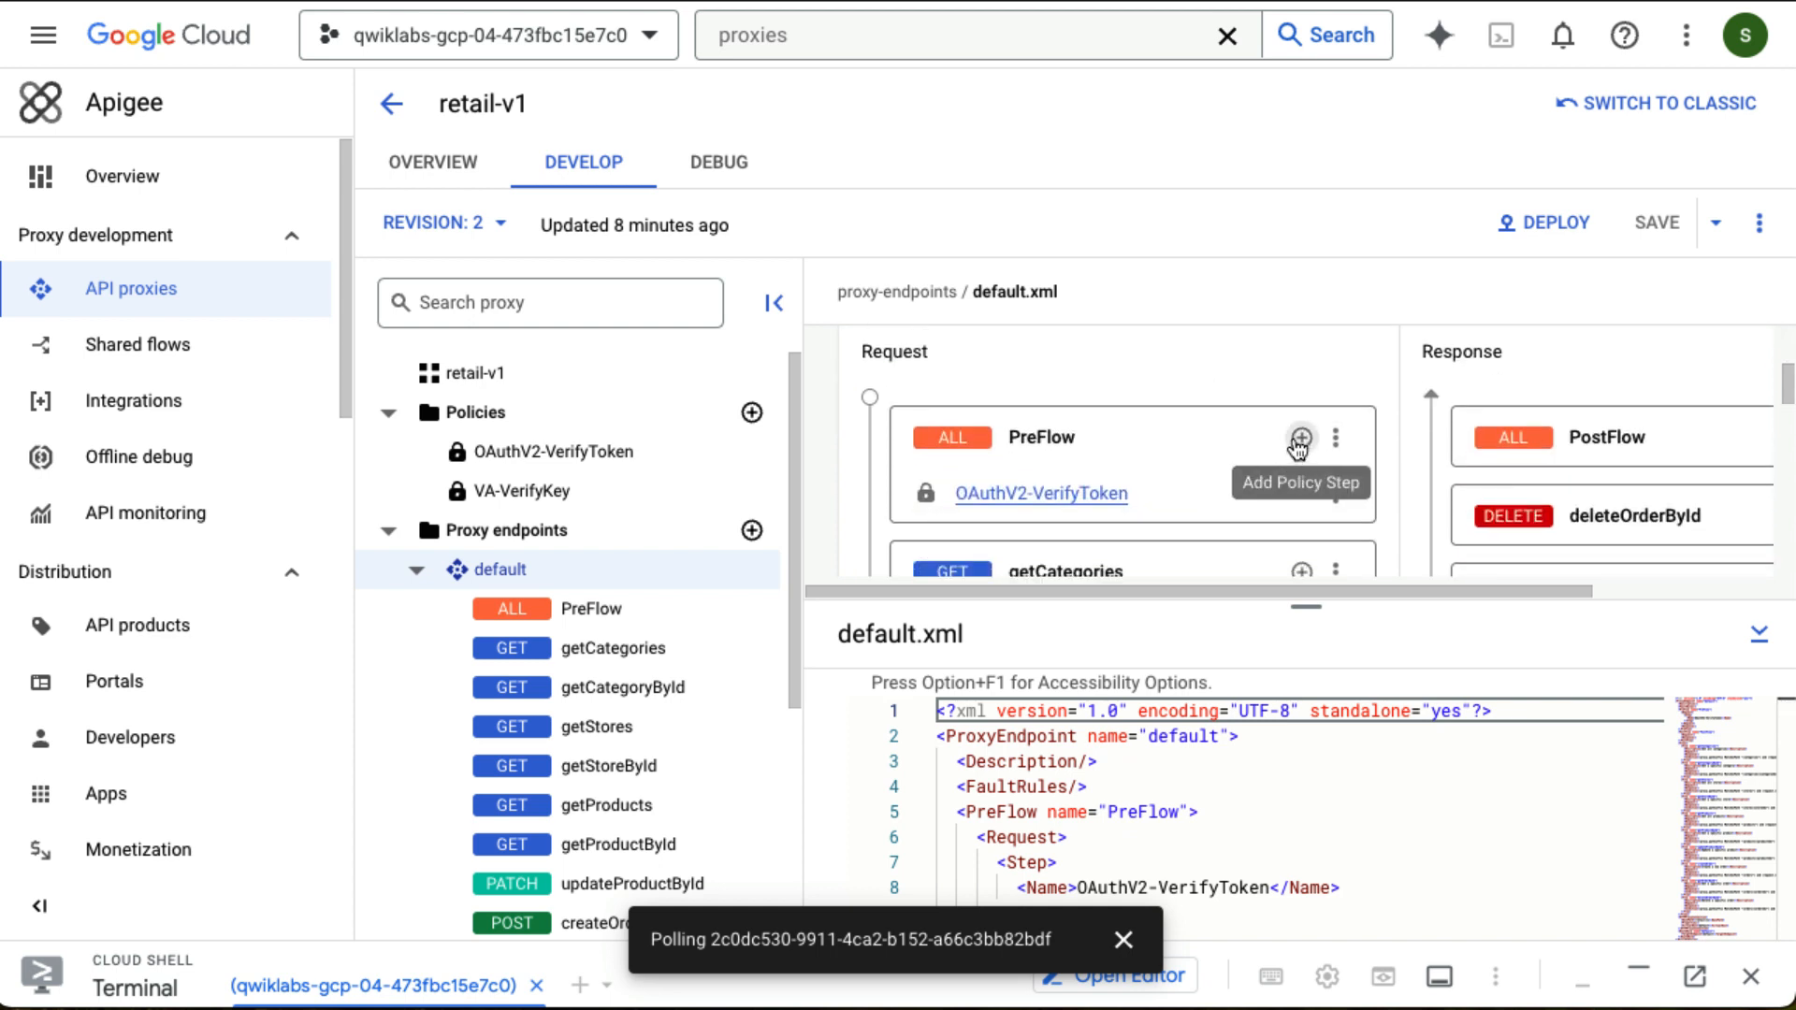
{"action": "left_click", "coordinate": [1300, 439]}
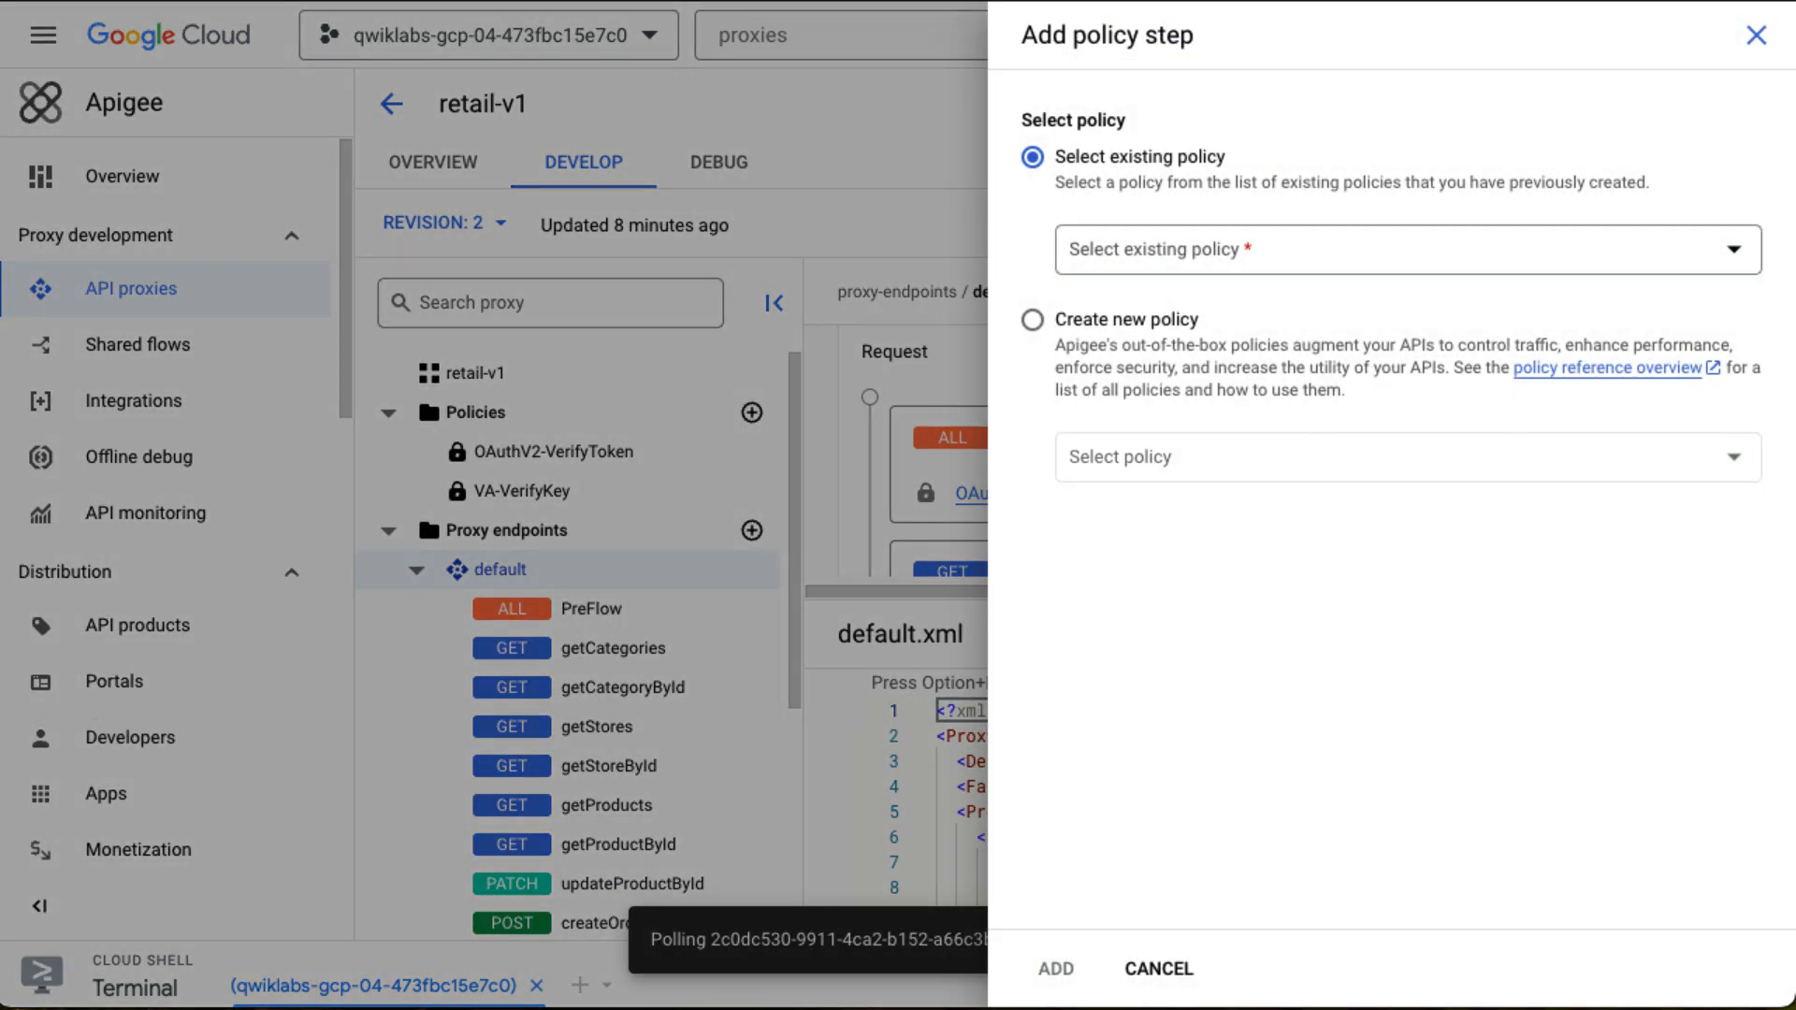
{"action": "left_click", "coordinate": [1038, 327]}
{"action": "left_click", "coordinate": [1314, 458]}
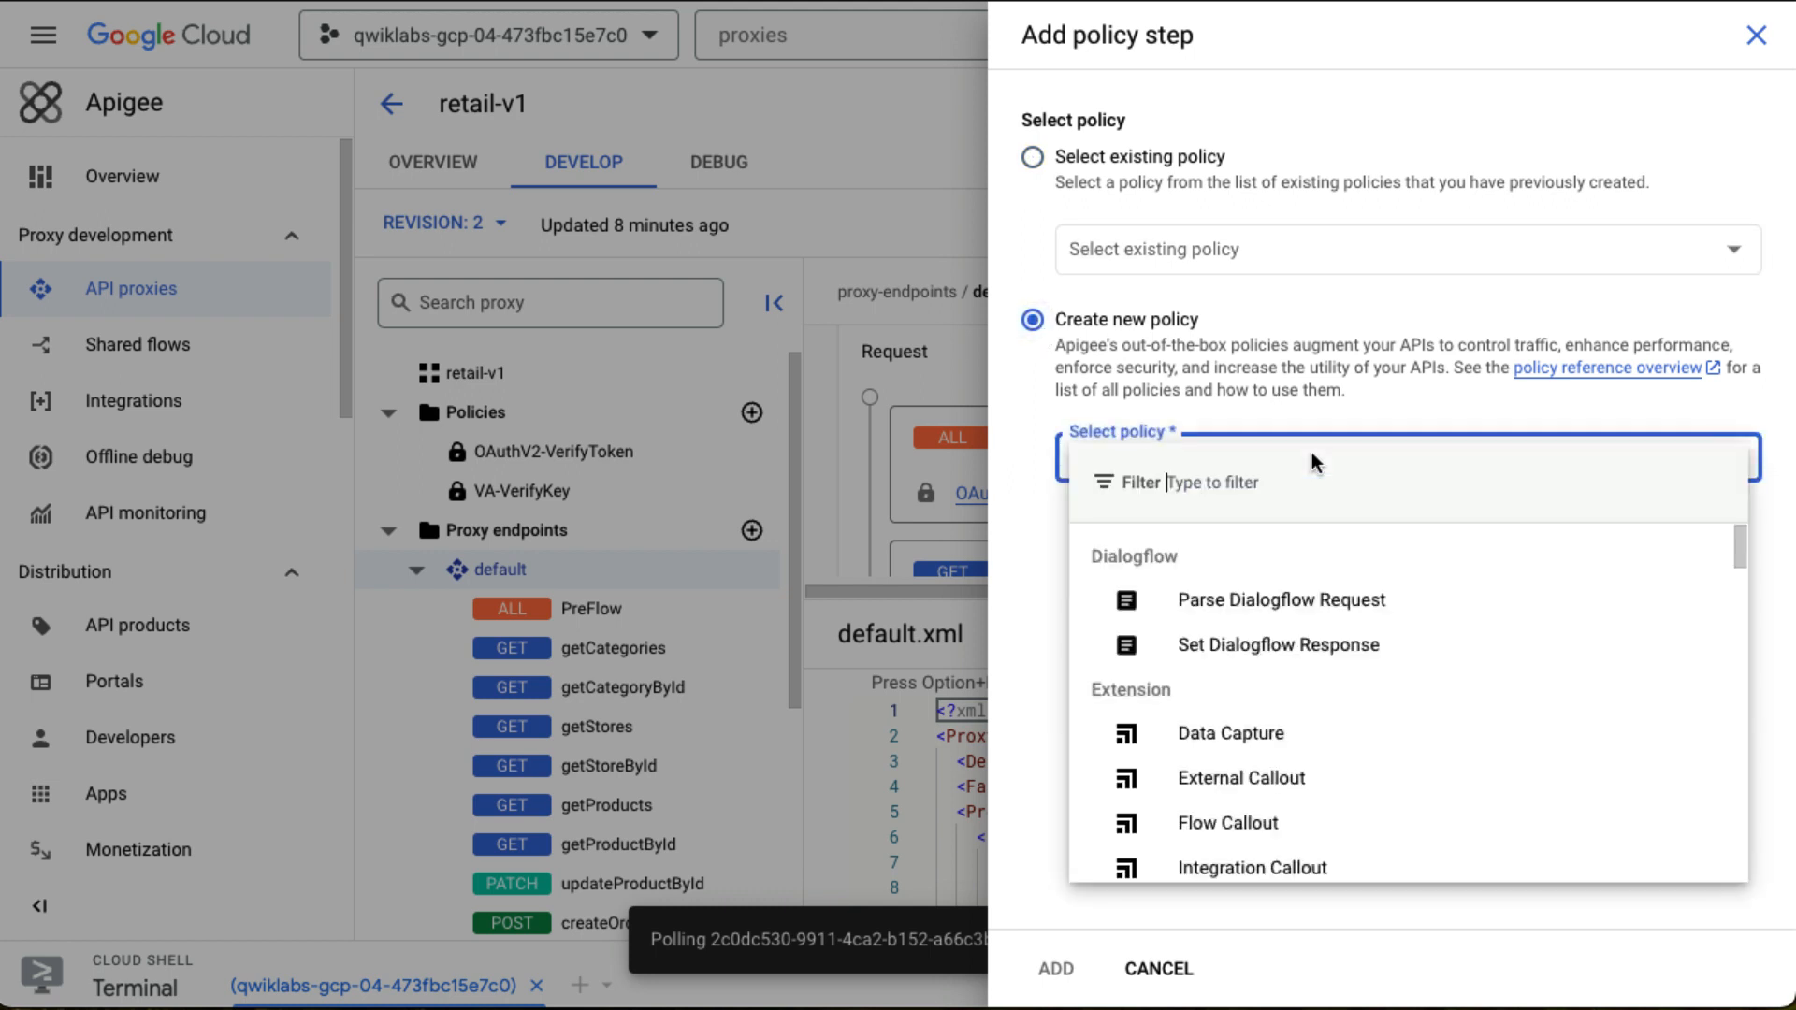
{"action": "type", "text": "ass"}
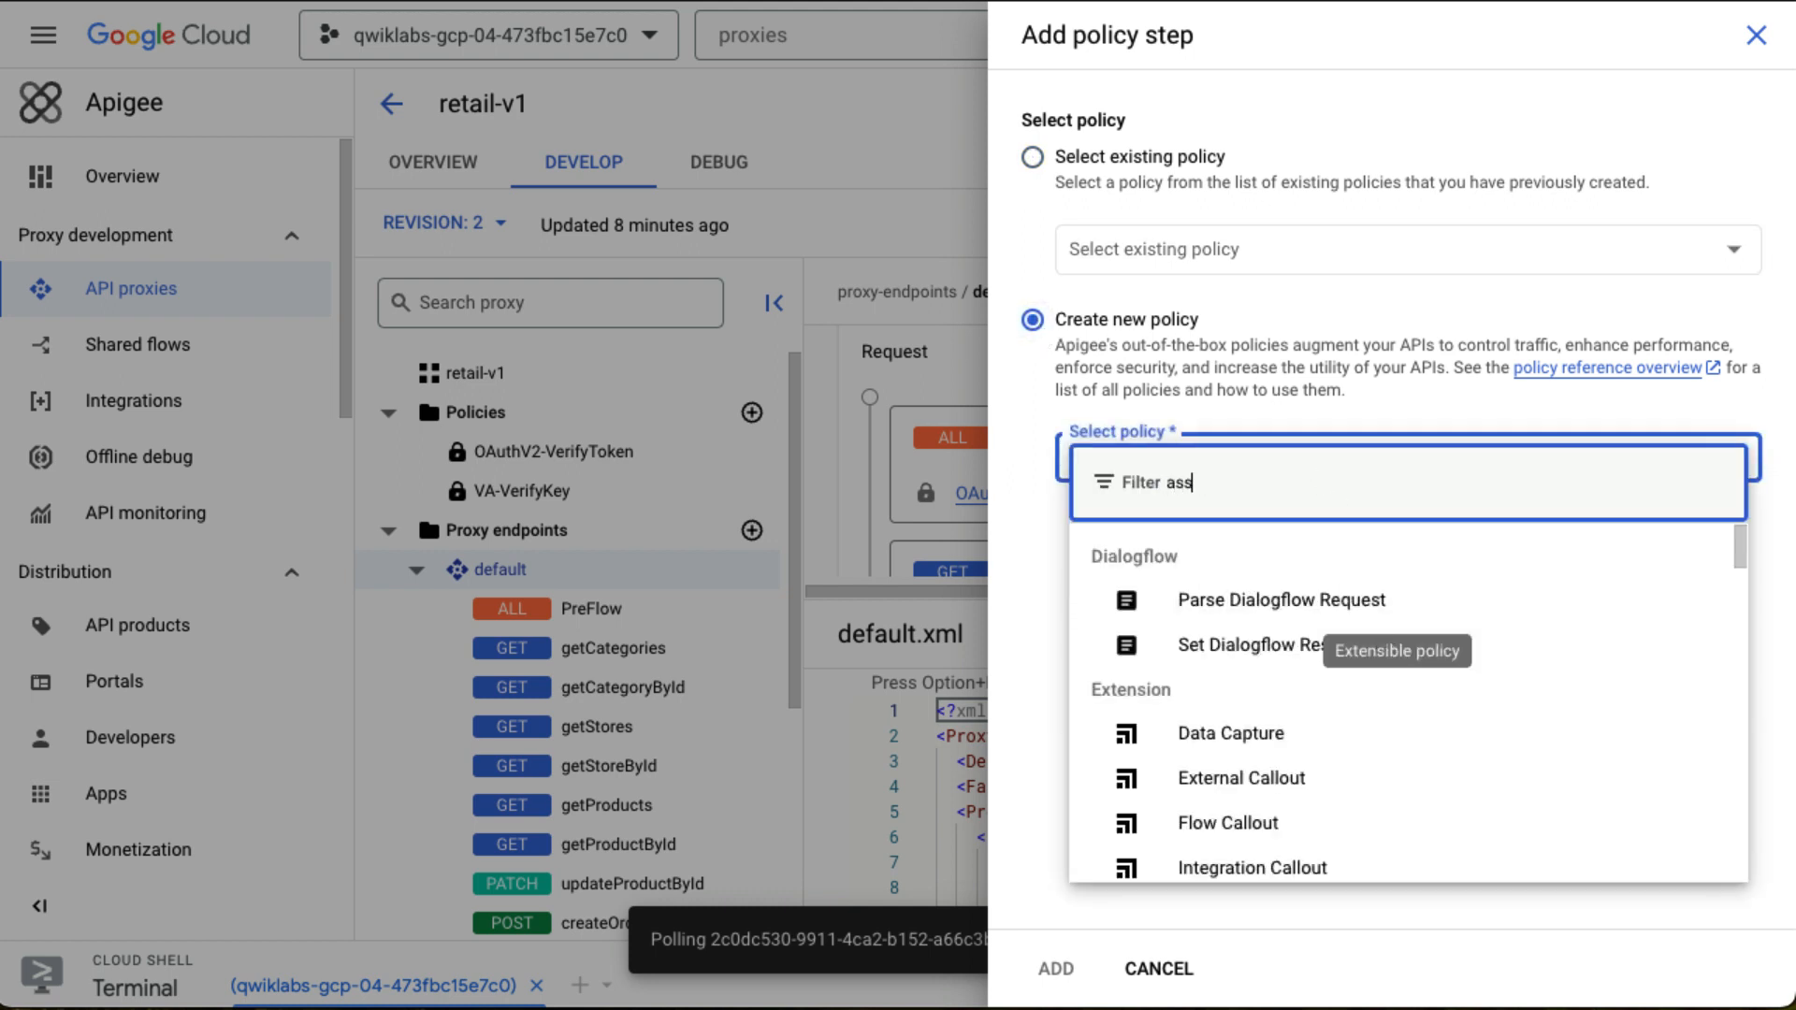
{"action": "left_click", "coordinate": [1246, 646]}
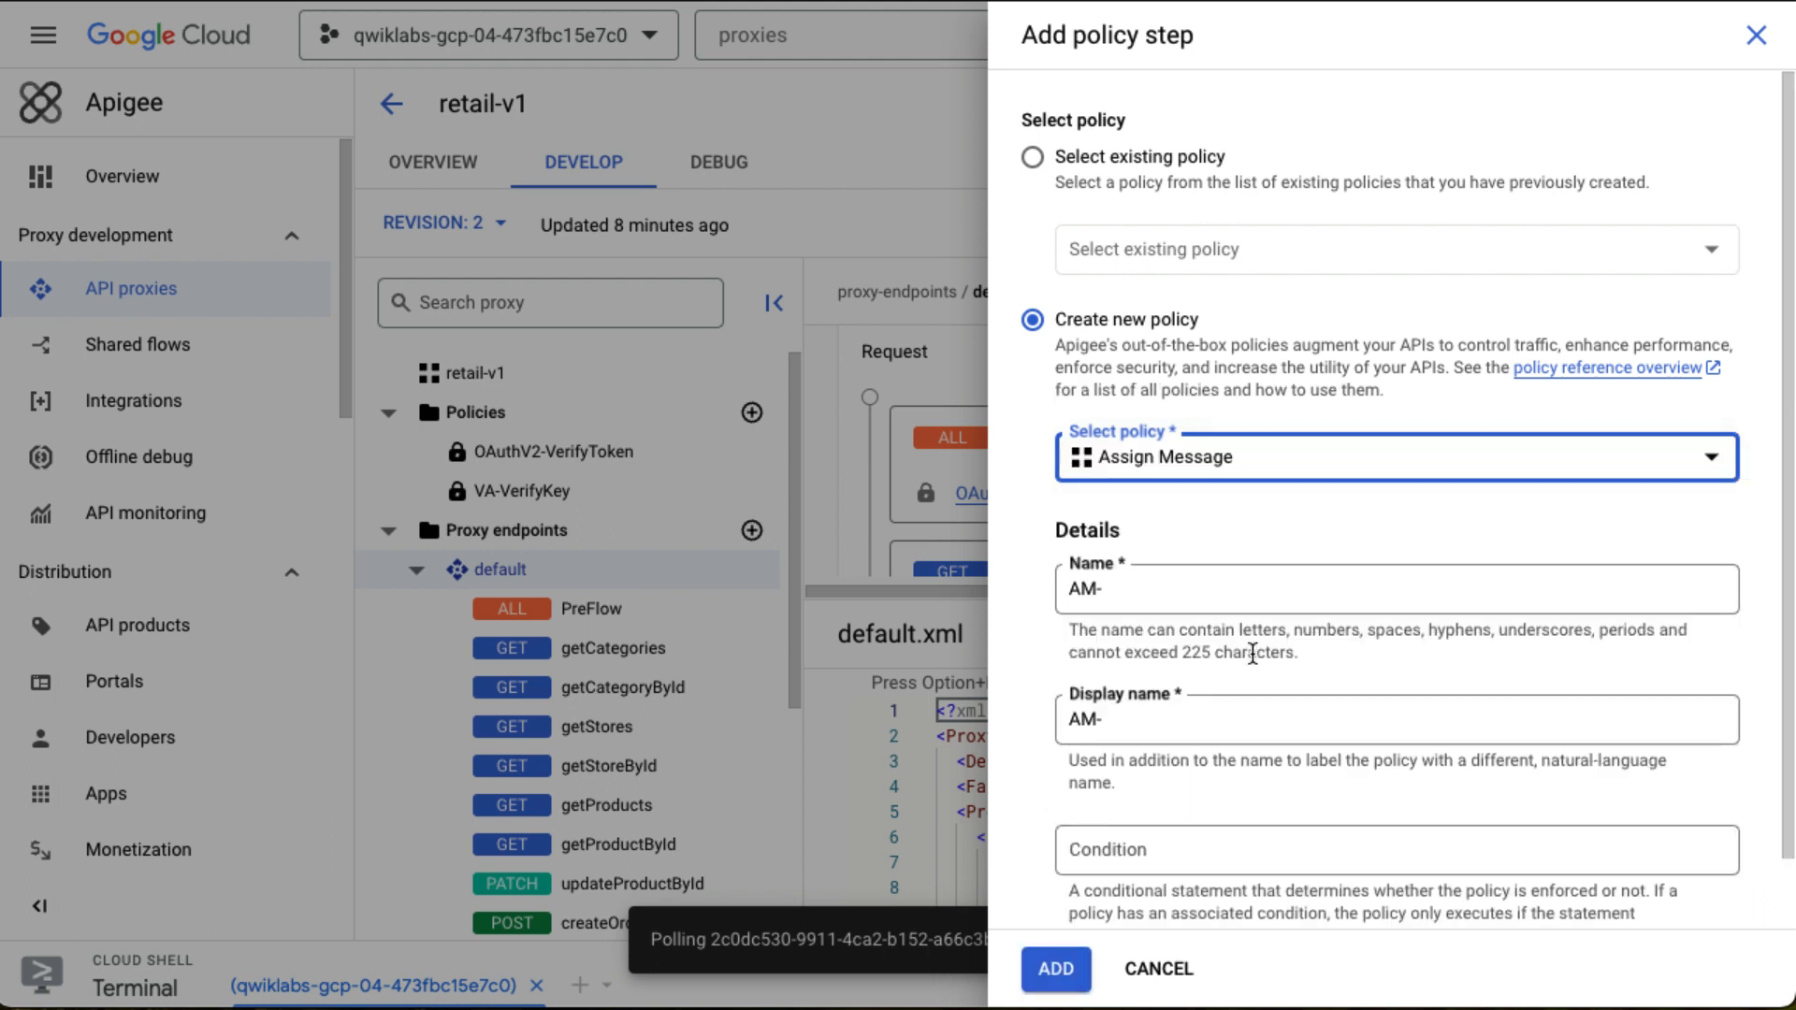
Set the policy's name and display name to AM-RemoveAuth and add it to the PreFlow.
{"action": "left_click", "coordinate": [1178, 590]}
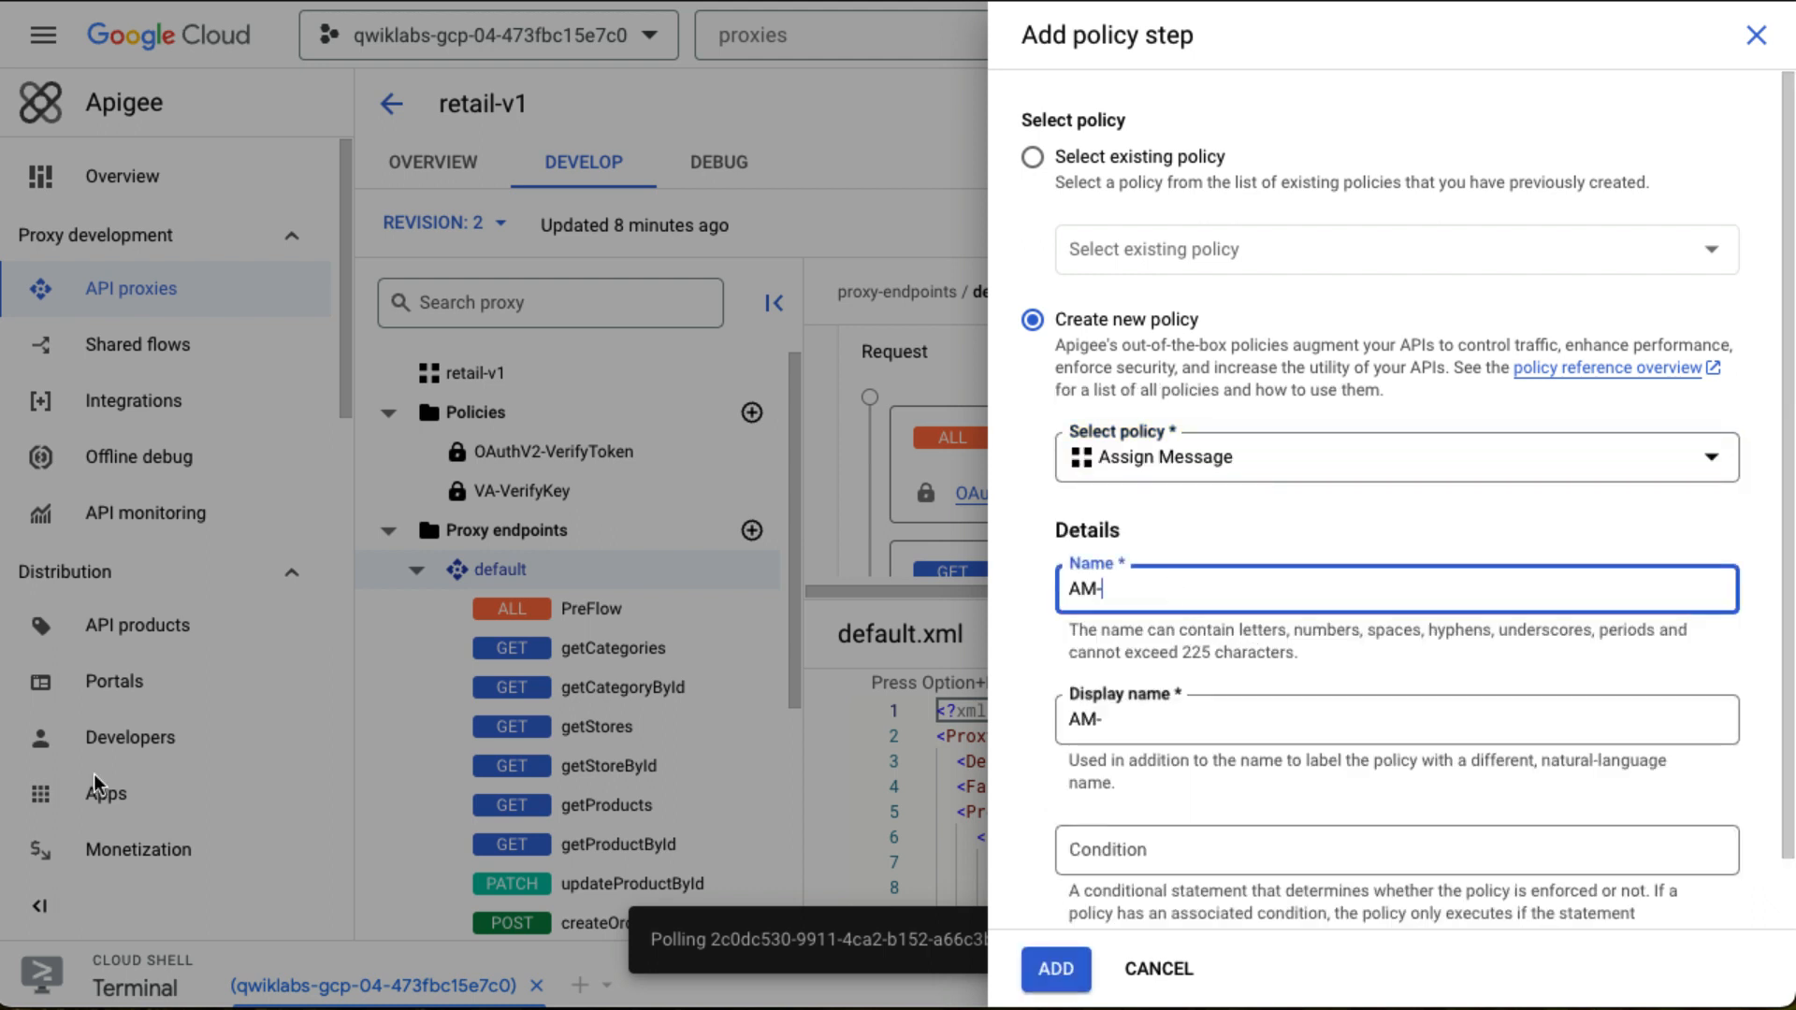
{"action": "key", "text": "super+Tab"}
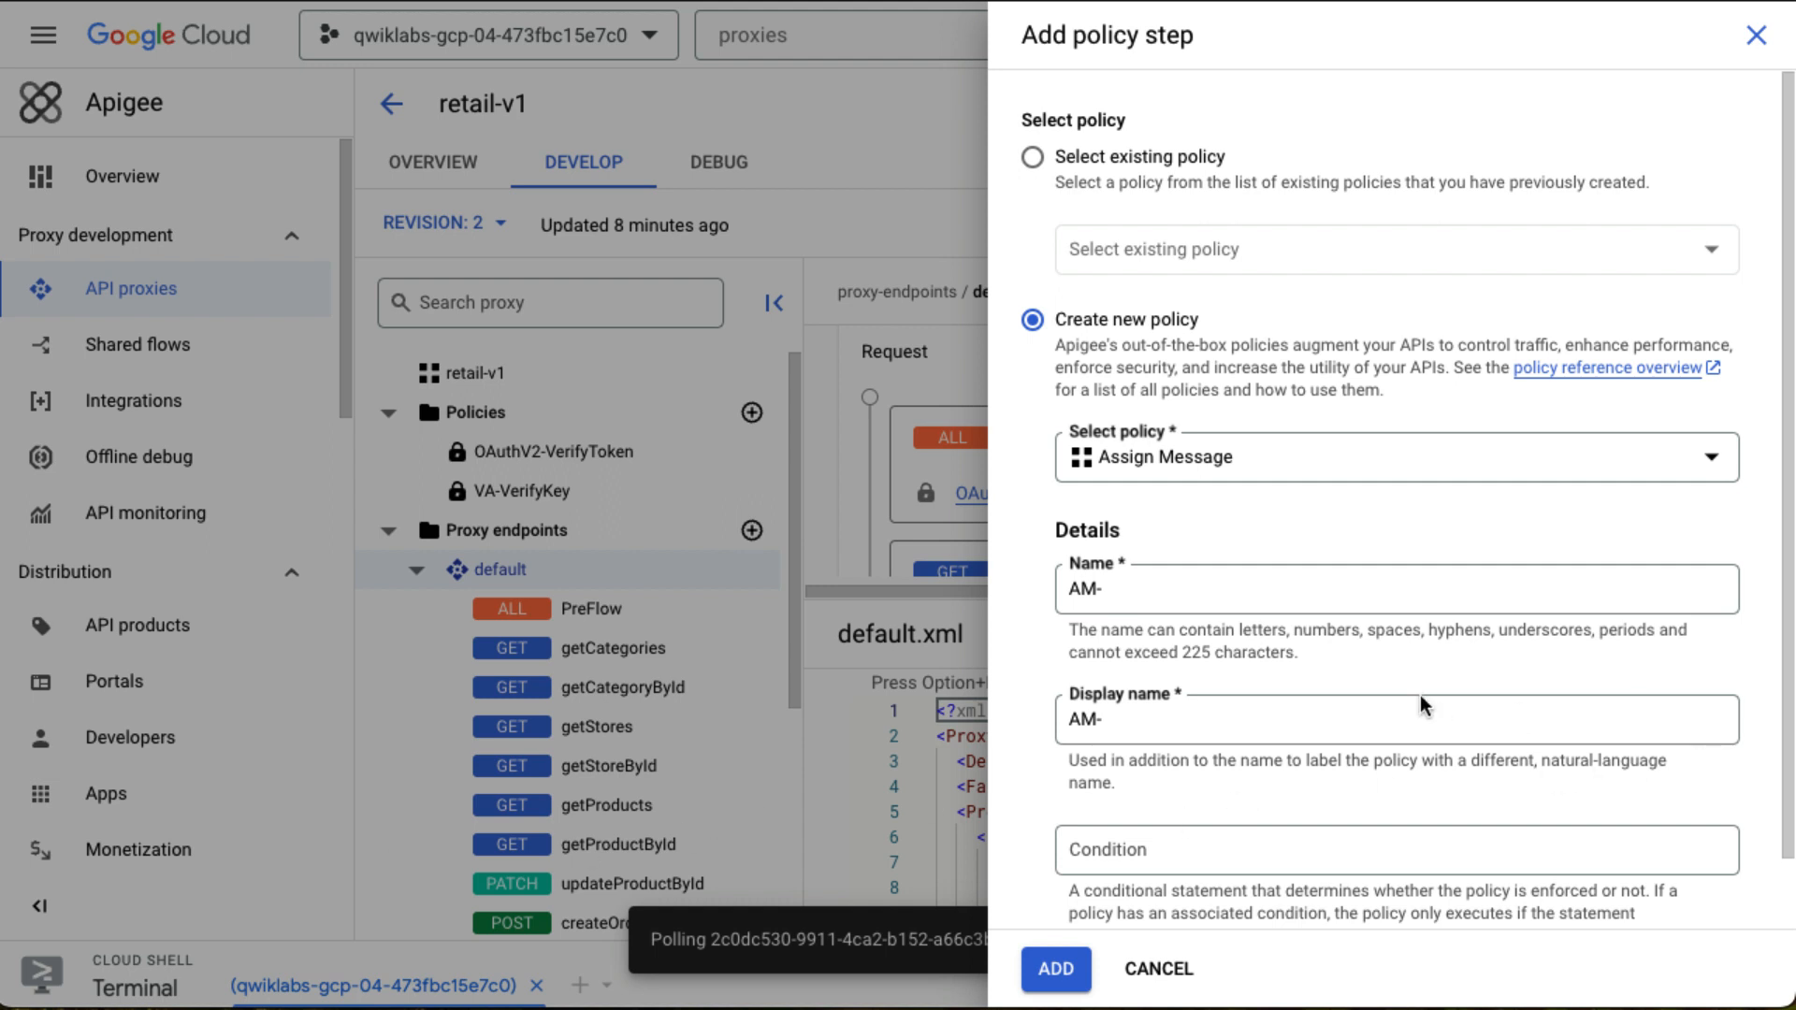
{"action": "left_click", "coordinate": [1288, 610]}
{"action": "type", "text": "RemoveAuth"}
{"action": "left_click", "coordinate": [1209, 725]}
{"action": "type", "text": "RemoveAuth"}
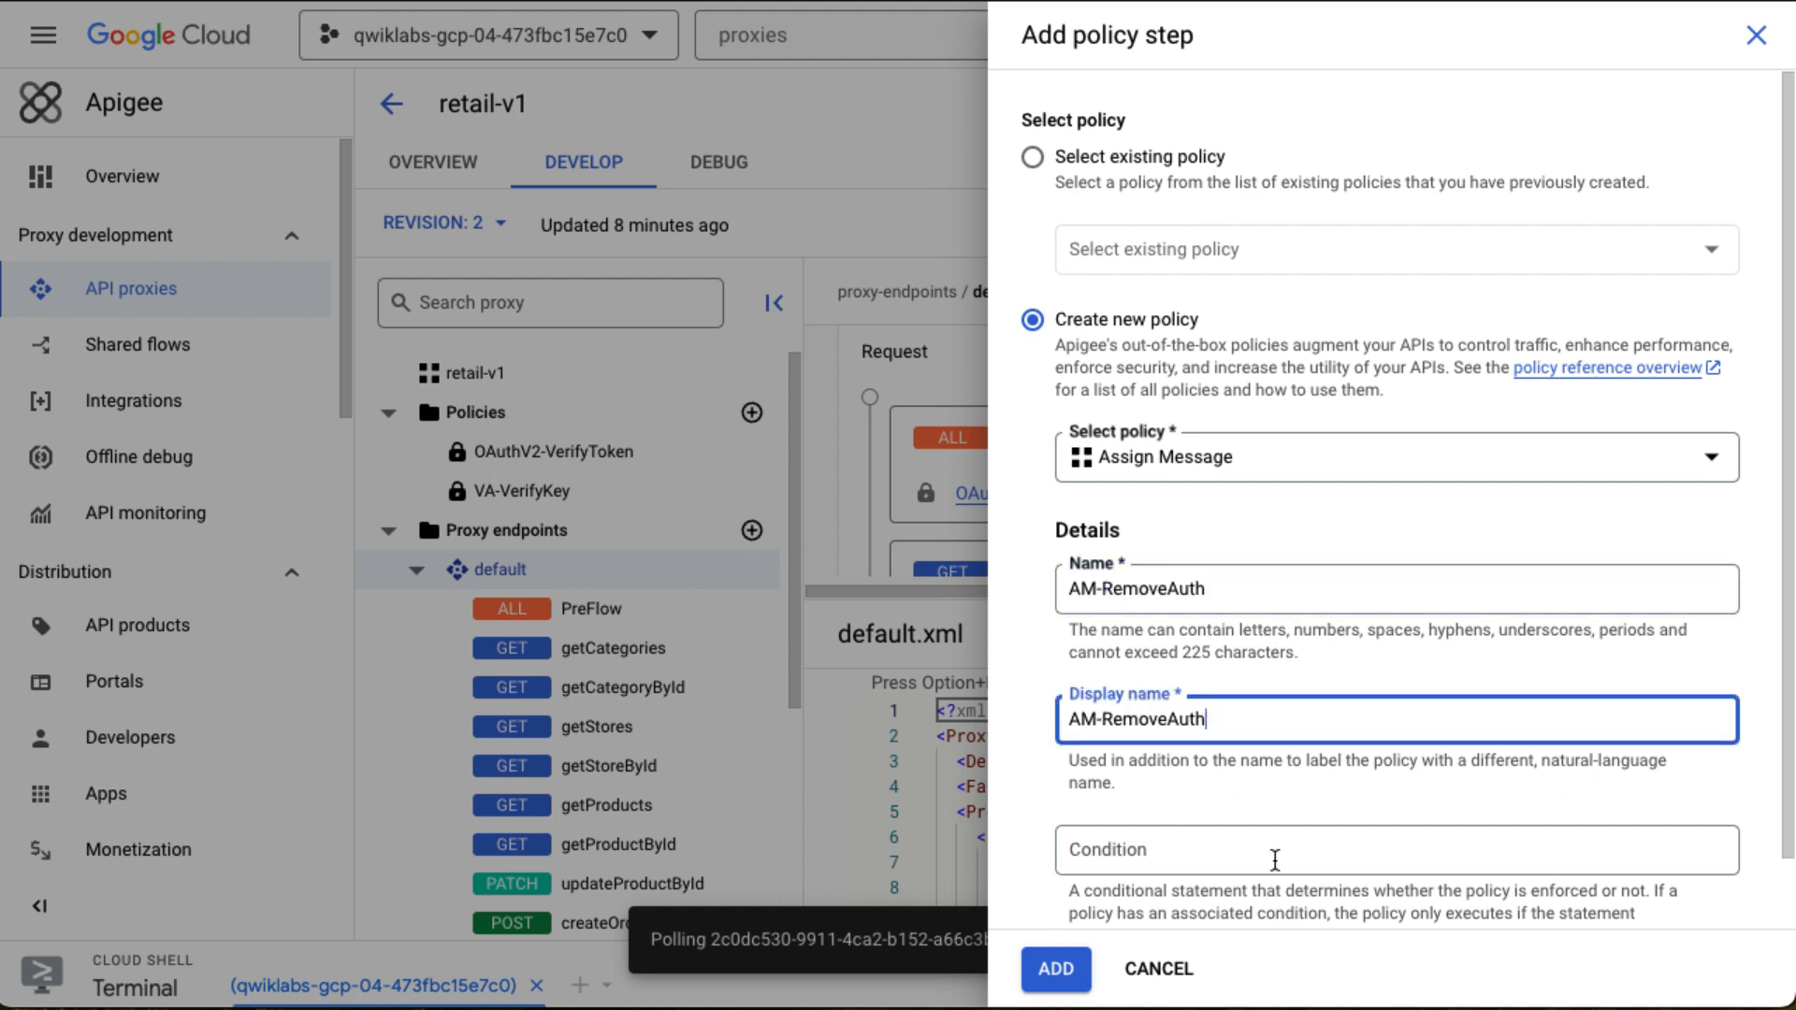
{"action": "scroll", "coordinate": [1217, 856], "scroll_direction": "down", "scroll_amount": 1}
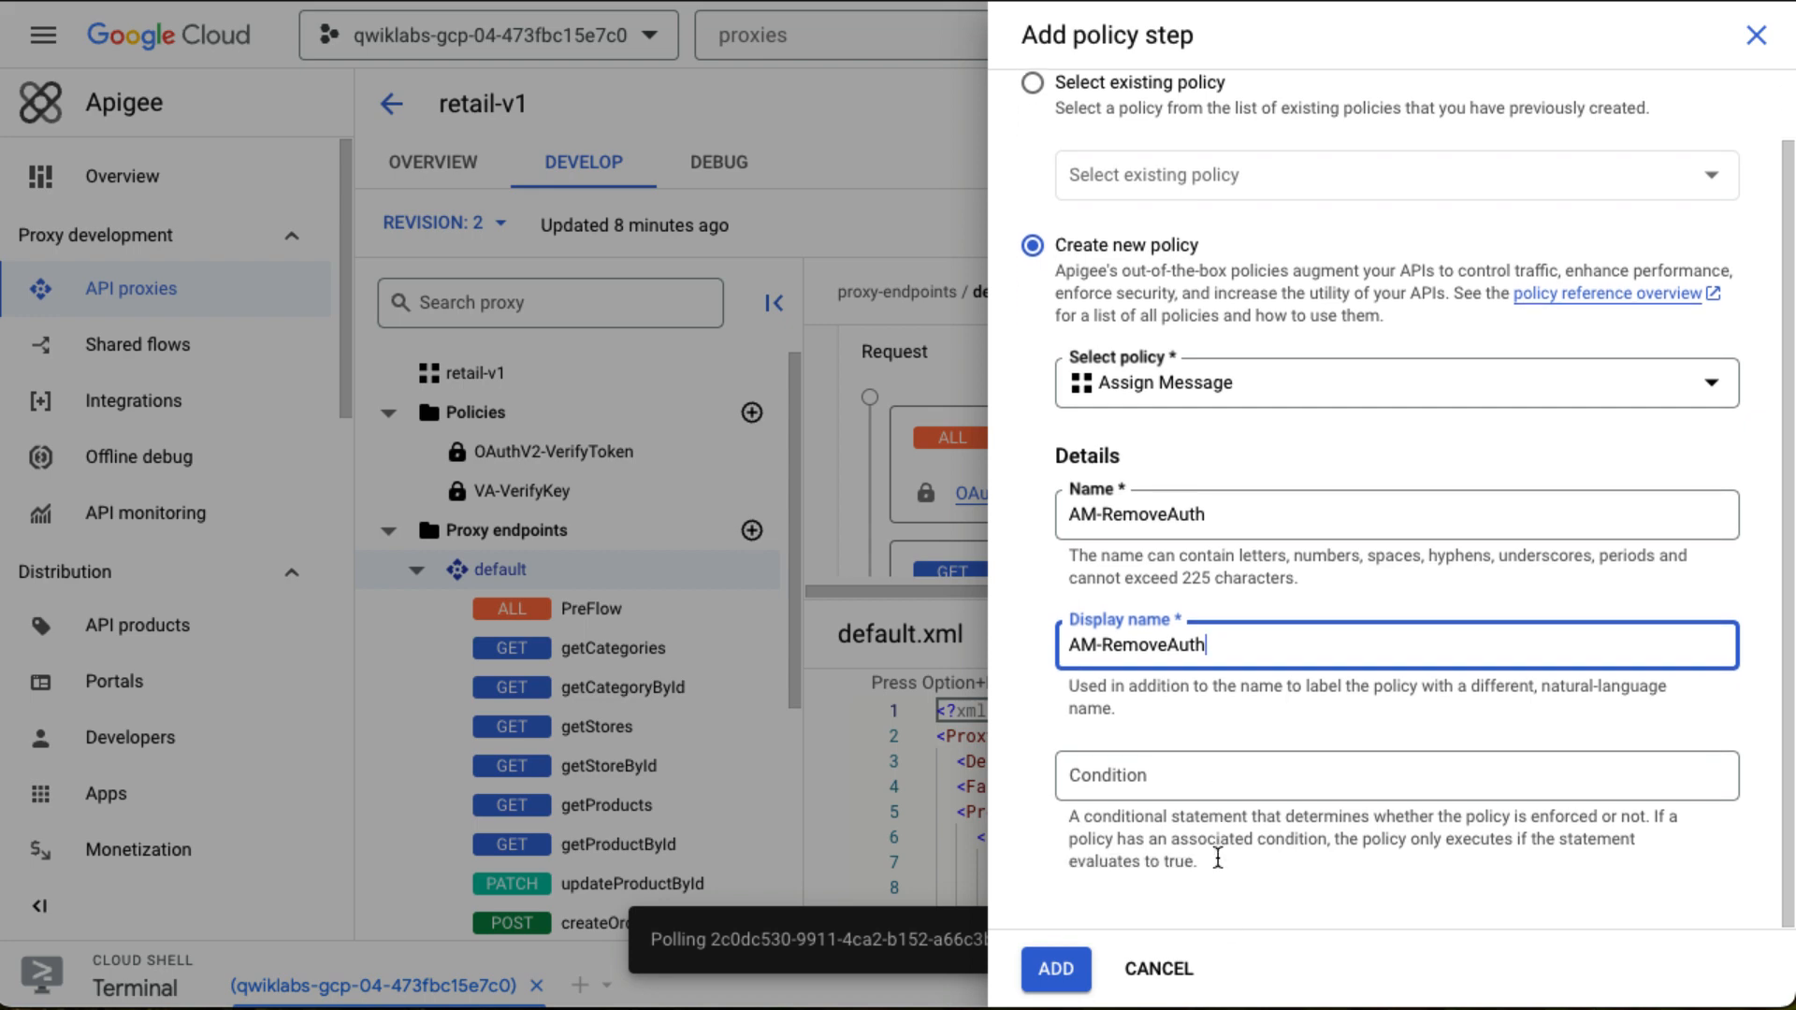
{"action": "left_click", "coordinate": [1051, 970]}
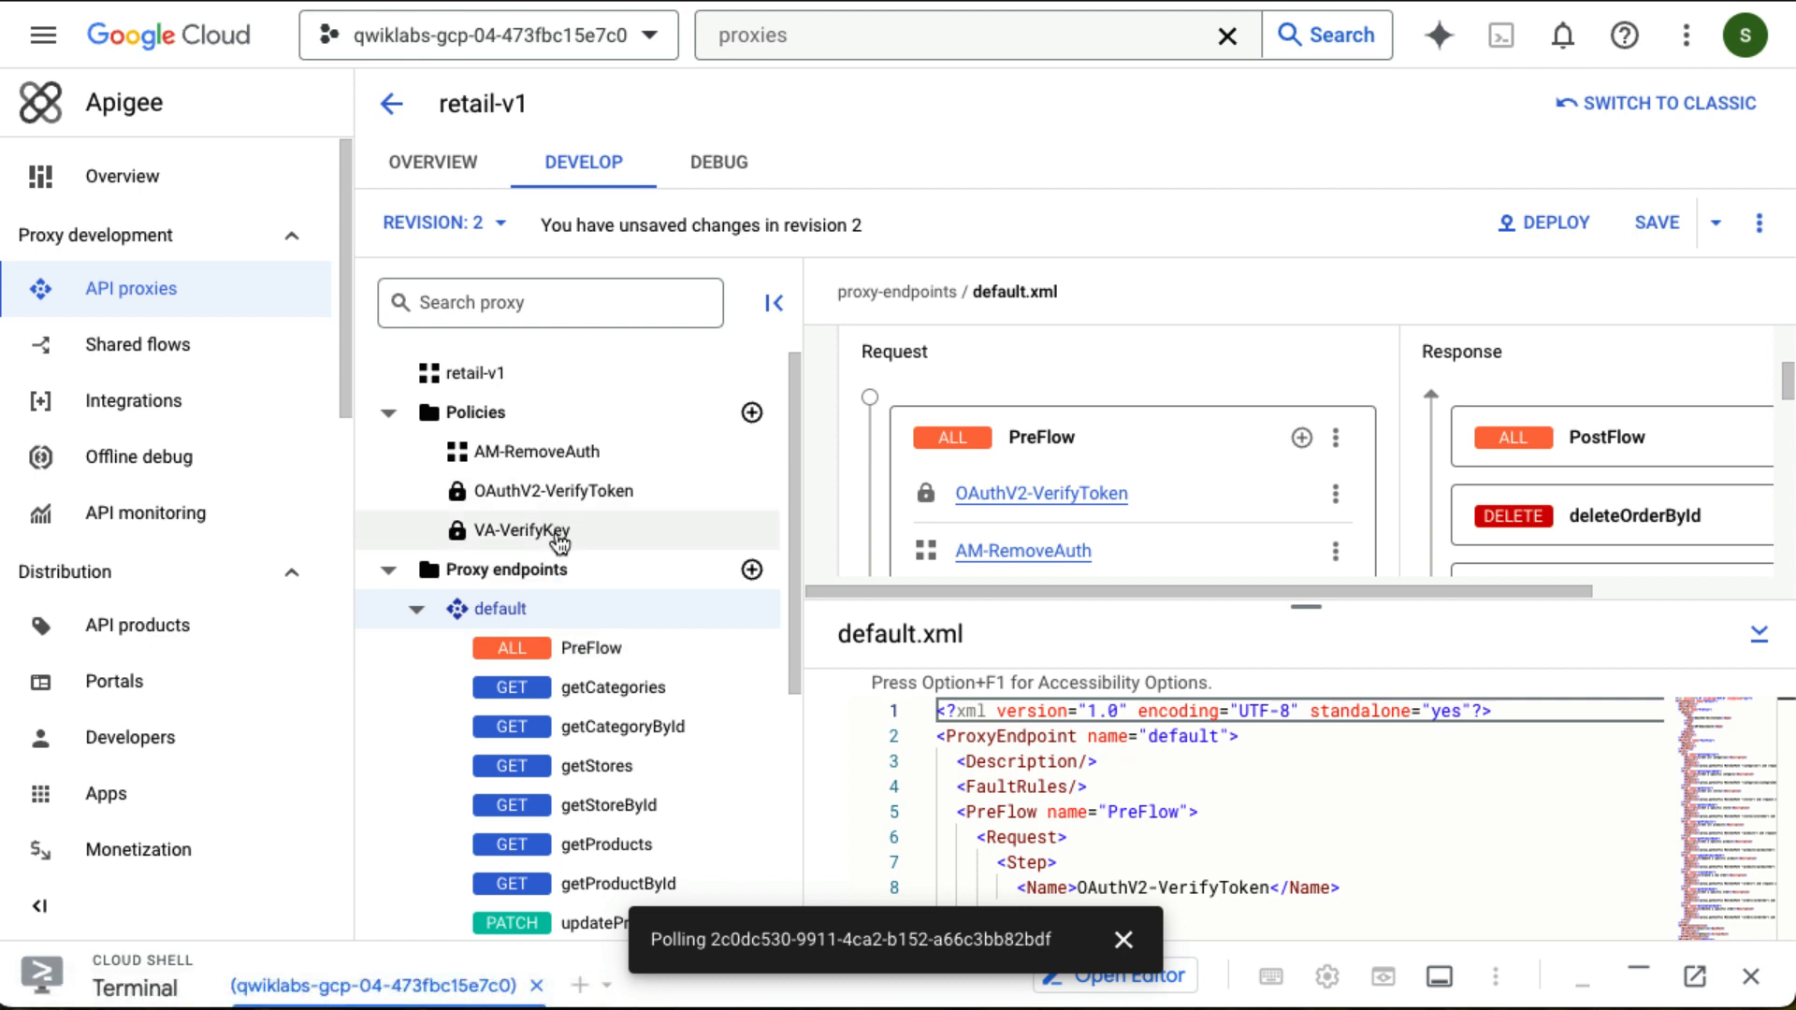
Open the AM-RemoveAuth policy, enlarge its XML editor, and review the default template code.
{"action": "left_click", "coordinate": [551, 467]}
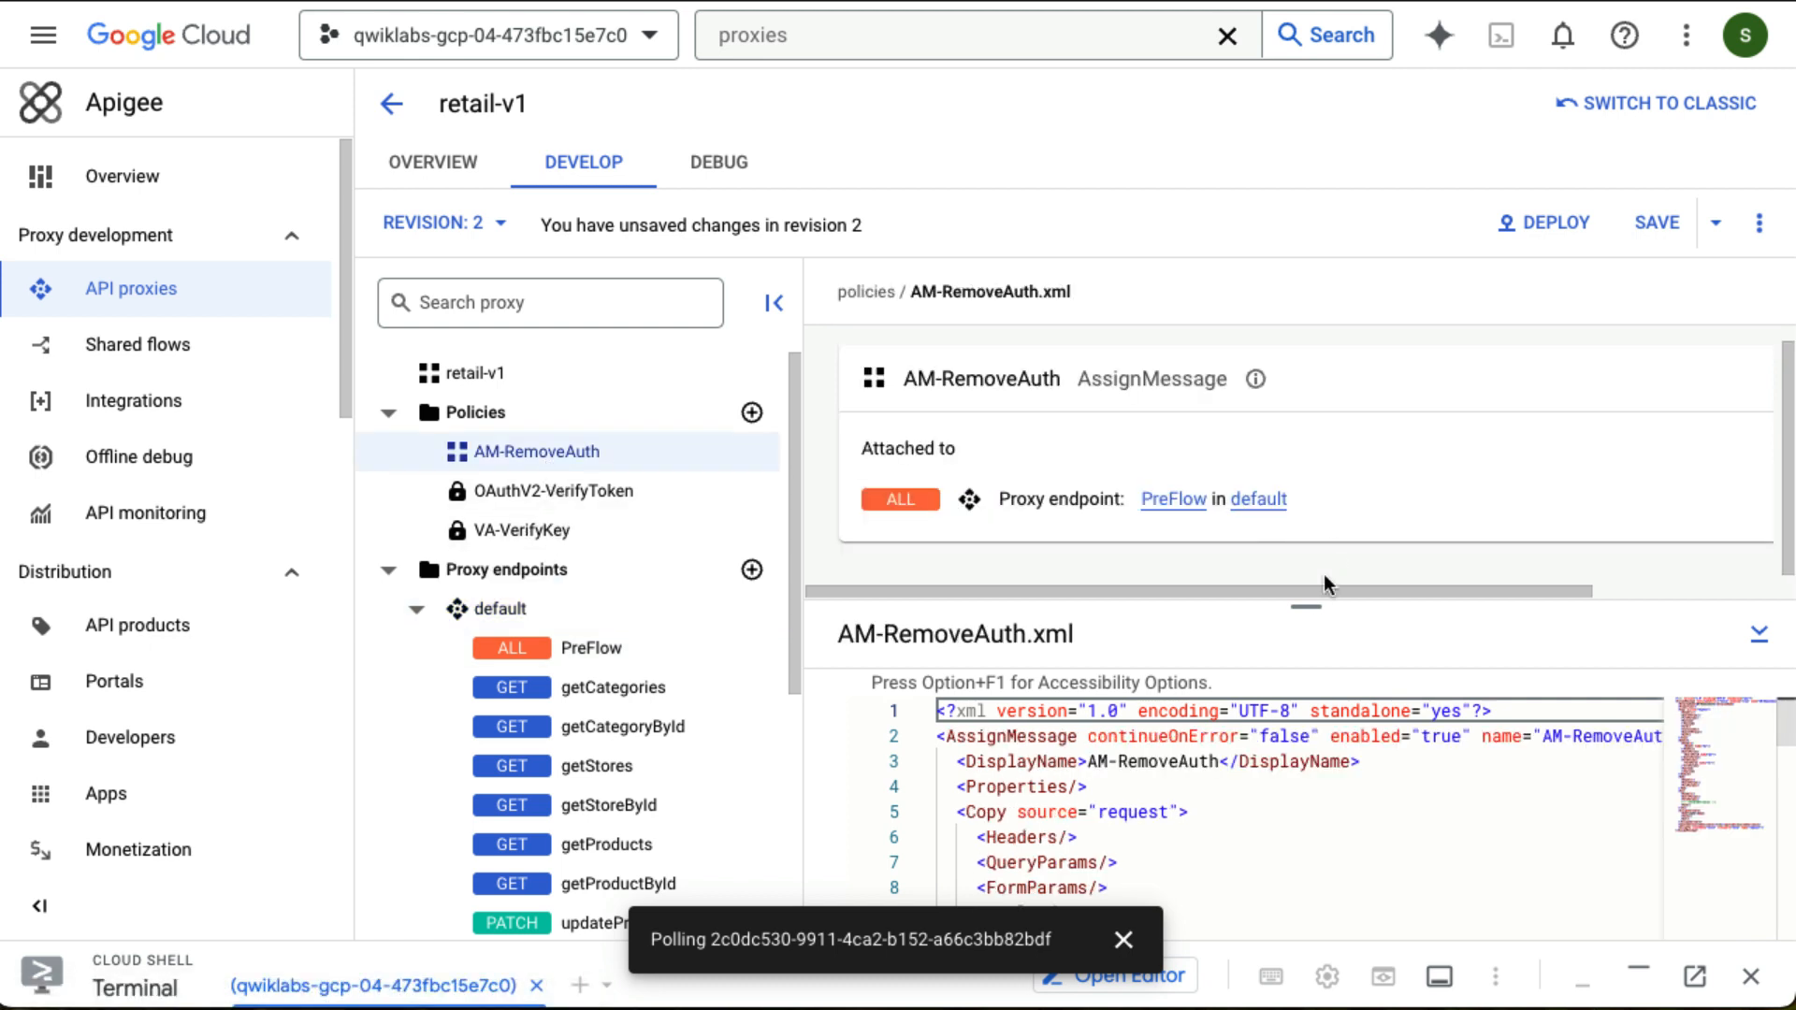
{"action": "left_click_drag", "start_coordinate": [1323, 585], "coordinate": [1305, 411]}
{"action": "left_click", "coordinate": [774, 304]}
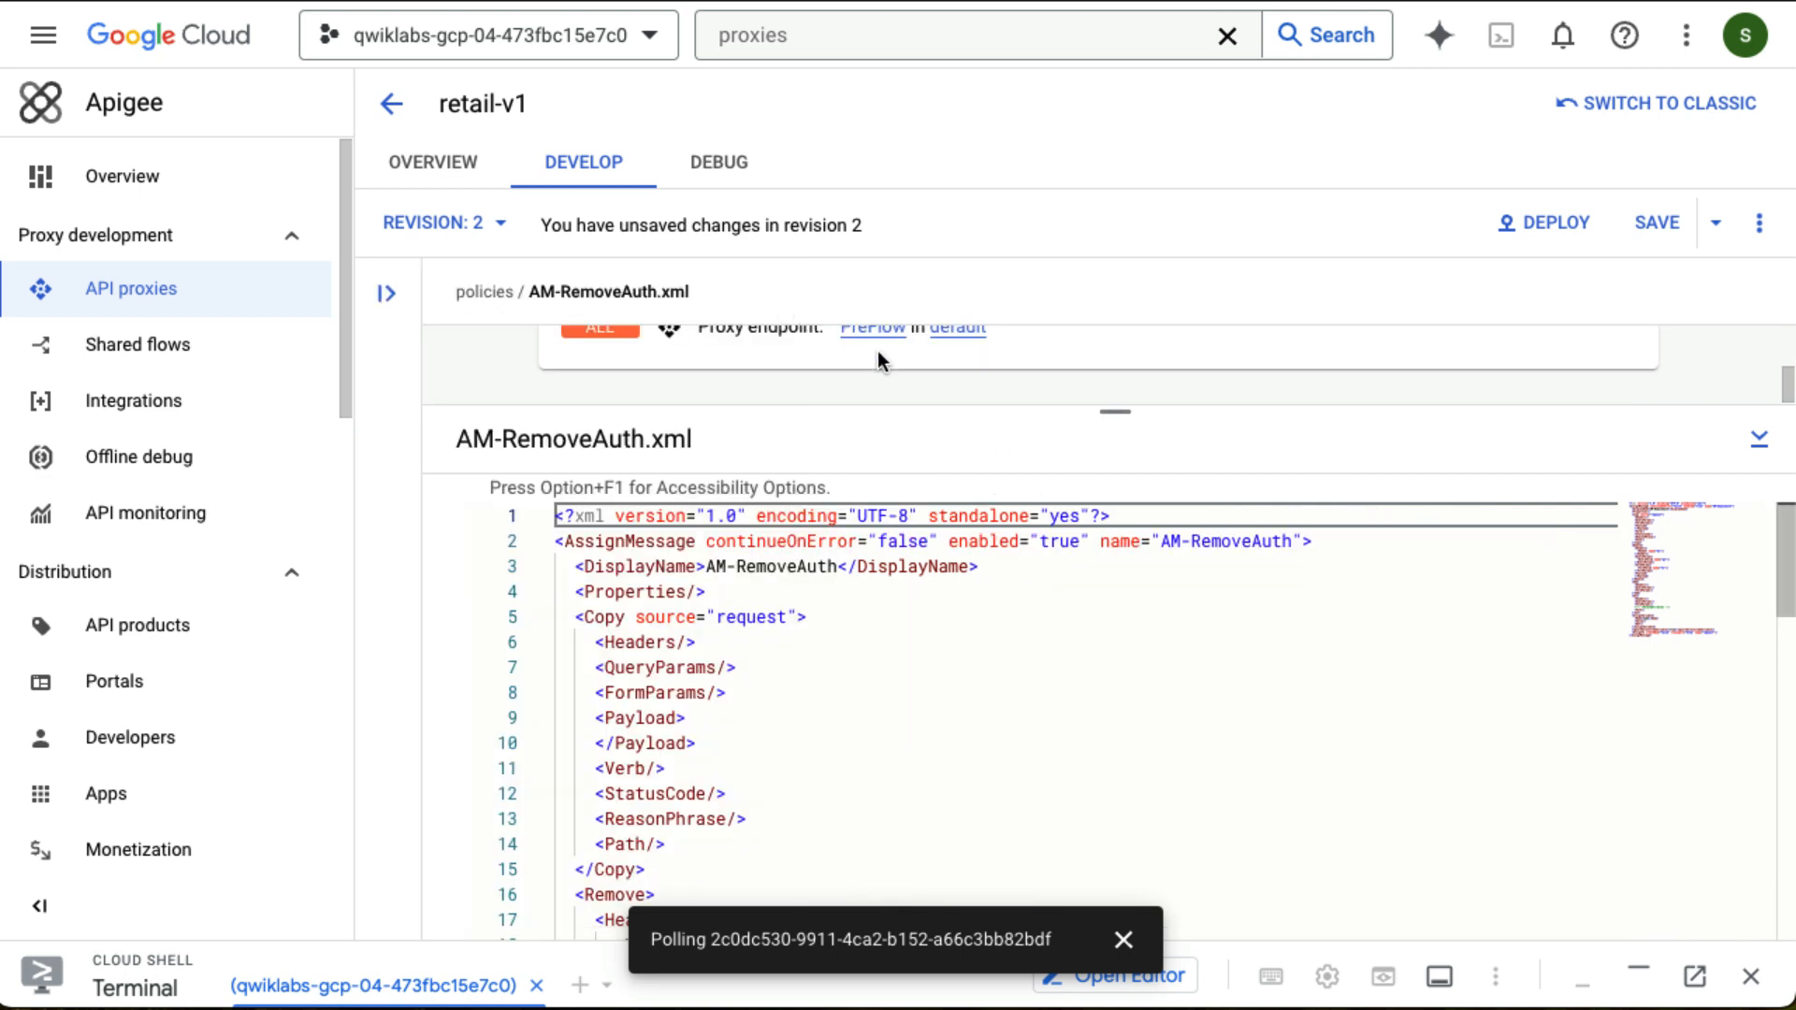
{"action": "scroll", "coordinate": [786, 700], "scroll_direction": "down", "scroll_amount": 6}
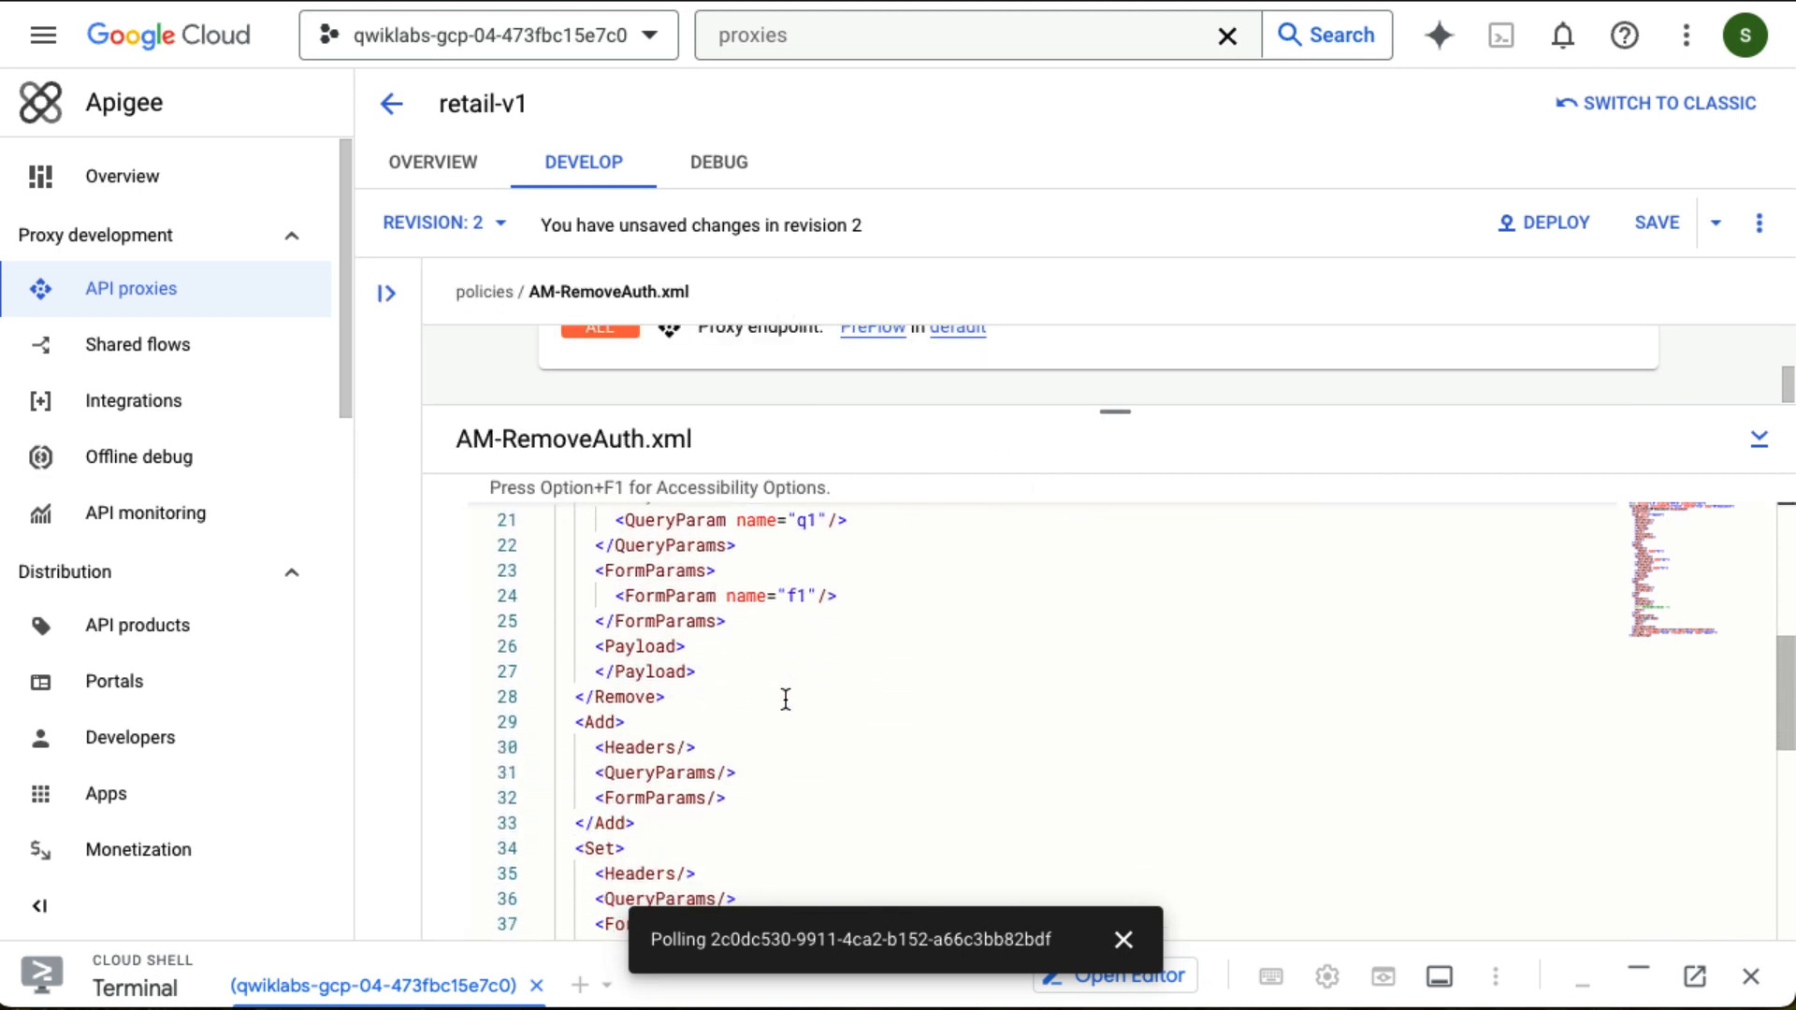
{"action": "scroll", "coordinate": [785, 699], "scroll_direction": "down", "scroll_amount": 6}
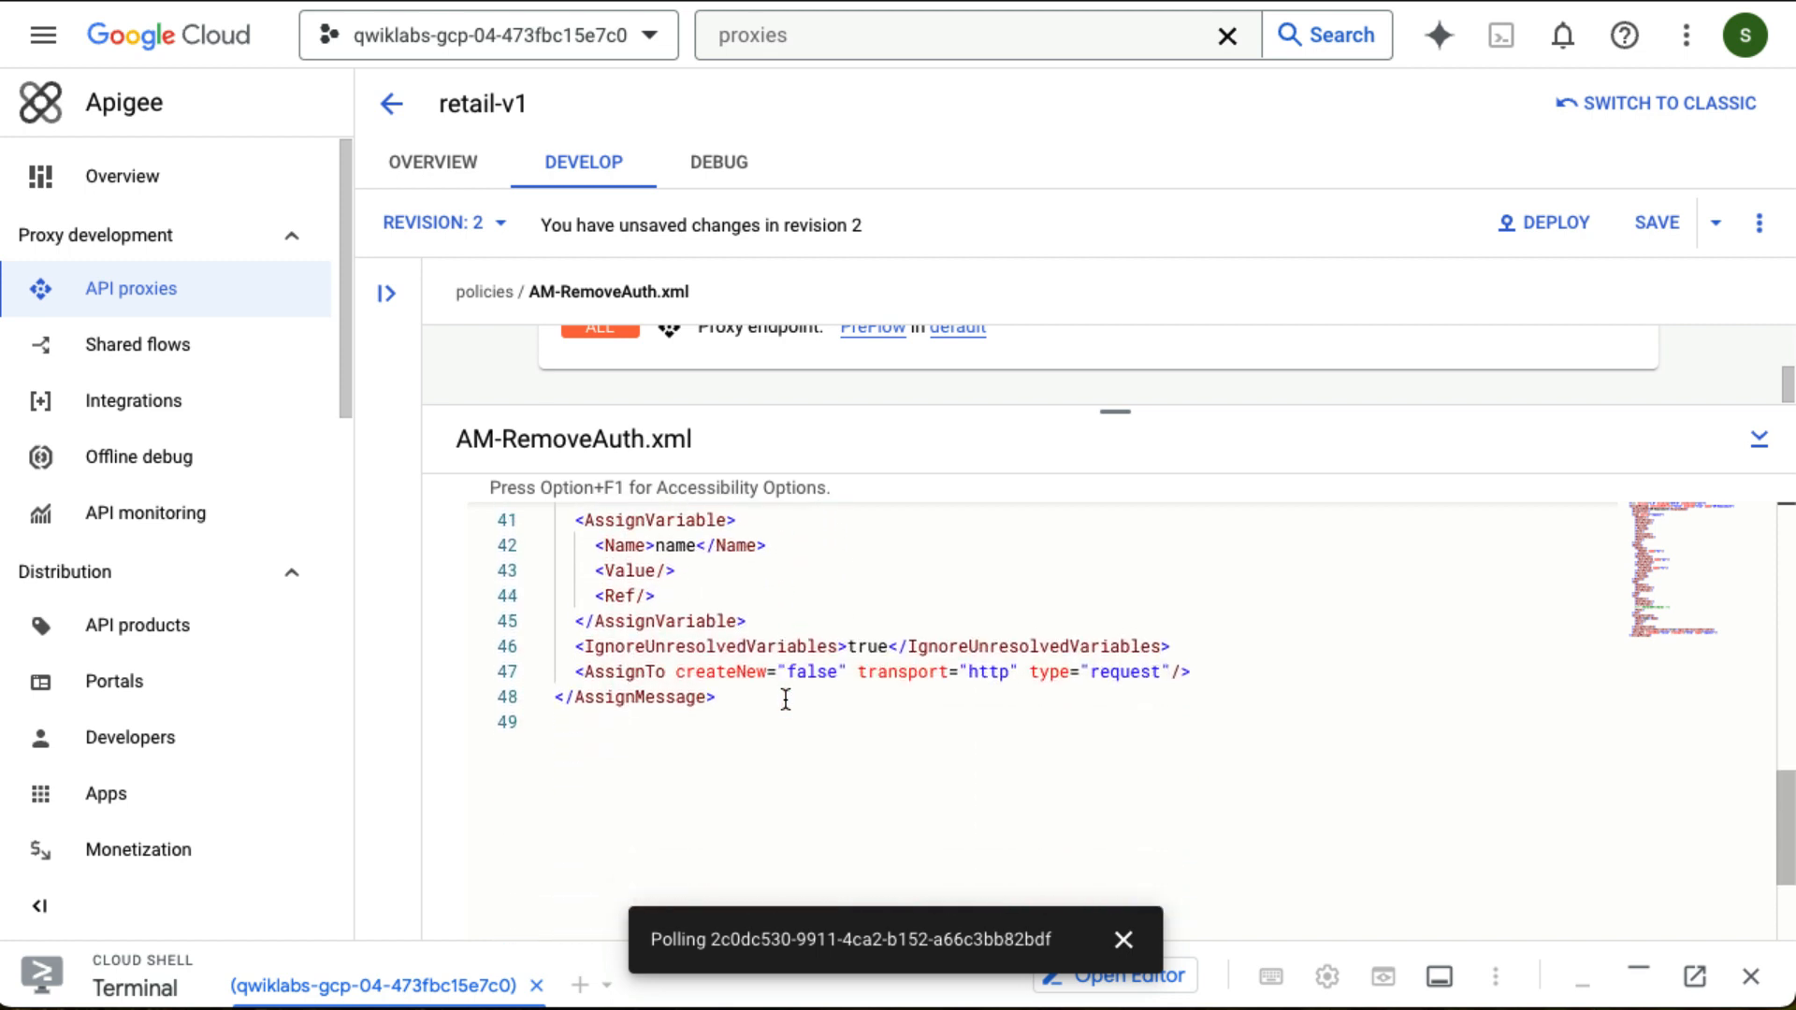
{"action": "scroll", "coordinate": [786, 700], "scroll_direction": "up", "scroll_amount": 12}
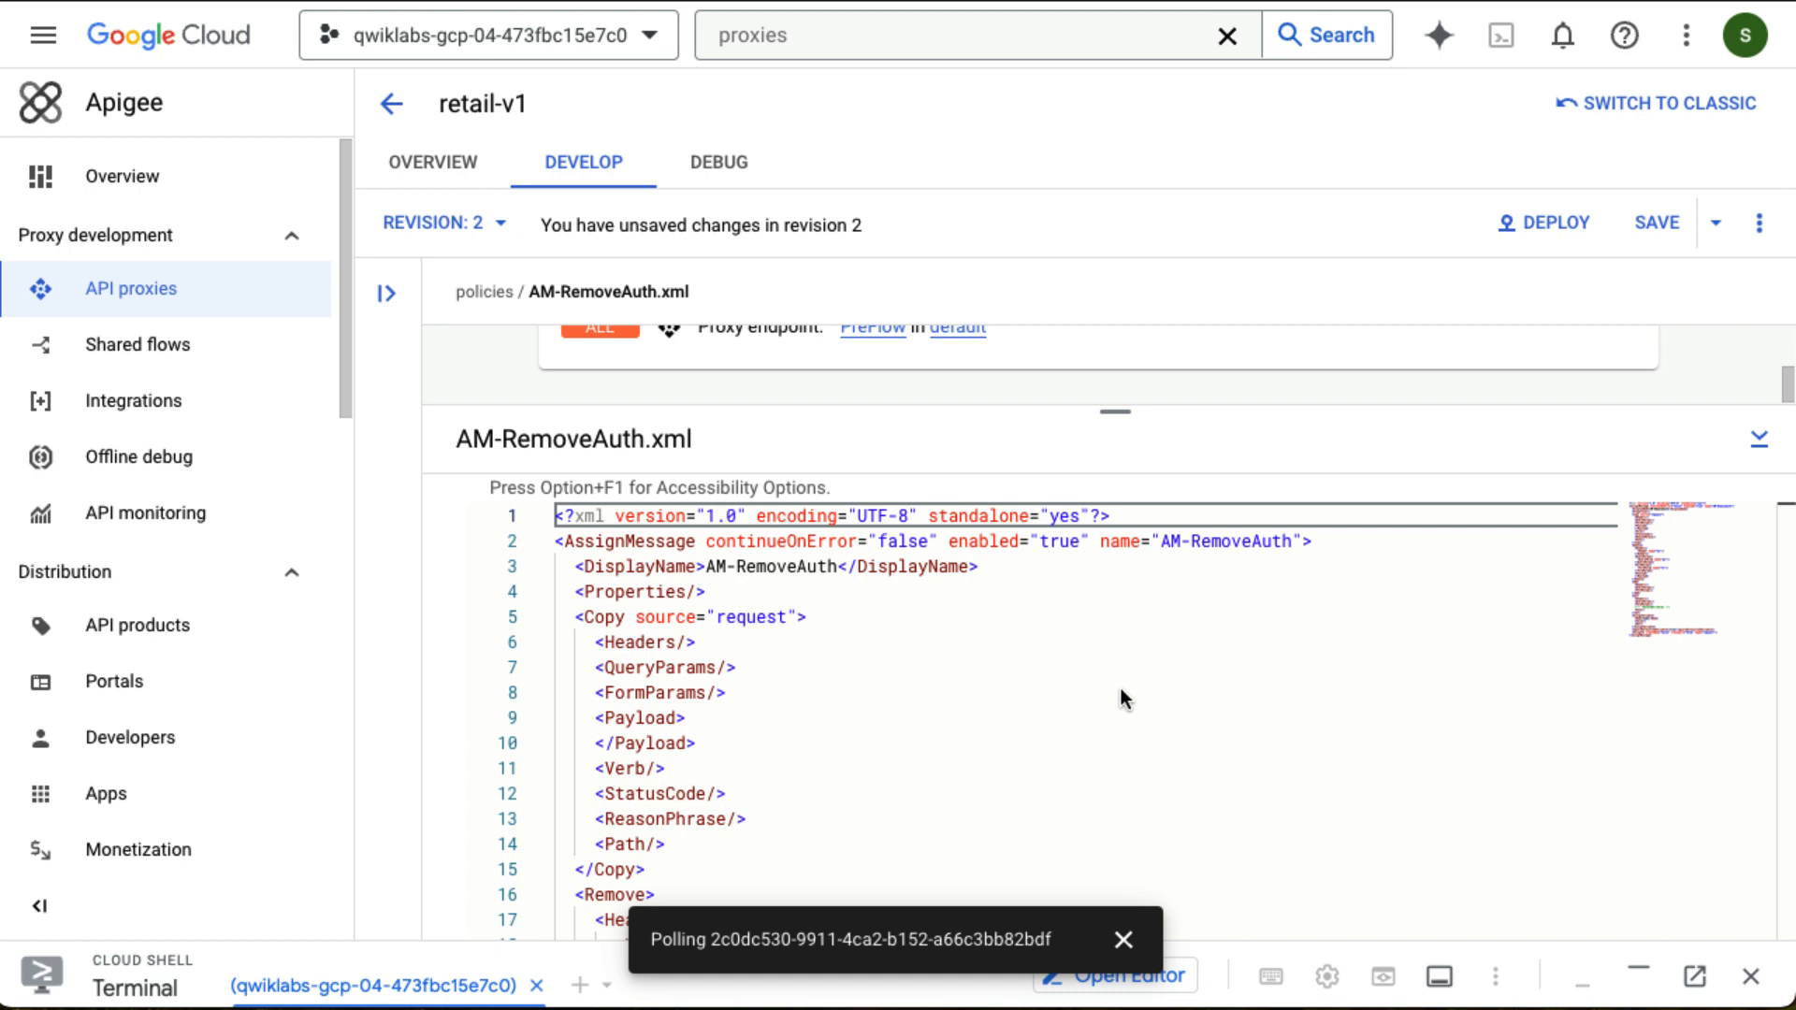
Replace the AM-RemoveAuth XML with an AssignMessage definition removing the Authorization and apikey headers from the request, with IgnoreUnresolvedVariables set to true.
{"action": "key", "text": "ctrl+a"}
{"action": "left_click", "coordinate": [994, 726]}
{"action": "key", "text": "ctrl+a"}
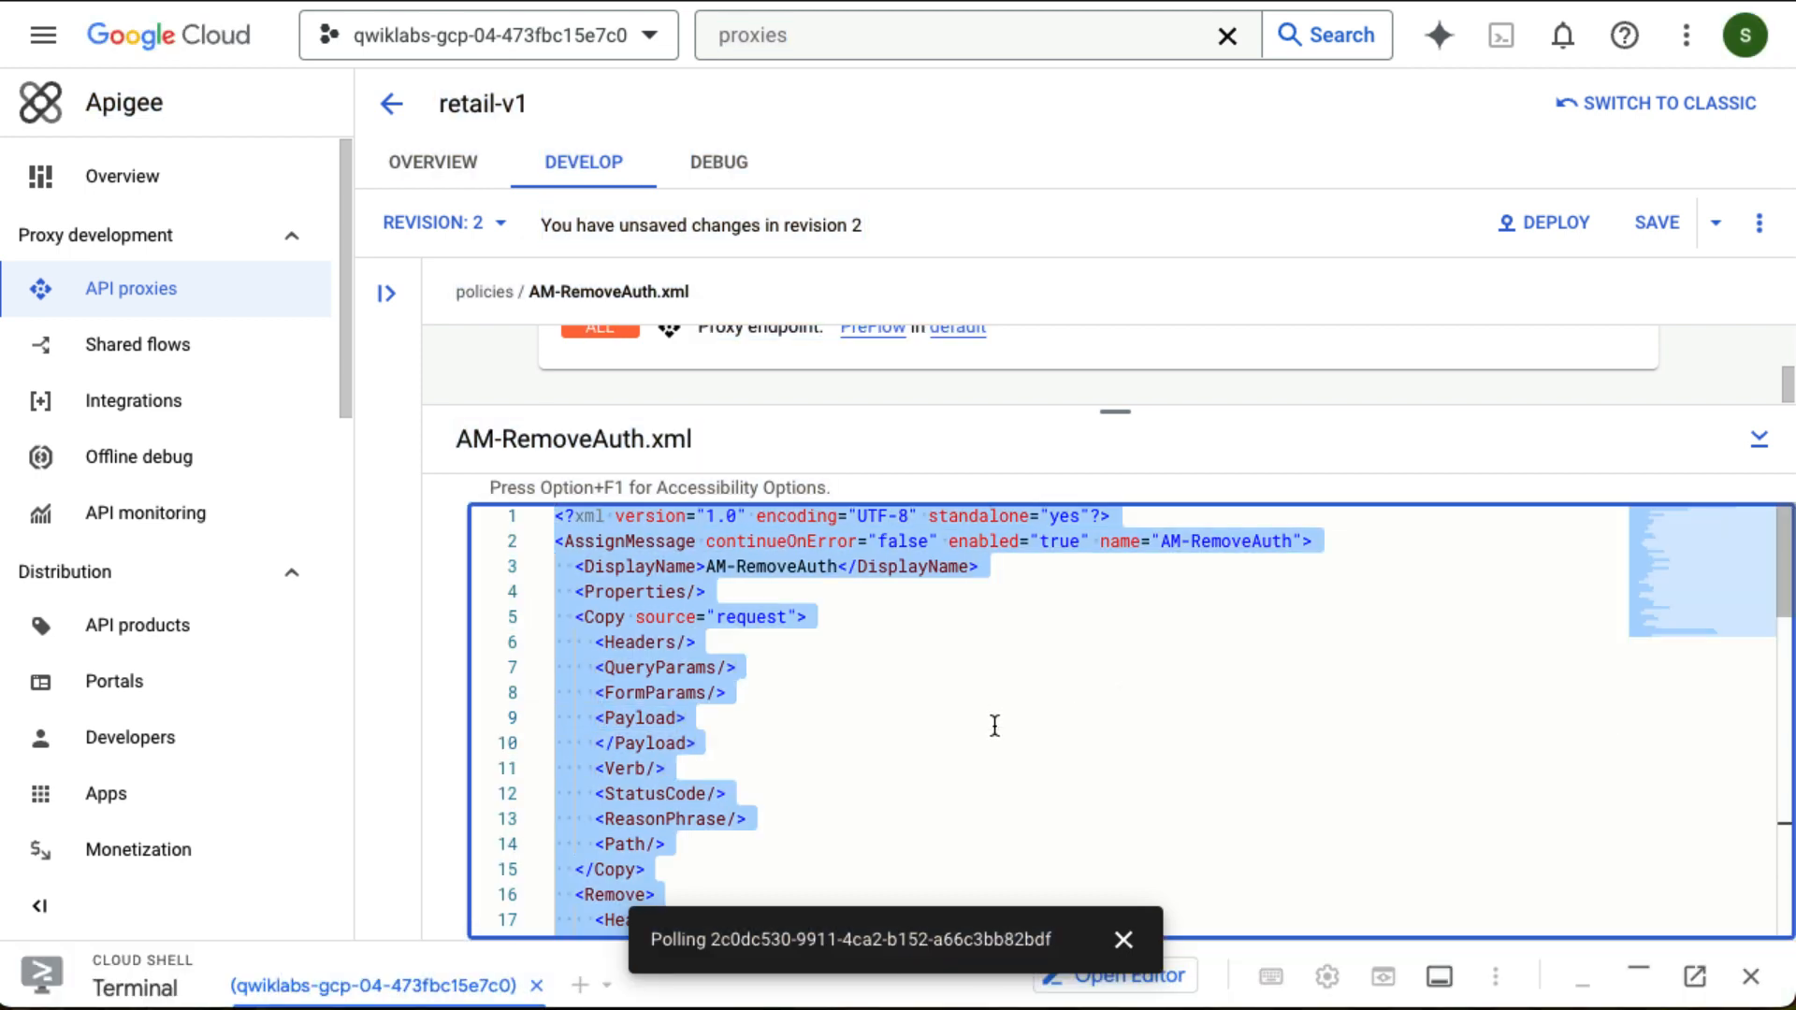
{"action": "type", "text": "<AssignMessage continueOnError=\"false\" enabled=\"true\" name=\"AM-RemoveAuth\">   <Remove>     <Headers>       <Header name=\"Authorization\"/>       <Header name=\"apikey\"/>     </Headers>   </Remove>   <IgnoreUnresolvedVariables>true</IgnoreUnresolvedVariables>   <AssignTo createNew=\"false\" transport=\"http\" type=\"request\"/> </AssignMessage>"}
{"action": "left_click", "coordinate": [904, 569]}
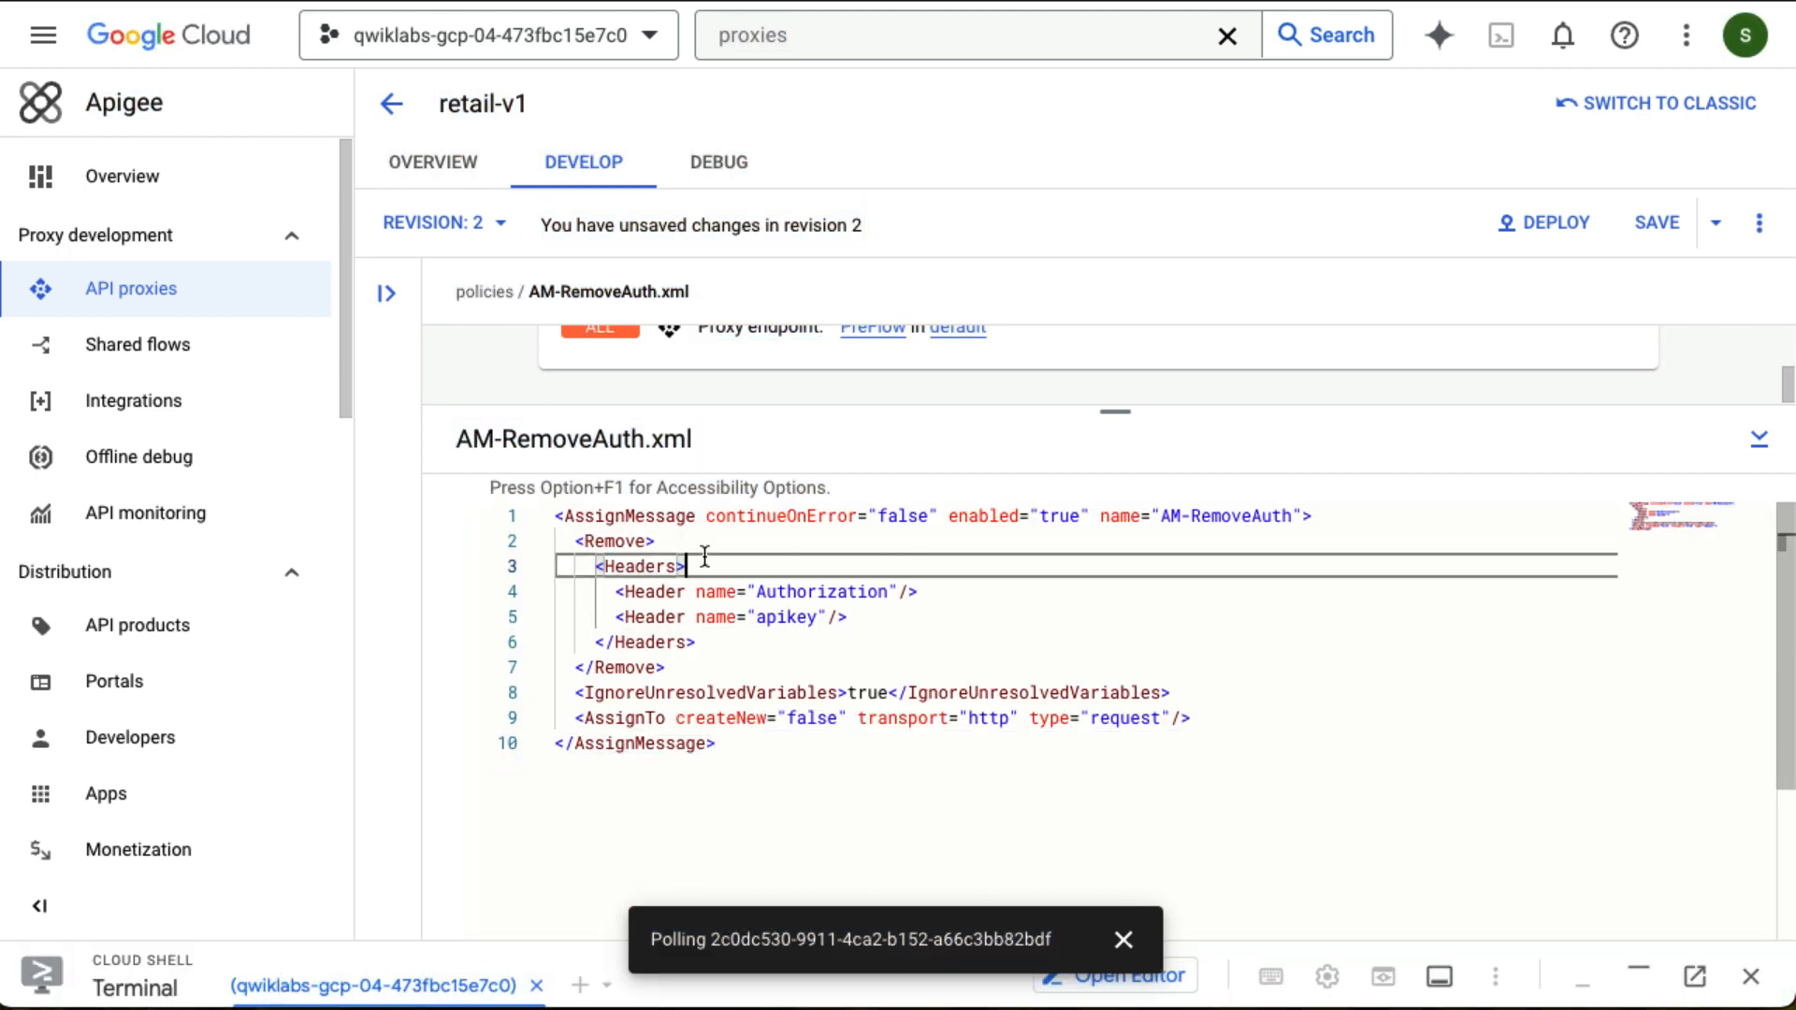
{"action": "left_click_drag", "start_coordinate": [577, 548], "coordinate": [659, 546]}
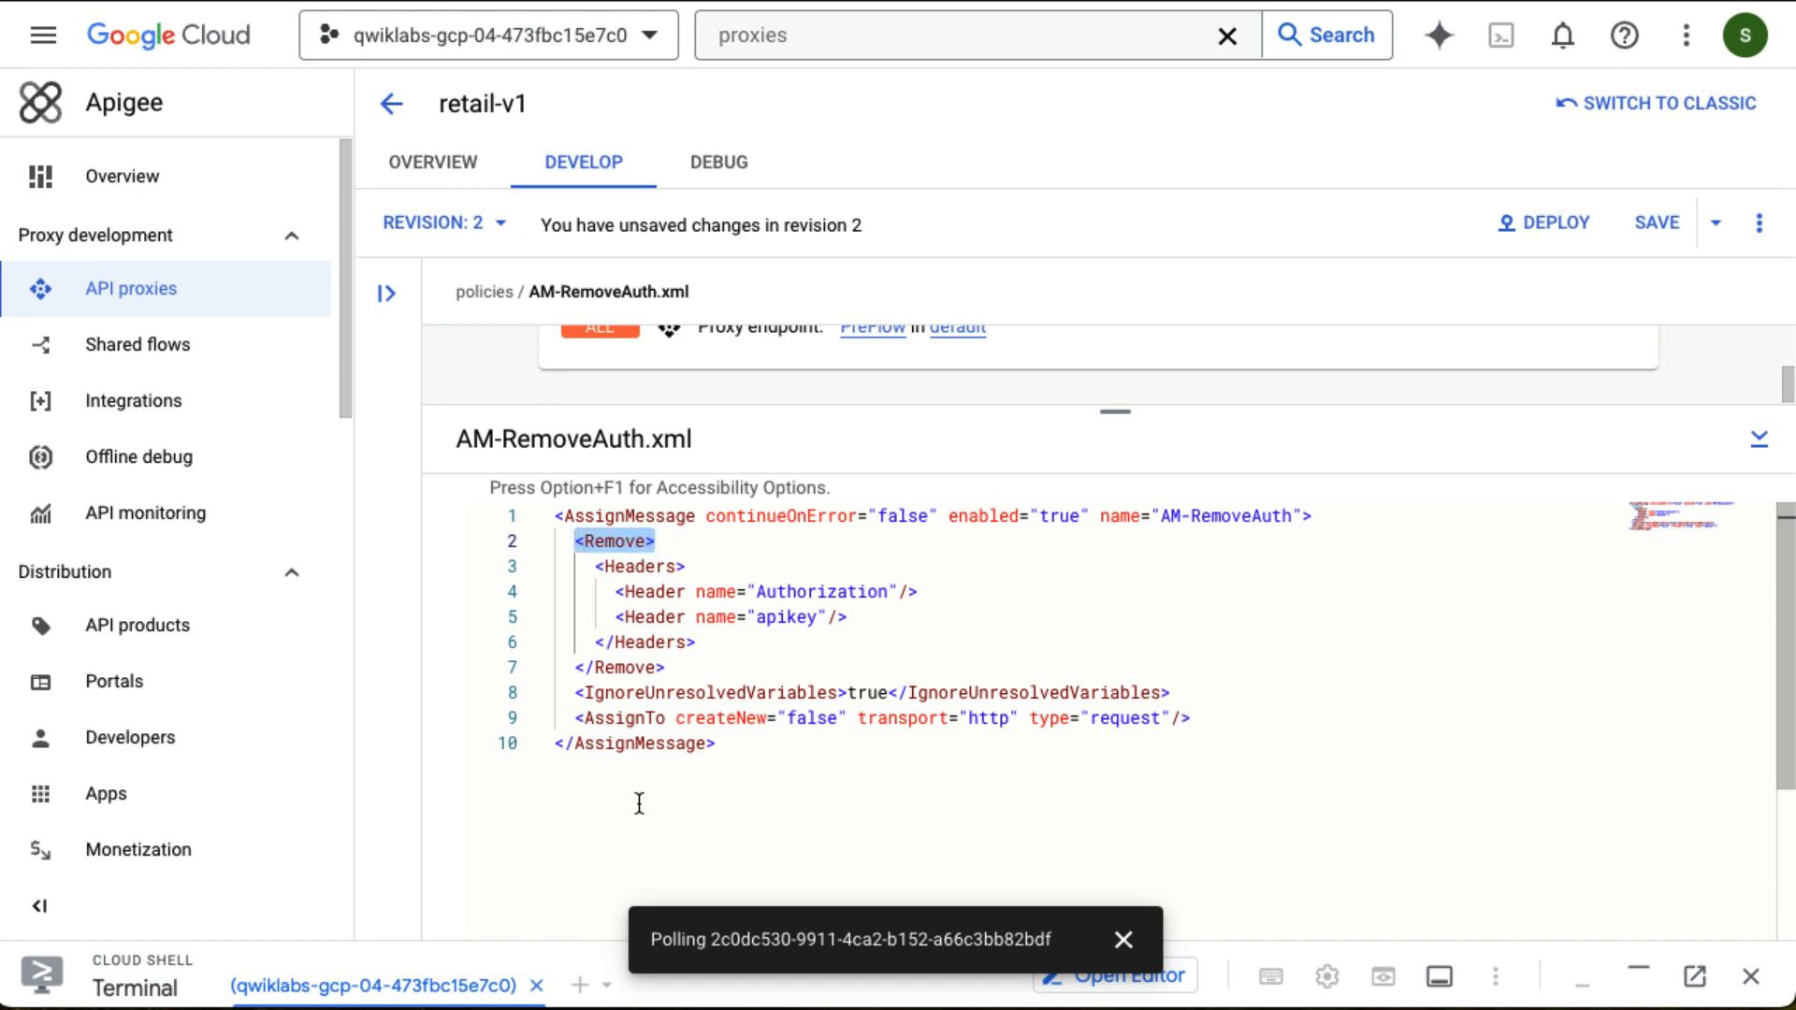
{"action": "left_click", "coordinate": [592, 669]}
{"action": "left_click_drag", "start_coordinate": [592, 668], "coordinate": [664, 667]}
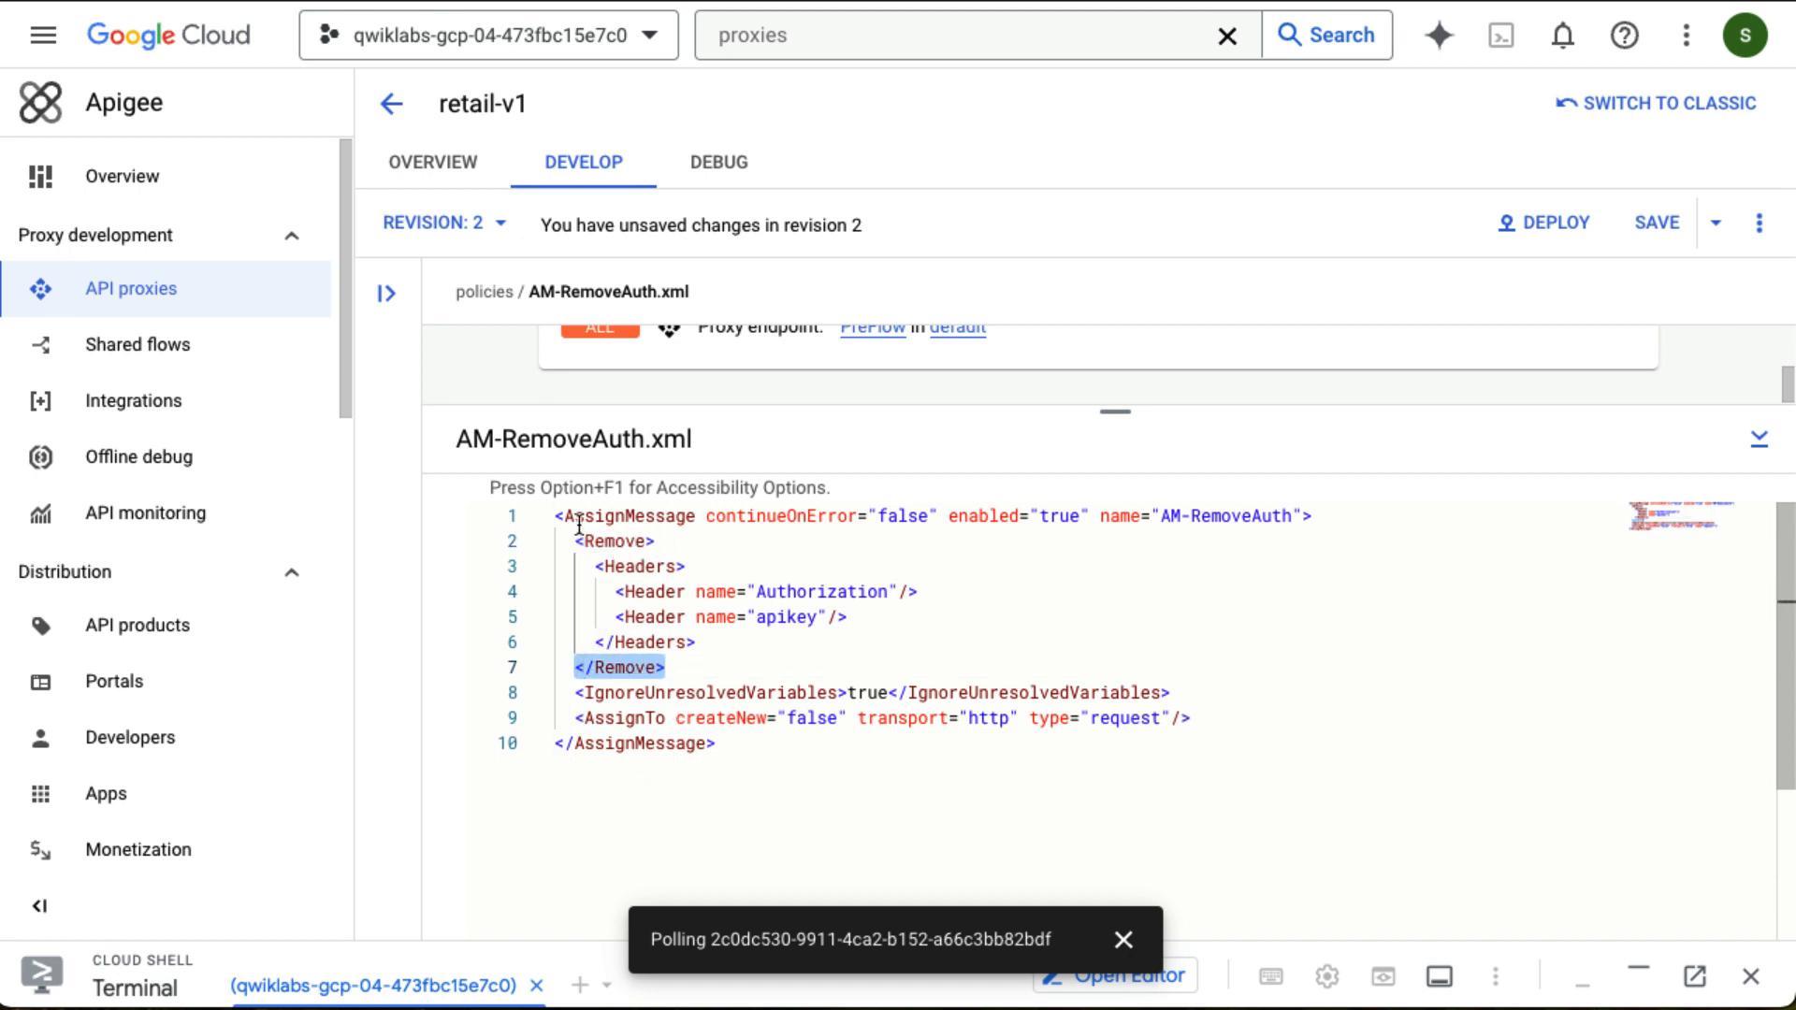
{"action": "left_click_drag", "start_coordinate": [617, 592], "coordinate": [940, 623]}
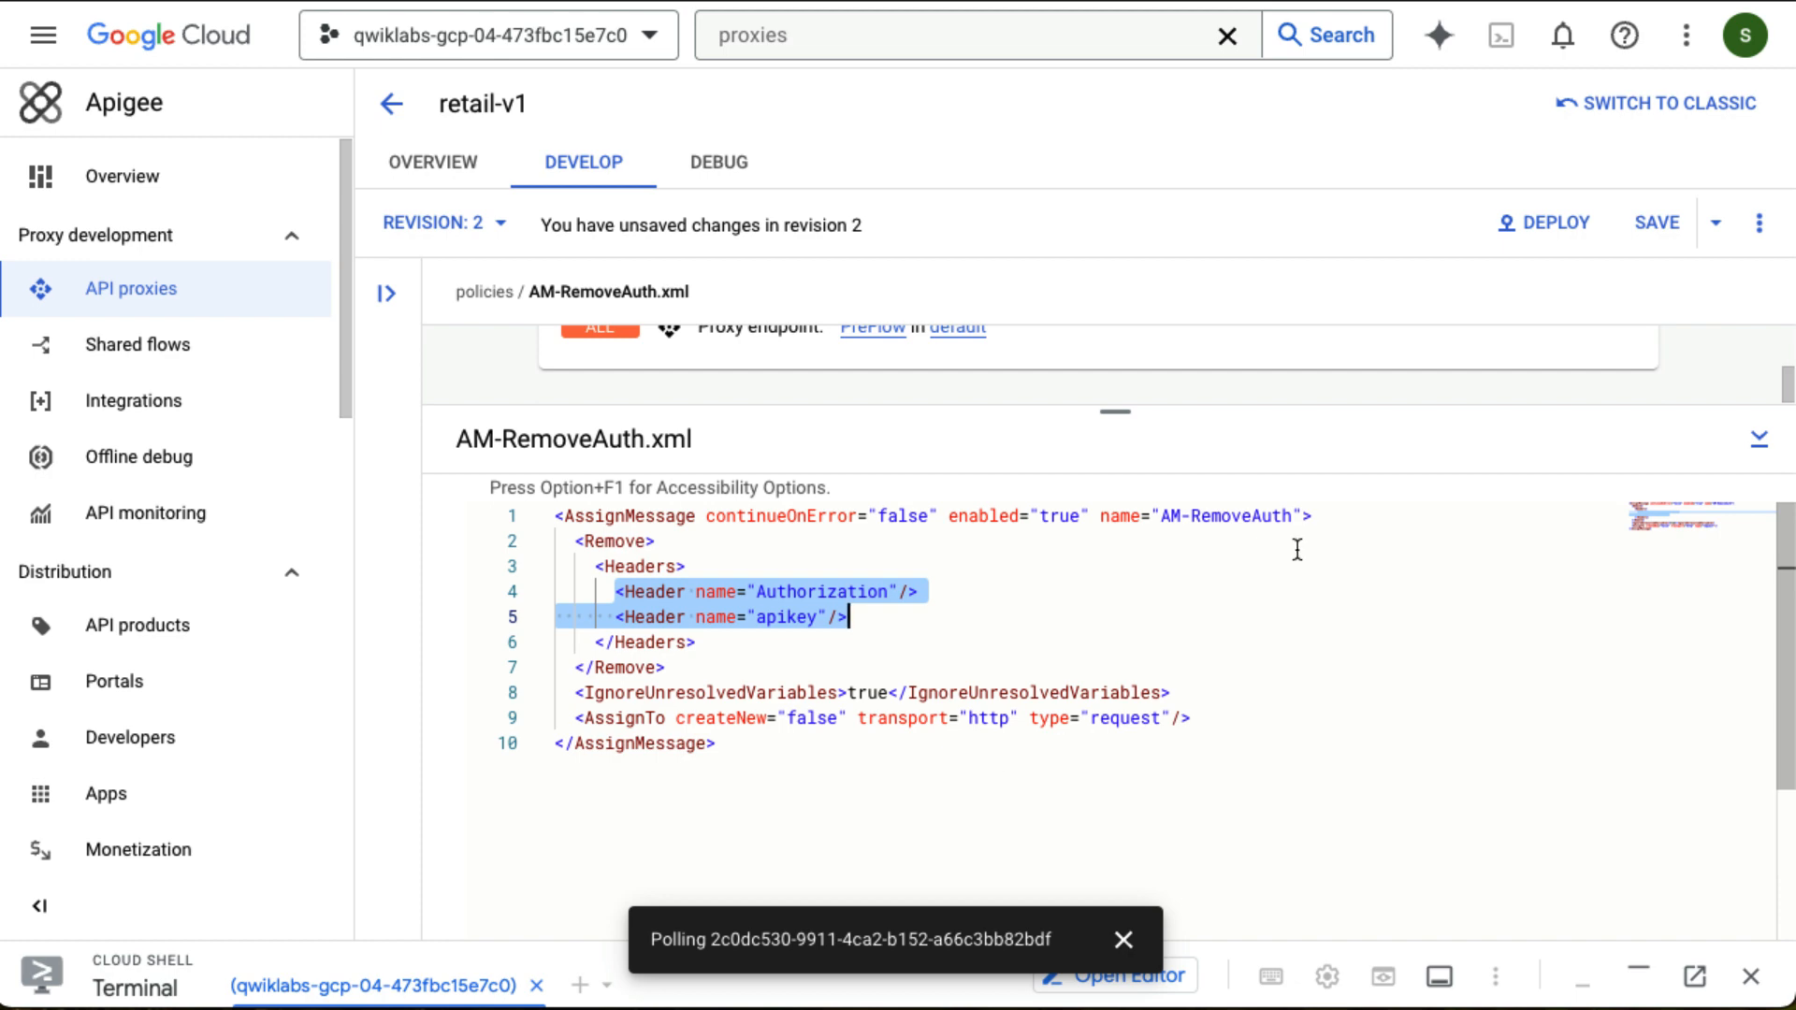
Save the proxy changes as a new revision and deploy revision 3 to the eval environment.
{"action": "left_click", "coordinate": [1657, 232]}
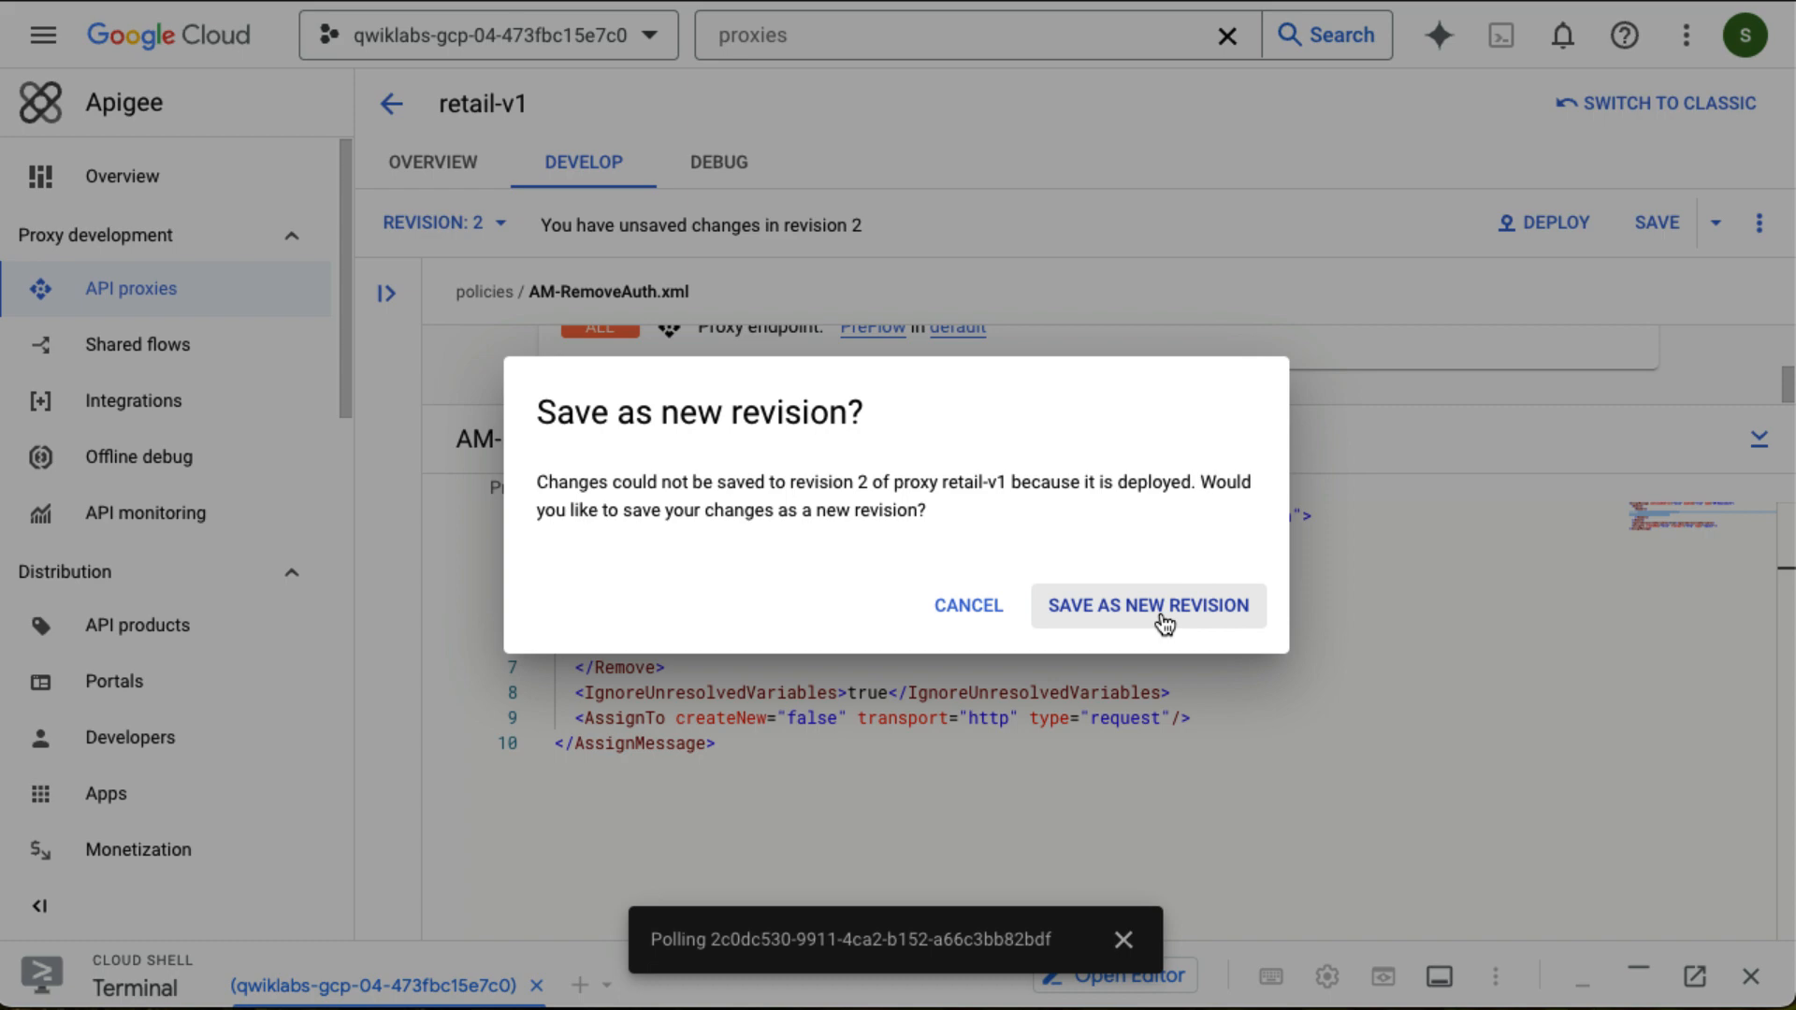
{"action": "left_click", "coordinate": [1164, 622]}
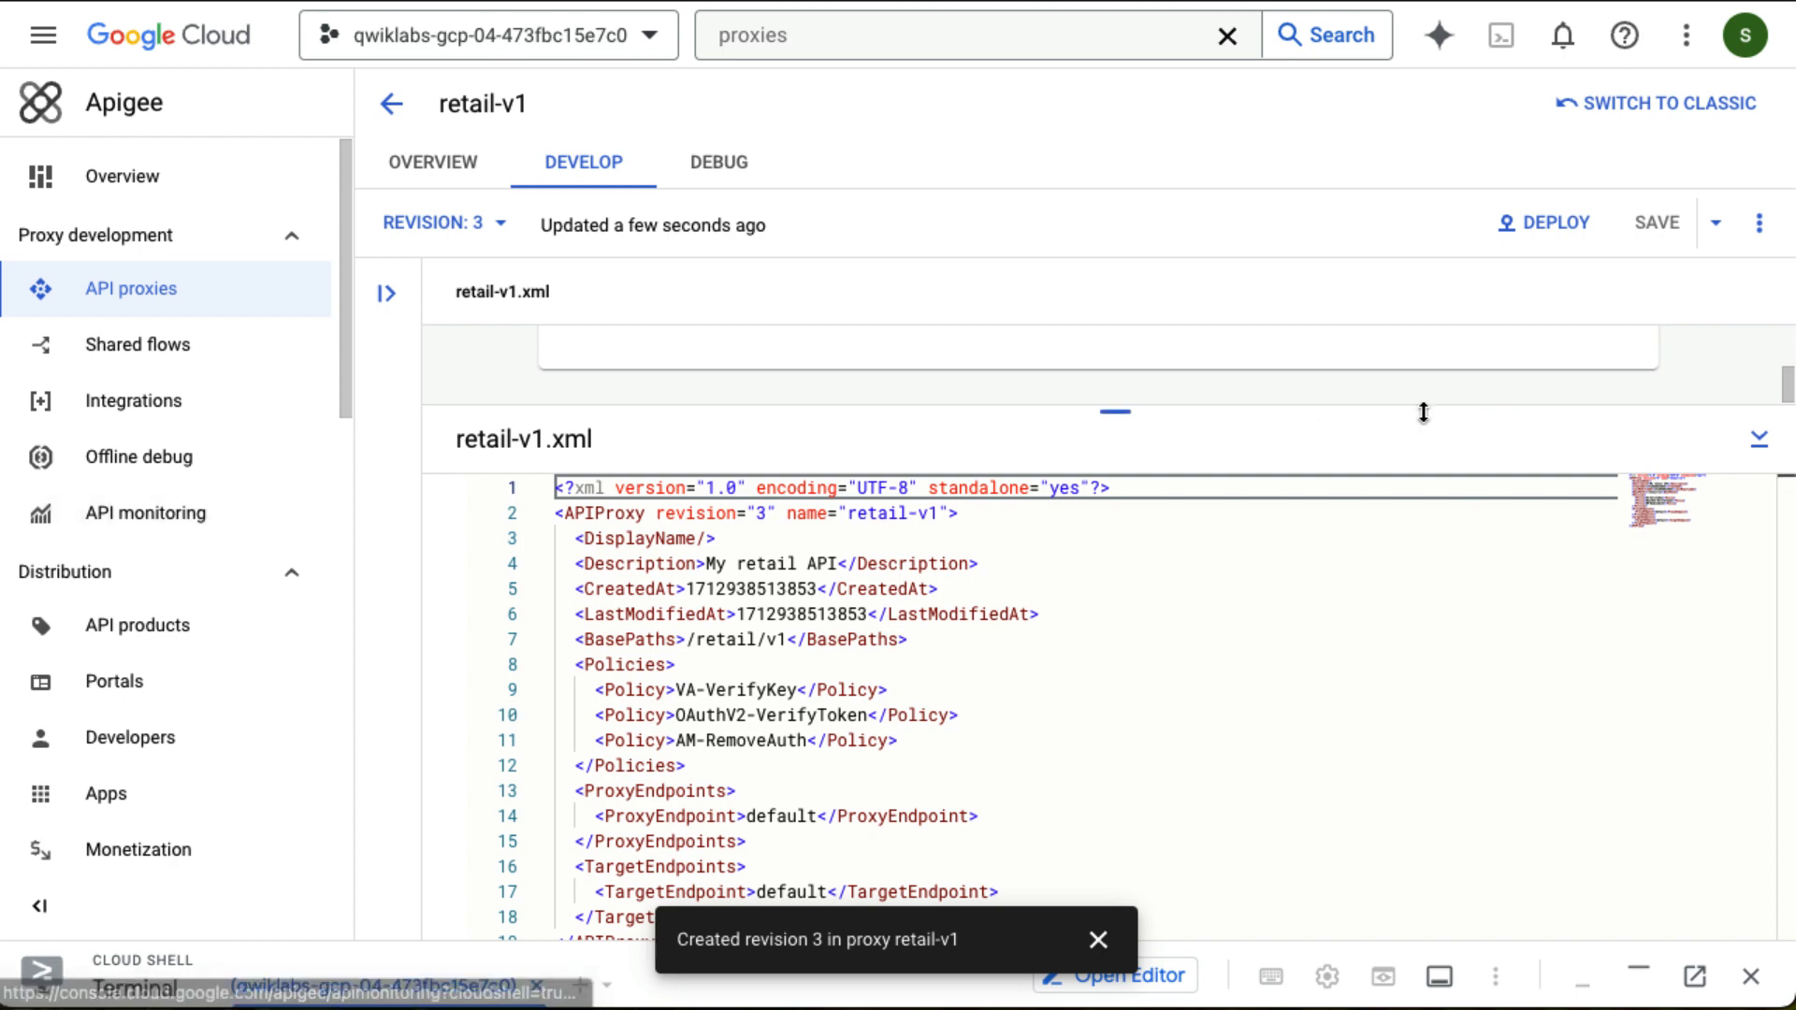
{"action": "left_click", "coordinate": [1534, 229]}
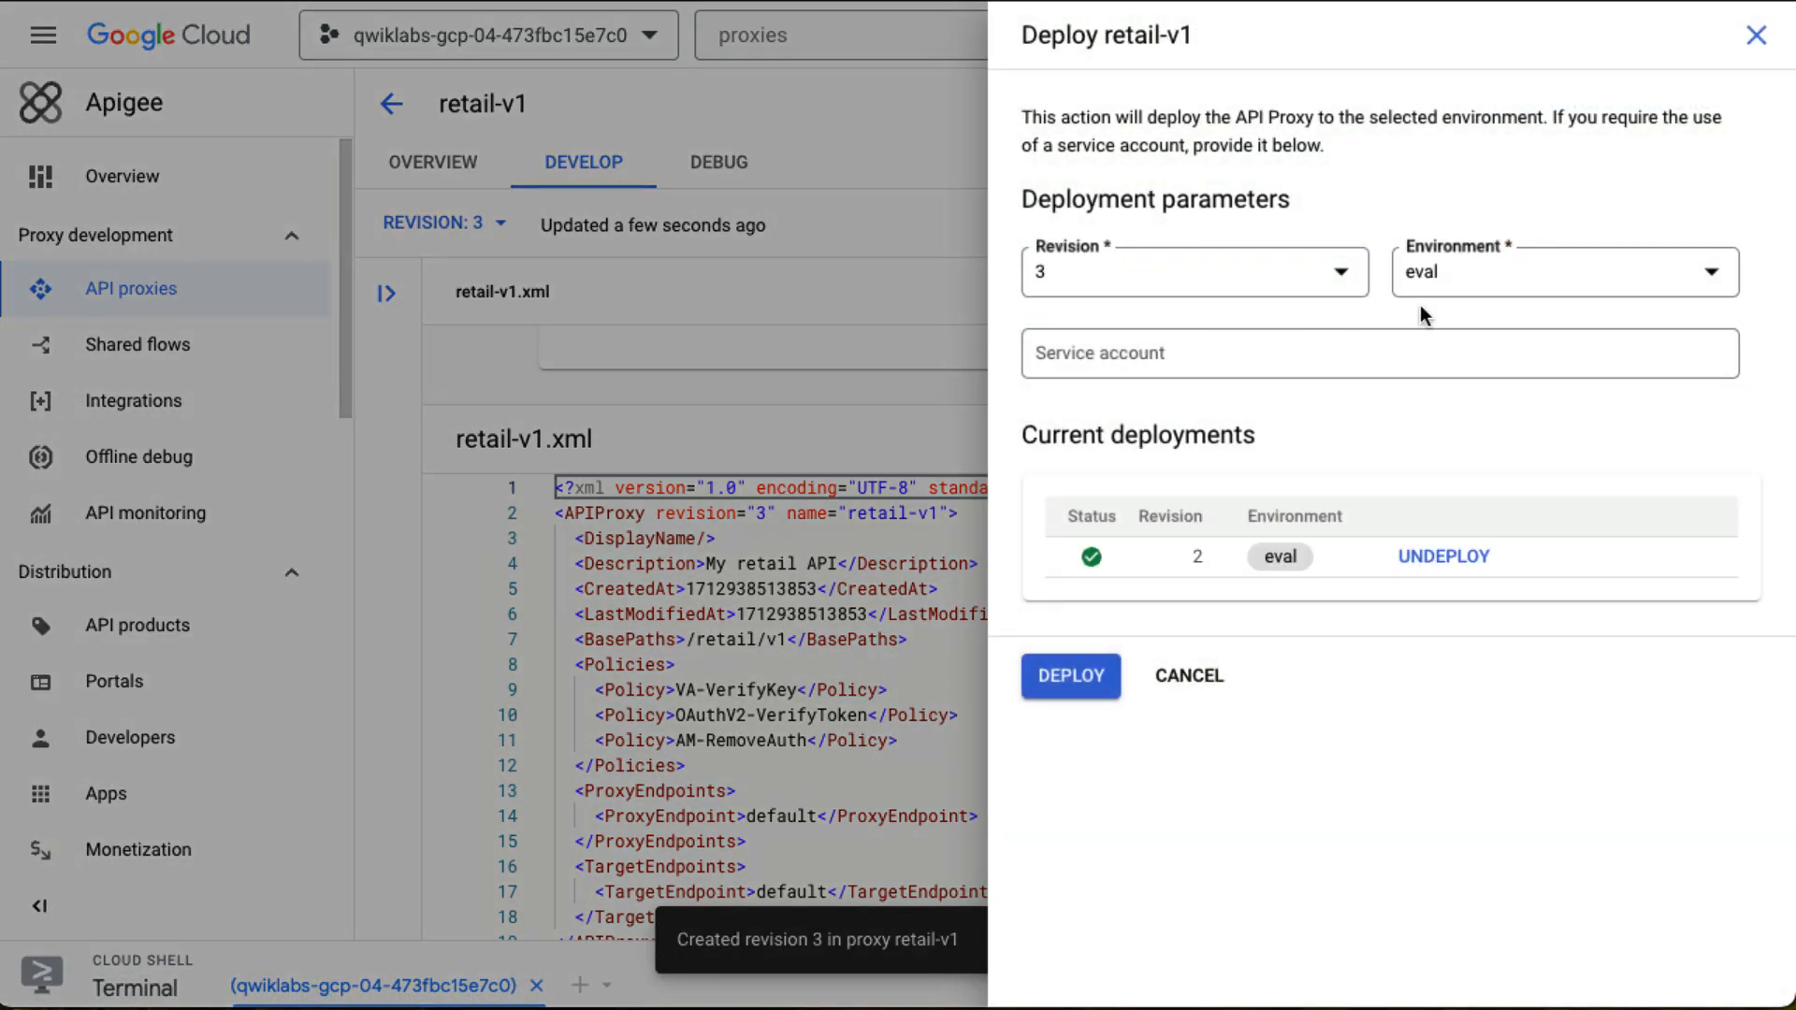
{"action": "left_click", "coordinate": [1070, 690]}
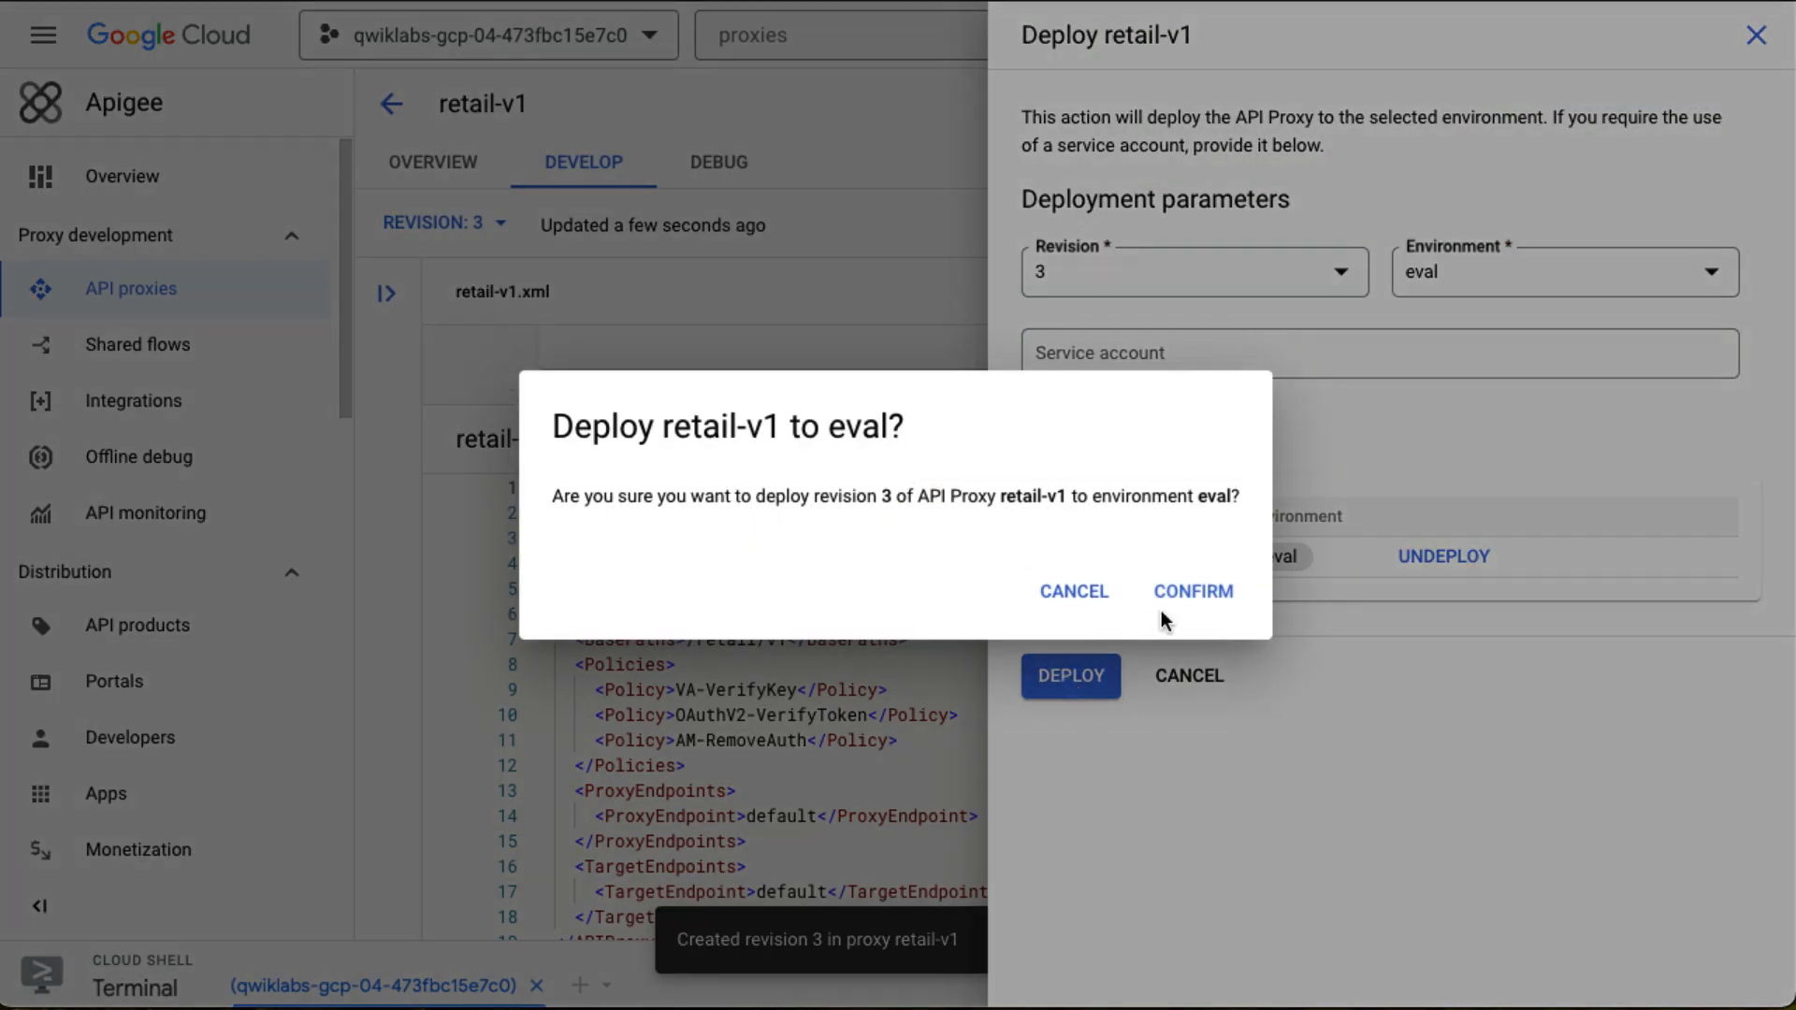
{"action": "left_click", "coordinate": [1193, 590]}
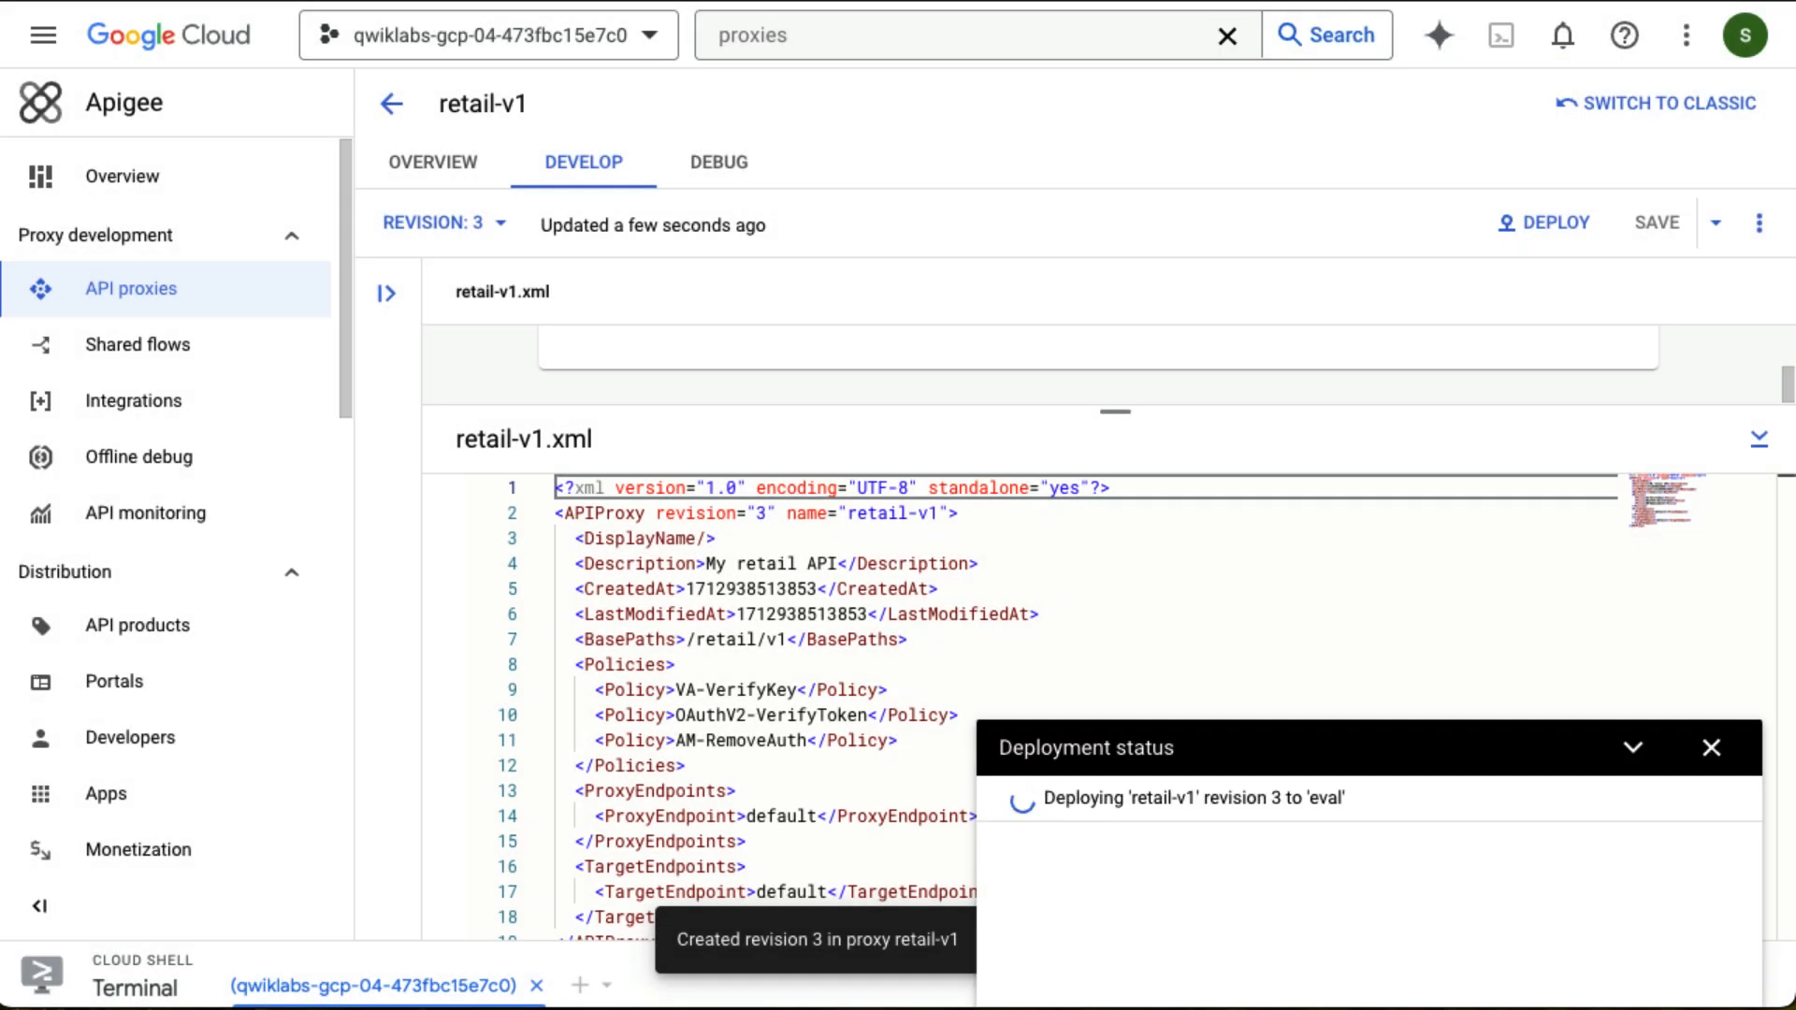
{"action": "left_click", "coordinate": [1635, 758]}
{"action": "left_click", "coordinate": [1099, 942]}
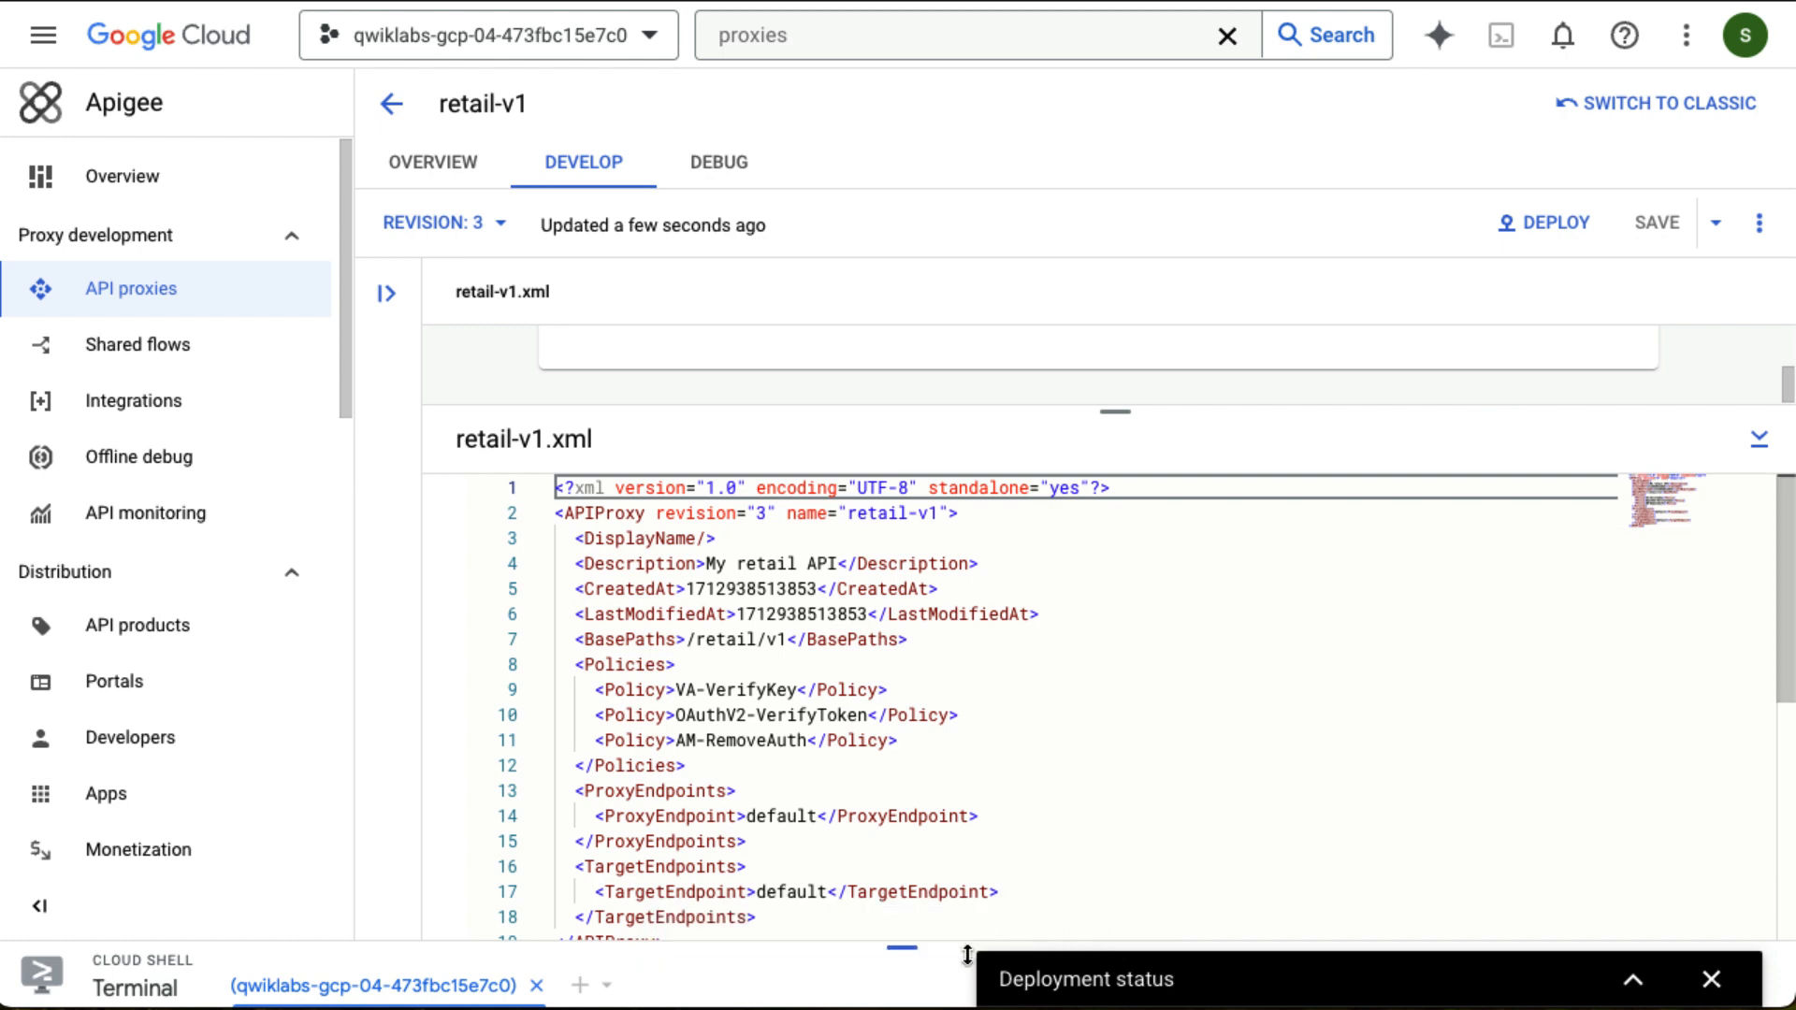
Check the deployment status and rerun the bearer-token curl GET request for /retail/v1/categories in the enlarged Cloud Shell terminal.
{"action": "left_click_drag", "start_coordinate": [898, 940], "coordinate": [896, 529]}
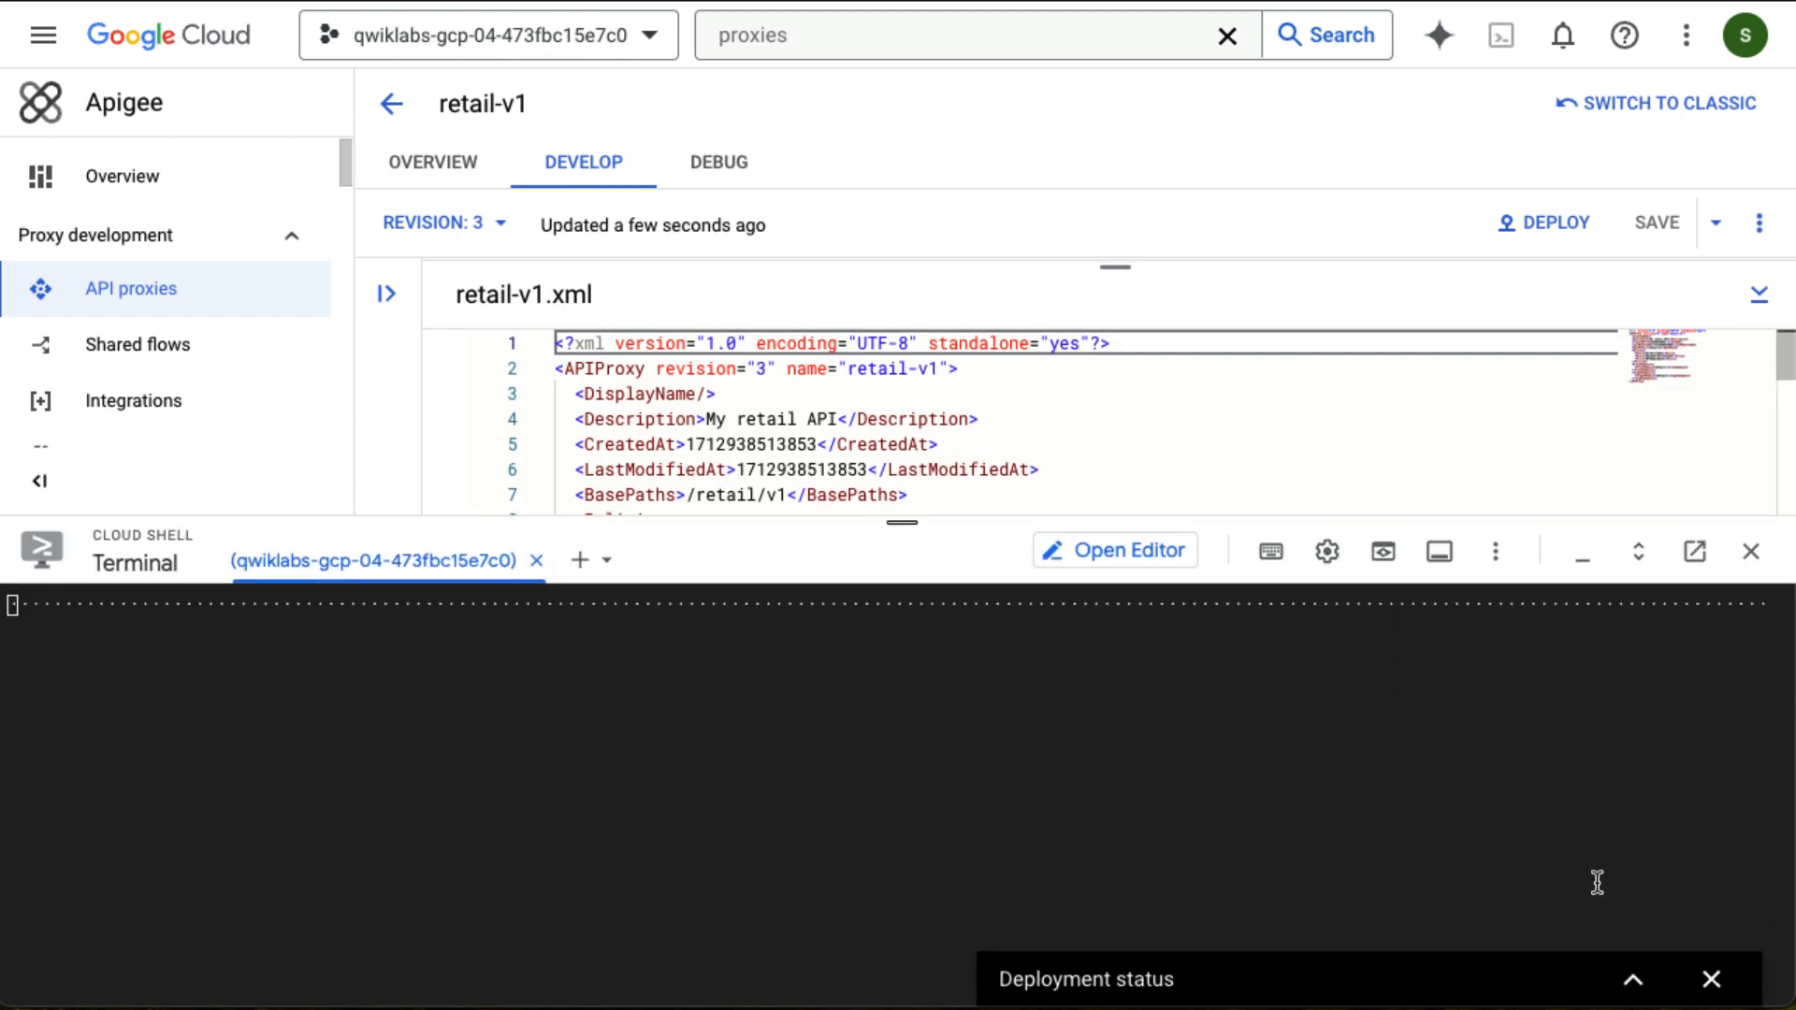
{"action": "left_click", "coordinate": [1633, 980]}
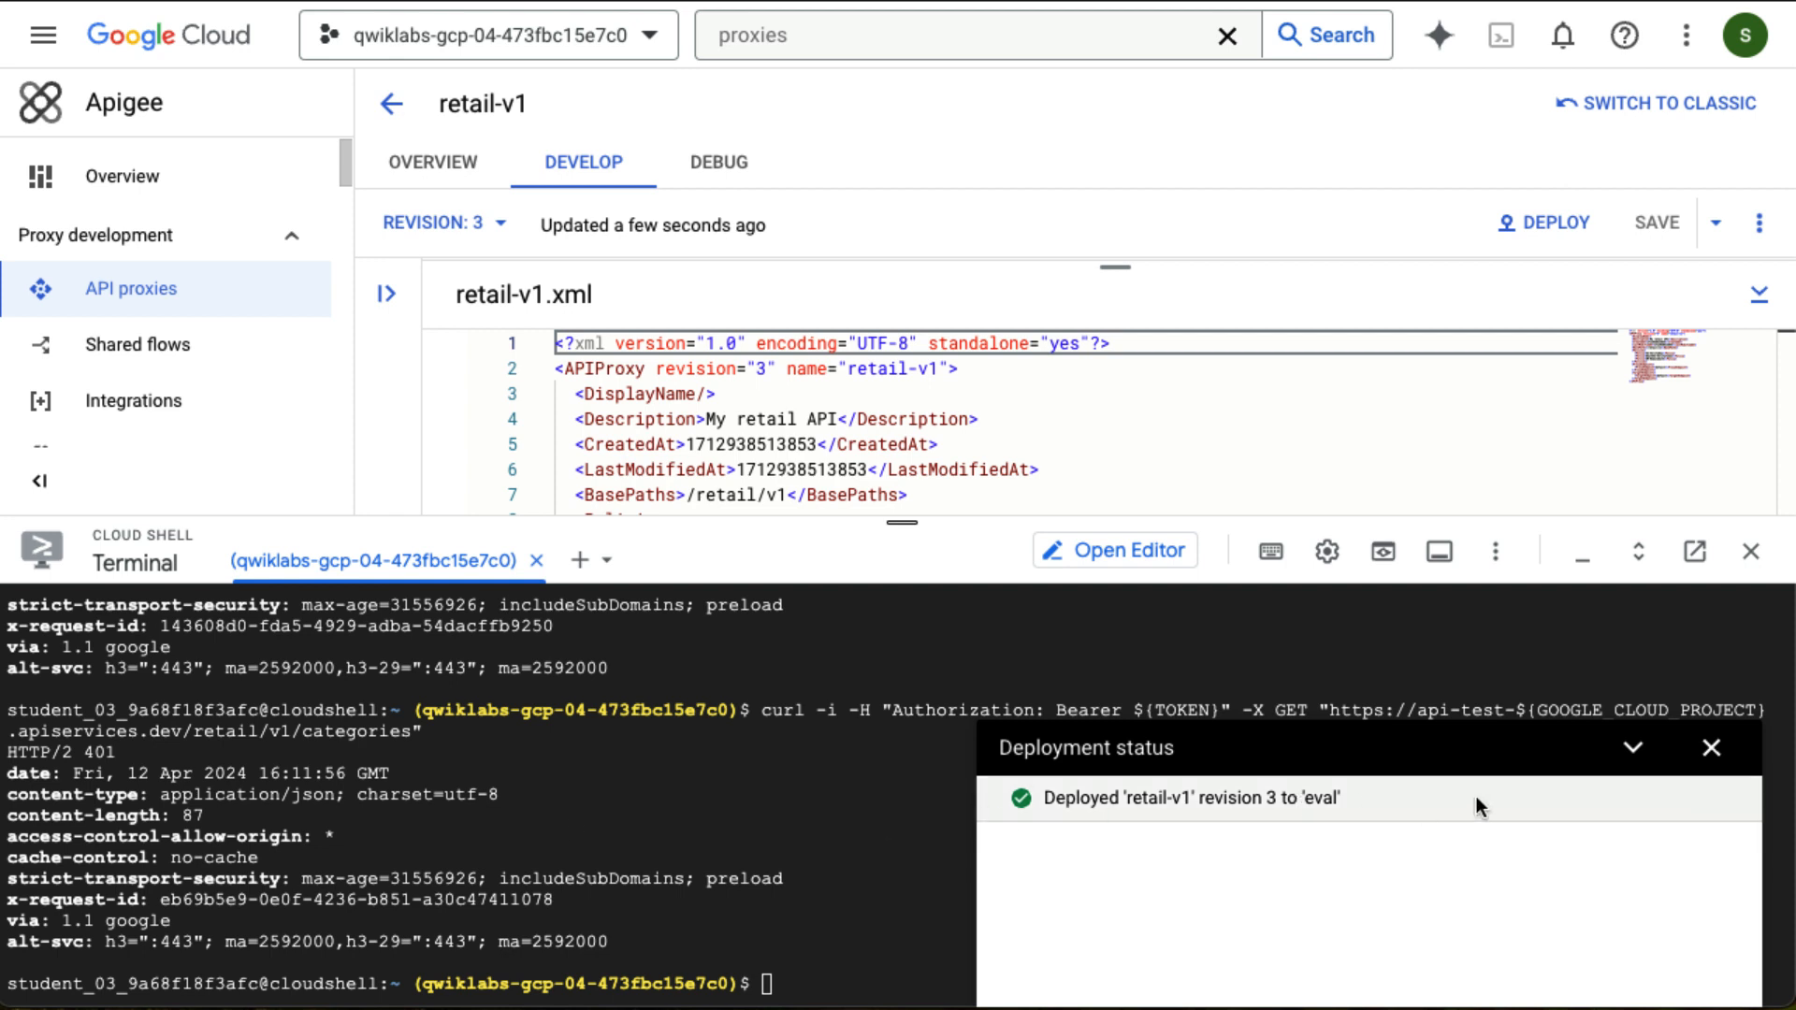
{"action": "left_click", "coordinate": [1710, 748]}
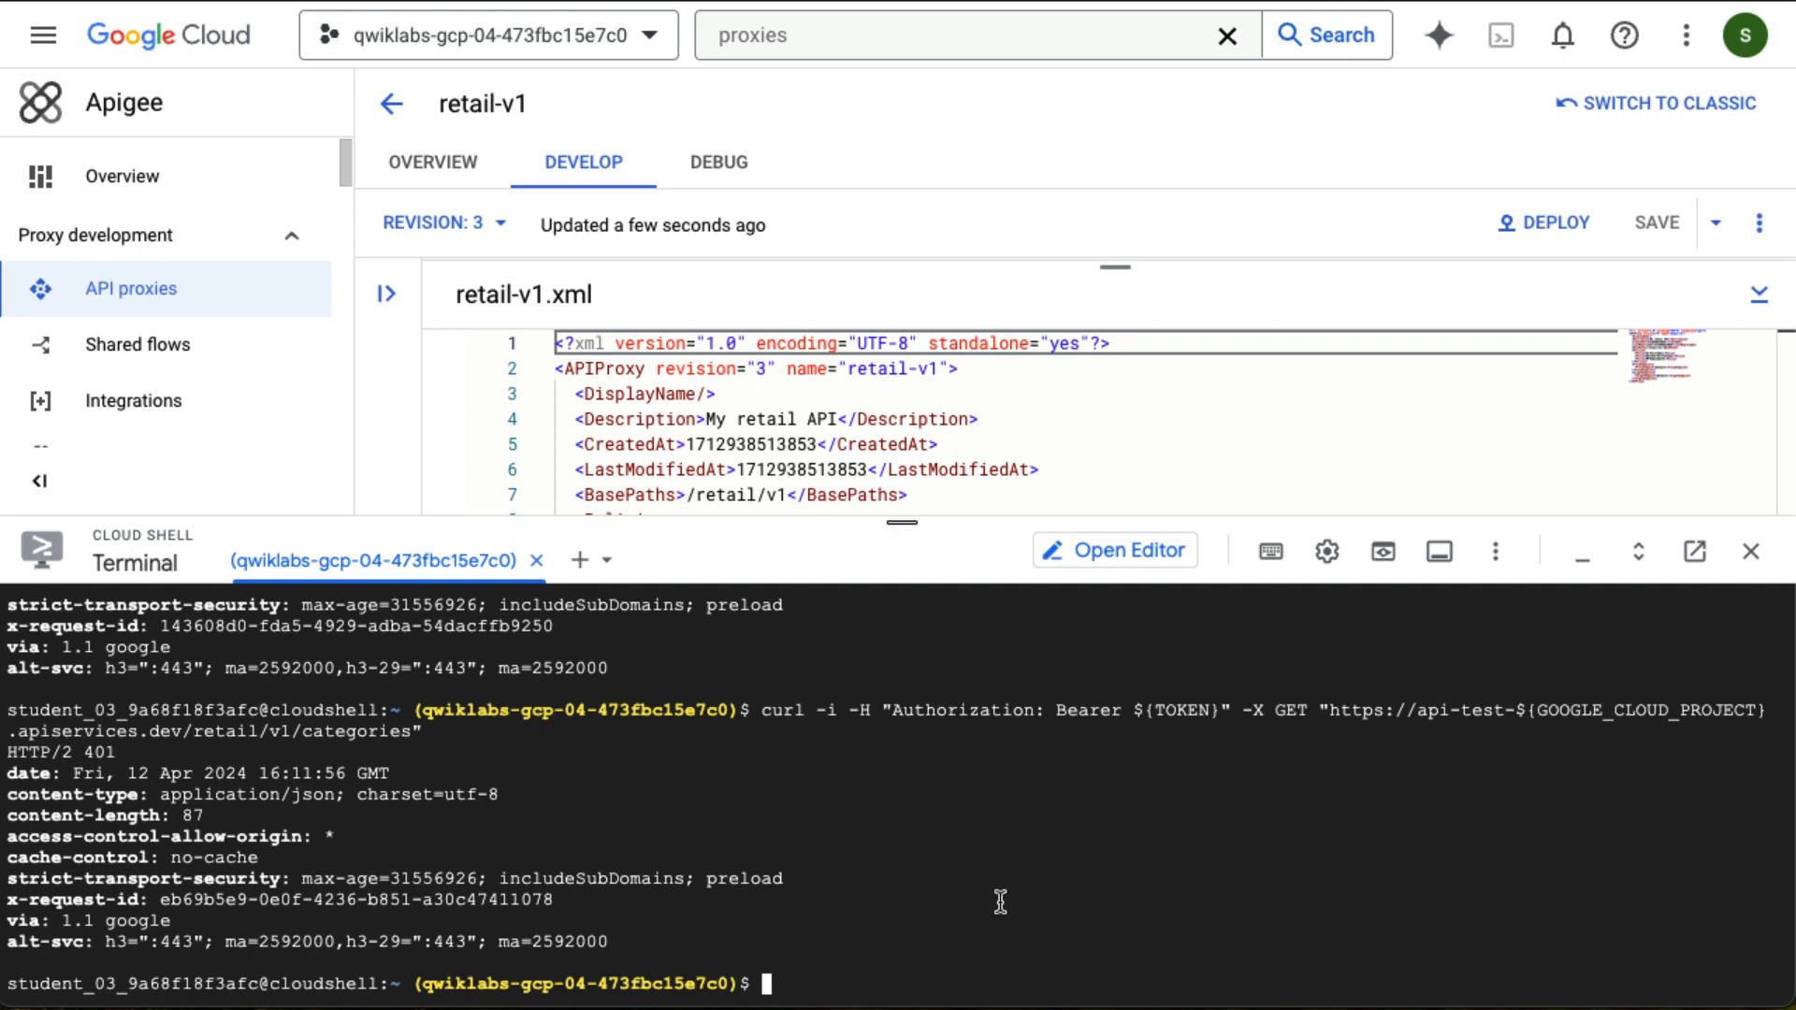
{"action": "key", "text": "Up"}
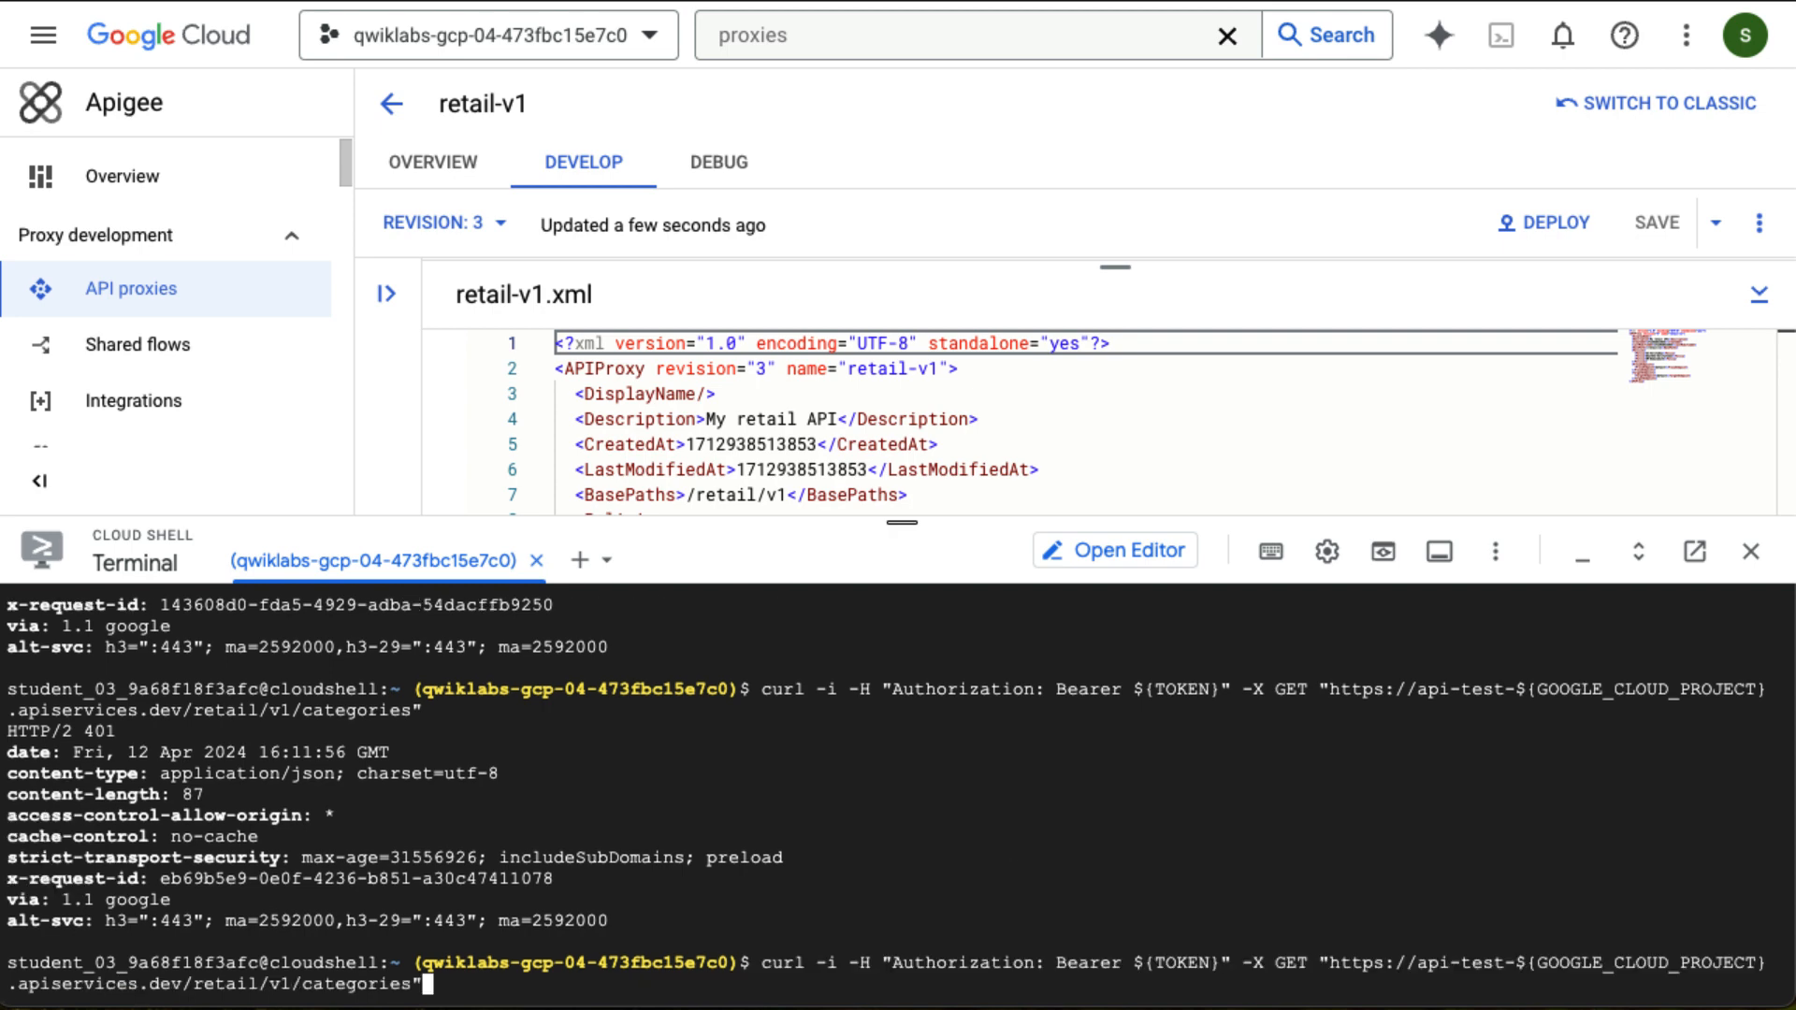
{"action": "key", "text": "Return"}
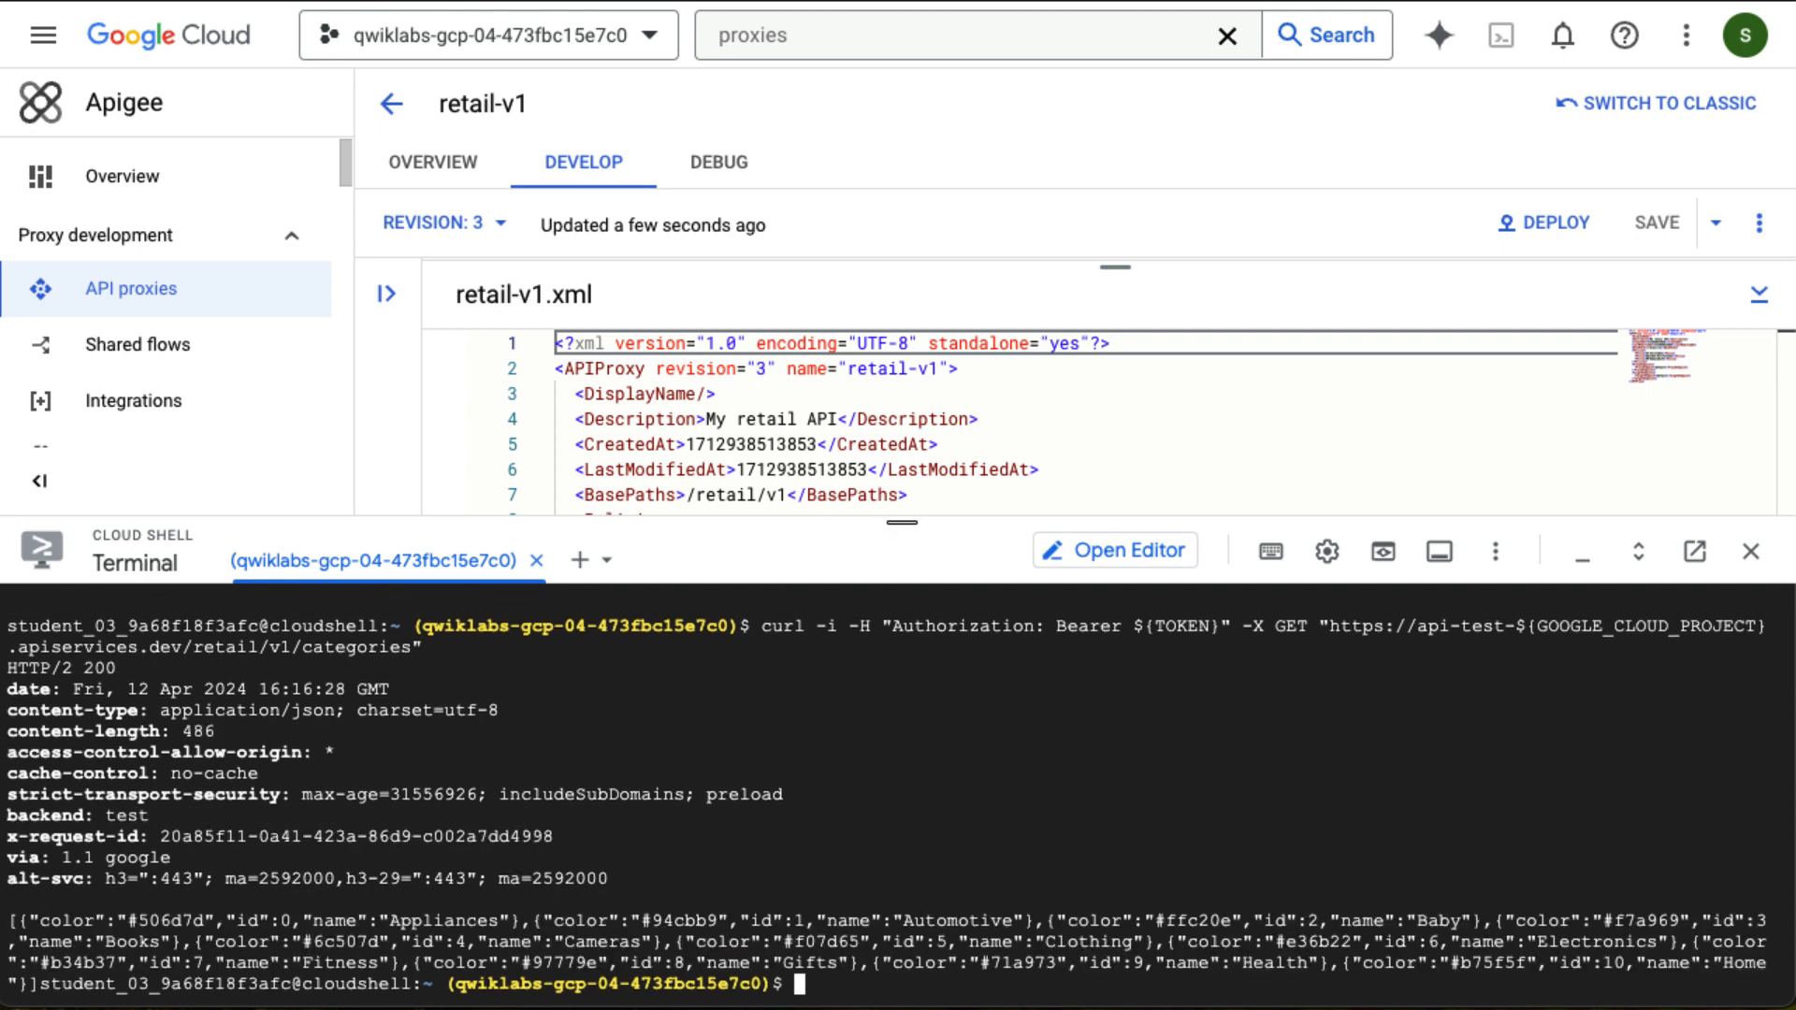